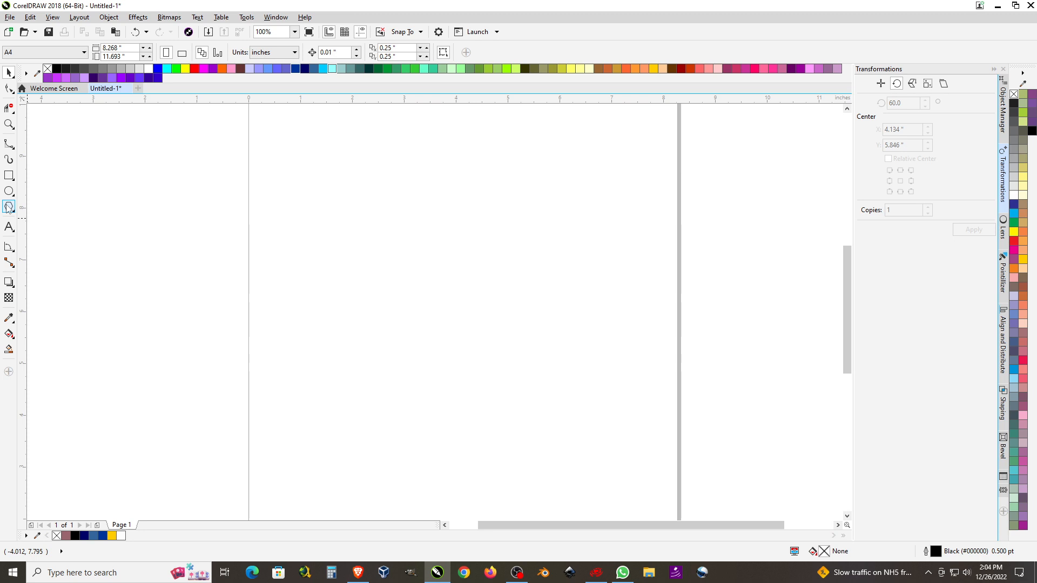
- Draw an equilateral triangle about 3.12 by 2.70 inches near the middle of the page with the three-sided Polygon tool
click(8, 207)
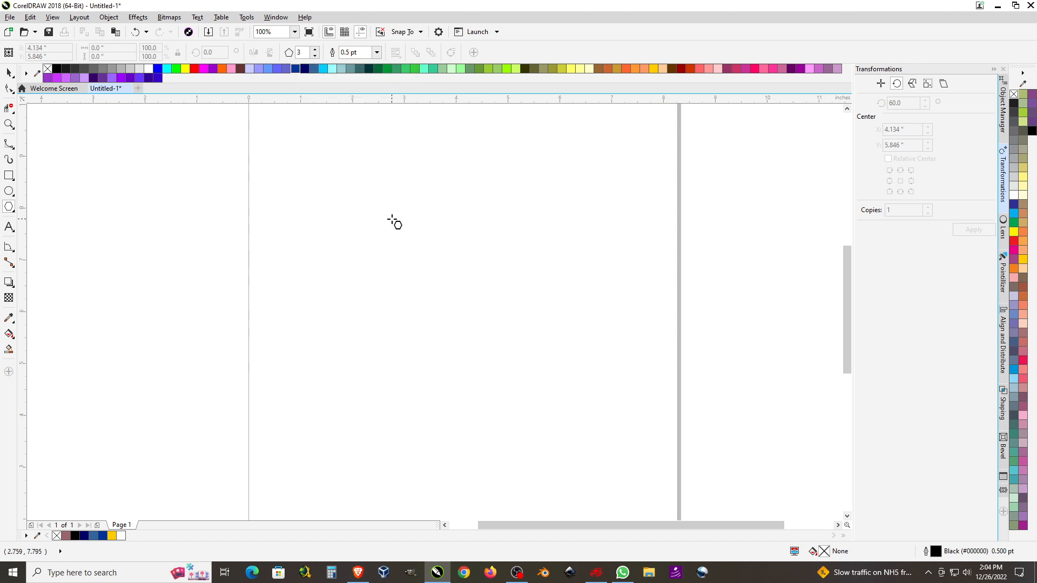
drag(393, 220, 576, 408)
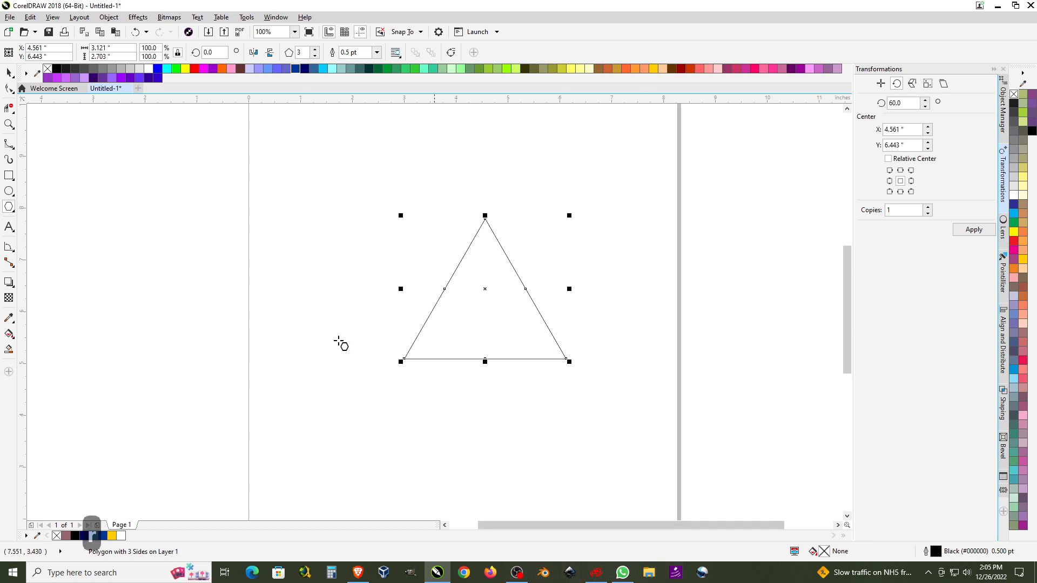
click(8, 72)
click(673, 271)
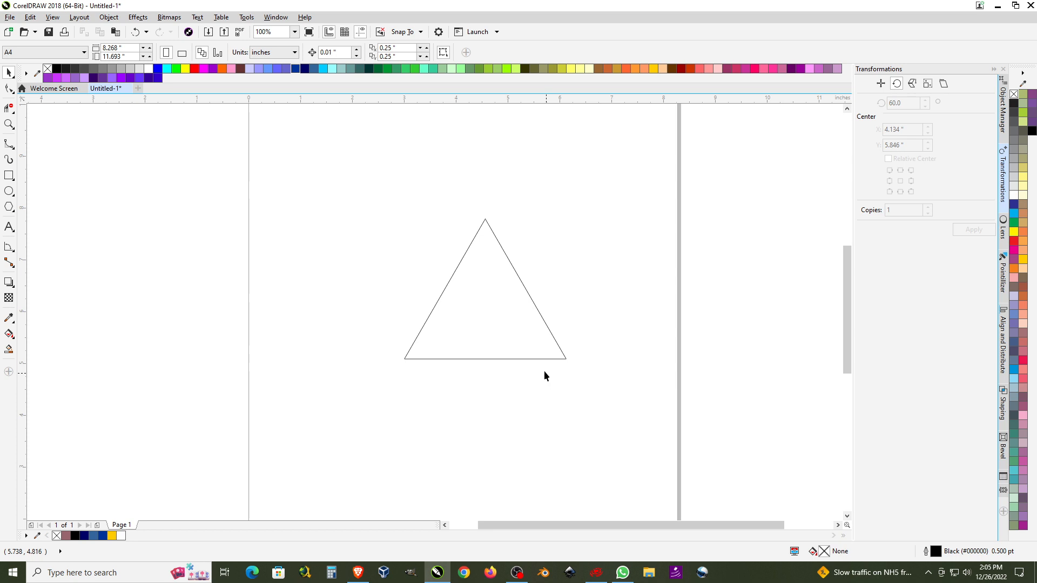
- Place a copy of the triangle in the blank area left of the page and set its width to 1 inch
click(486, 285)
drag(486, 285, 179, 263)
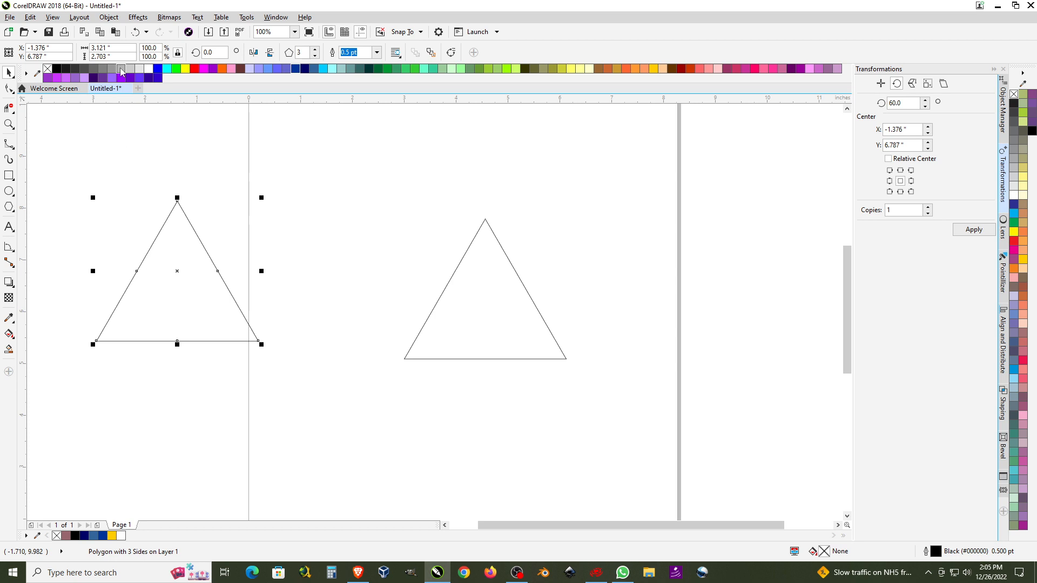
click(101, 56)
click(114, 47)
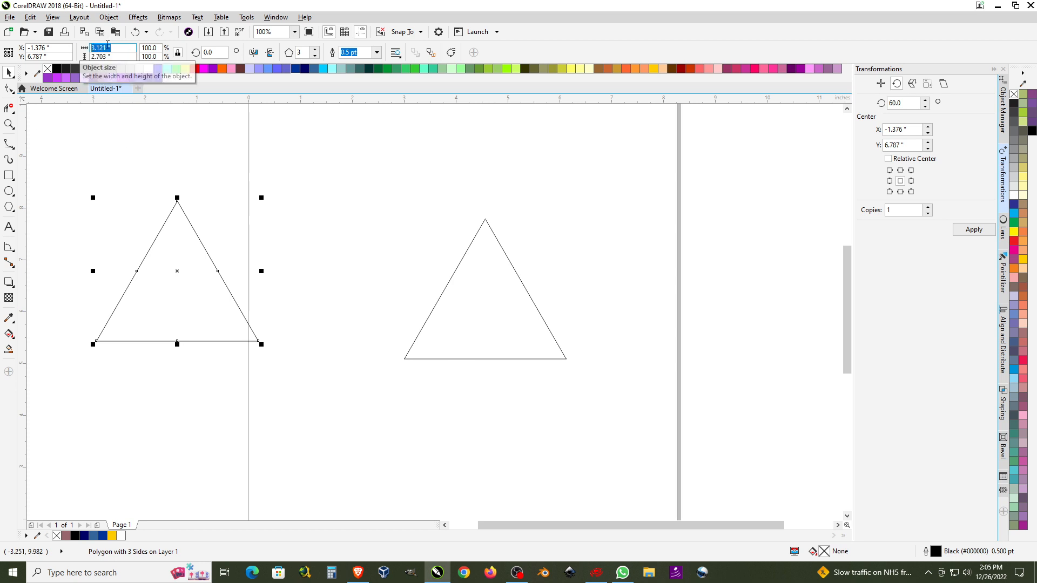
text(1)
key(Return)
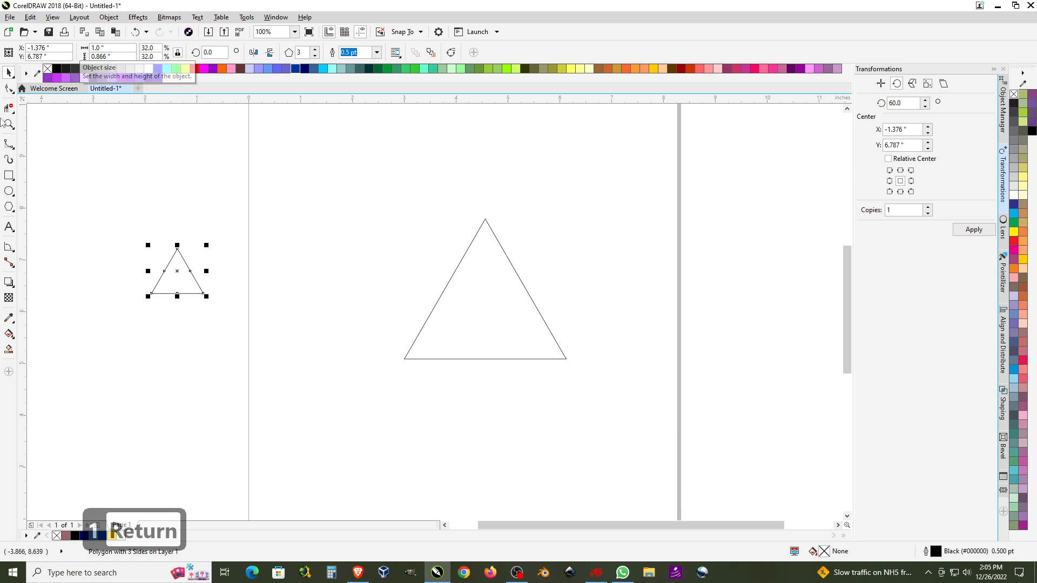
click(189, 174)
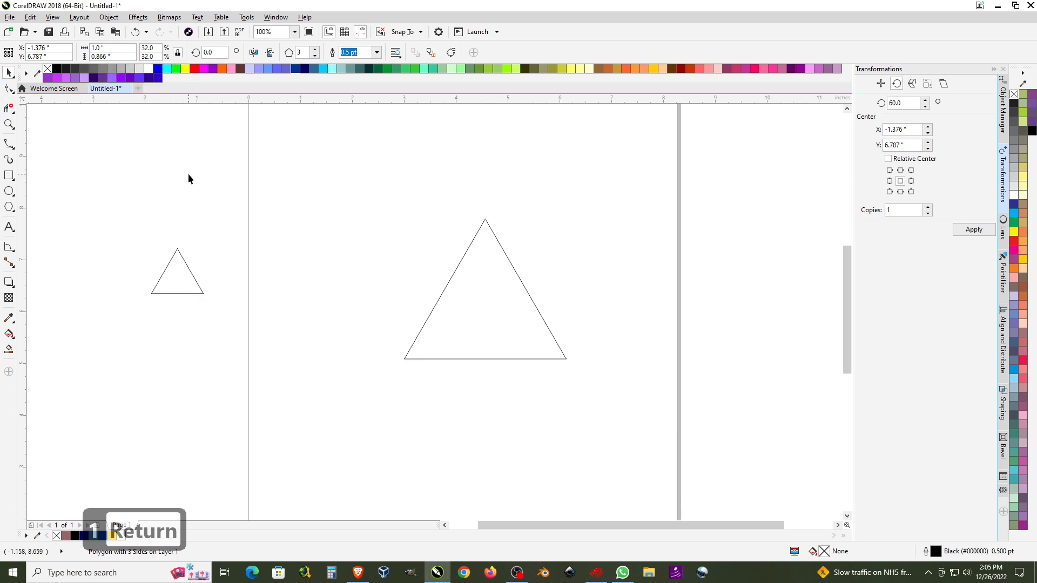
click(167, 291)
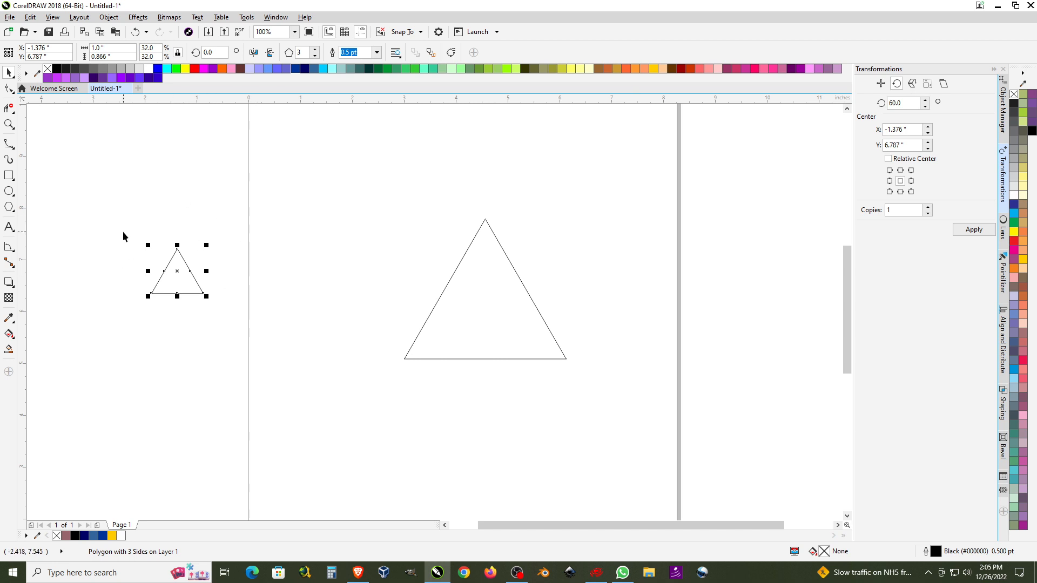
- Reshape the large triangle by moving its apex node inward to form a three-pointed star about 1.56 by 1.35 inches
click(504, 284)
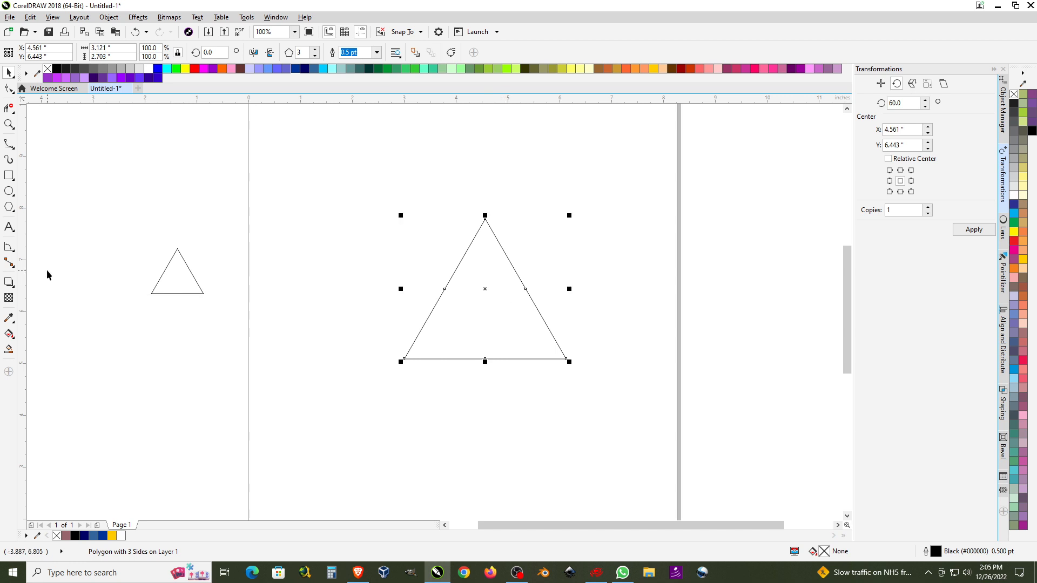
click(10, 90)
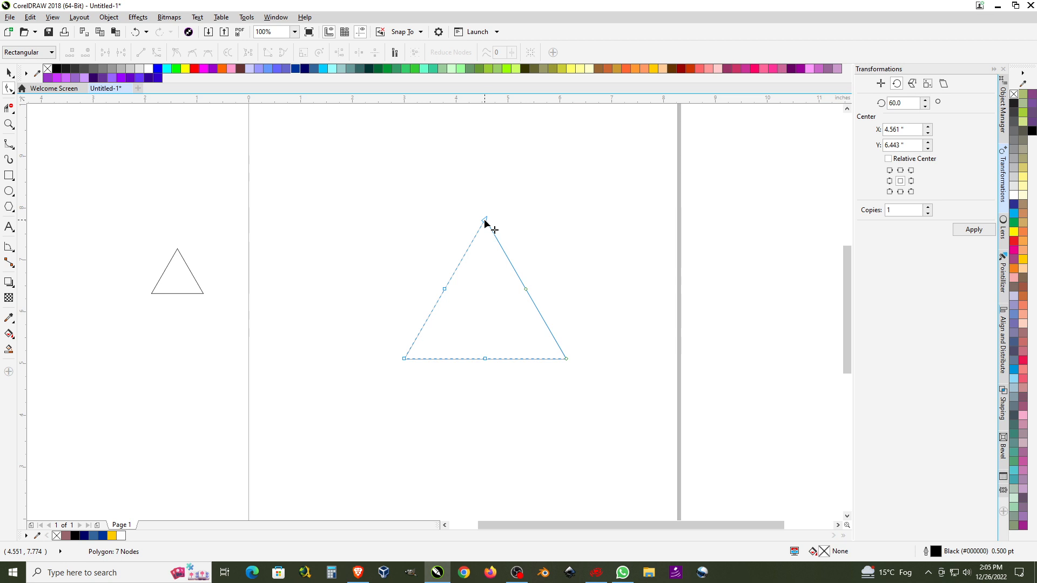
drag(484, 221, 484, 306)
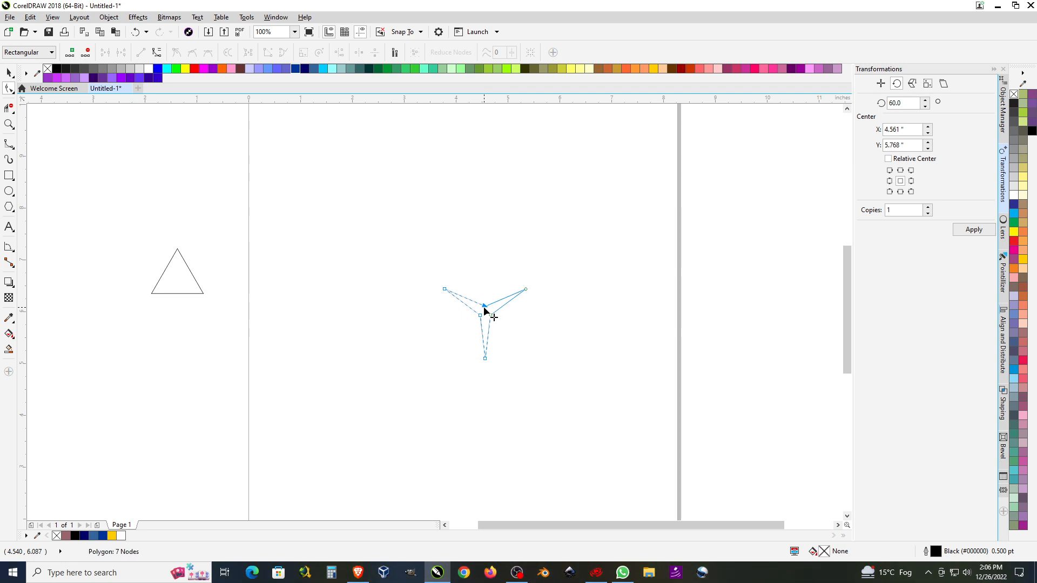
click(9, 72)
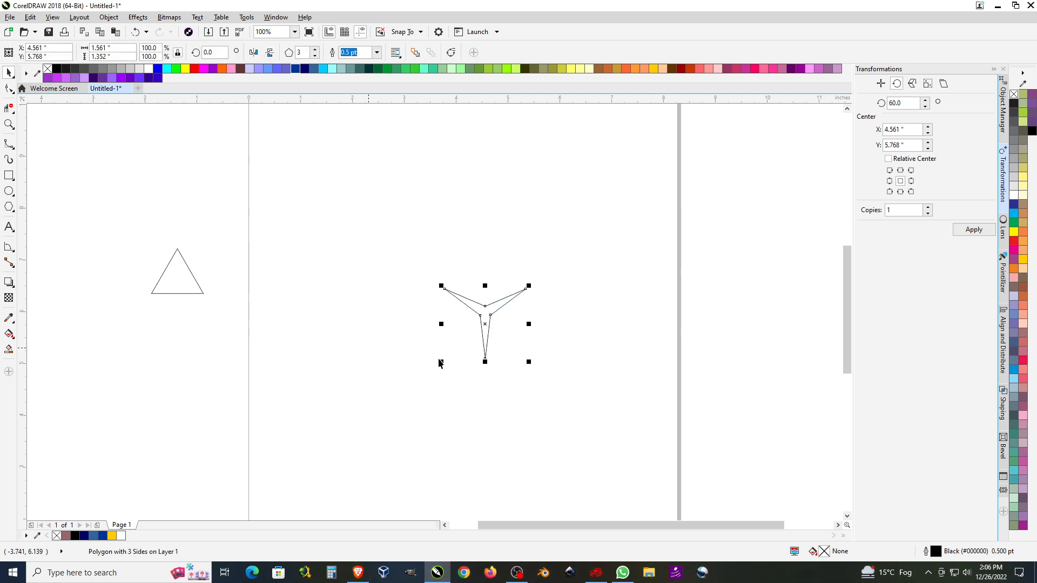
- Create two progressively smaller concentric copies of the three-pointed star and move them to the right of the original
key(shift+F2)
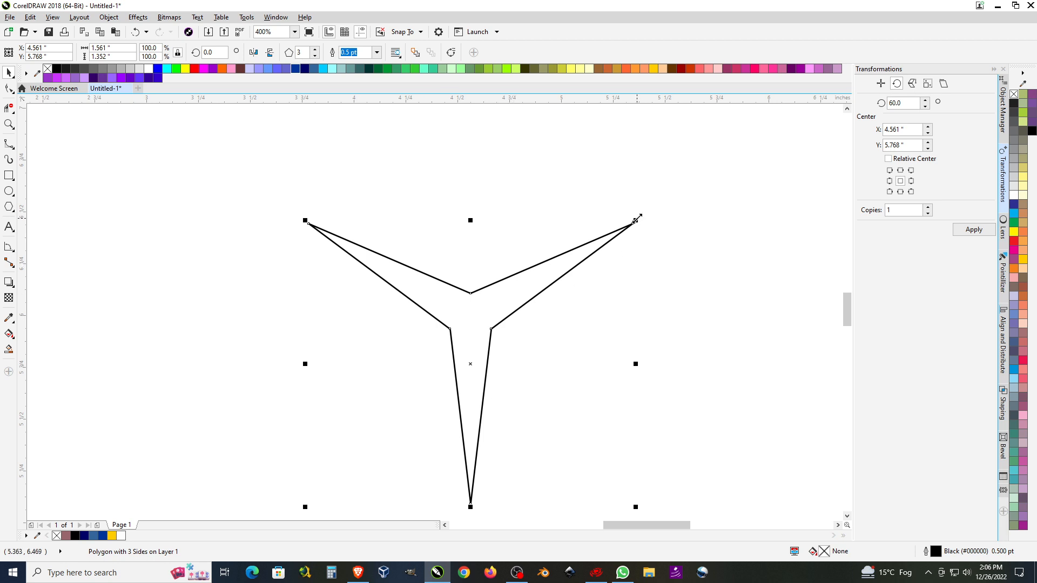
drag(636, 219, 583, 287)
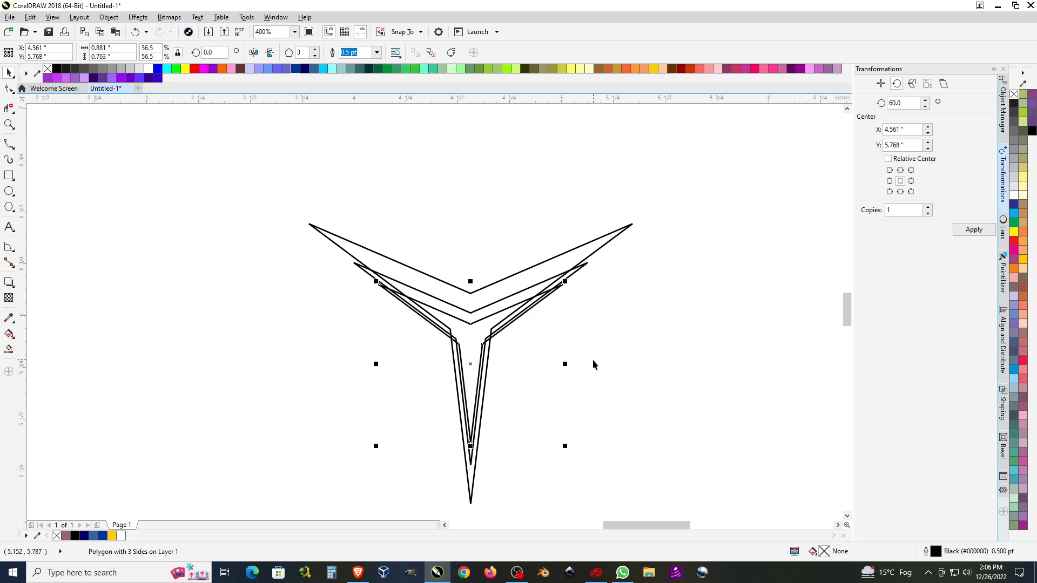
drag(340, 193, 614, 501)
scroll(354, 296, down, 2)
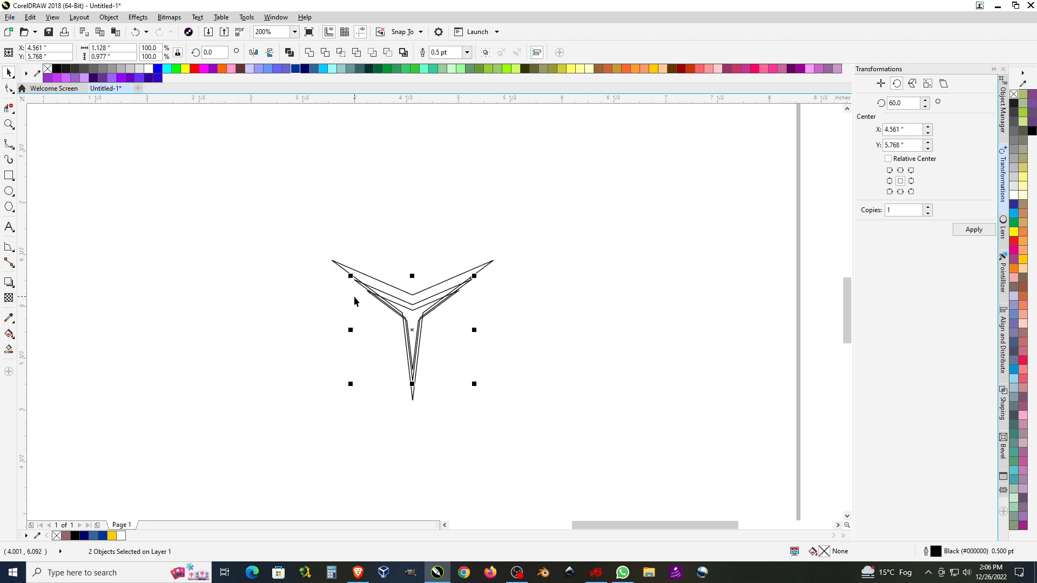
drag(399, 336, 560, 340)
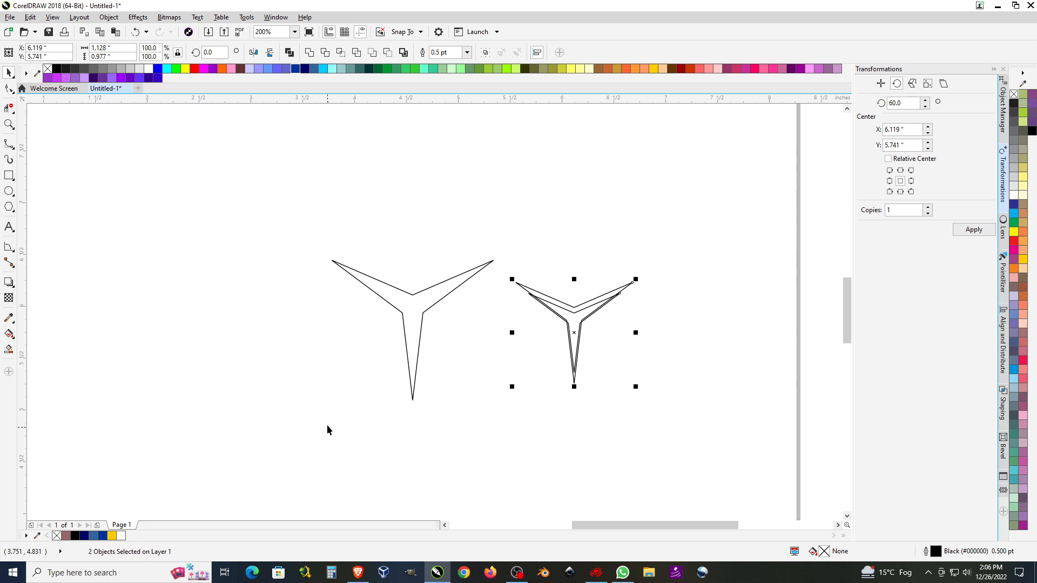
- Apply an inside contour to the large three-pointed star
click(414, 298)
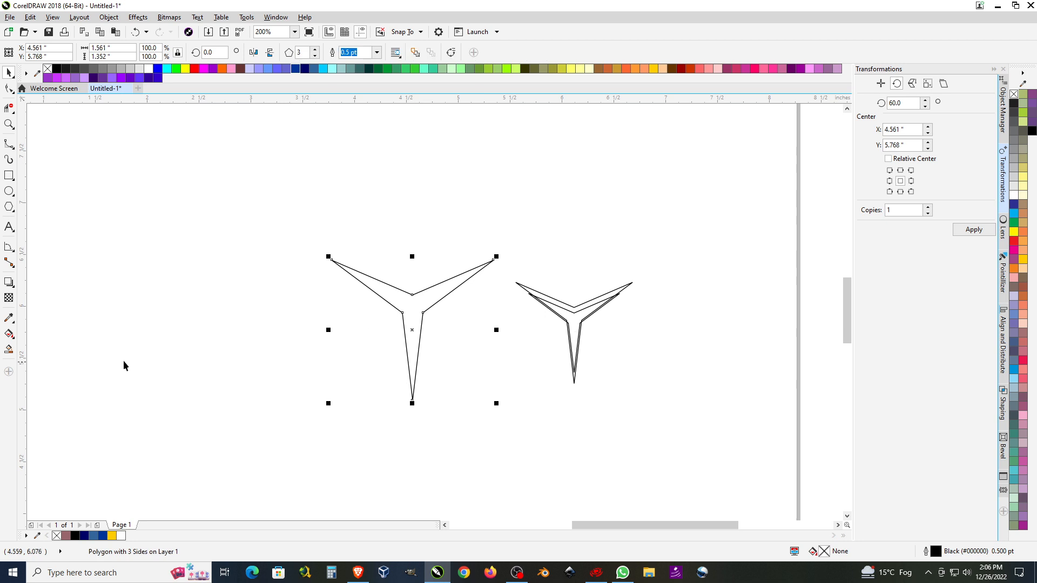
click(13, 287)
click(42, 296)
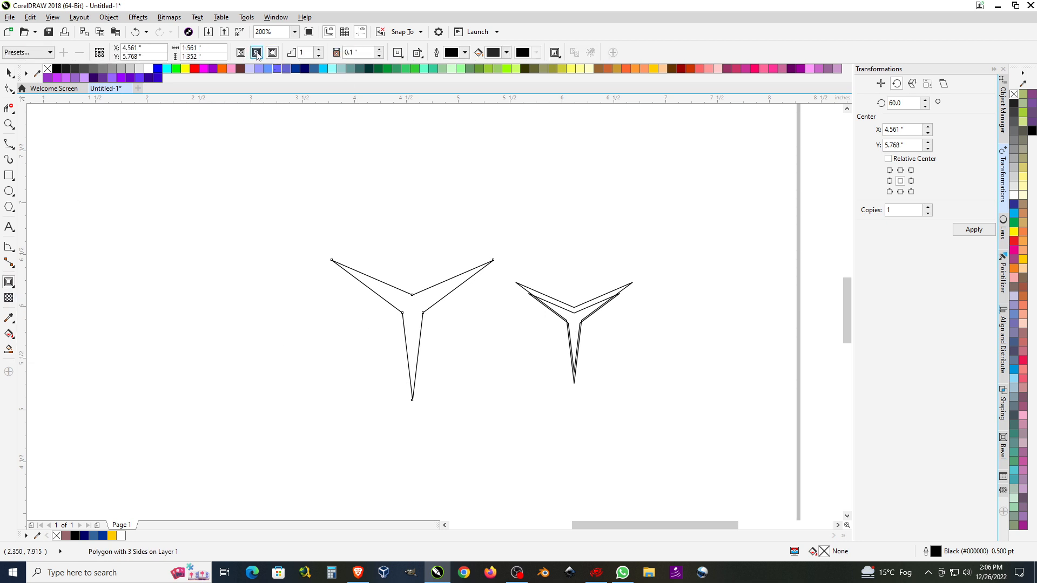
click(257, 54)
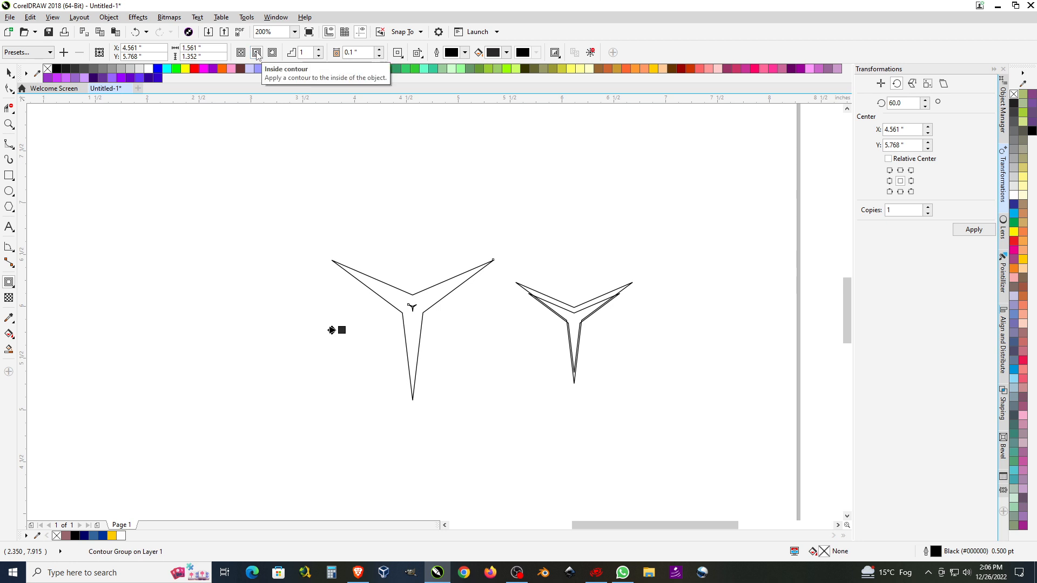
- Set the star's inside contour to an offset of 0.04 inches with 2 contour steps
click(379, 56)
click(379, 56)
click(380, 56)
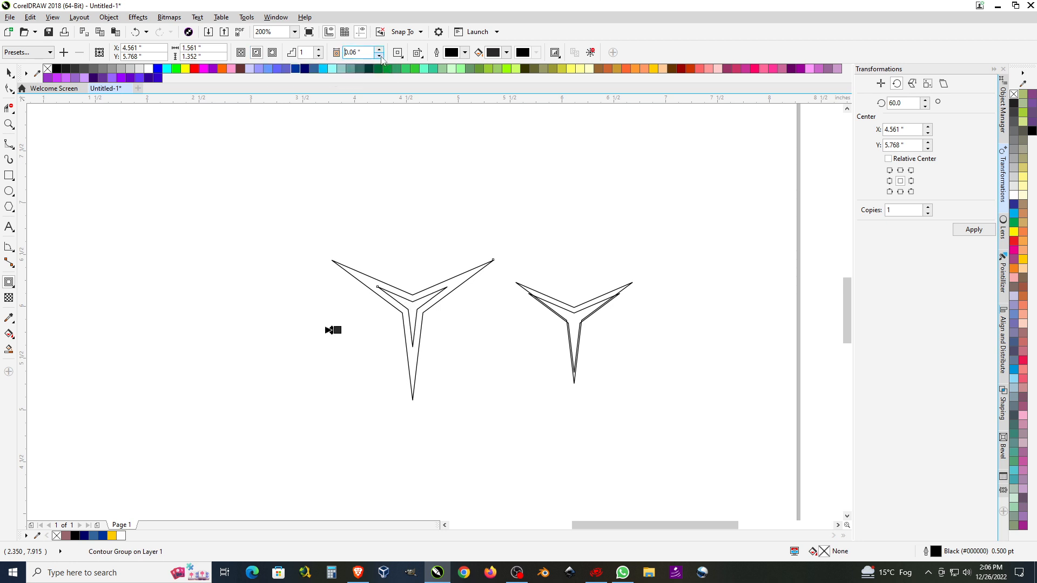
click(380, 55)
click(379, 56)
click(380, 55)
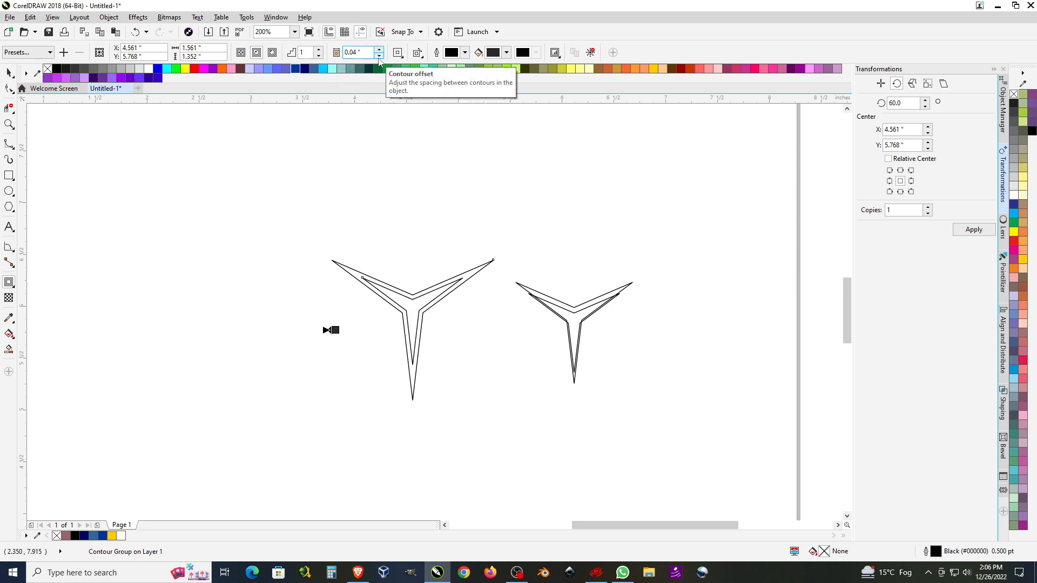
click(320, 49)
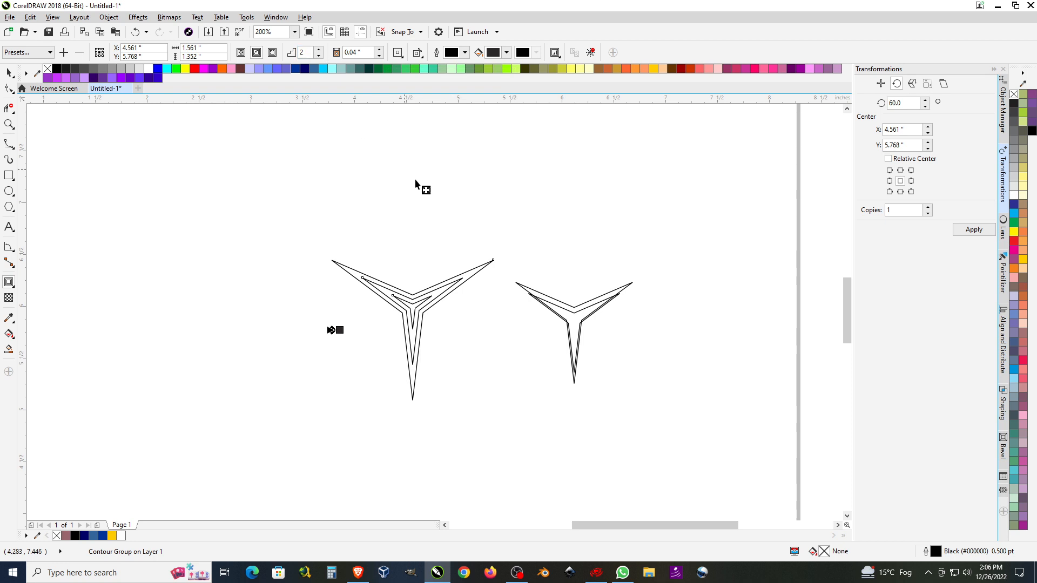
scroll(475, 284, up, 2)
scroll(427, 226, down, 2)
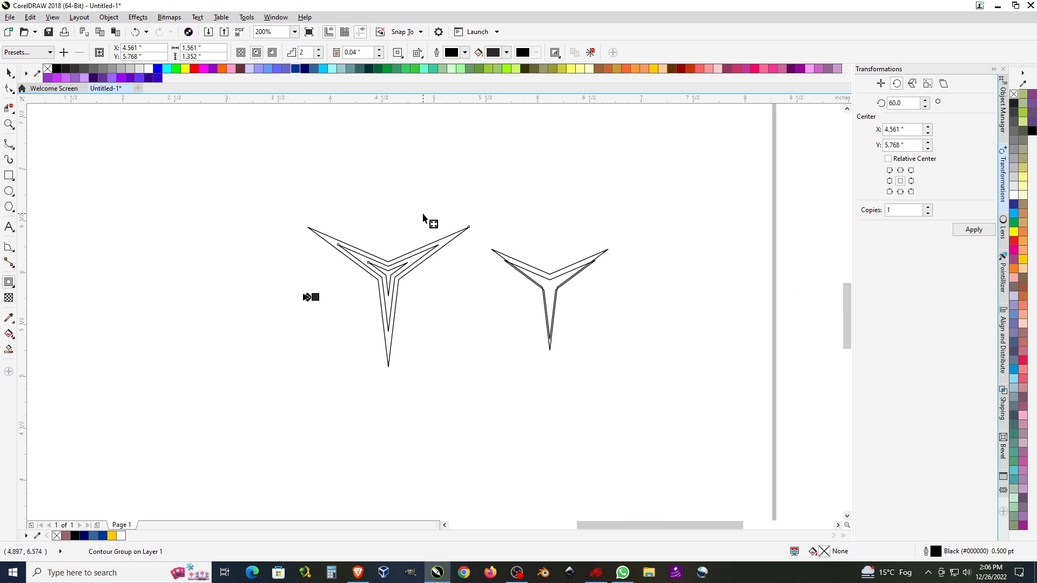
- Delete the two smaller scaled star copies beside the contoured star
click(9, 73)
drag(478, 193, 652, 408)
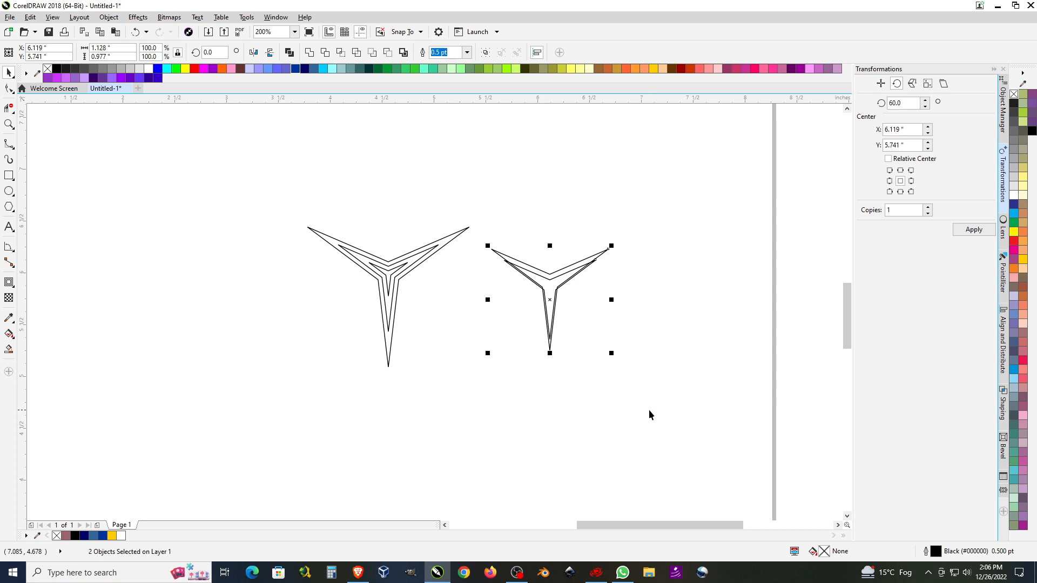
key(e)
key(c)
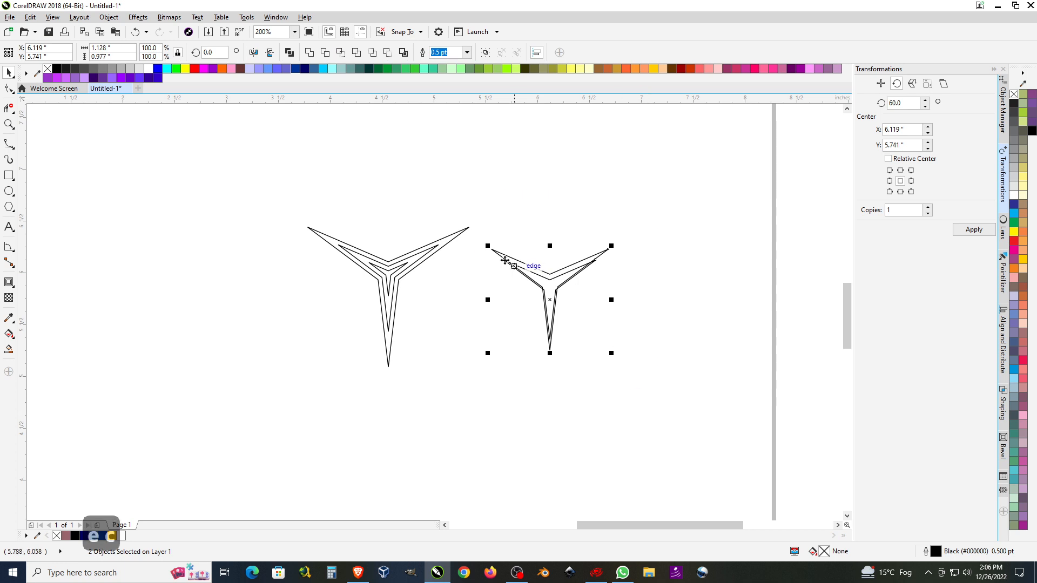
key(Delete)
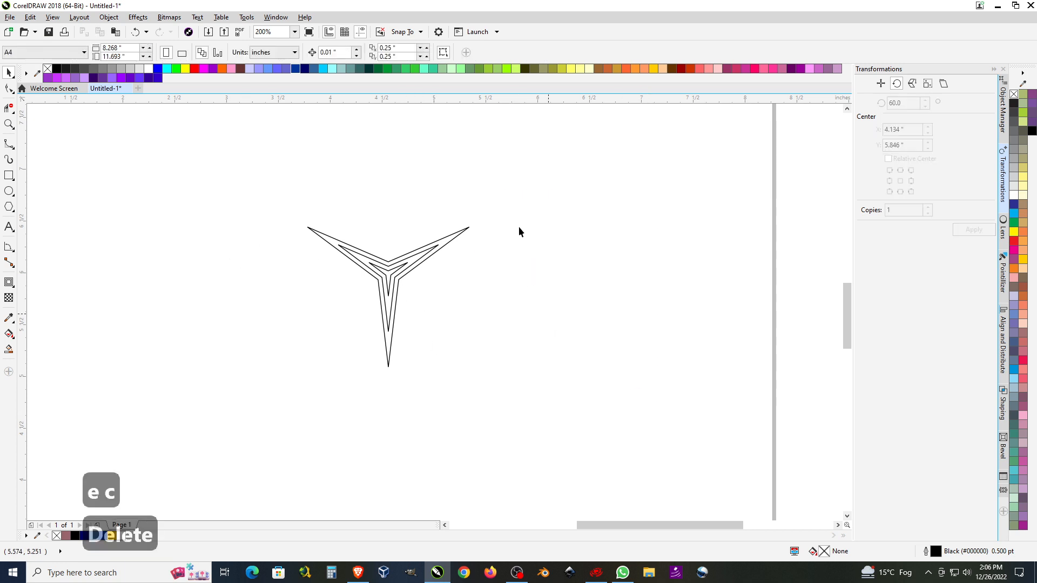
- Break the star's contour group apart so the contours separate from the original shape
drag(254, 181, 565, 443)
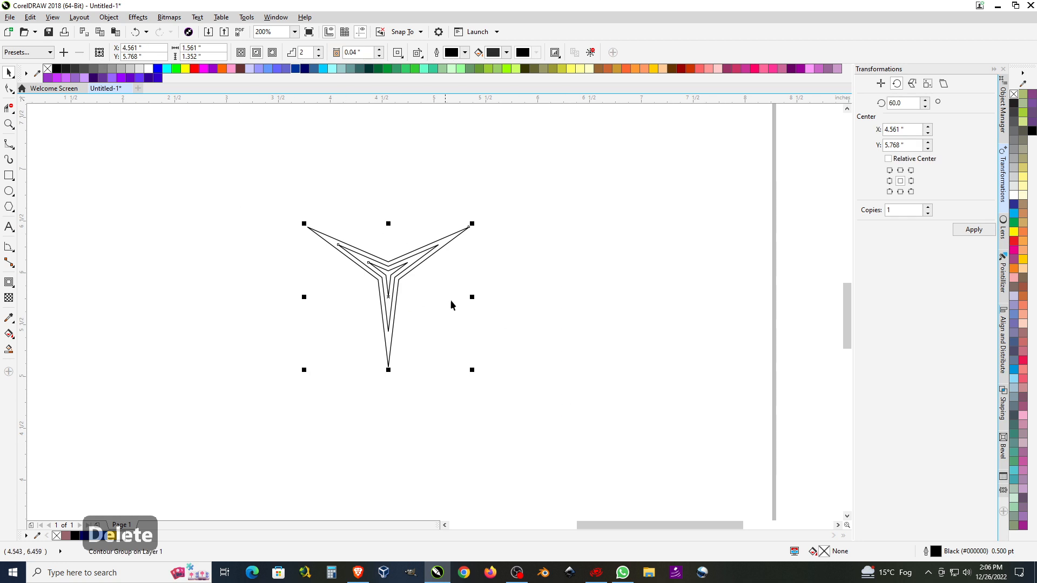
click(109, 17)
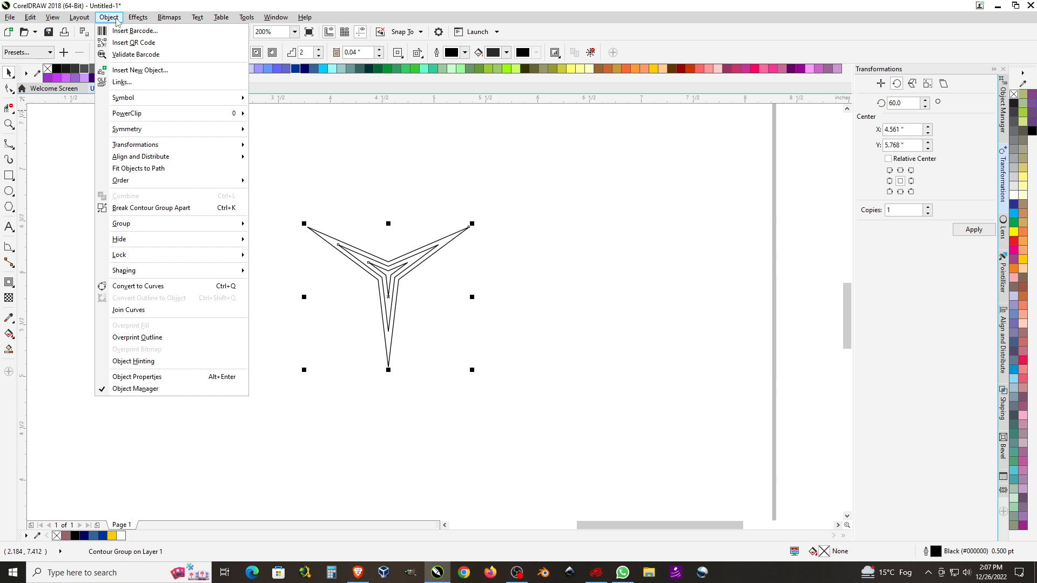
click(147, 208)
click(586, 247)
- Fill the outer star and its inner contours with golden yellow (C:0 M:20 Y:100 K:0)
scroll(405, 263, up, 2)
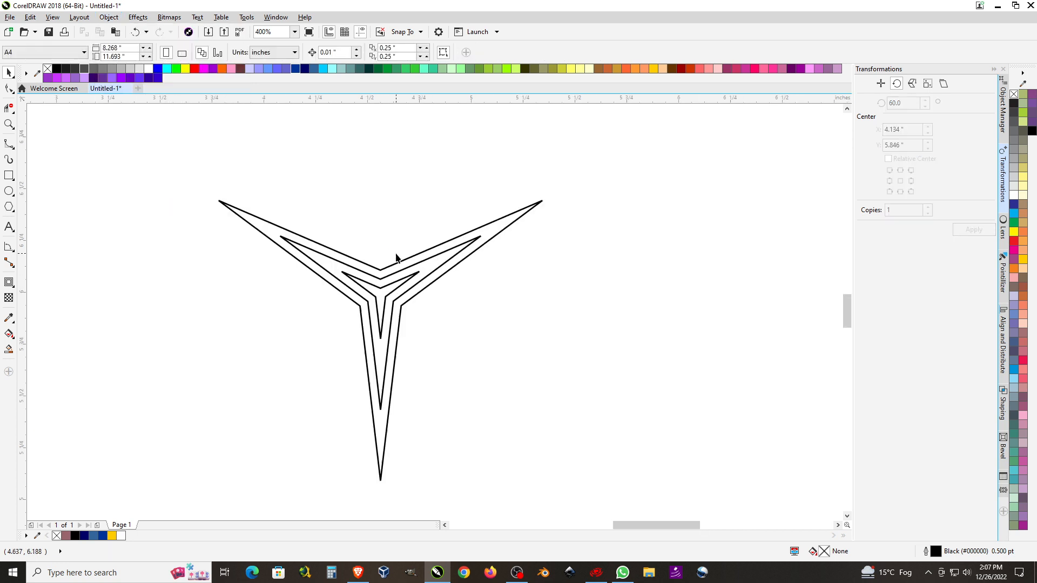
drag(451, 366, 643, 517)
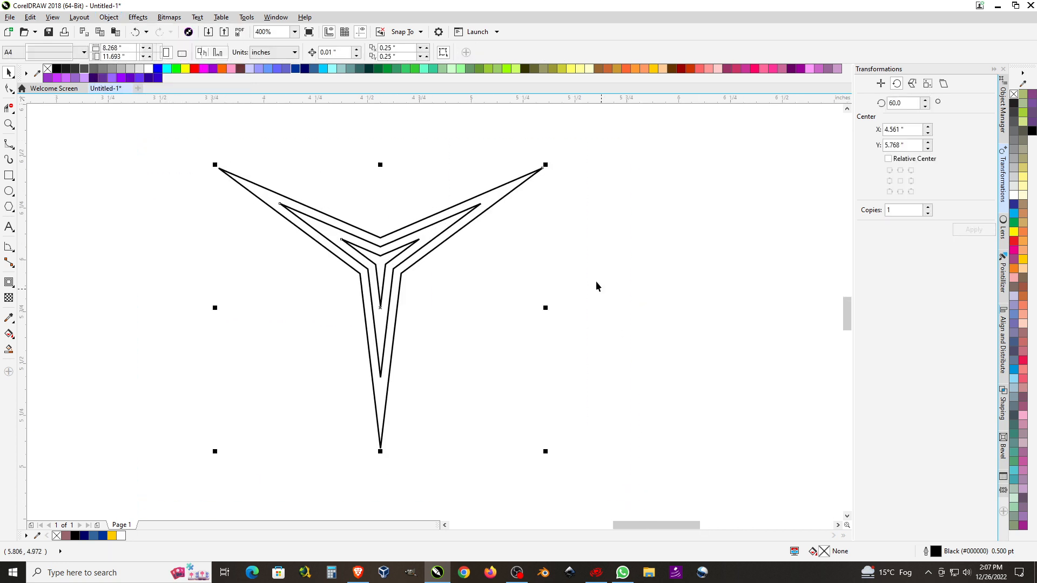
click(1024, 259)
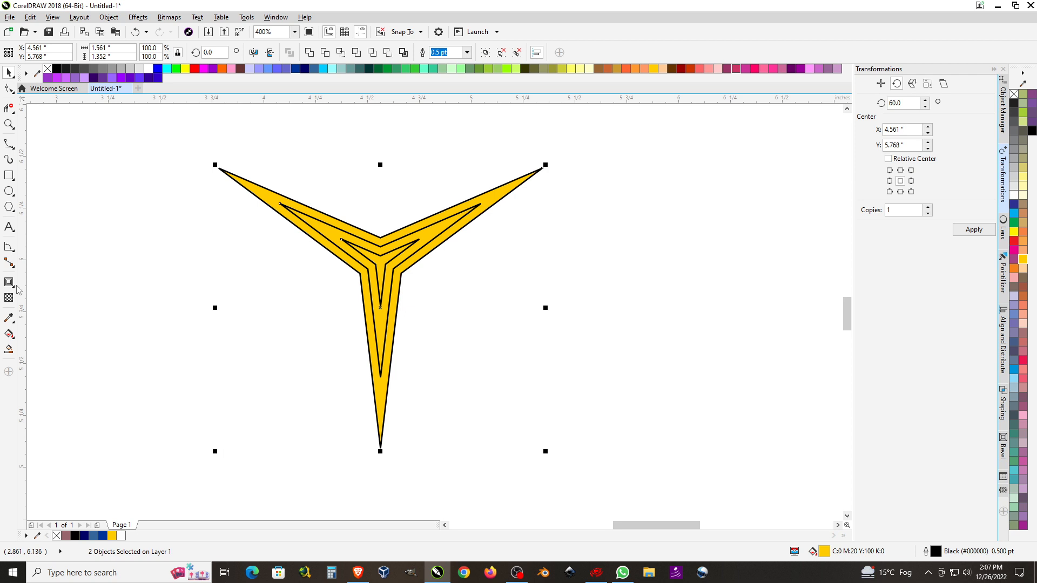
click(206, 256)
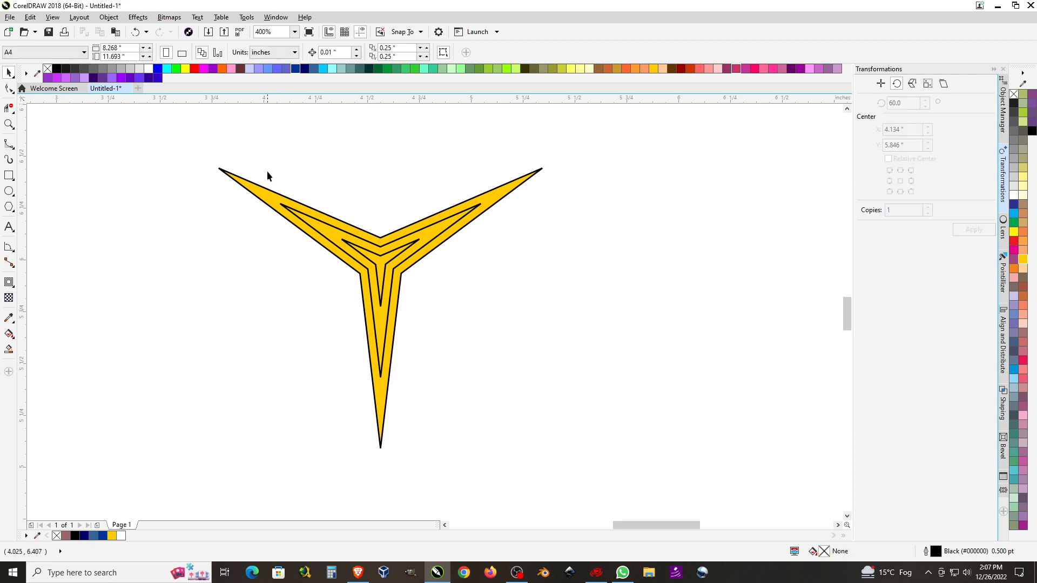
- Apply transparency with the Add merge mode to the group of inner star contours
drag(497, 432, 497, 432)
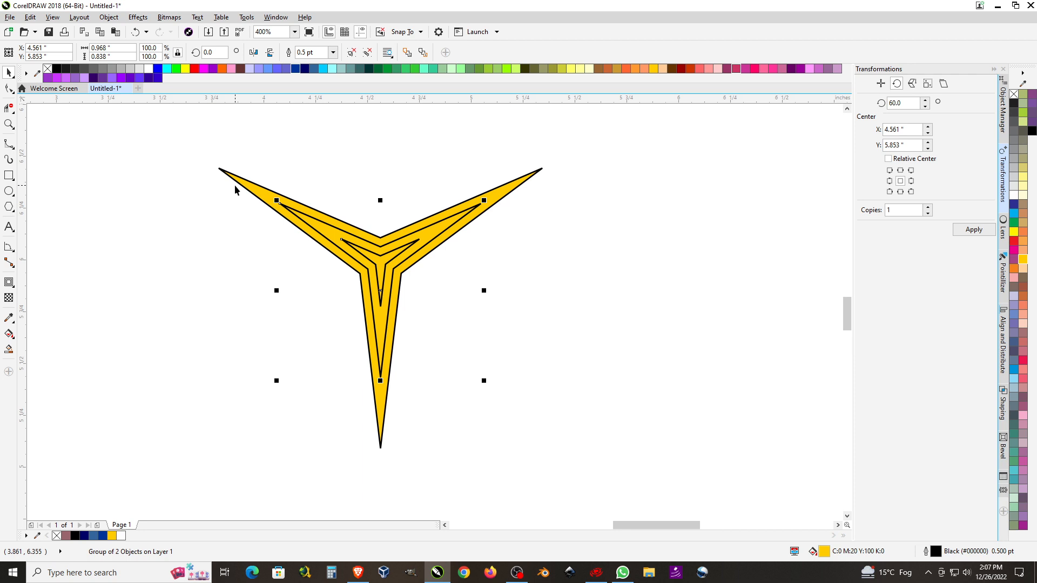
click(9, 297)
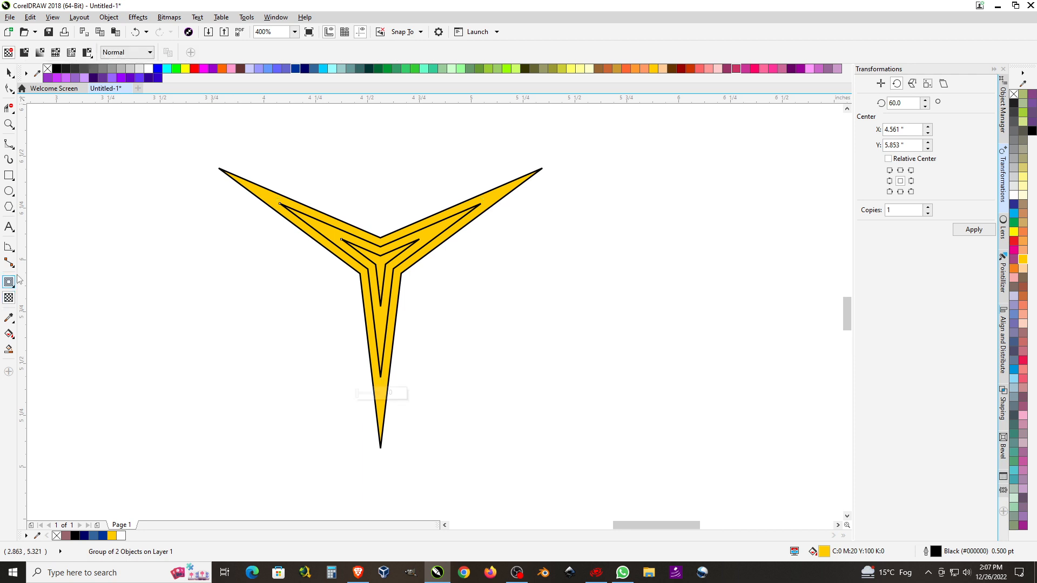
click(143, 53)
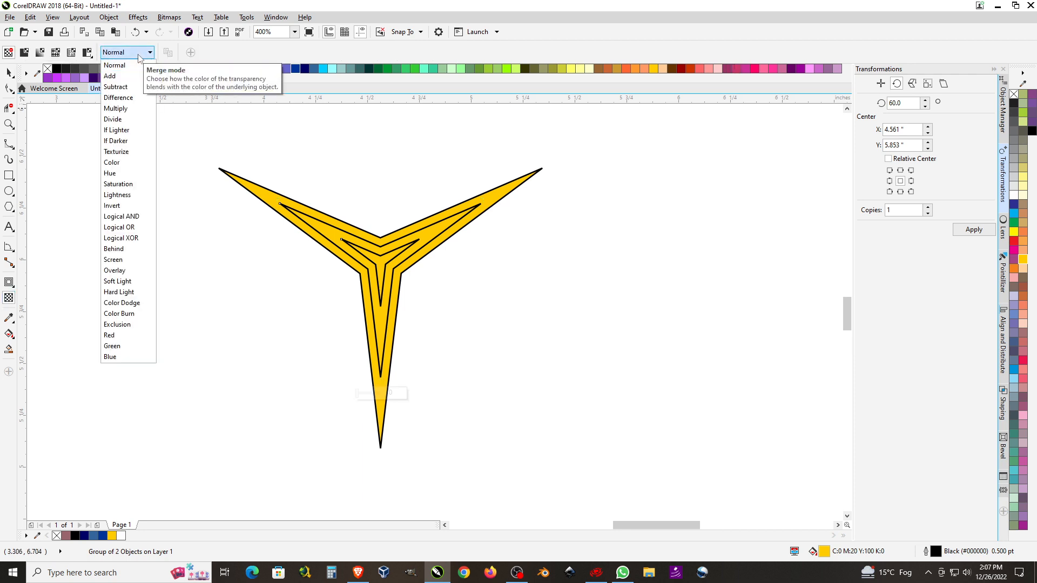
click(138, 77)
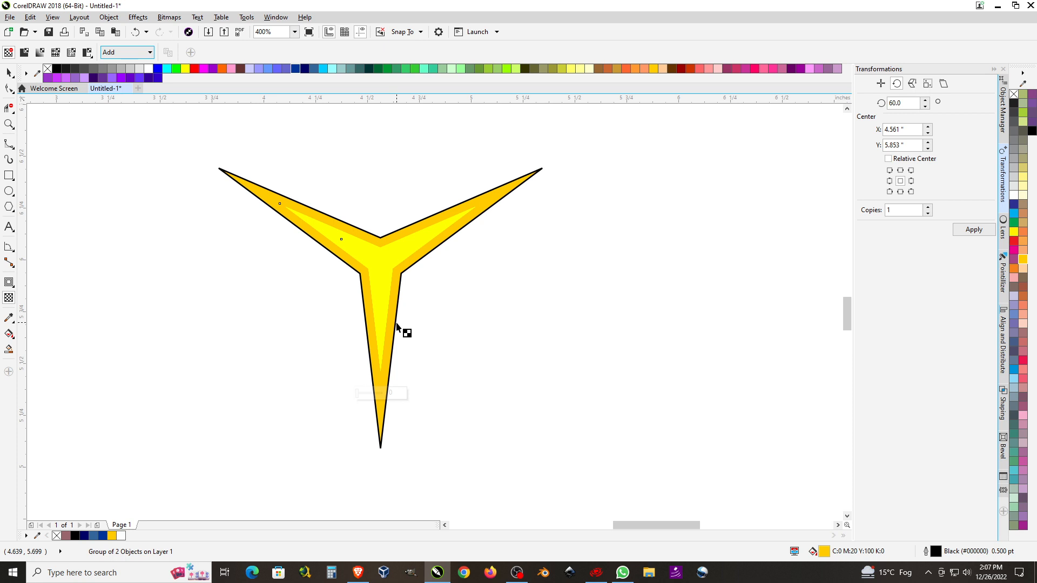
click(9, 71)
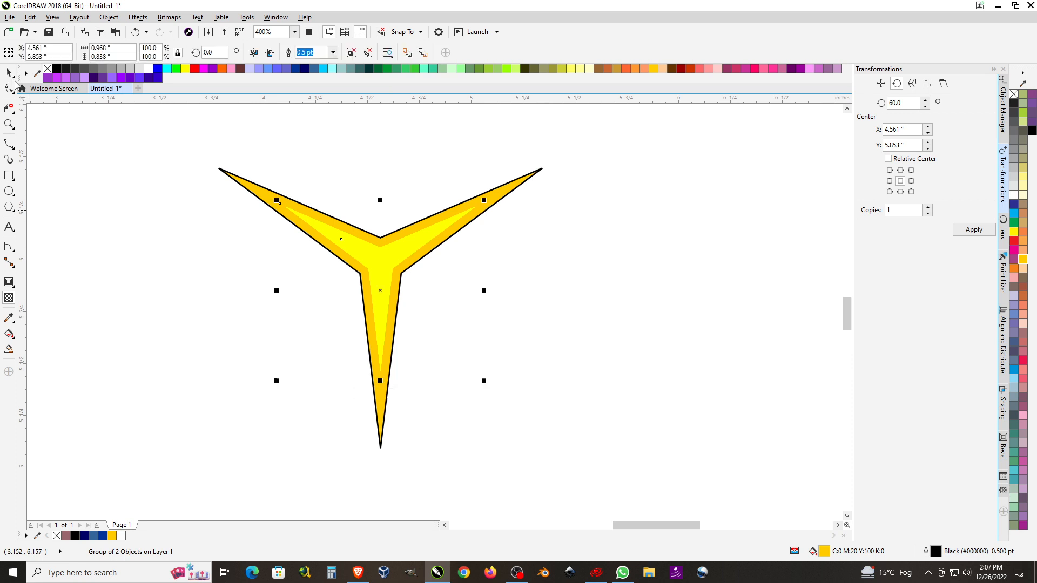
click(390, 158)
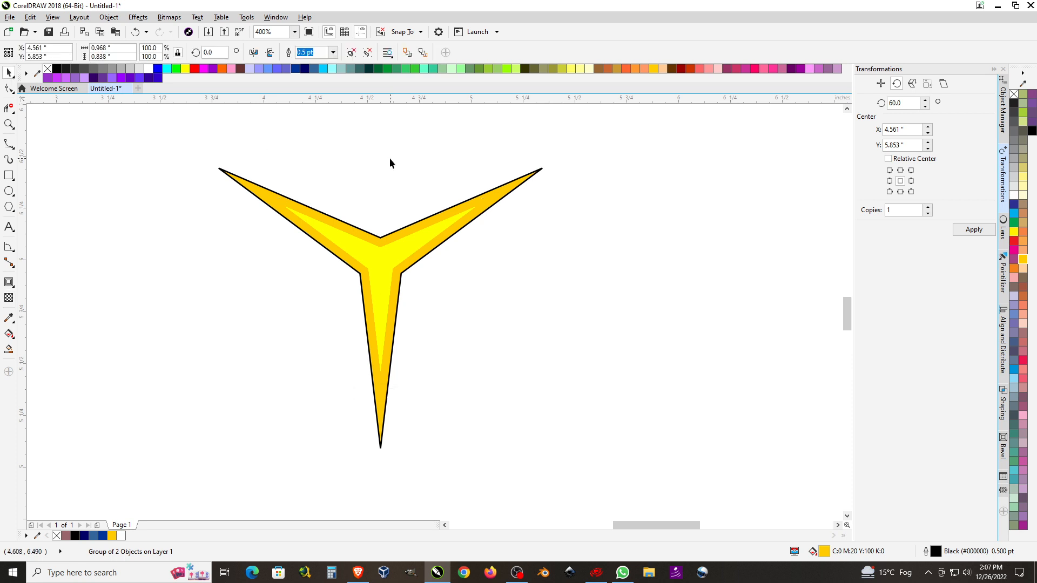
- Try progressively darker greys on the inner contour group, ending with a fill of dark grey #333333
click(309, 222)
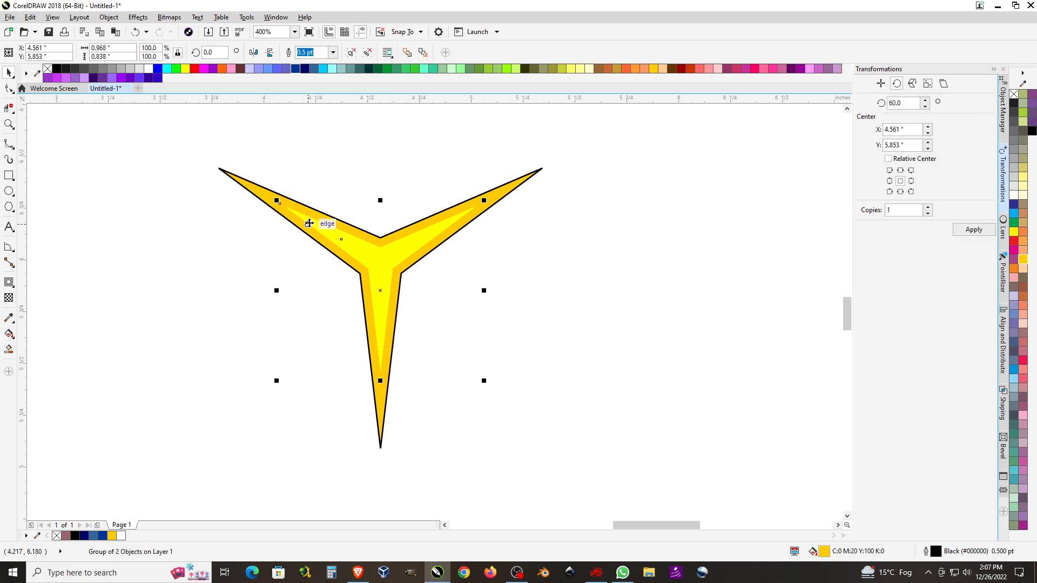
click(138, 71)
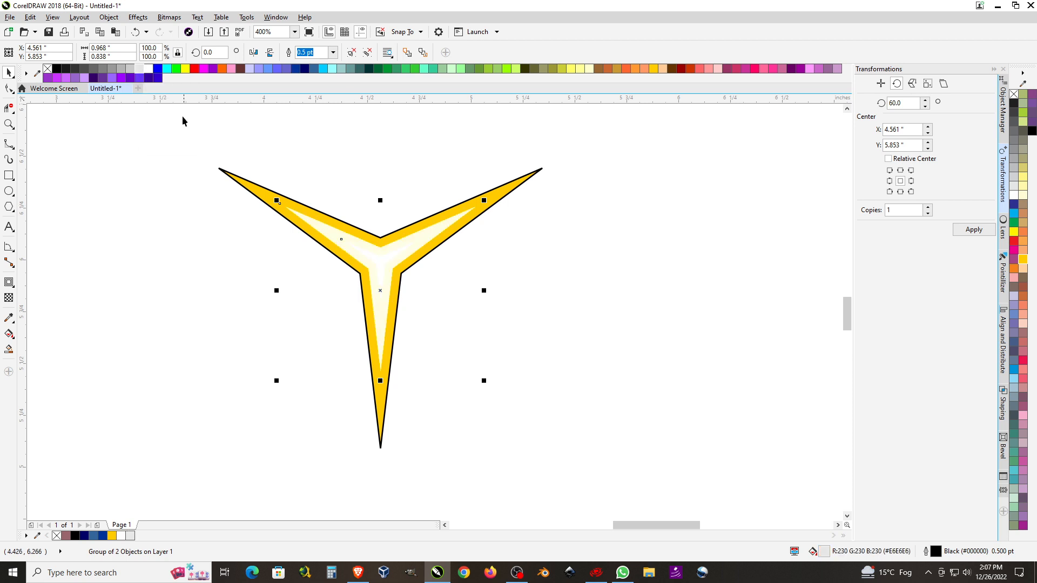
click(121, 70)
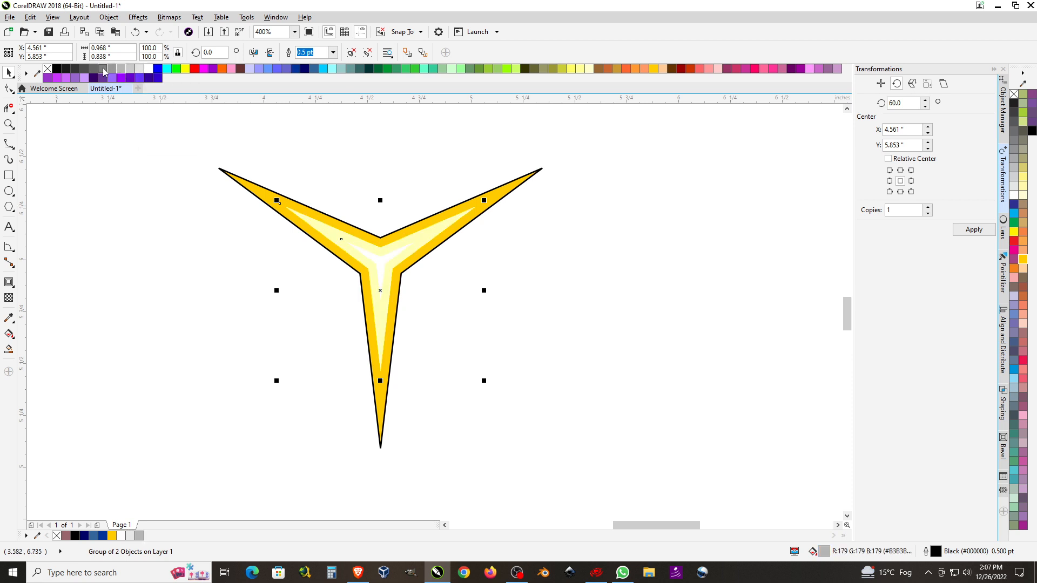
click(104, 72)
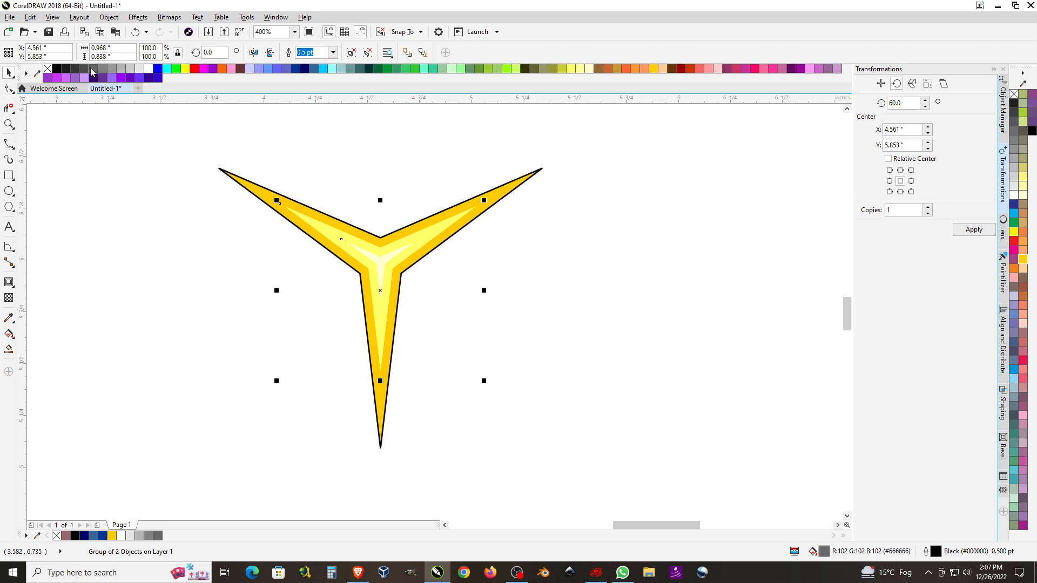
click(70, 72)
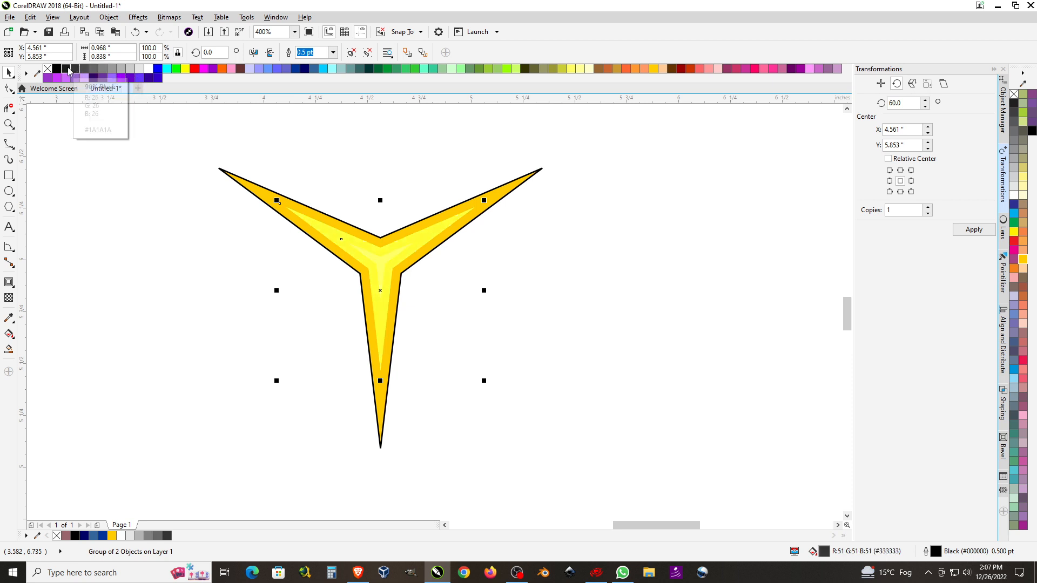
drag(325, 157, 476, 355)
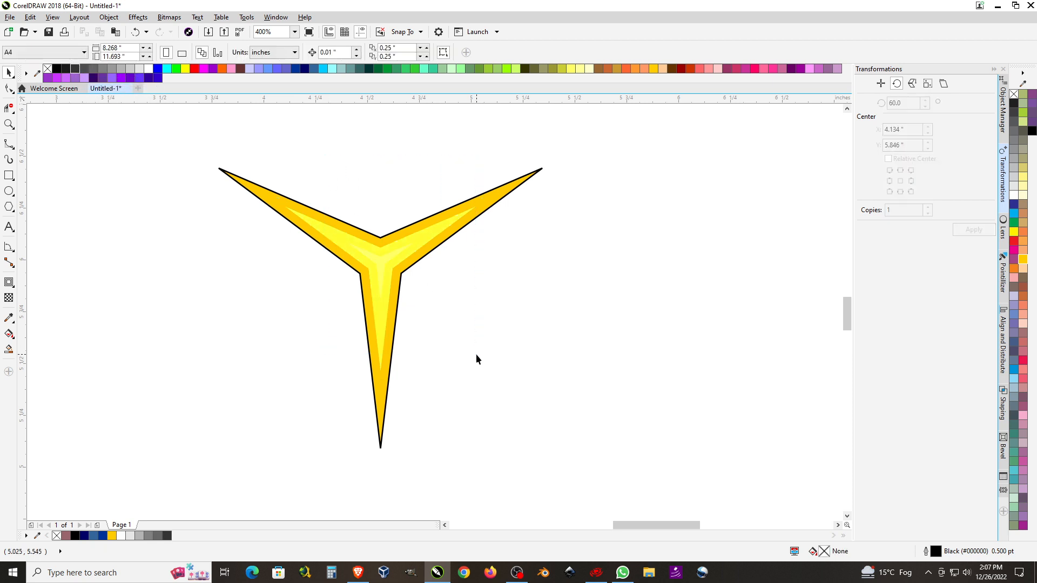
- Ungroup the inner contours and fill only the smallest one with 40% Black (#999999)
click(388, 272)
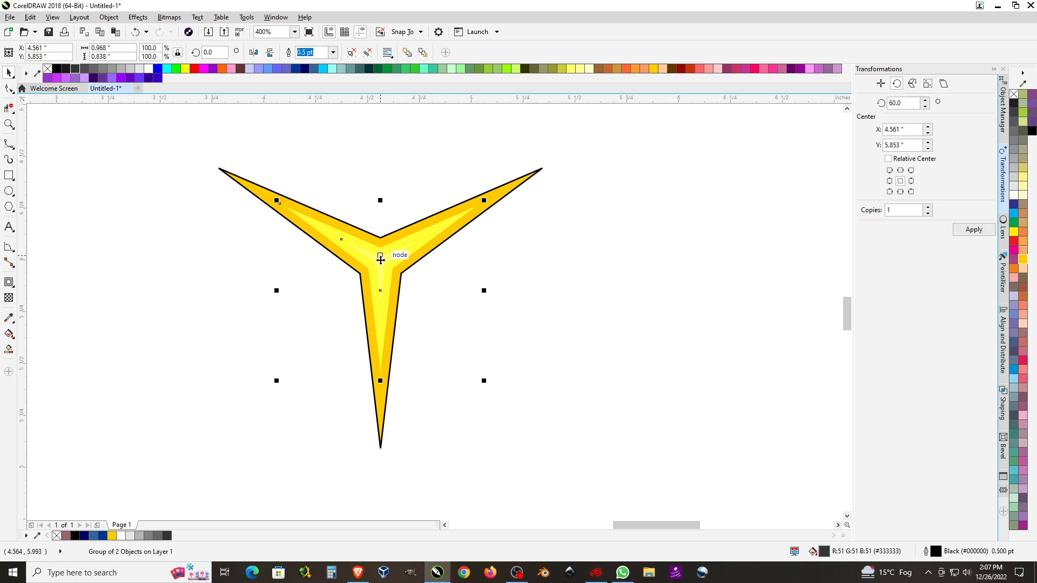
click(370, 52)
click(413, 130)
drag(320, 166, 468, 375)
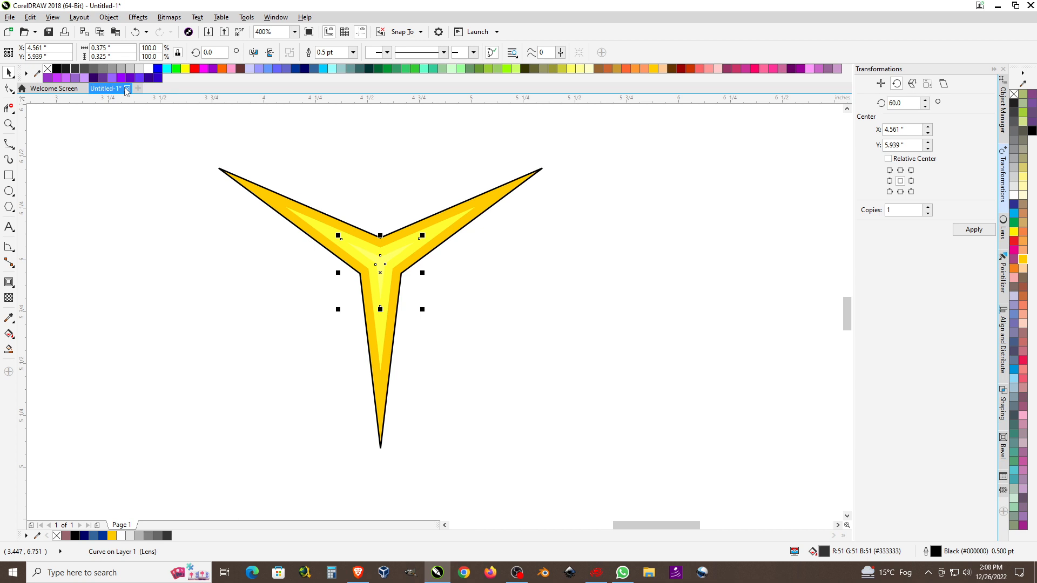
click(130, 69)
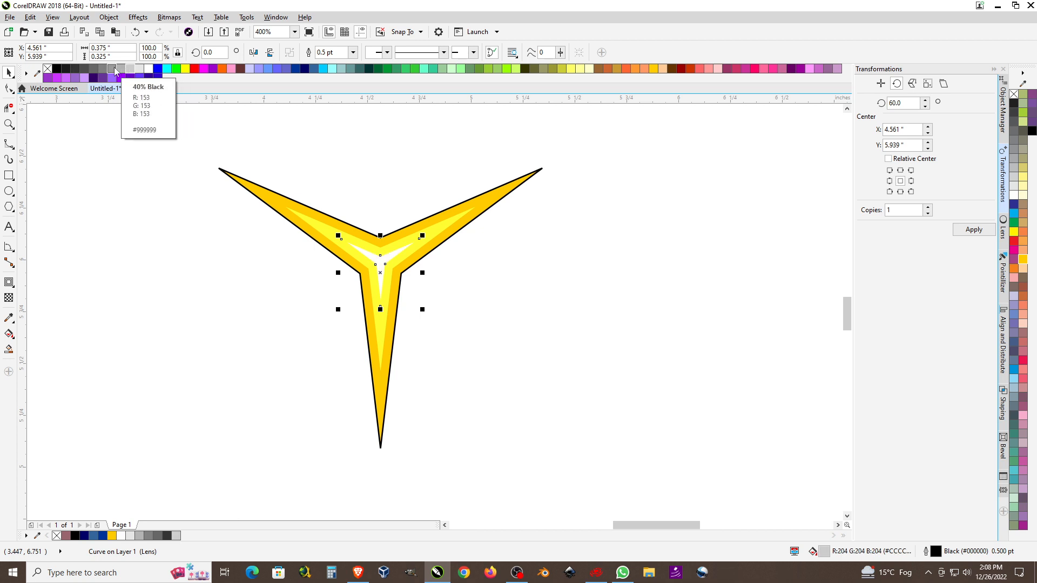
click(109, 69)
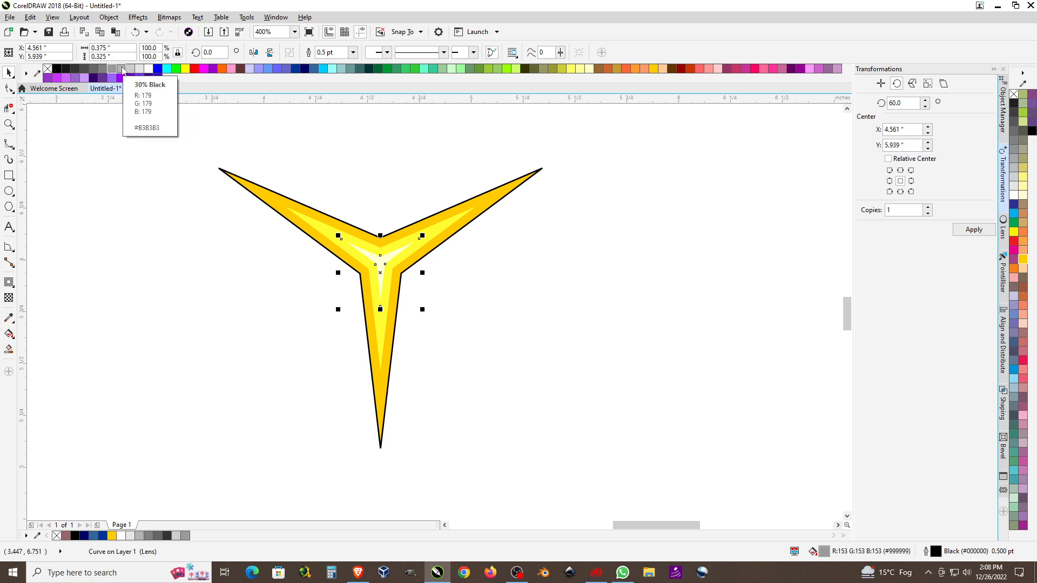
click(339, 132)
- Remove the outlines from all three star shapes and group them together
scroll(339, 132, down, 2)
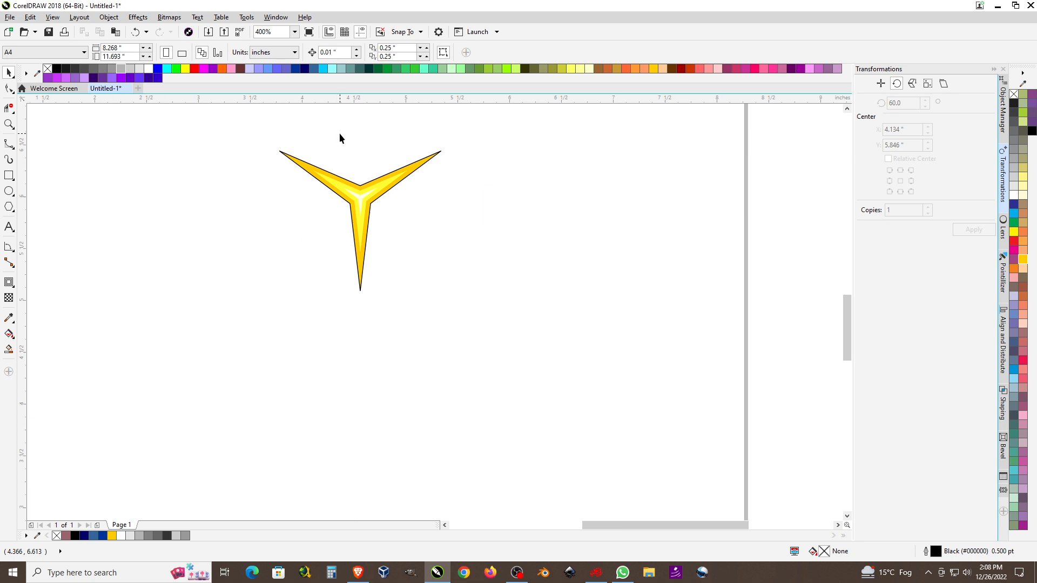
drag(553, 380, 524, 352)
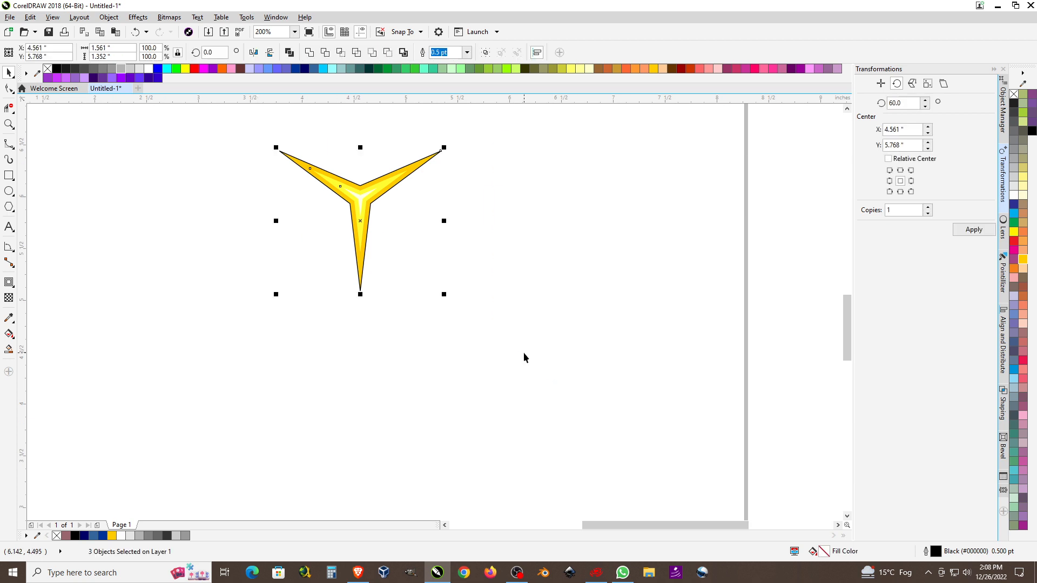
right_click(1014, 94)
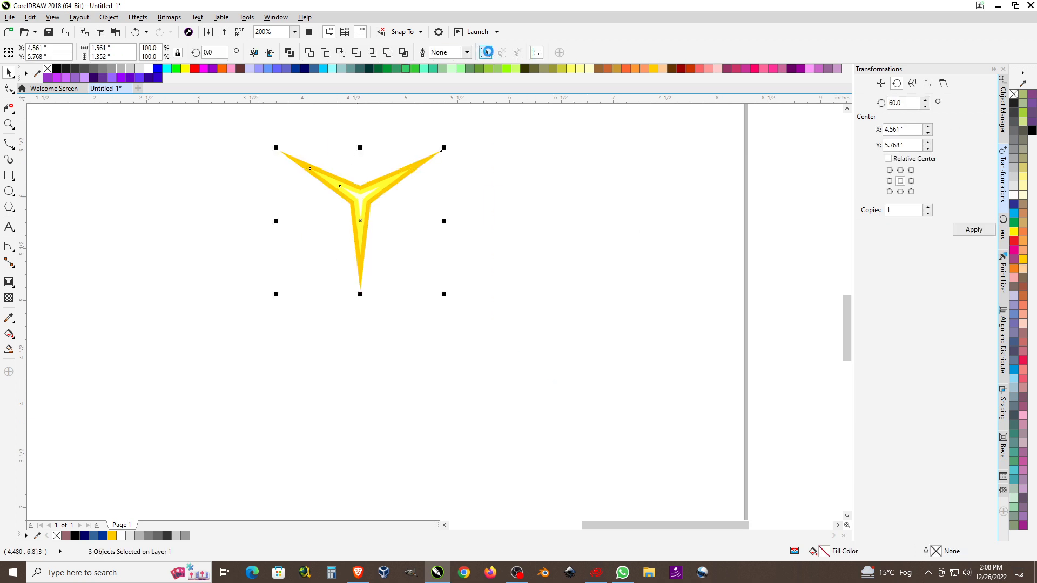
click(485, 52)
scroll(626, 255, down, 2)
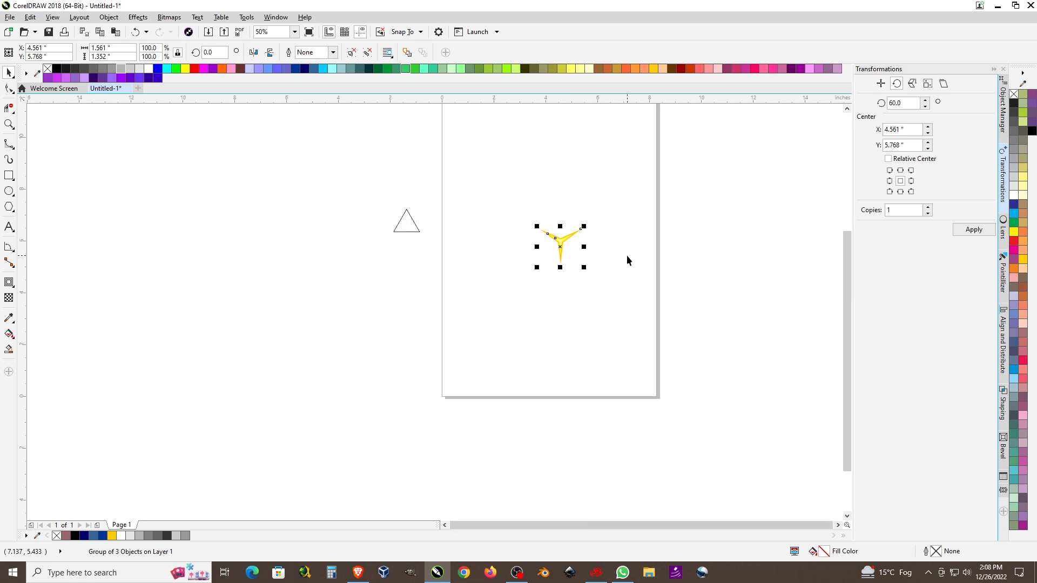
- Mirror the star group vertically and move it beside the outlined triangle, centred at about X 1.168, Y 6.671 inches
scroll(410, 232, up, 1)
click(407, 216)
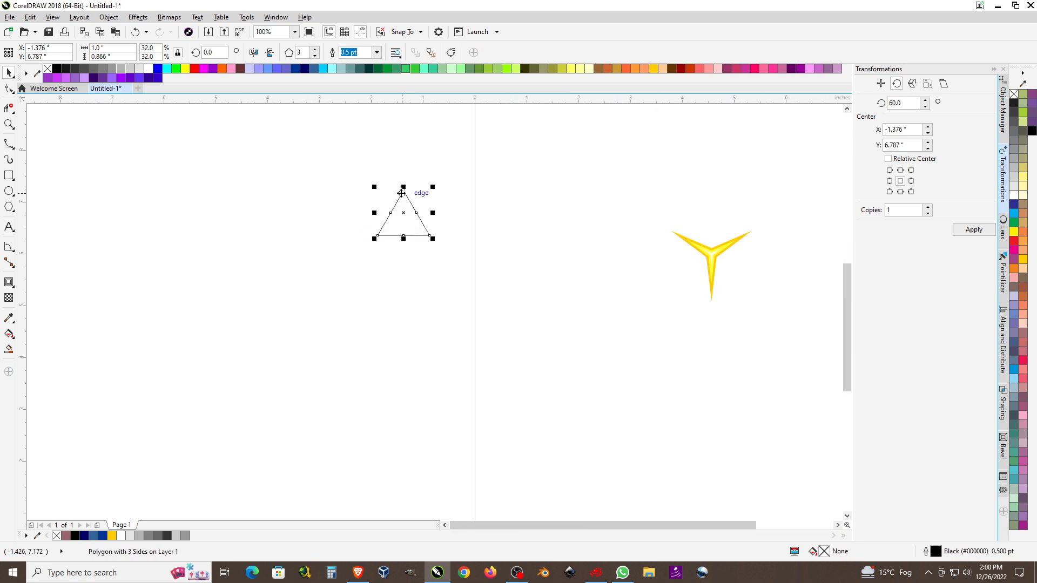
drag(625, 195, 787, 347)
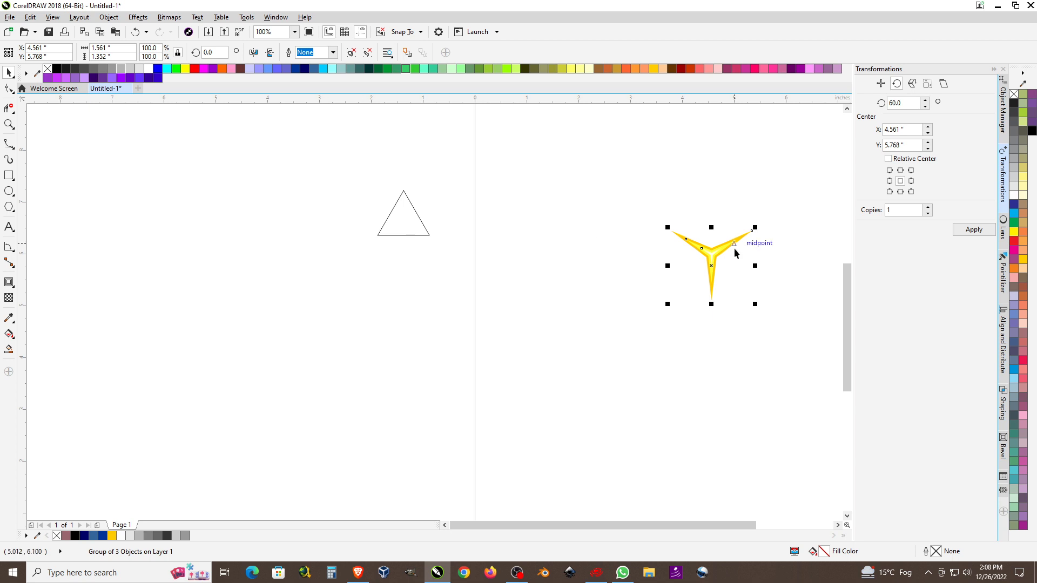
click(270, 53)
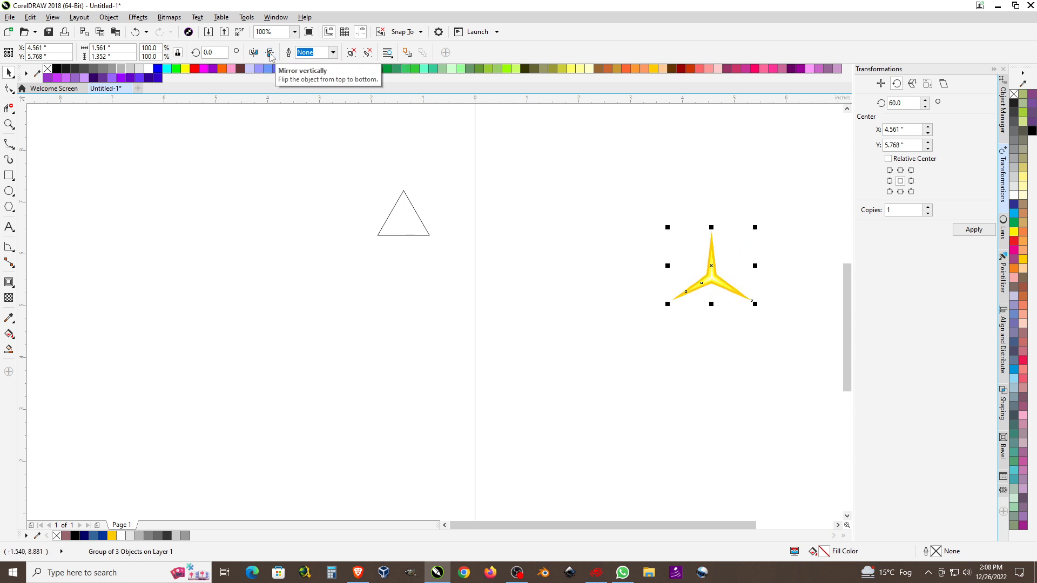
drag(618, 194, 783, 356)
drag(704, 268, 528, 252)
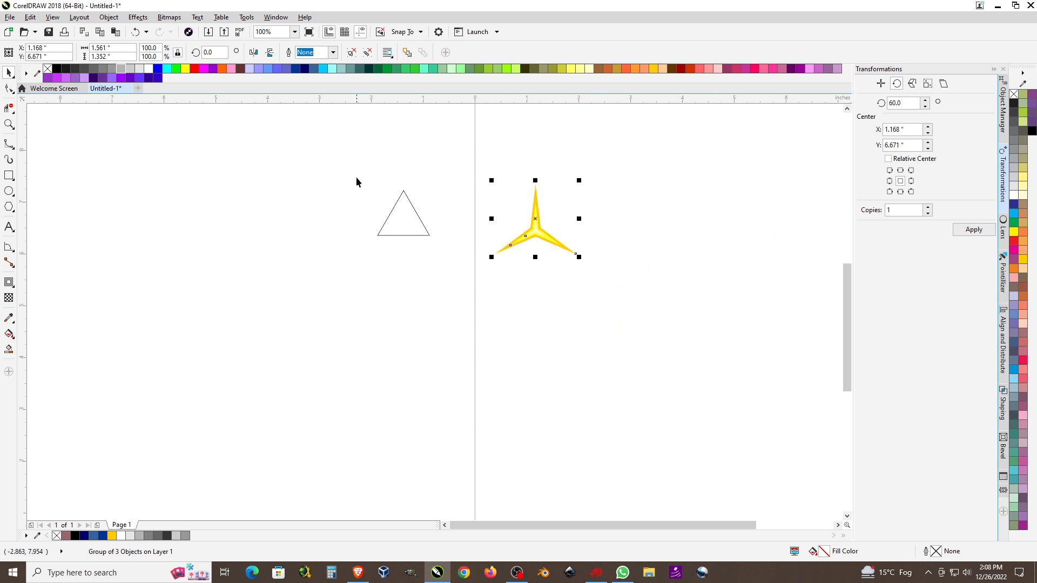
- Scale the star group proportionally to a width of 1 inch
click(98, 49)
text(1)
key(Return)
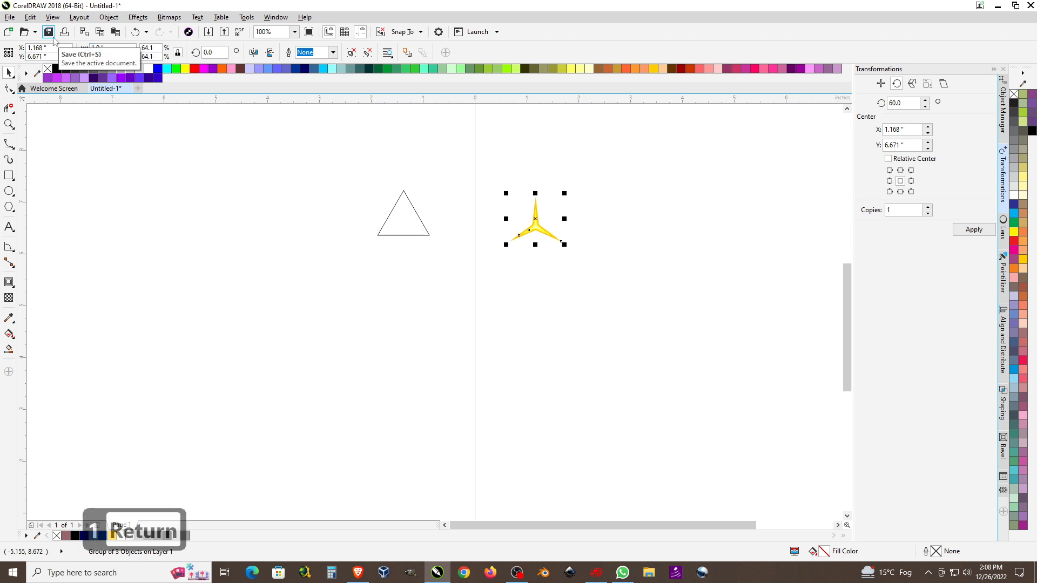
- Fill the triangle with light green (#CCFF66) and remove its outline
drag(332, 162, 448, 283)
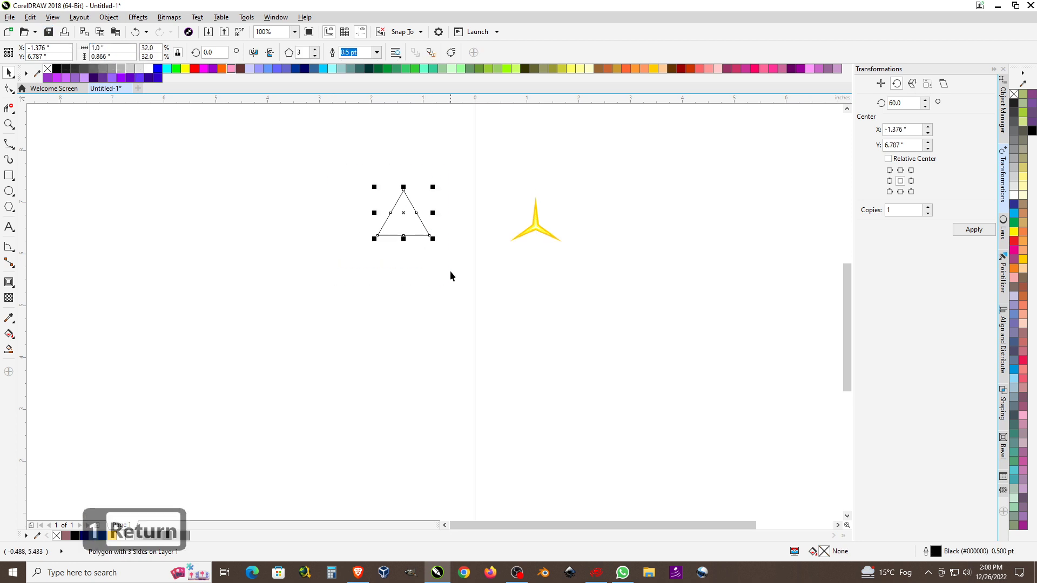
click(518, 71)
right_click(1013, 94)
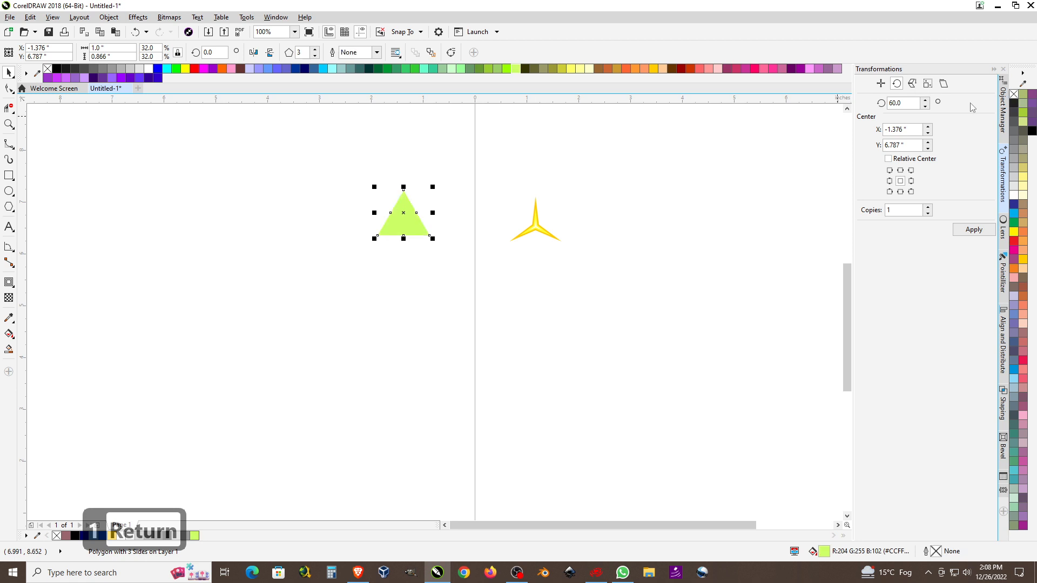
- Align the centres of the triangle and the star group horizontally and vertically
drag(213, 155, 648, 341)
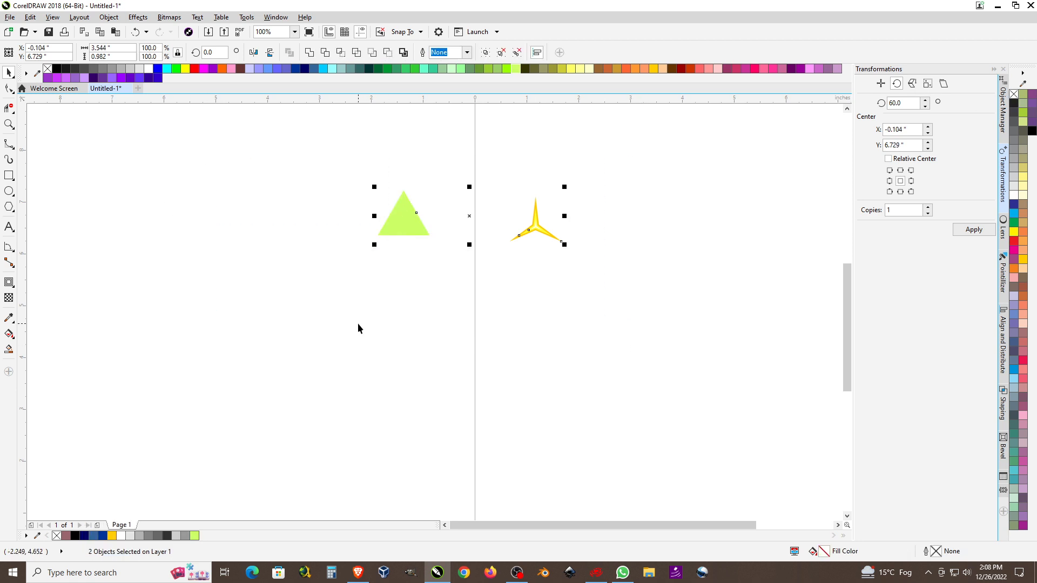
key(e)
key(c)
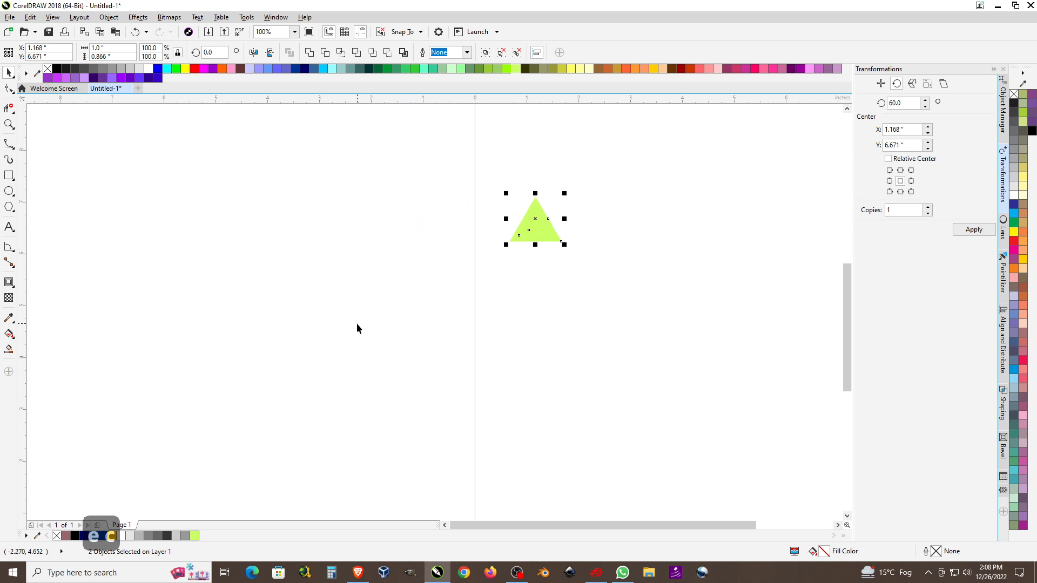
- Send the green triangle to the back, behind the star group
click(663, 241)
scroll(555, 208, up, 2)
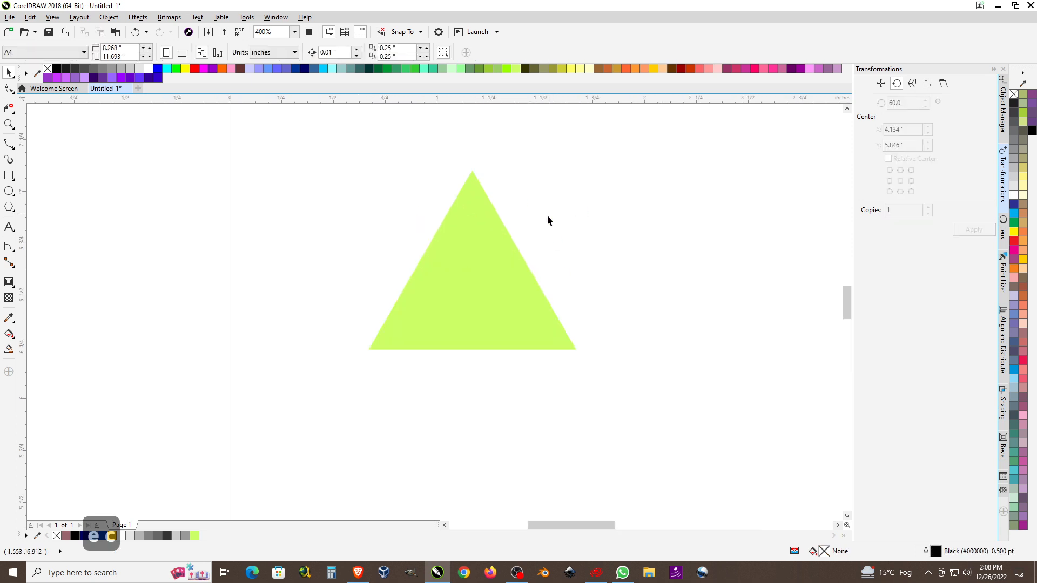
click(502, 247)
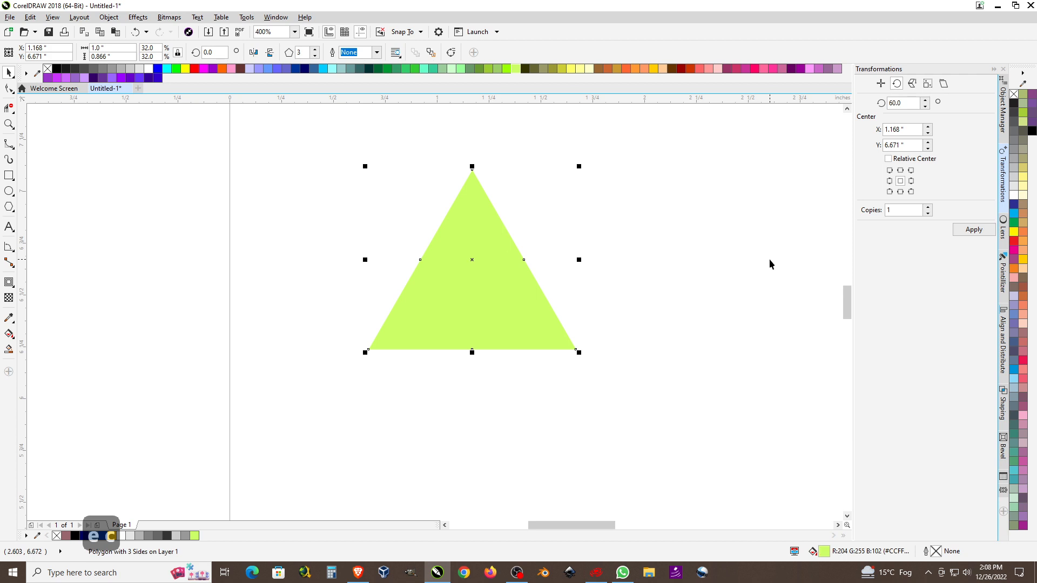
key(shift+Page_Down)
click(769, 259)
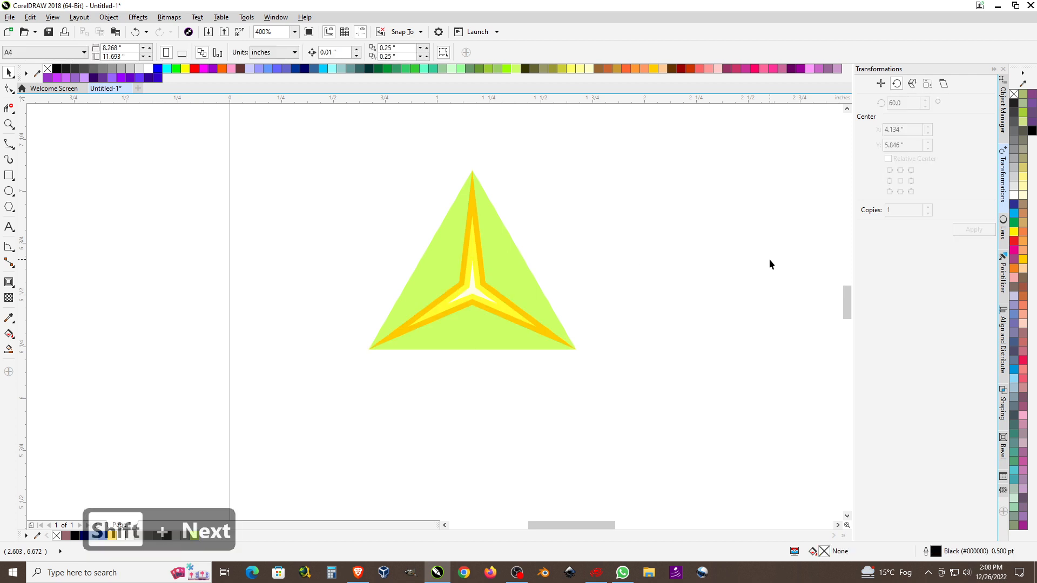
click(493, 316)
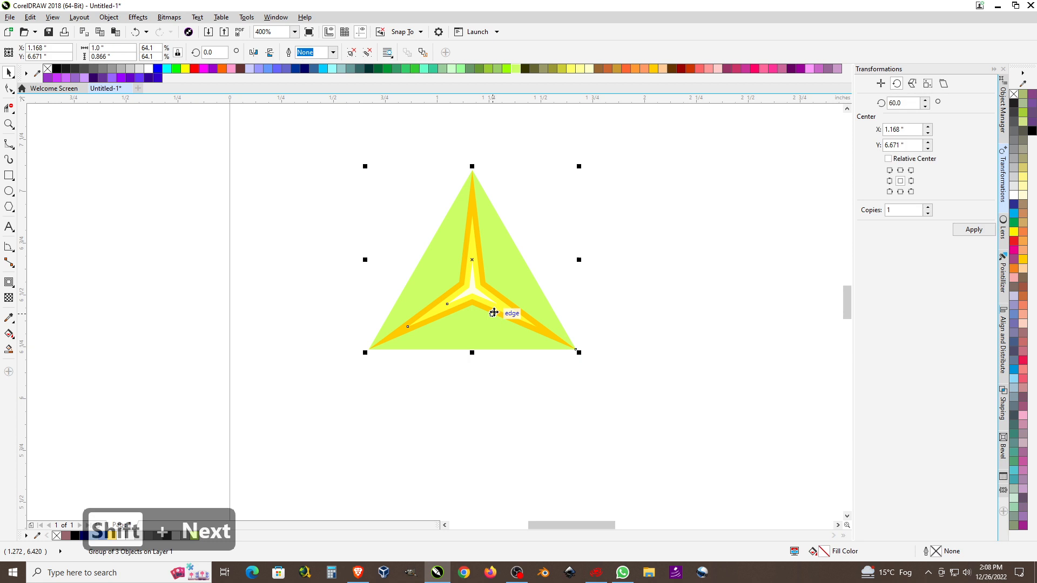
drag(486, 307, 115, 349)
click(483, 254)
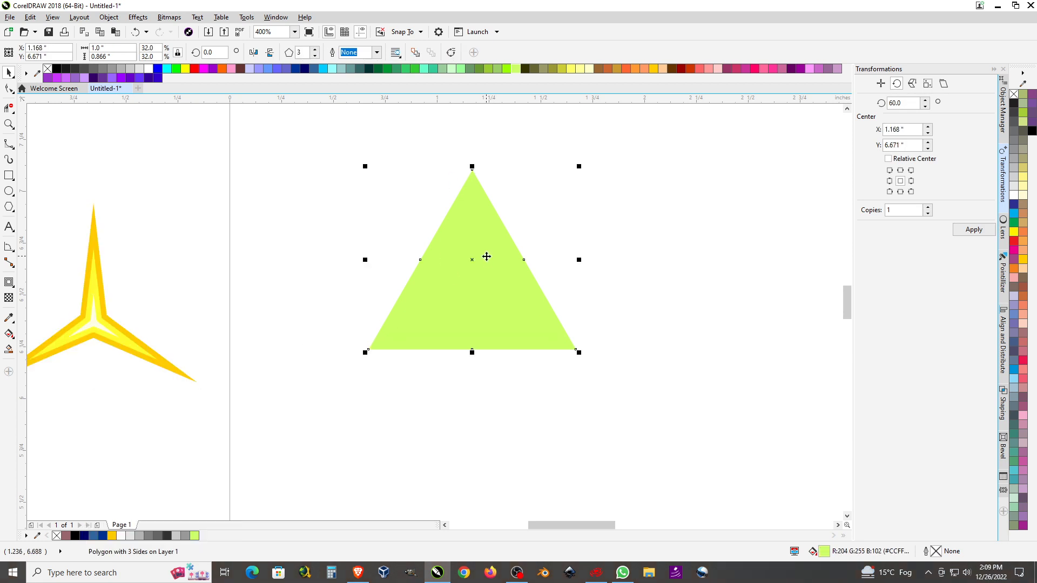
key(ctrl+z)
click(719, 291)
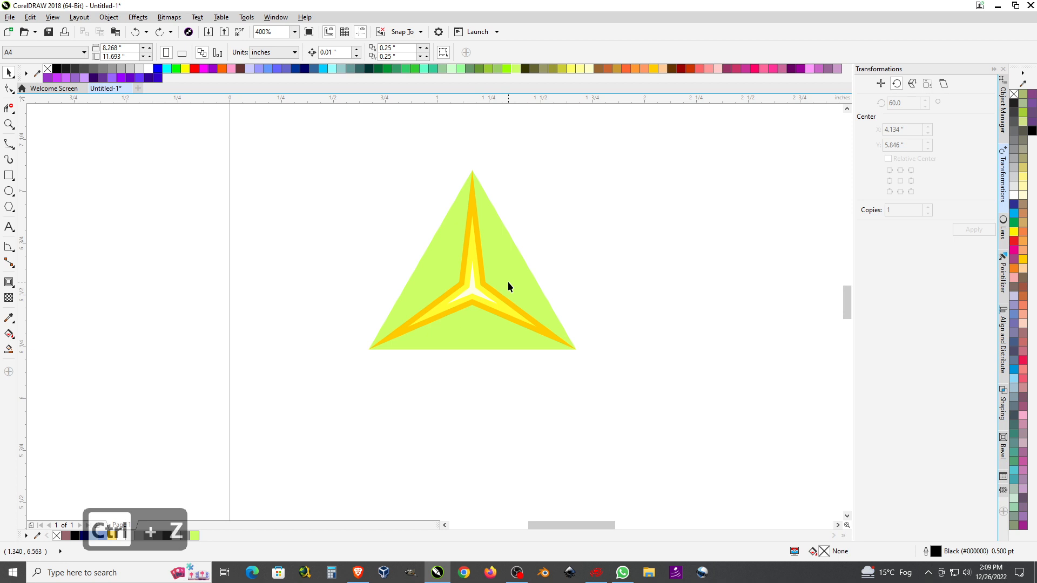
- Smart-fill the three triangle areas around the star with mauve (C38 M64 Y45 K11) and the default black 0.5 pt outline
click(8, 348)
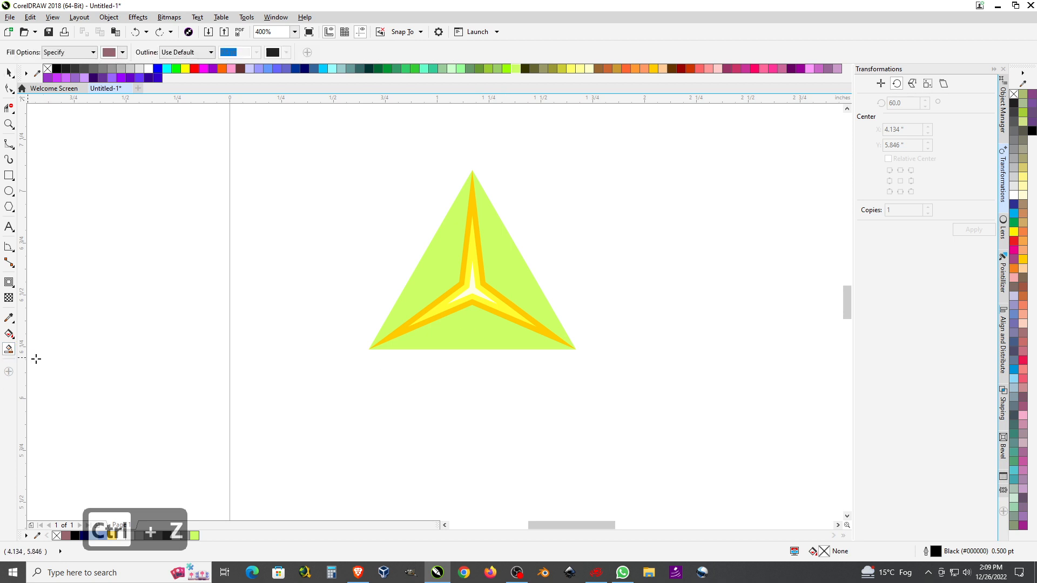
click(497, 266)
click(452, 268)
click(472, 325)
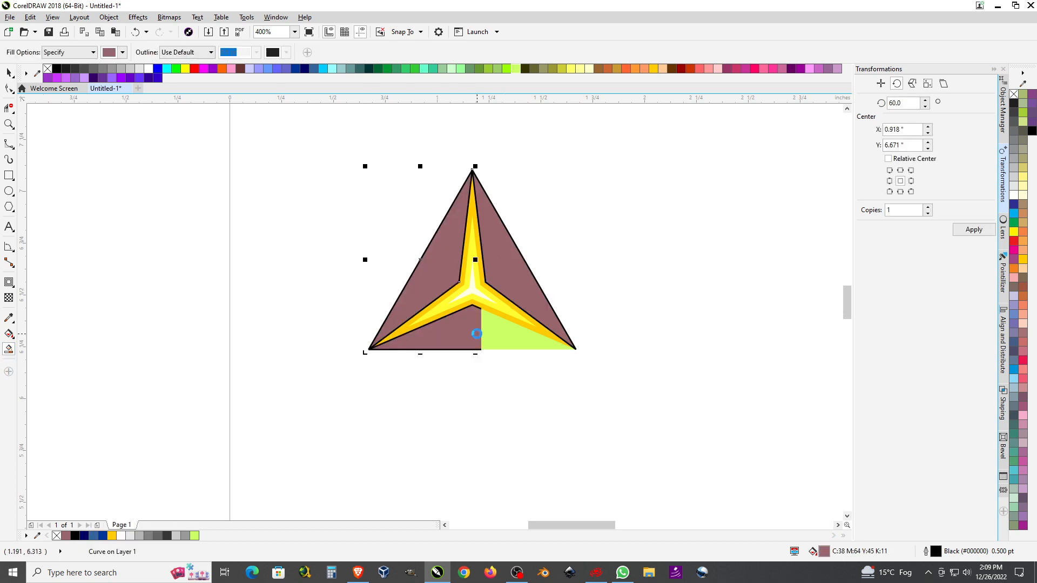
click(465, 341)
click(9, 72)
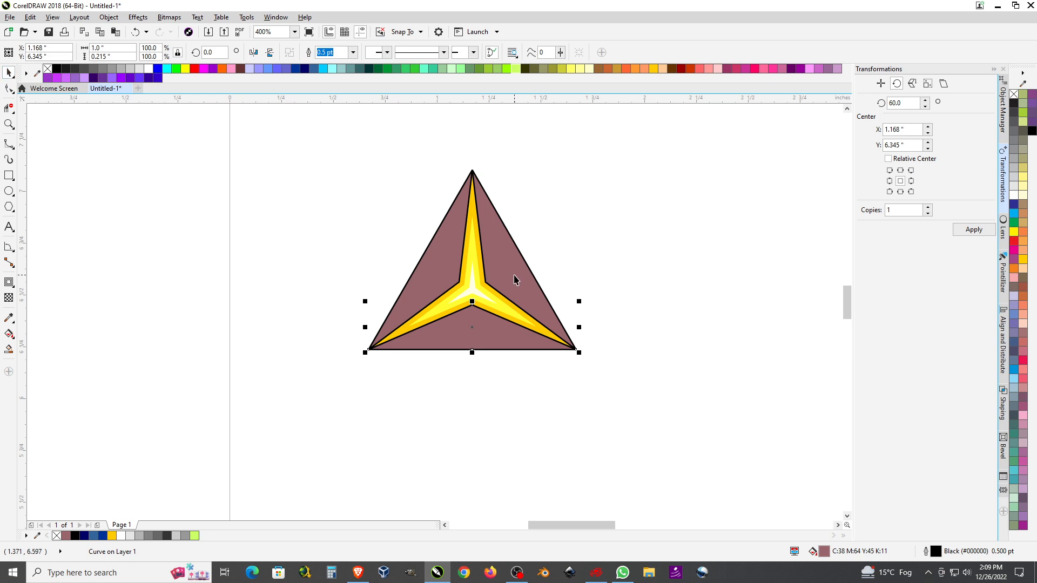
key(ctrl+a)
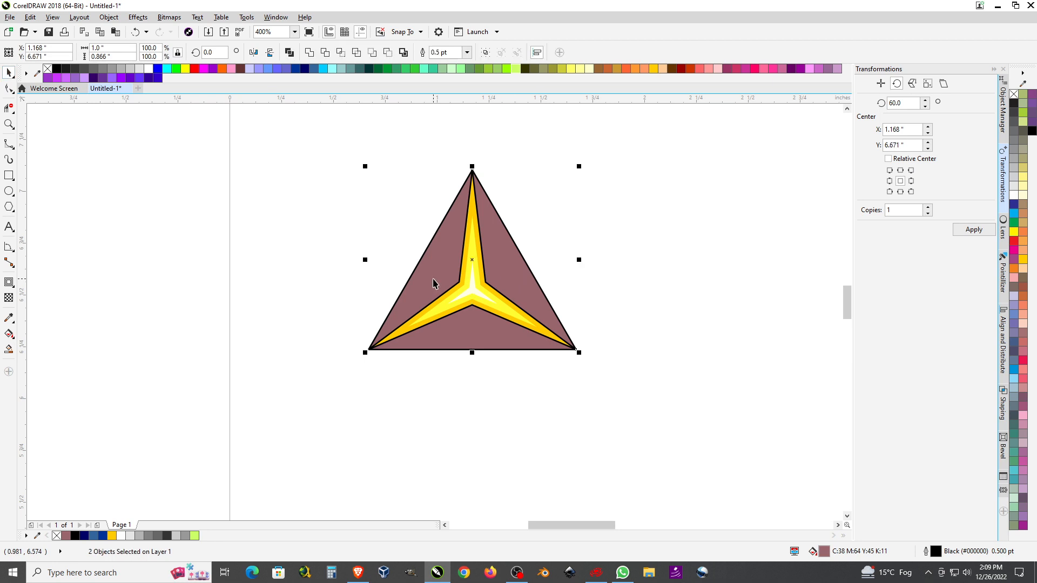
drag(473, 287, 138, 298)
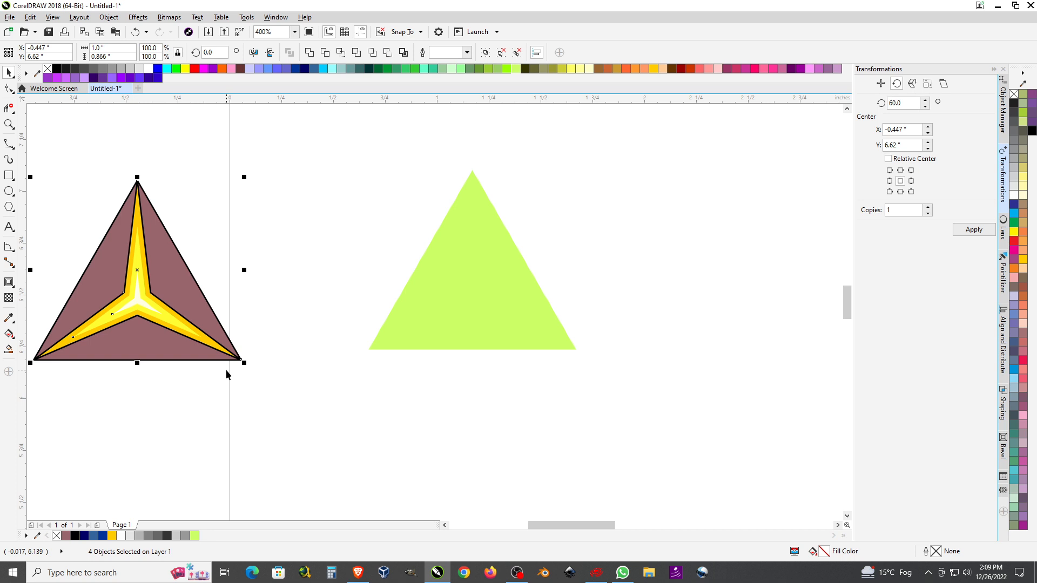
key(ctrl+z)
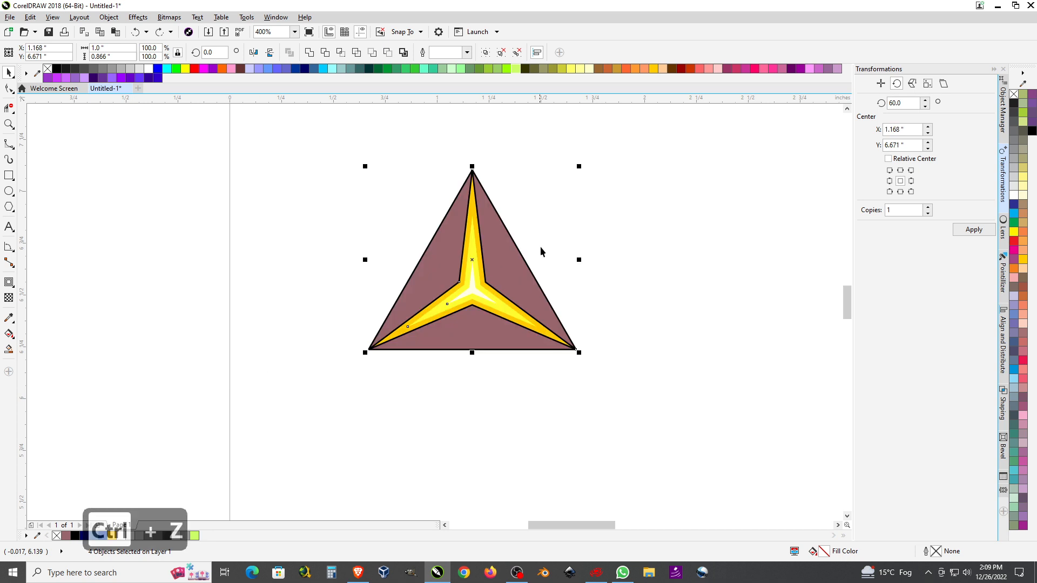
click(617, 229)
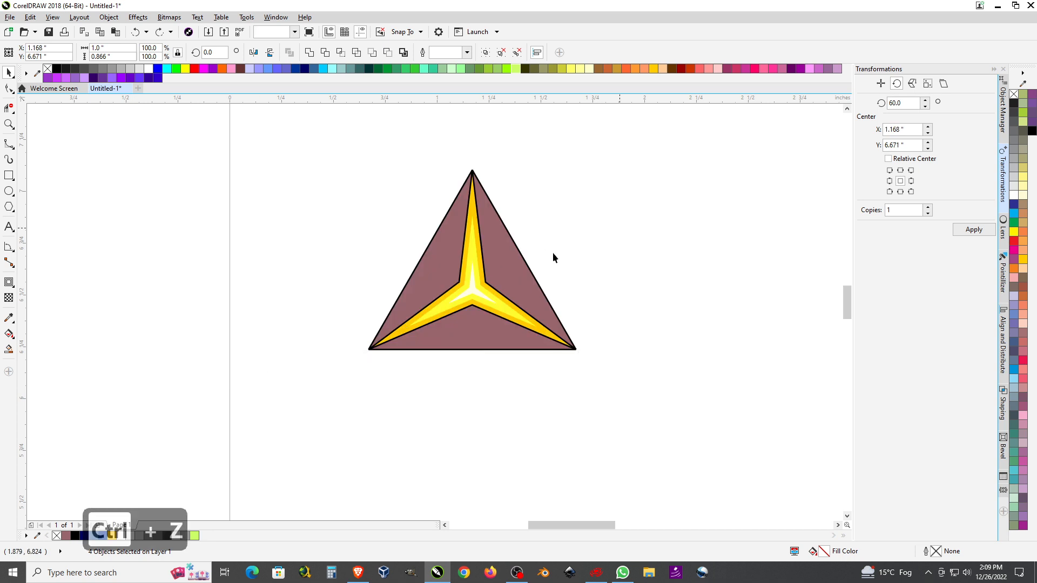
- Move the light green triangle out from behind the star to the empty area off the page's left edge
click(478, 289)
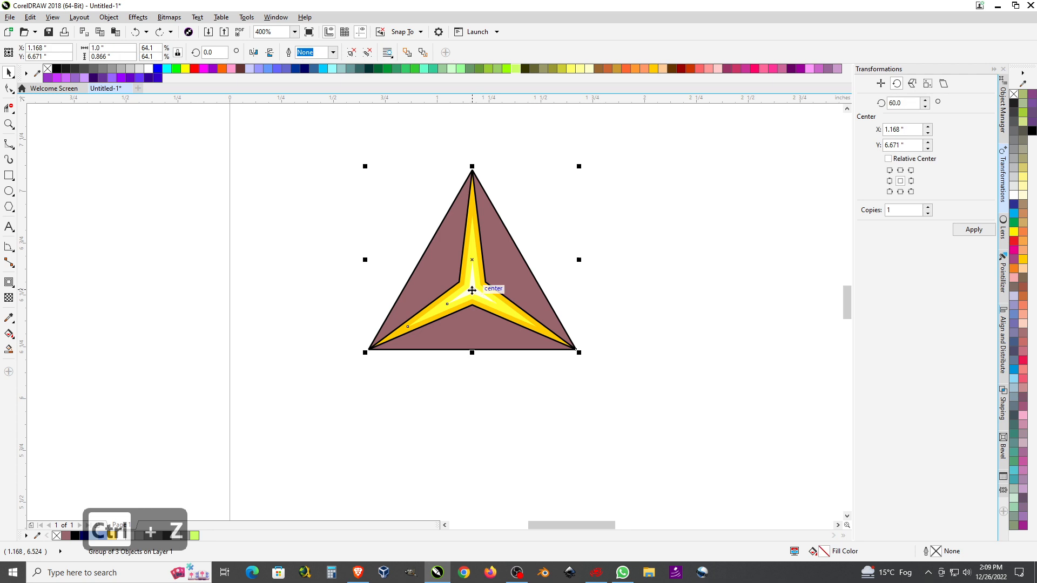
ctrl+click(472, 290)
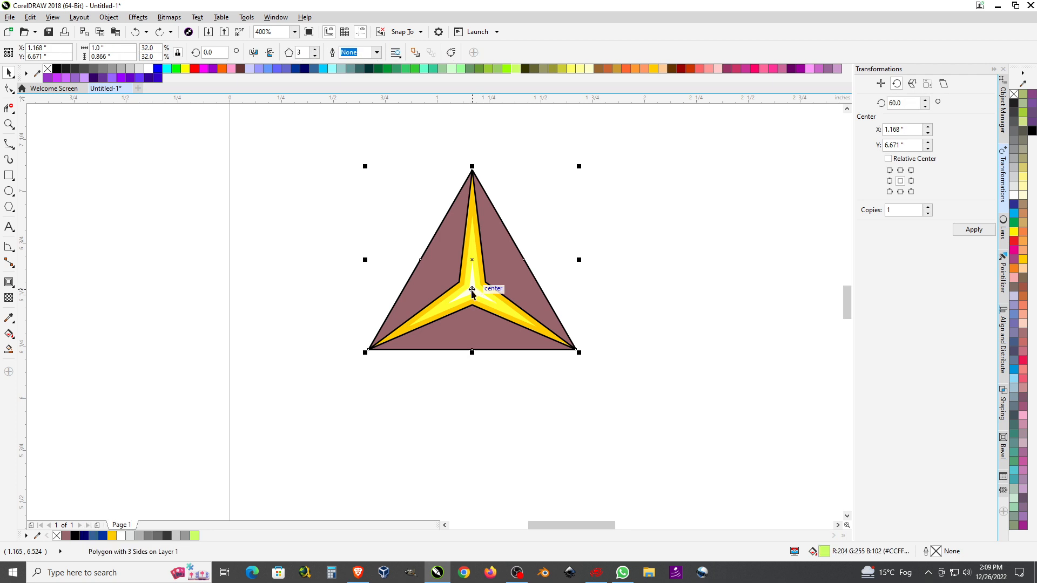
drag(473, 261, 143, 273)
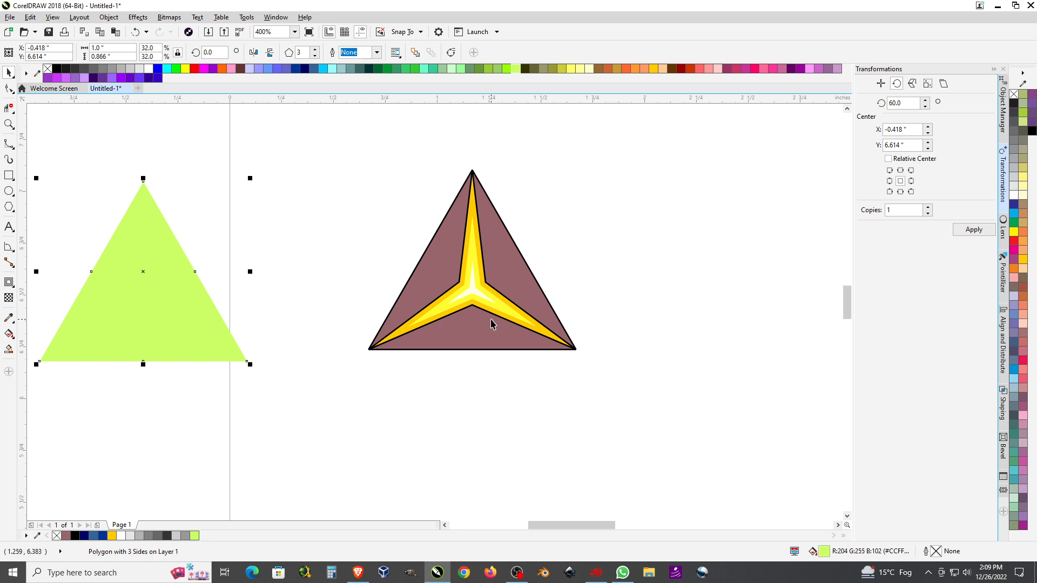
- Remove the outlines from the star group and its three mauve pieces
drag(332, 132, 641, 371)
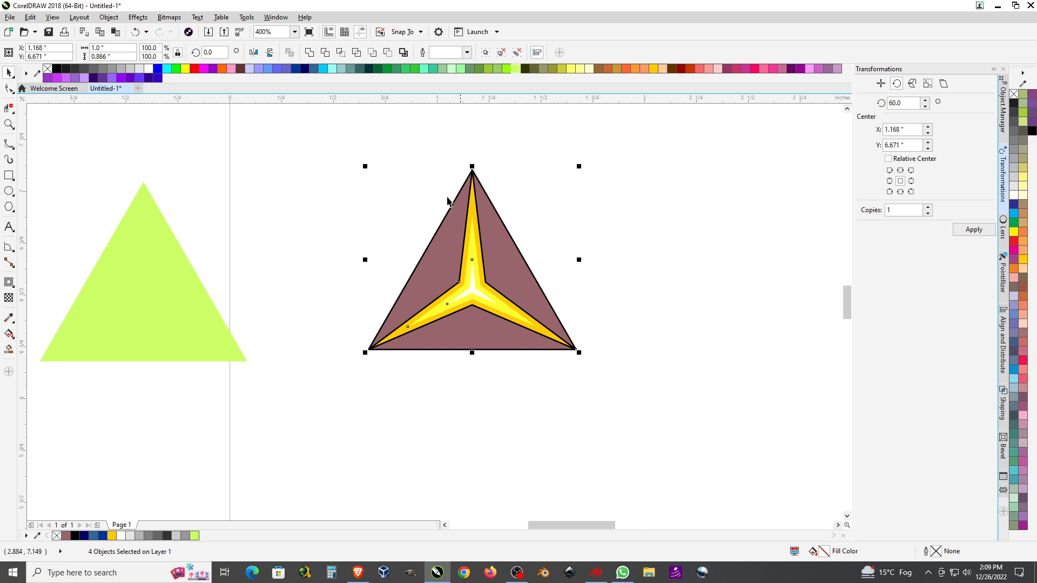
drag(321, 136, 724, 431)
right_click(1014, 95)
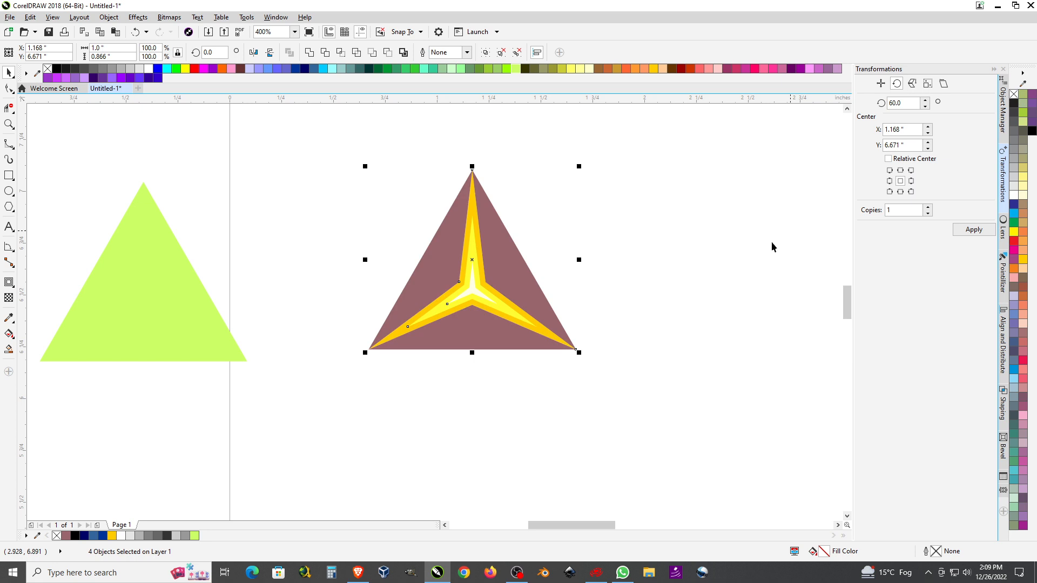
- Delete the separated light green triangle
click(759, 255)
scroll(731, 264, down, 1)
drag(328, 197, 514, 362)
key(Delete)
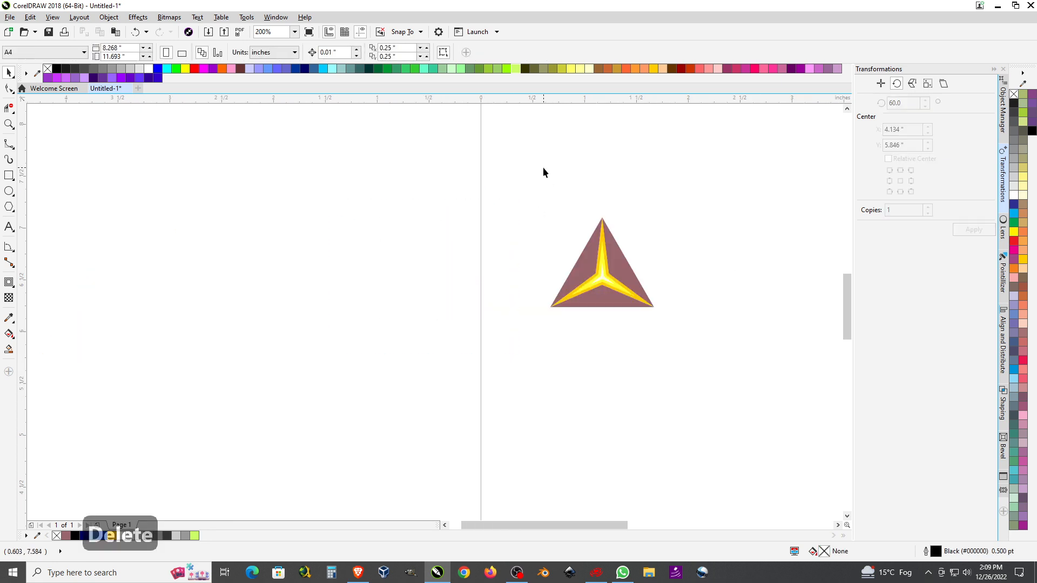
- Place a duplicate of the mauve star design off the page to the left, at about X -2.4 in, Y 6.62 in
drag(543, 169, 731, 364)
drag(632, 277, 261, 282)
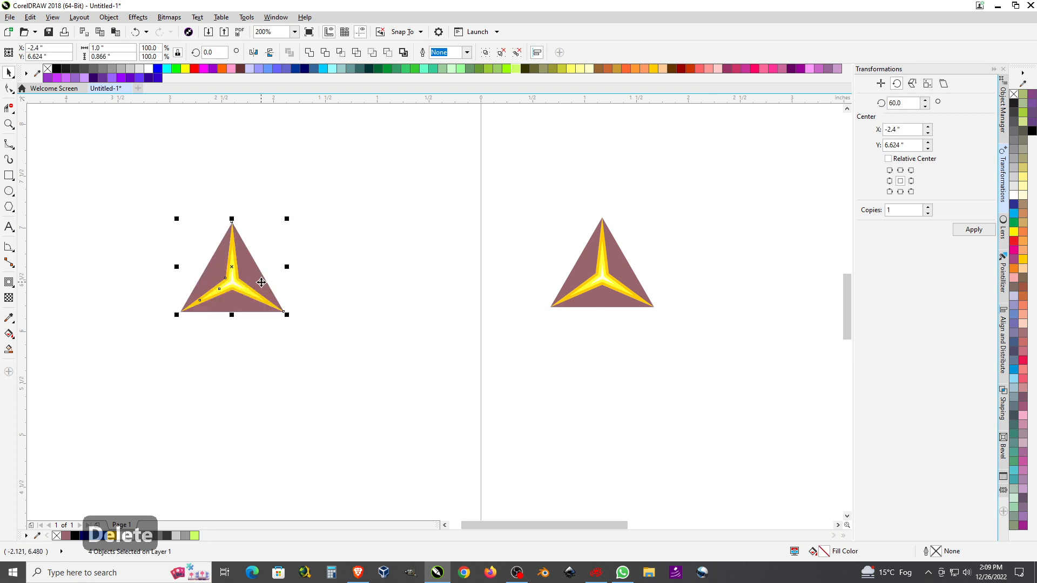
- Fill the original design's right piece with 10% Black (#E6E6E6), its left piece with #B3B3B3 and its bottom piece with #808080
scroll(642, 264, up, 1)
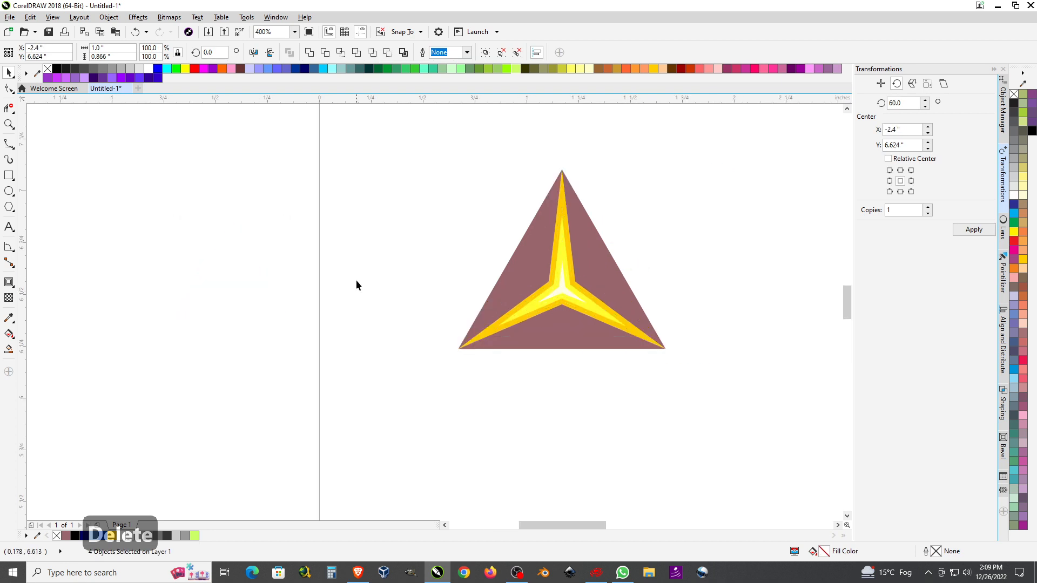
scroll(387, 293, down, 1)
scroll(479, 284, up, 1)
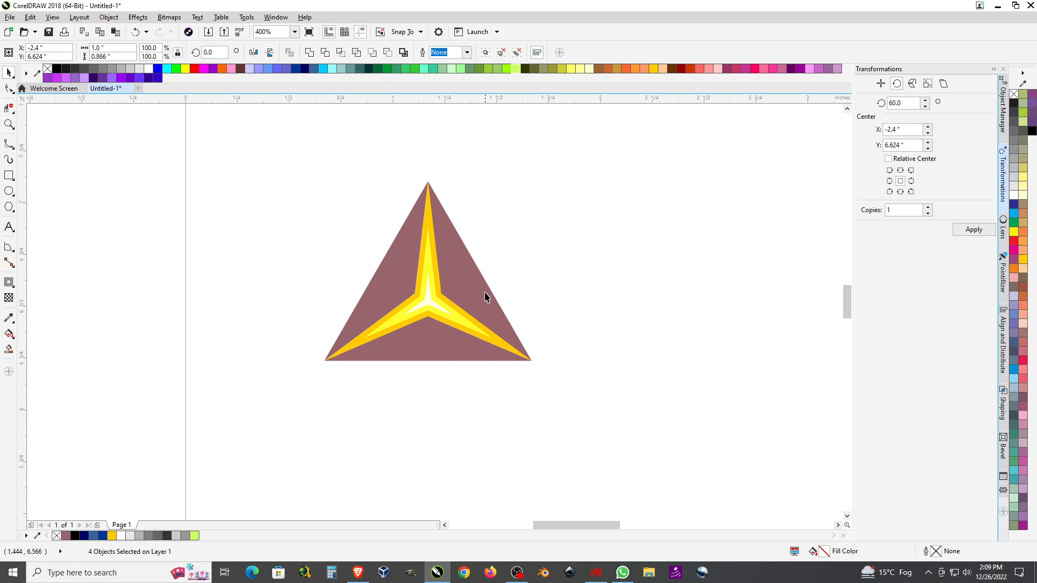
click(470, 270)
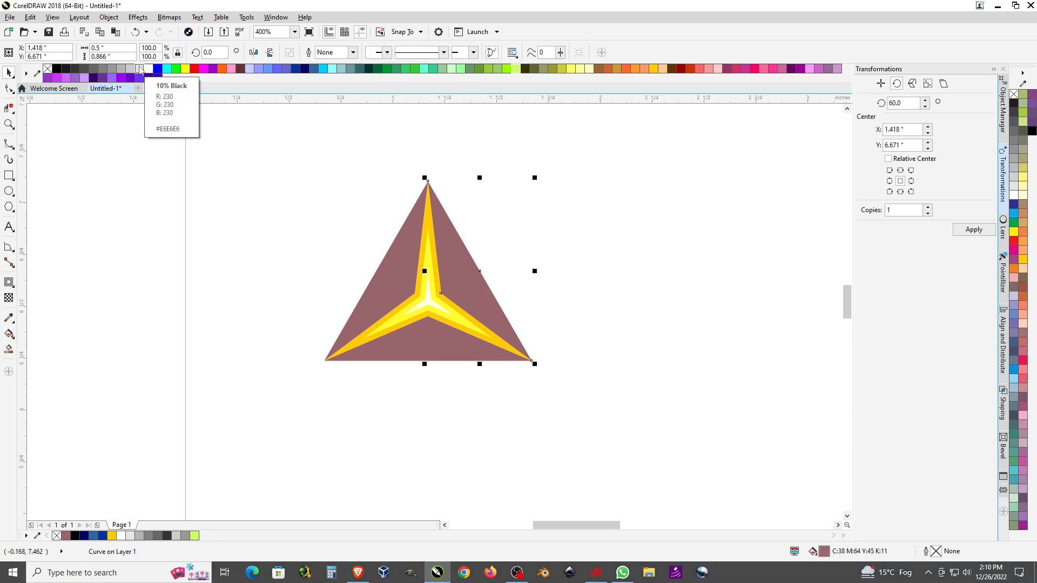
click(139, 69)
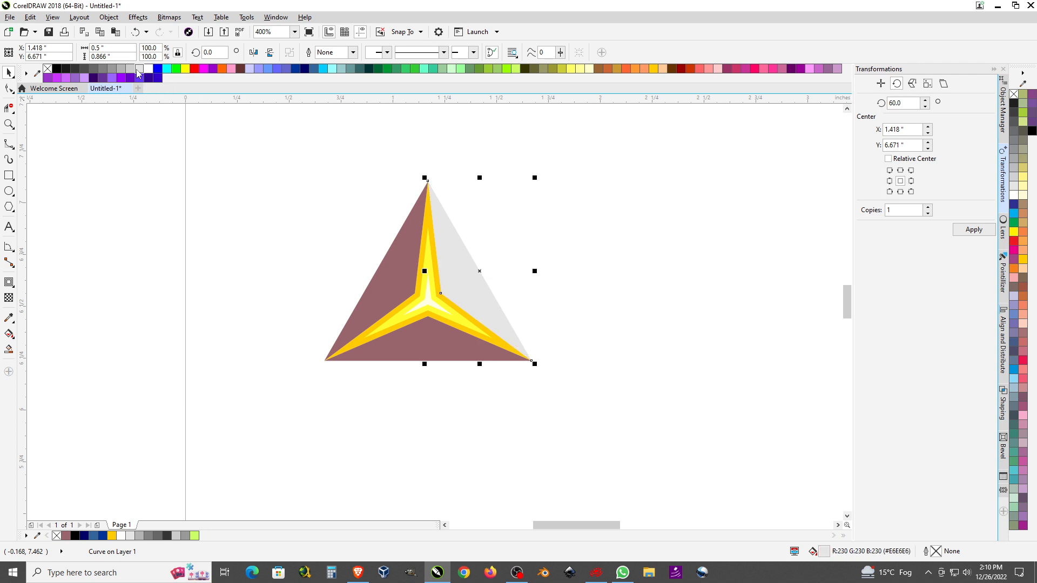
key(Tab)
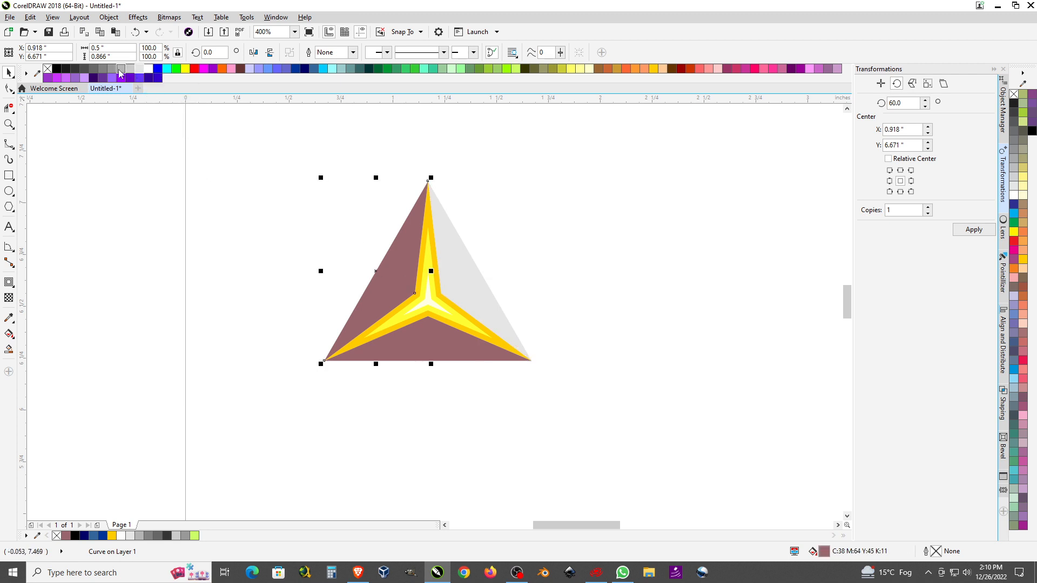
click(119, 70)
click(412, 347)
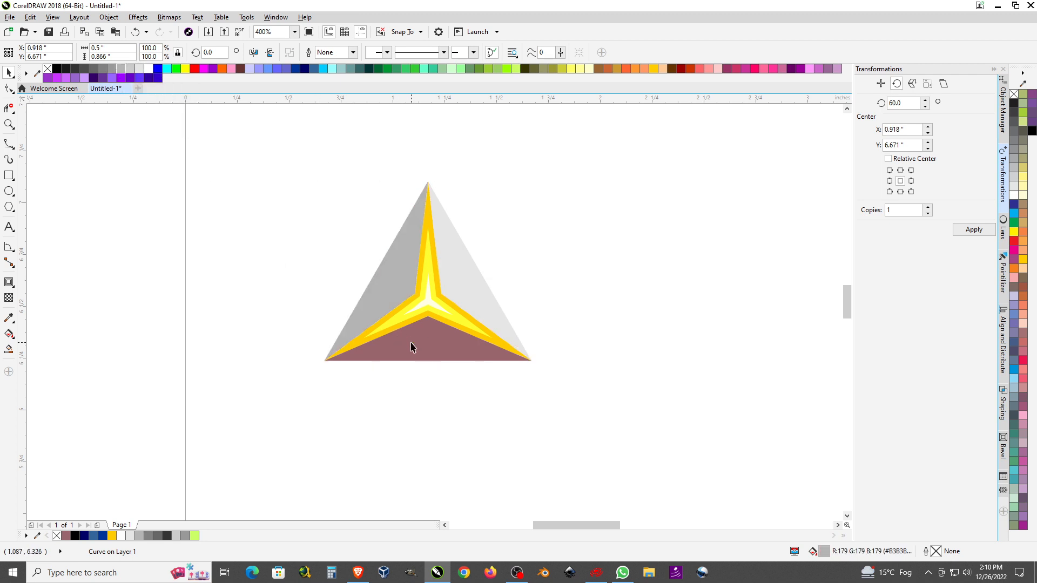
click(103, 69)
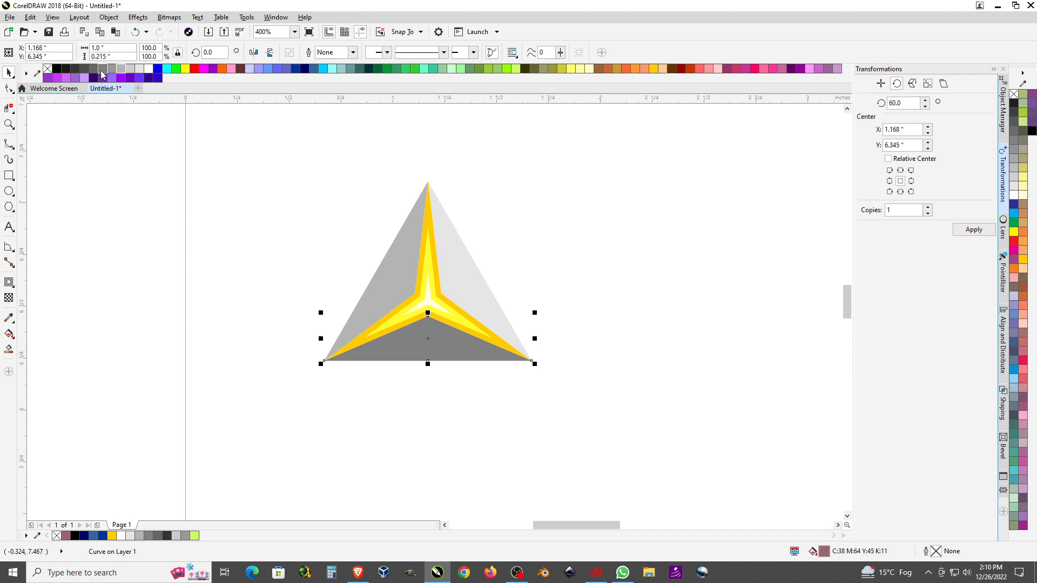
click(187, 338)
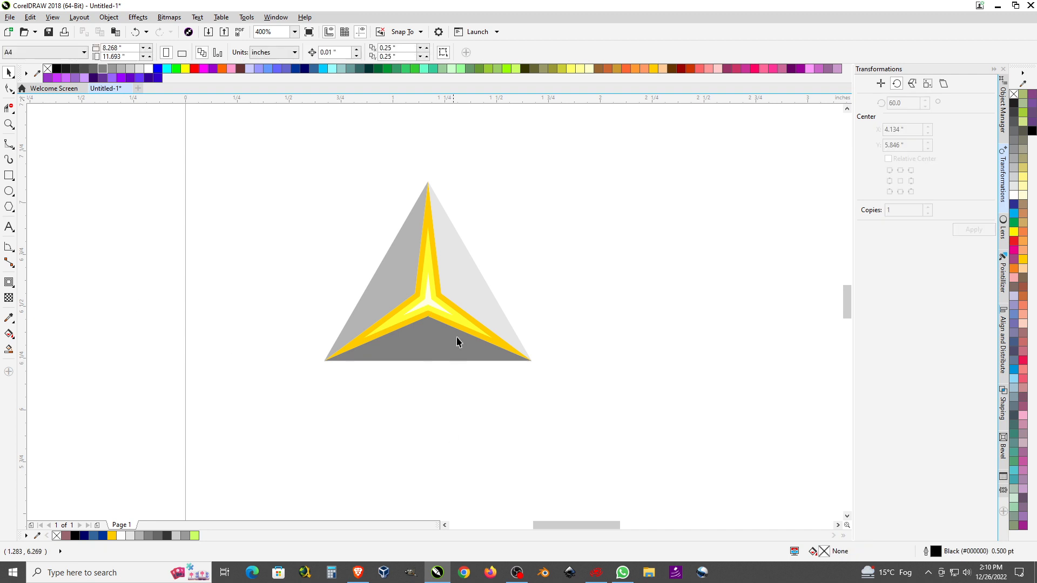
- Recolour the design's bottom piece black and its left piece dark grey (#4D4D4D)
click(460, 281)
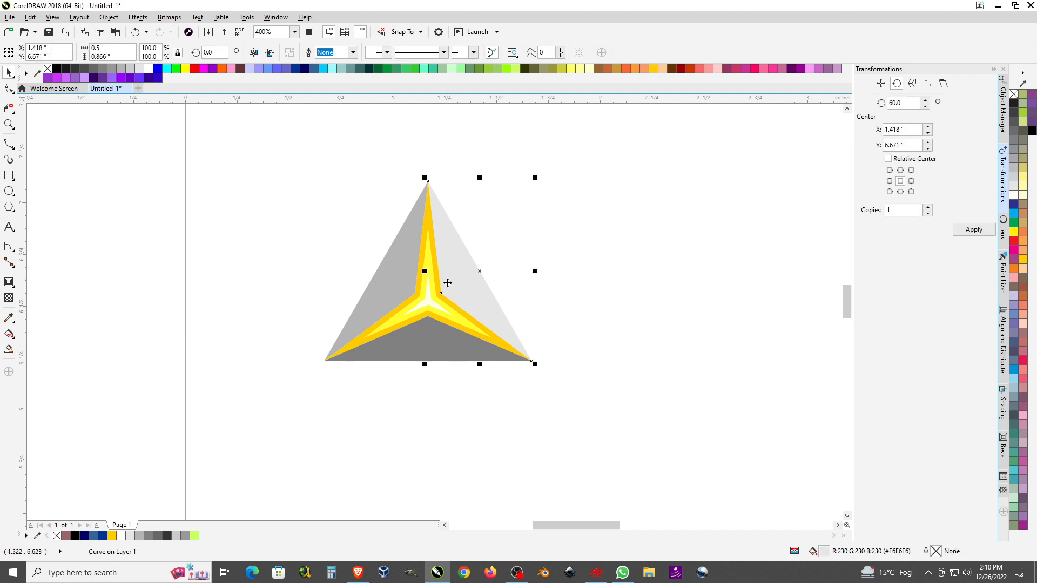
click(430, 346)
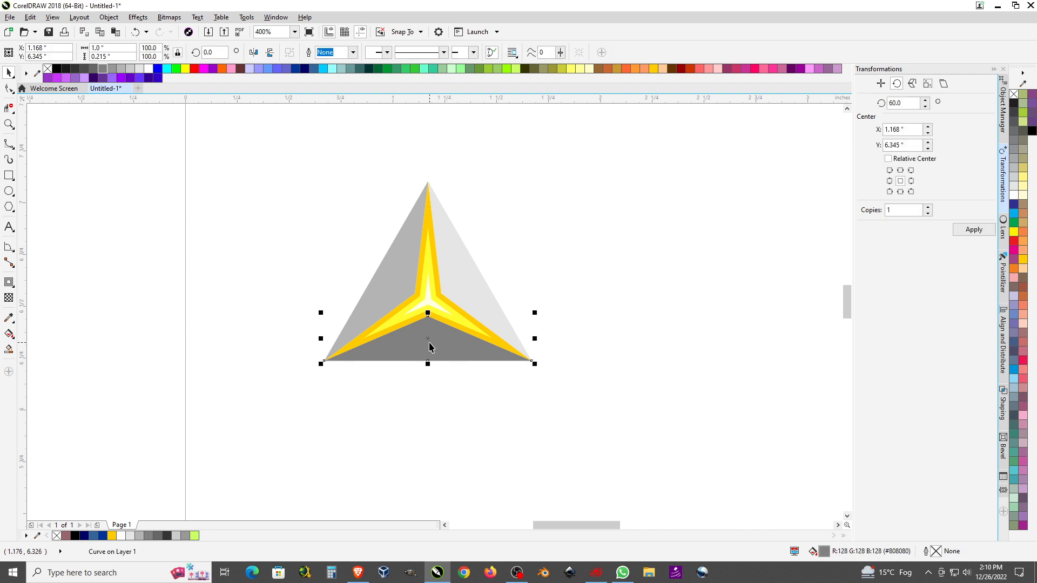
click(57, 69)
click(384, 283)
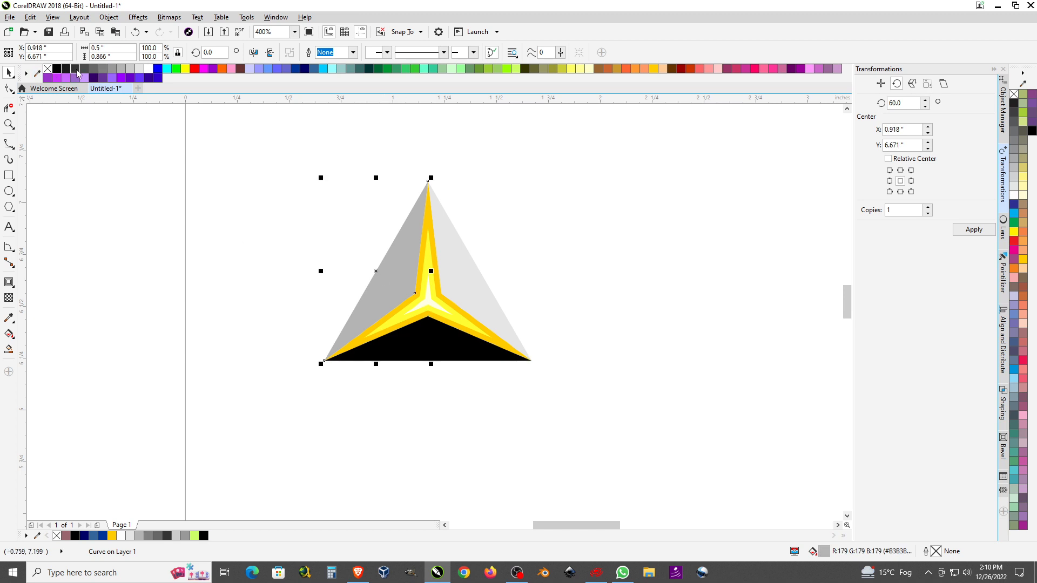
click(77, 69)
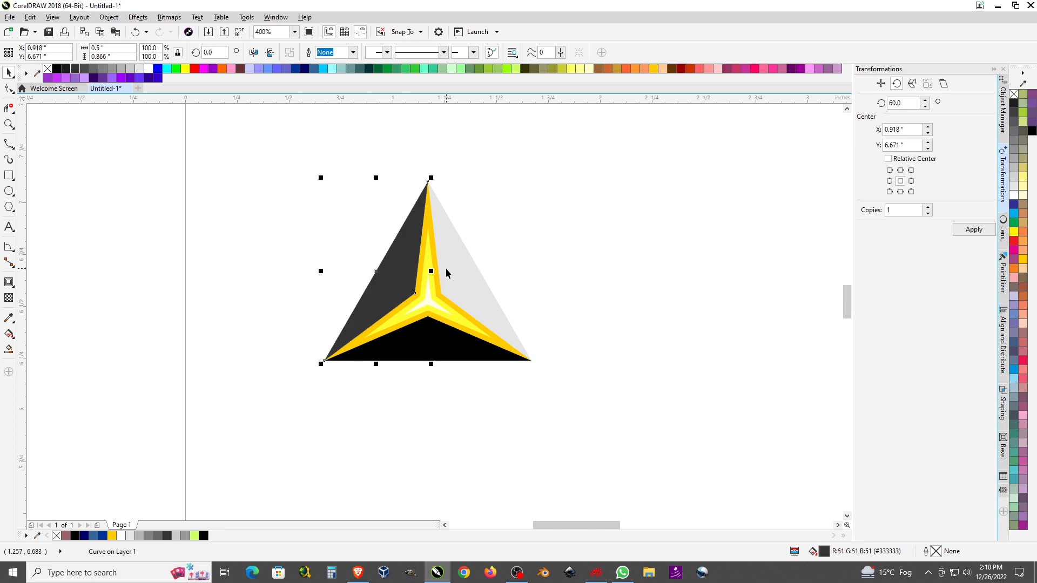
click(85, 69)
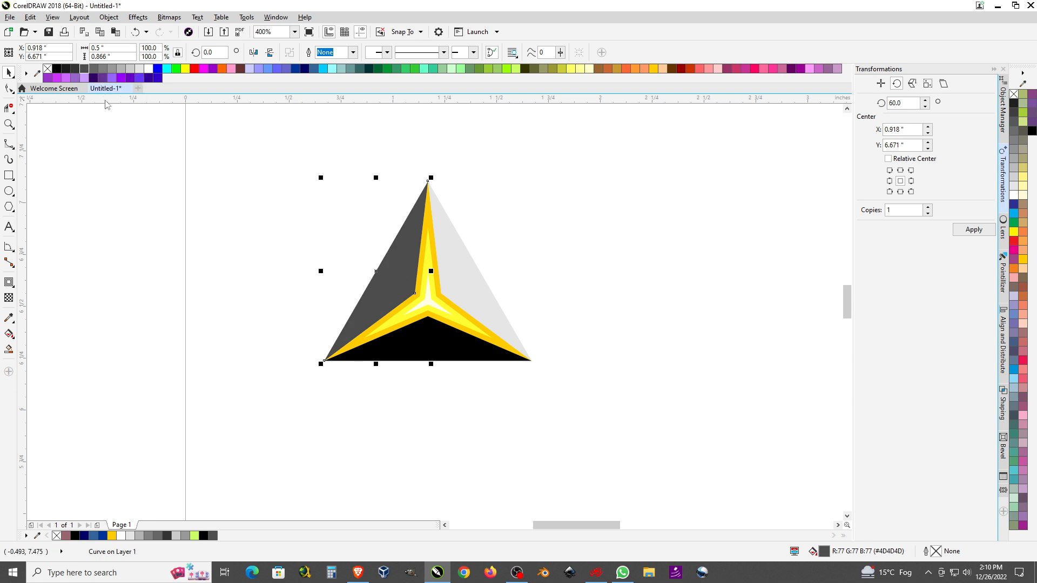
- Recolour the design's right piece to medium grey, settling on #808080 after trying #999999
click(464, 265)
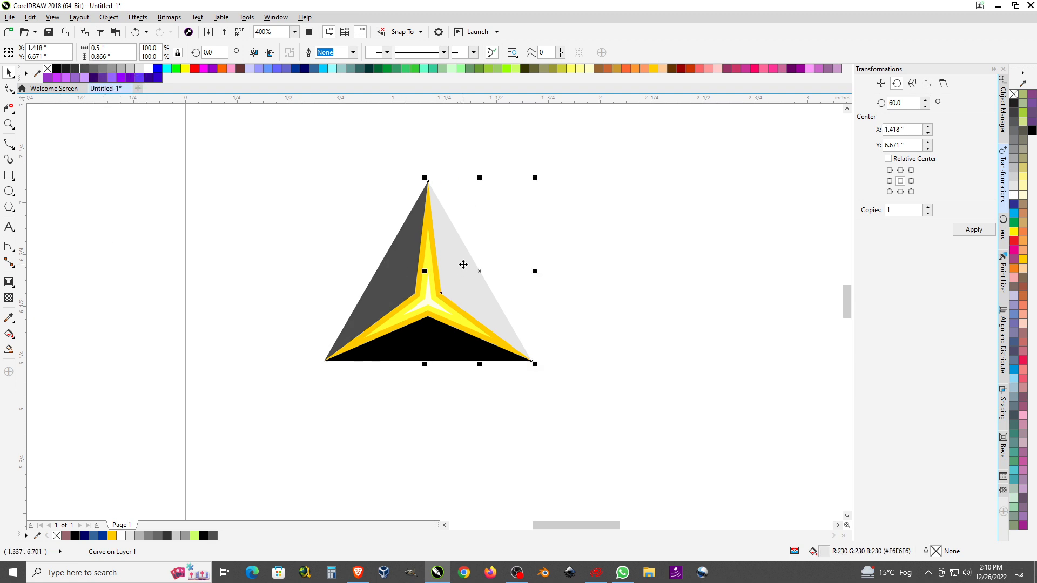
click(114, 70)
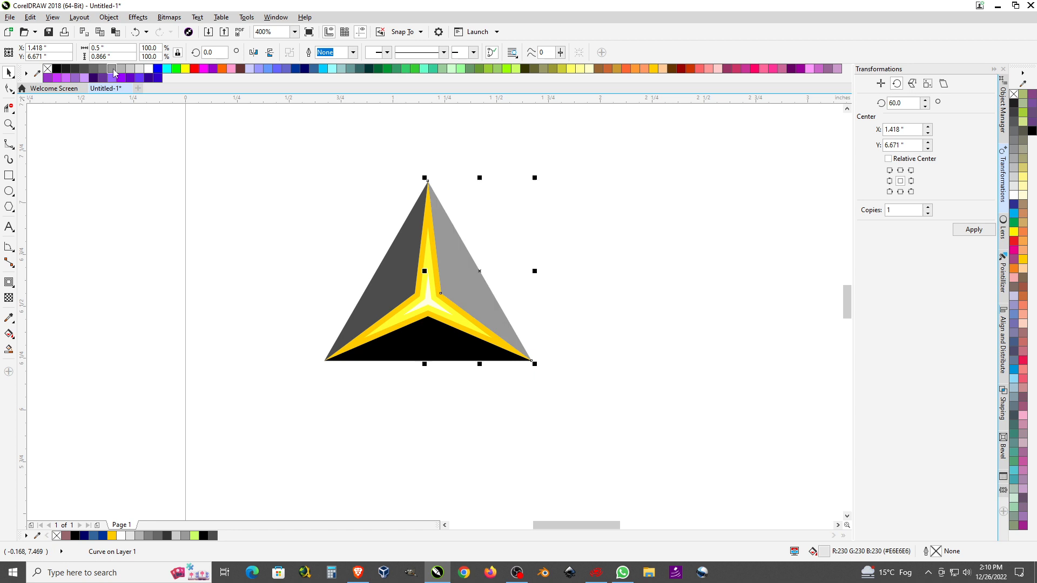
click(625, 228)
scroll(623, 231, down, 1)
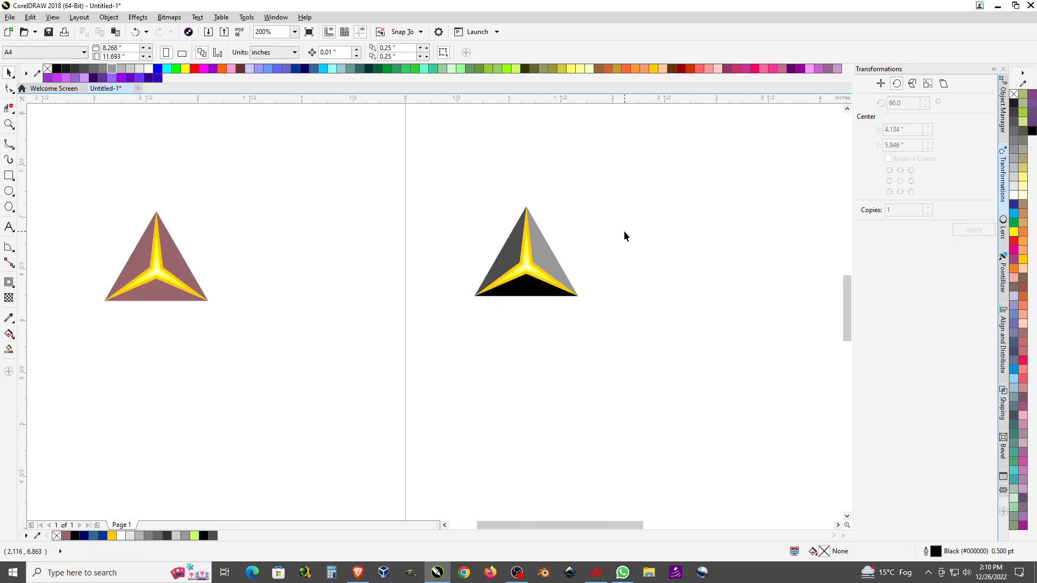
scroll(624, 231, up, 1)
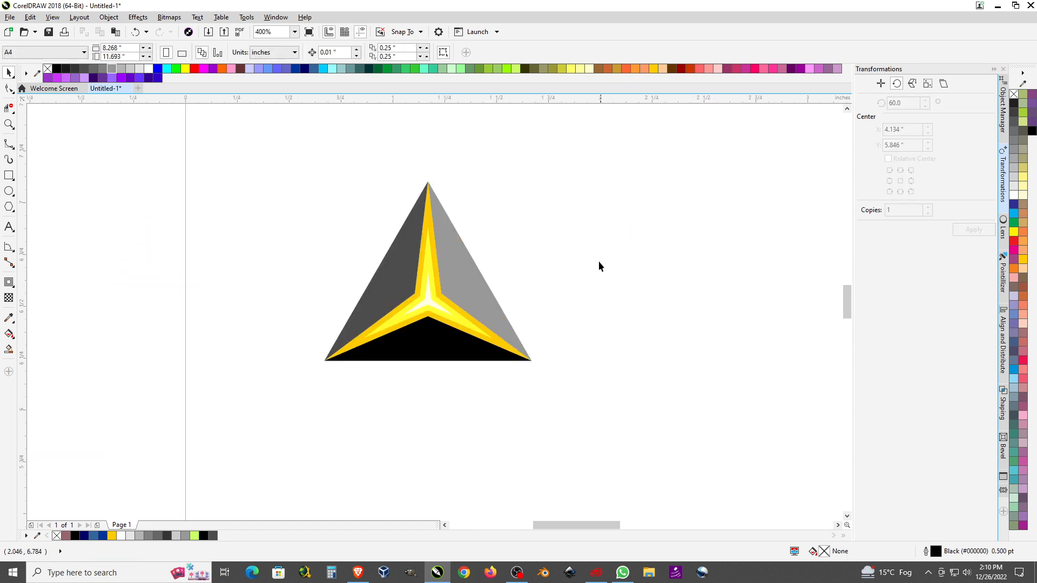
click(450, 279)
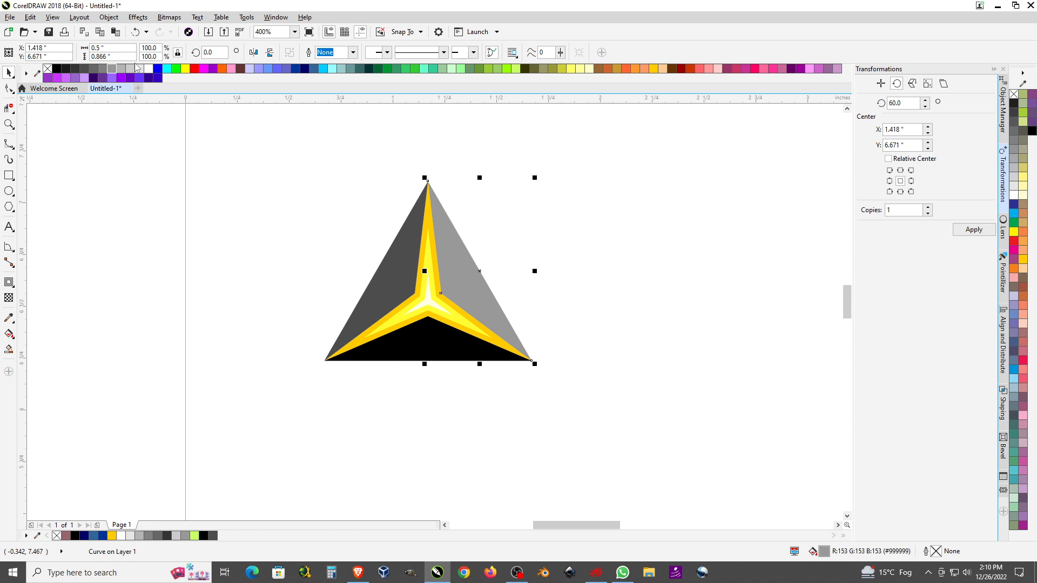
click(102, 70)
click(200, 218)
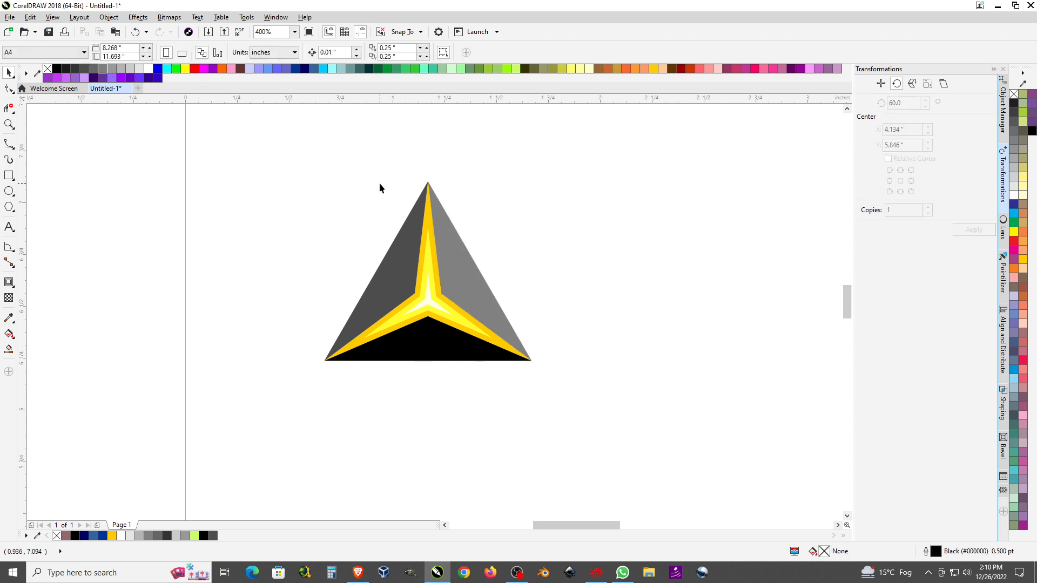
- Group the grey star triangle's four objects and move the group to about X 3.107 in, Y 6.801 in
scroll(379, 182, down, 1)
drag(261, 162, 549, 361)
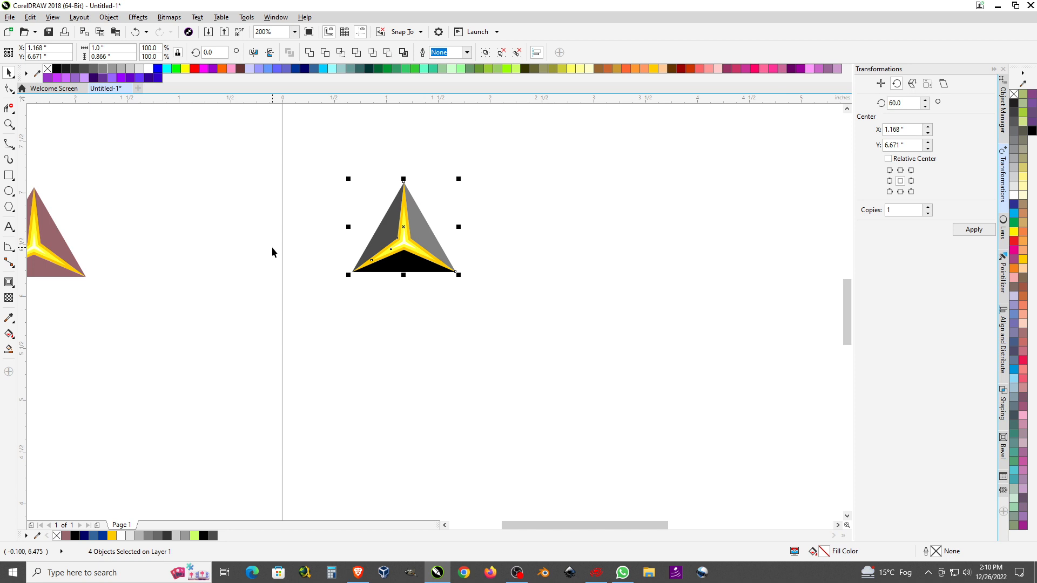
scroll(272, 252, down, 1)
scroll(390, 236, up, 1)
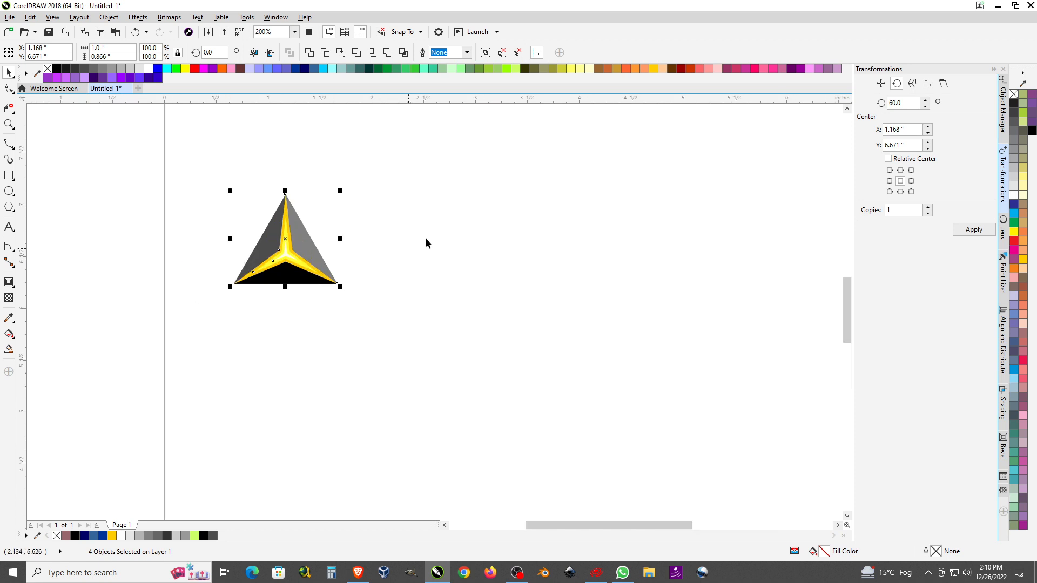
click(485, 52)
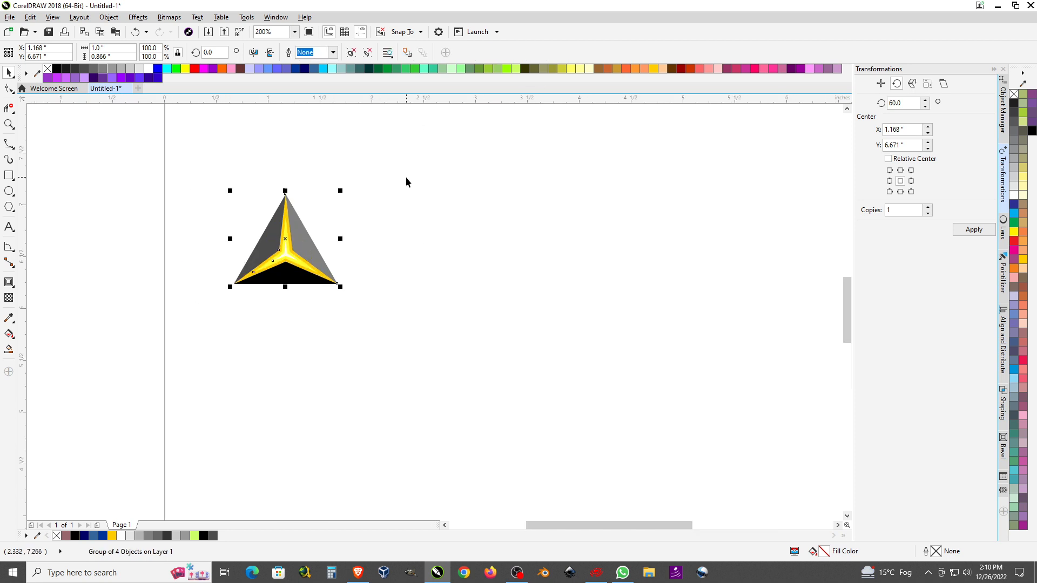
scroll(317, 176, down, 1)
scroll(319, 178, up, 1)
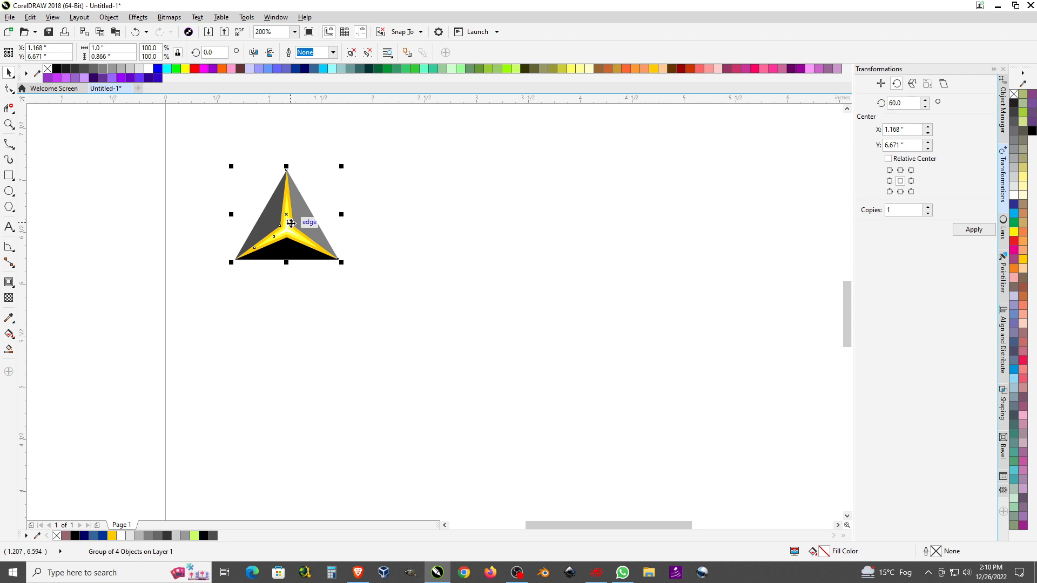
drag(291, 229, 494, 212)
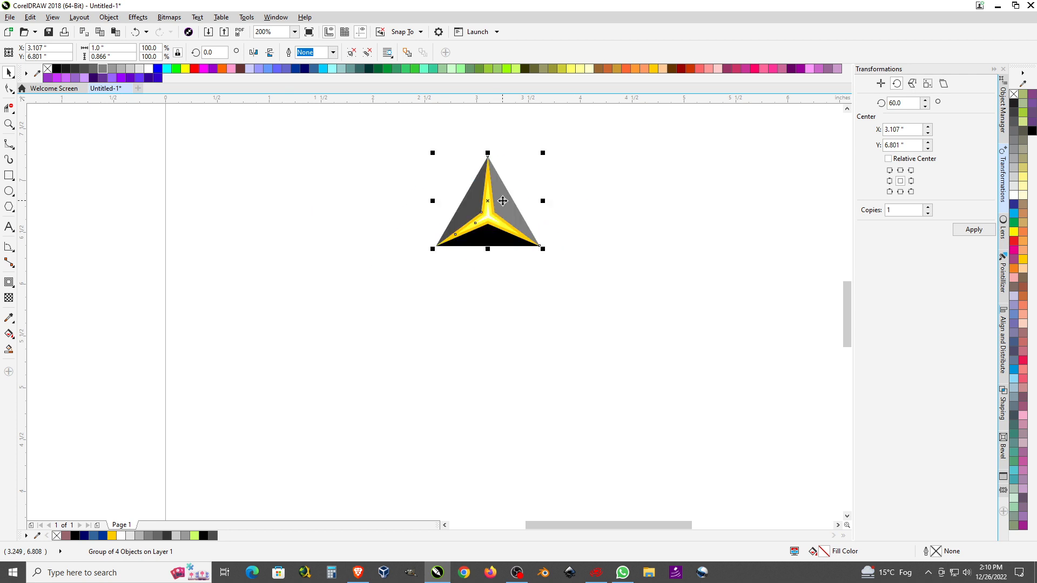
- Create five copies of the grouped grey triangle, rotated in 60° increments about its top-centre point
scroll(503, 201, up, 1)
scroll(503, 202, down, 2)
scroll(487, 189, up, 1)
scroll(487, 189, up, 1)
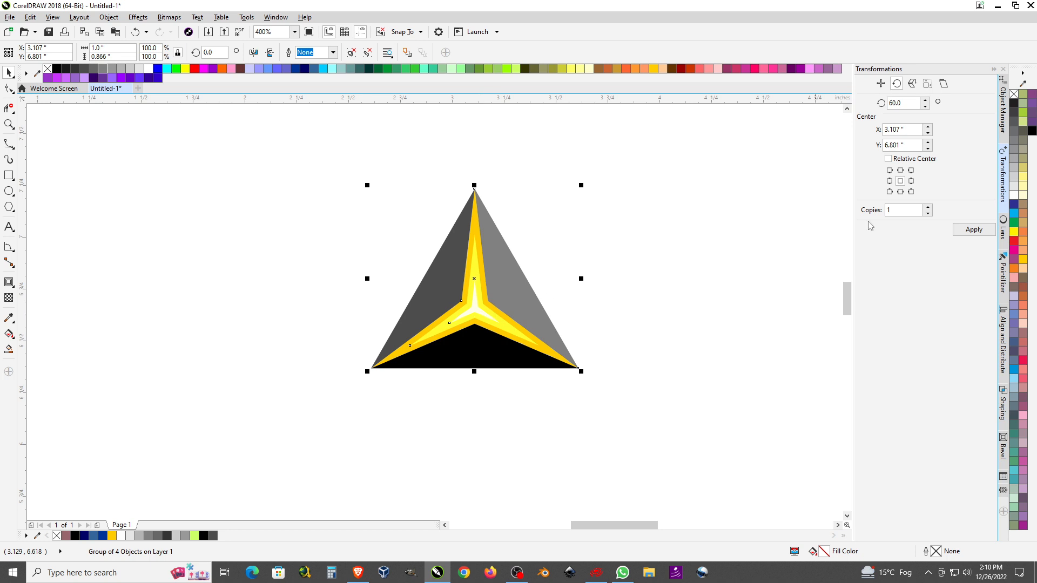
click(904, 103)
double_click(903, 102)
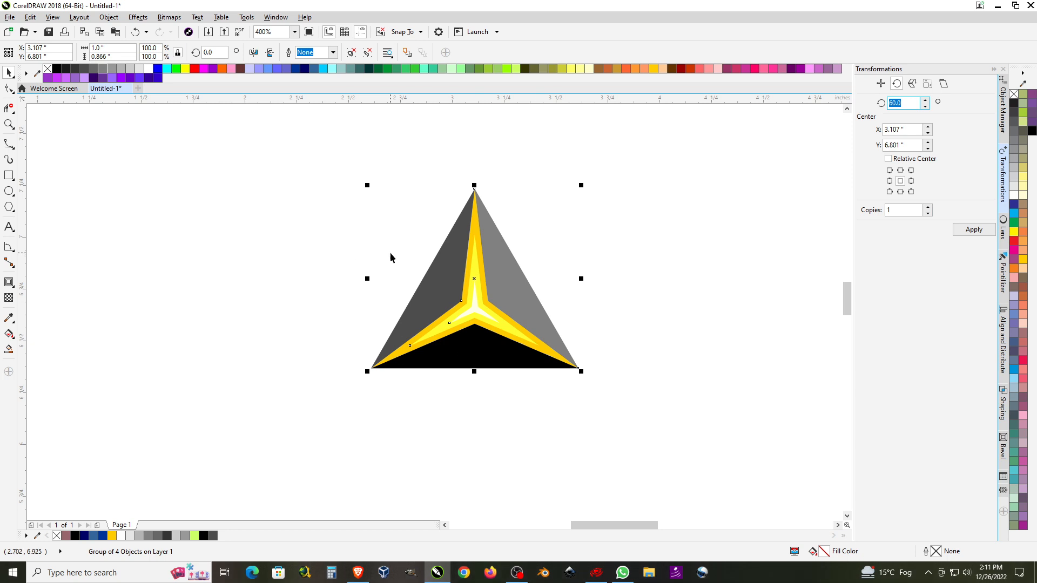
scroll(389, 254, down, 2)
scroll(419, 256, up, 1)
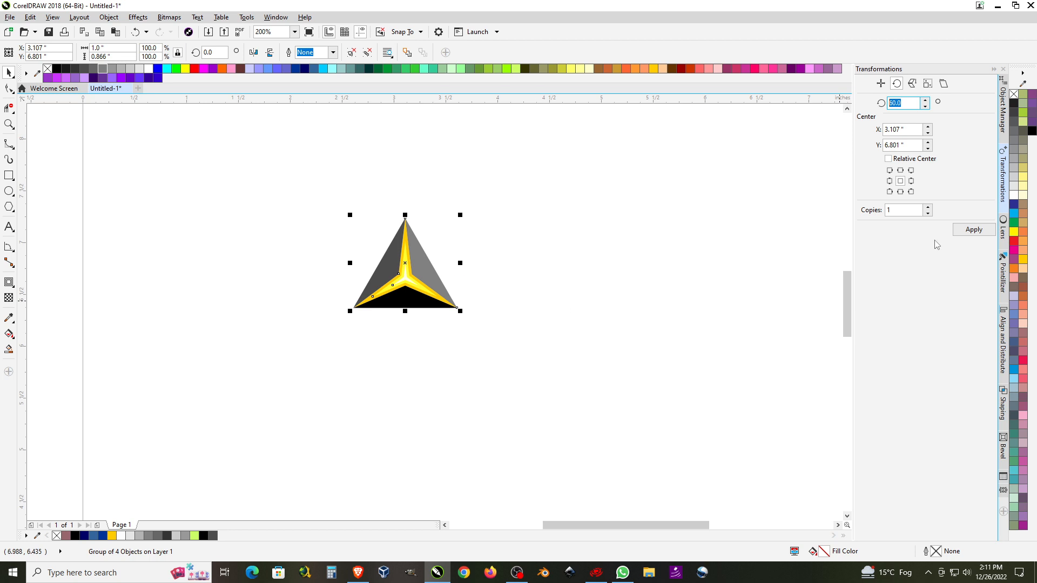
click(894, 210)
text(5)
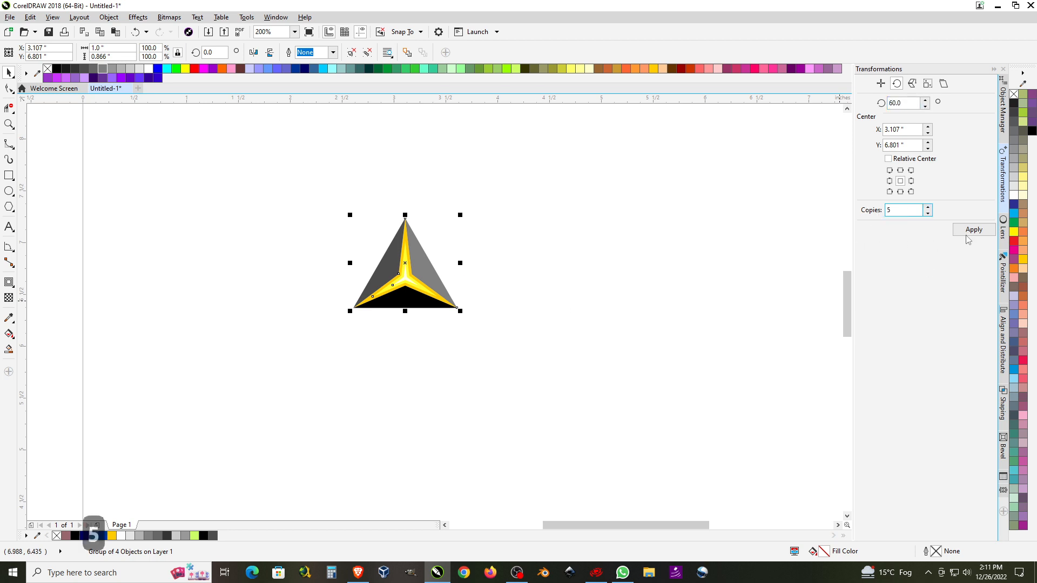
click(900, 170)
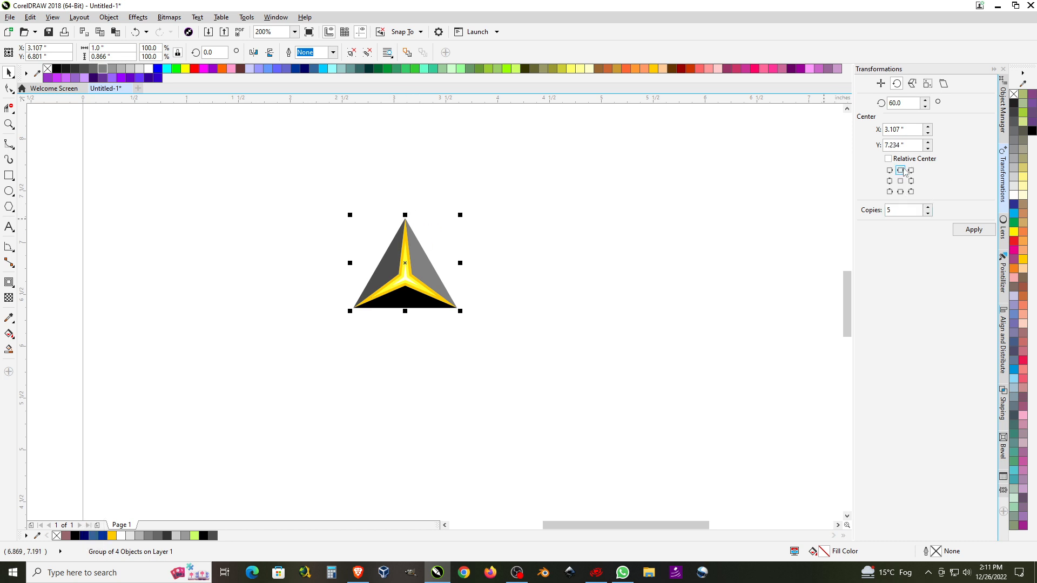
click(425, 265)
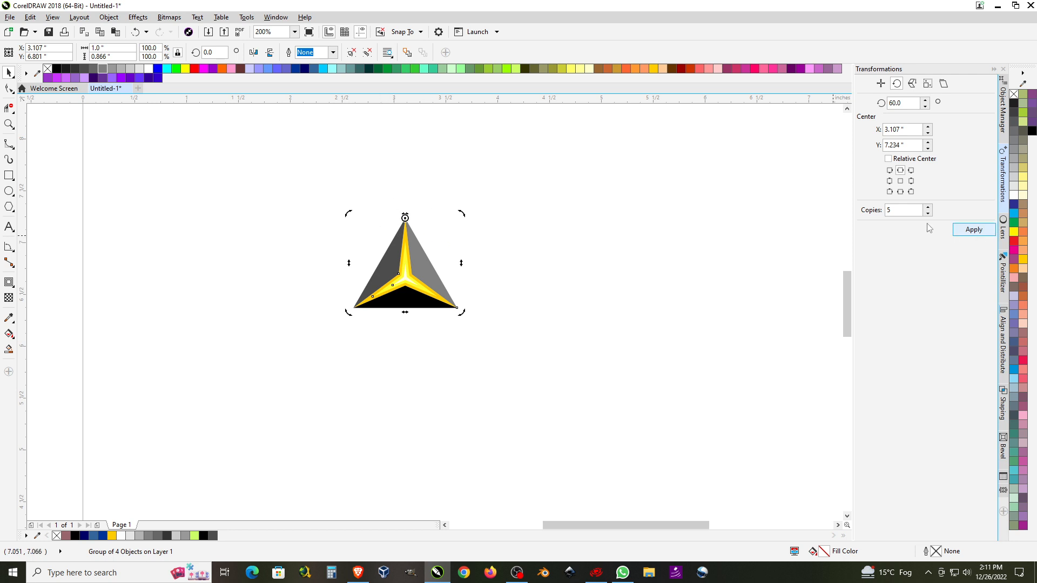
click(902, 212)
click(973, 229)
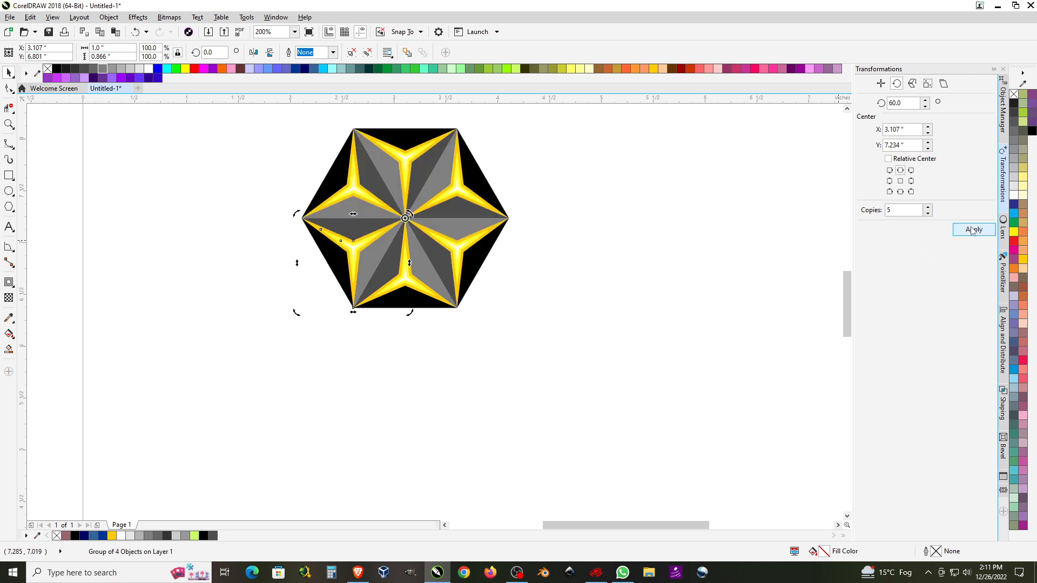
click(587, 343)
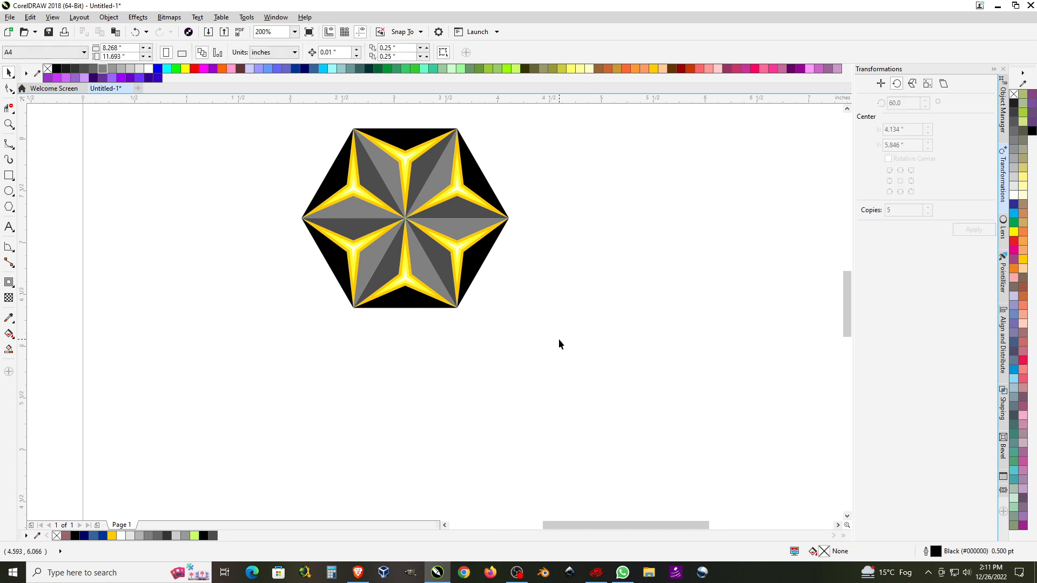
- Examine the grey hexagonal pattern up close and undo its five rotated copies
scroll(346, 250, up, 2)
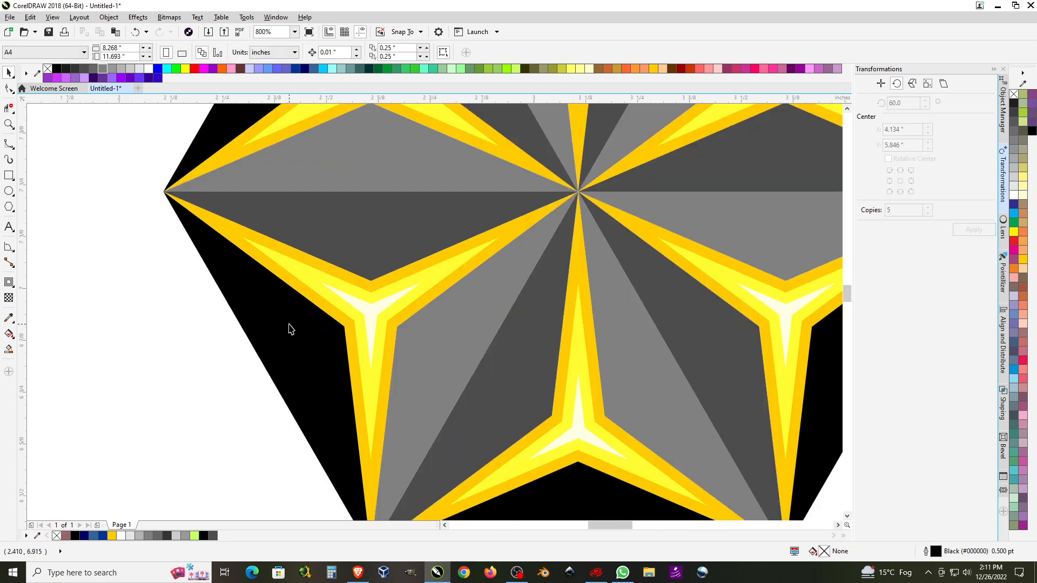
scroll(291, 329, down, 1)
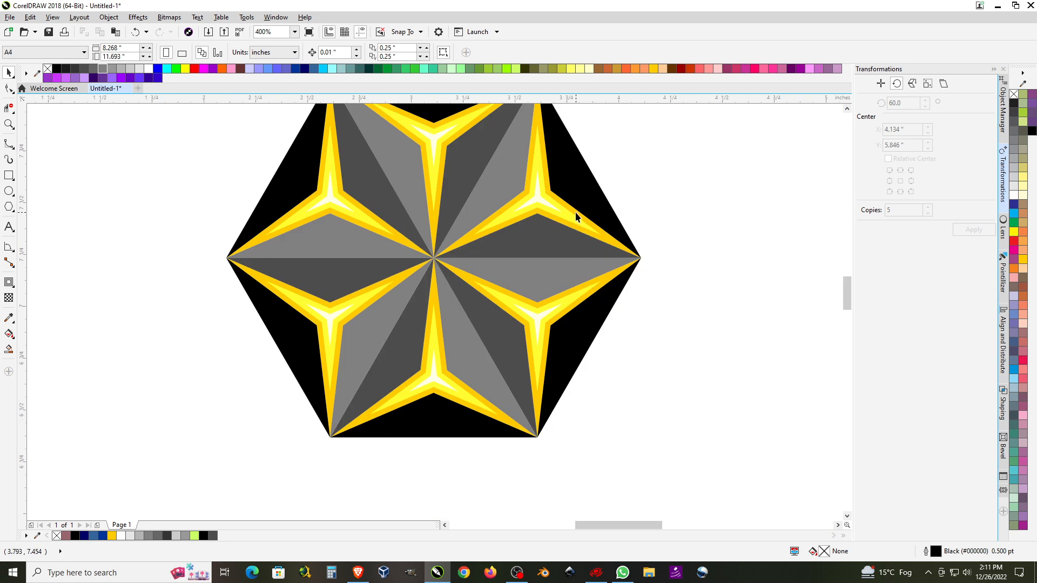
scroll(522, 294, down, 1)
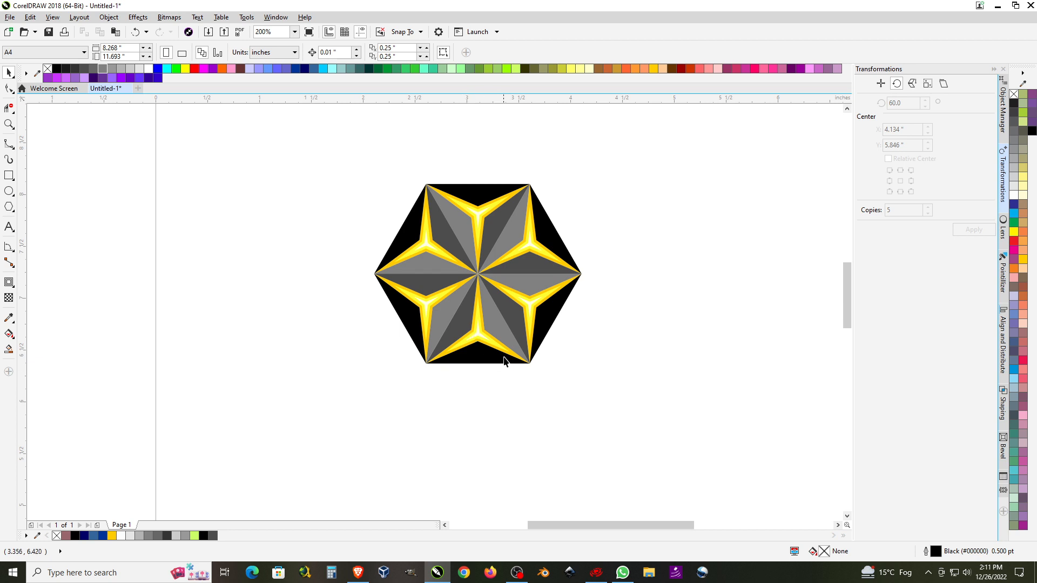
scroll(447, 246, up, 1)
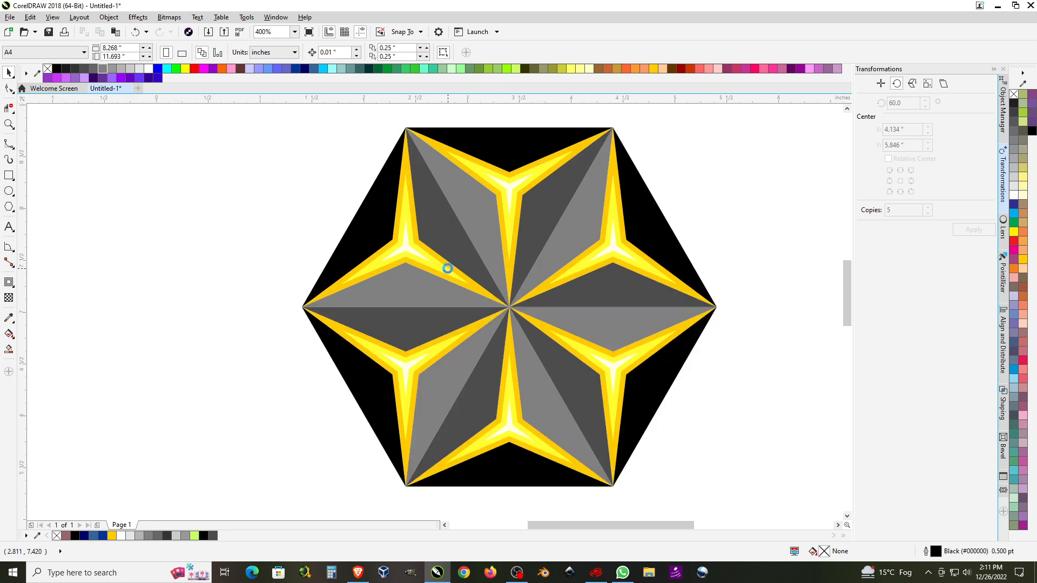
scroll(447, 268, down, 1)
scroll(469, 300, up, 1)
scroll(402, 307, down, 1)
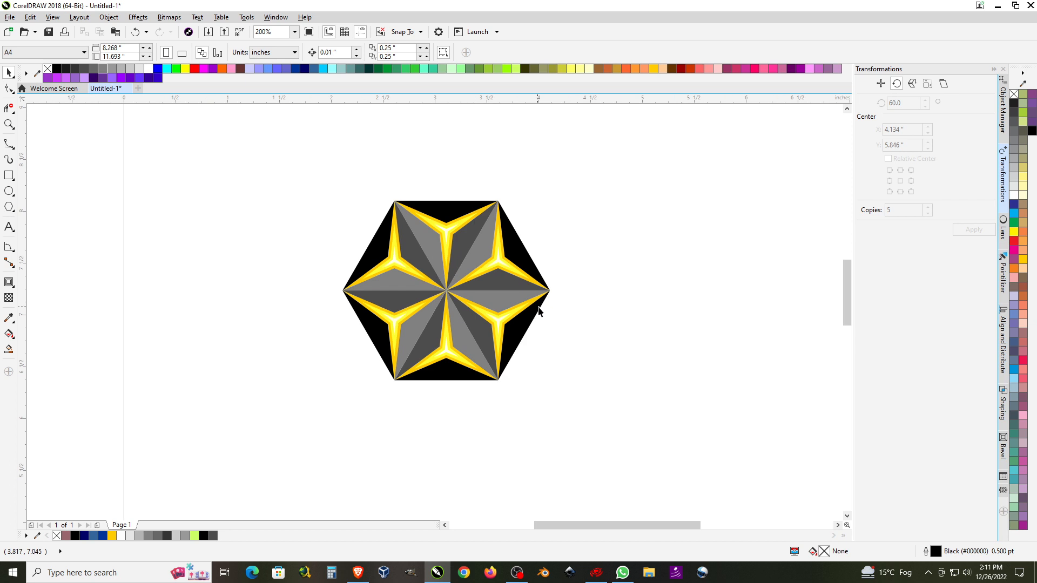
scroll(452, 344, up, 1)
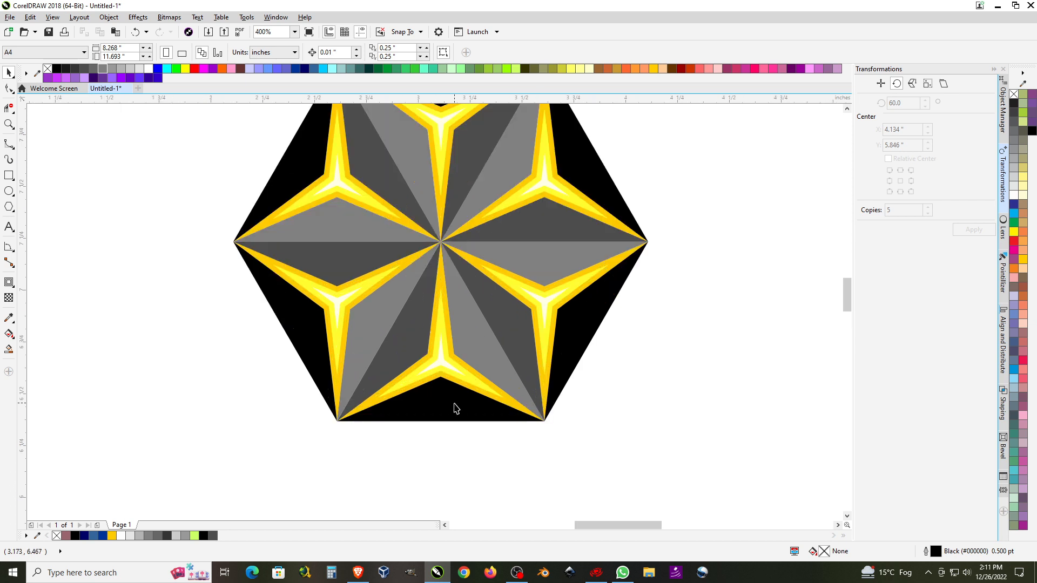
key(ctrl+z)
key(ctrl+z)
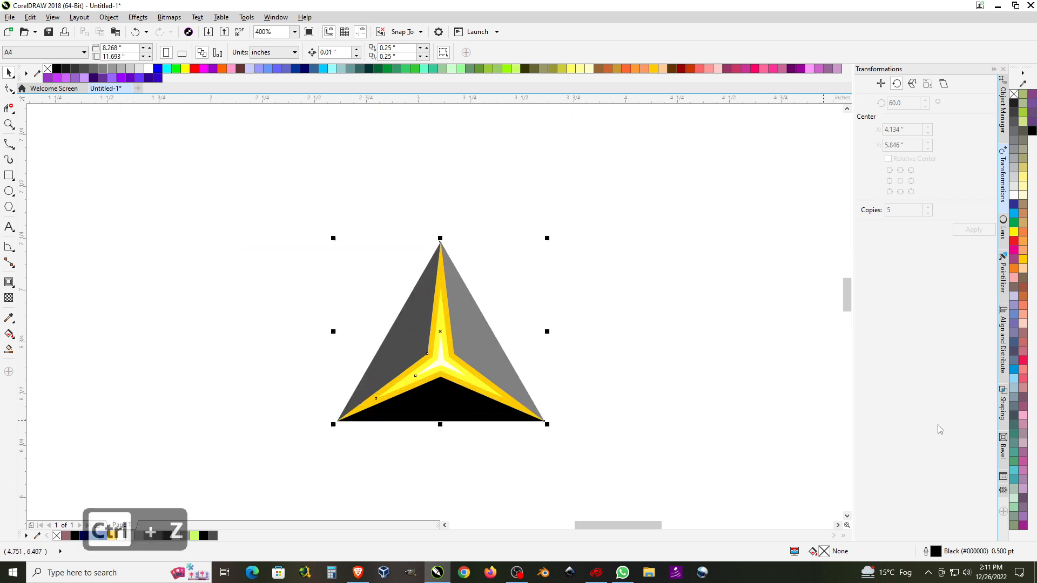
- Ungroup the grey star triangle so its individual pieces can be edited
click(624, 366)
click(441, 397)
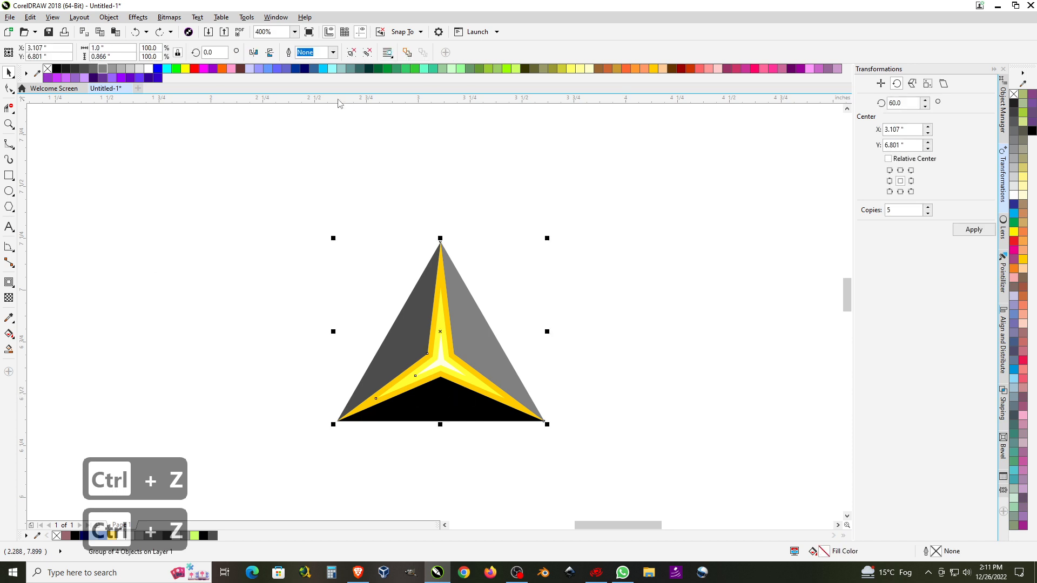
click(353, 52)
click(527, 364)
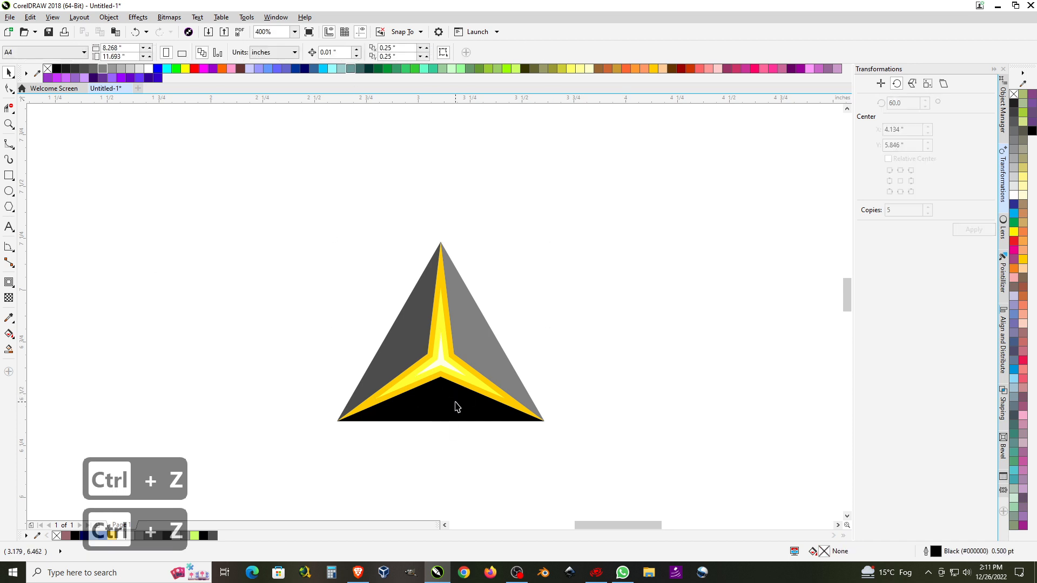
- Recolour the triangle's bottom piece, settling on Deep Navy Blue (#000066) after trying C:40 M:40 Y:0 K:60
click(456, 400)
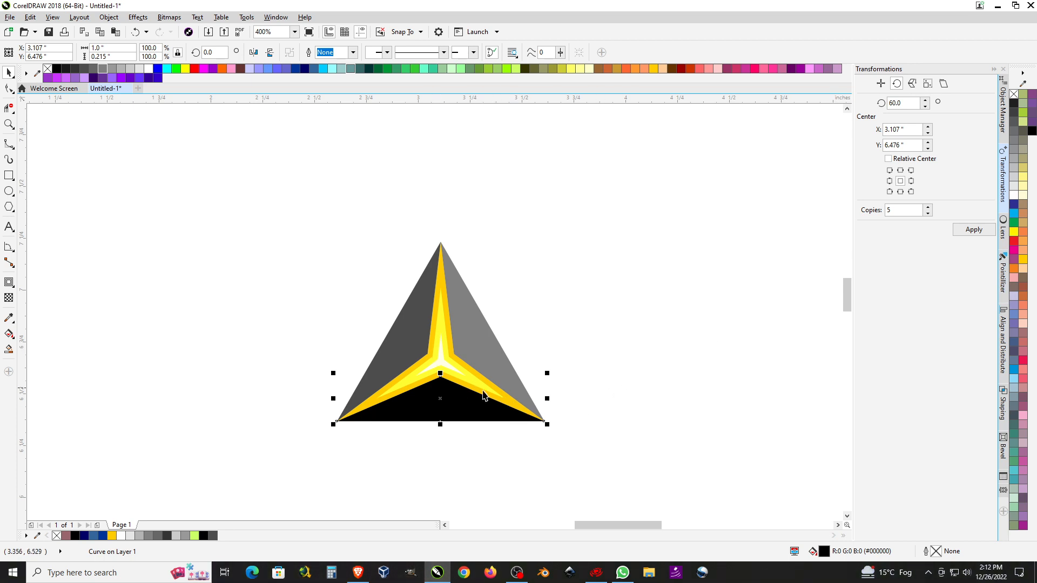
click(1014, 354)
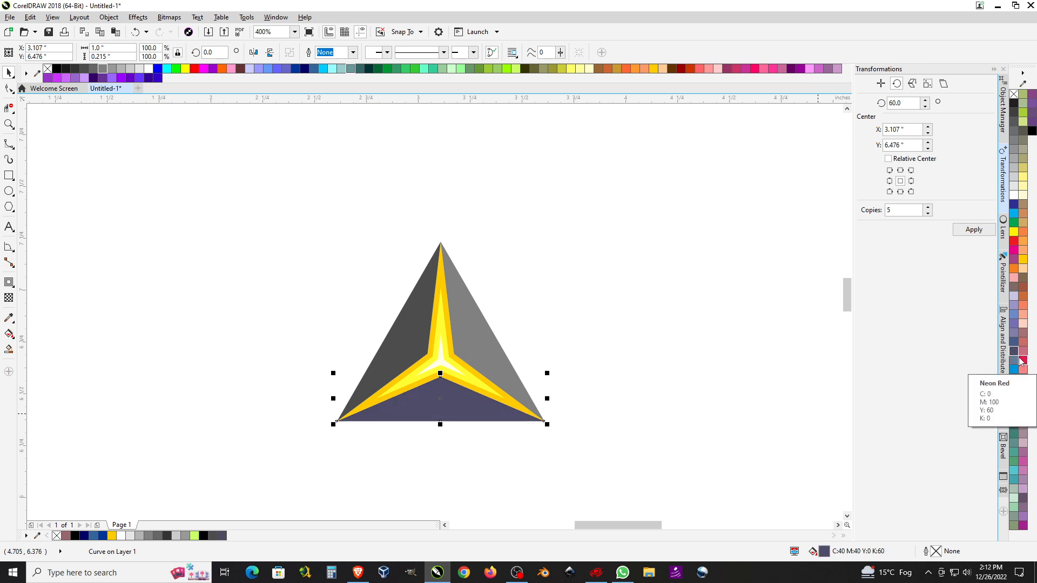
click(305, 71)
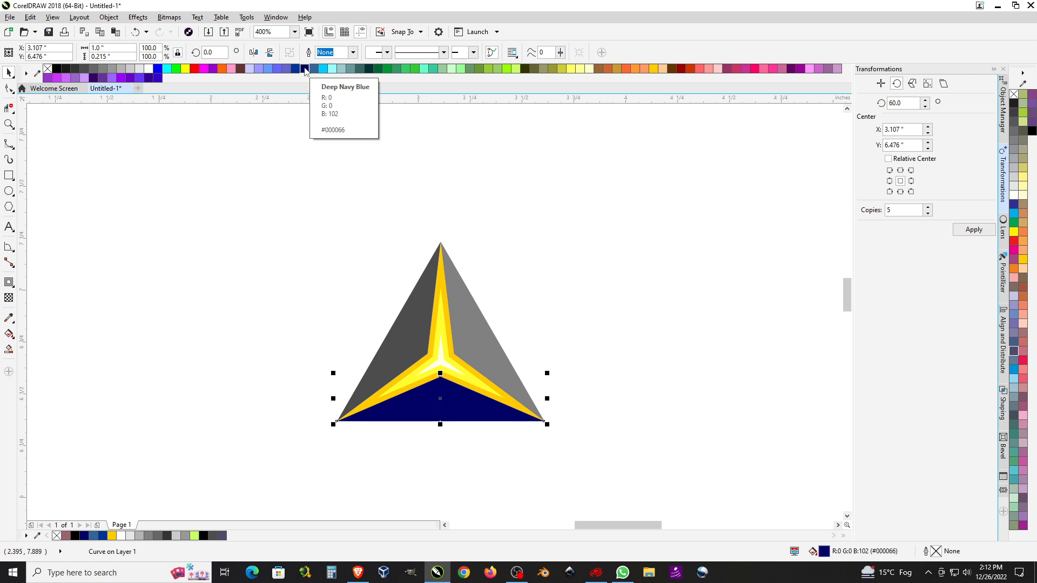
- Fill the triangle's left piece with steel blue (#336699) and its right piece with blue (#003399)
click(410, 347)
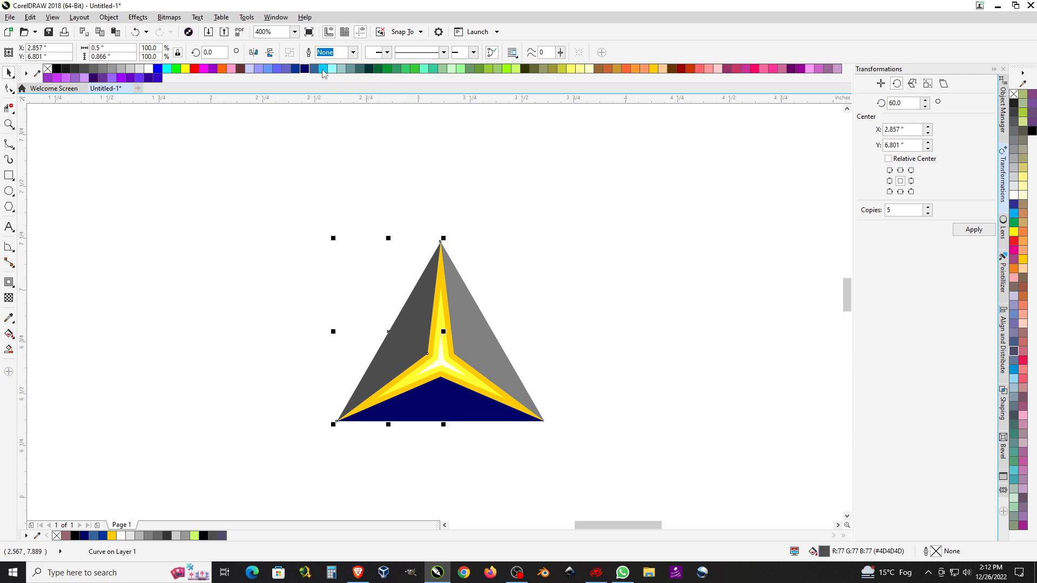
click(314, 69)
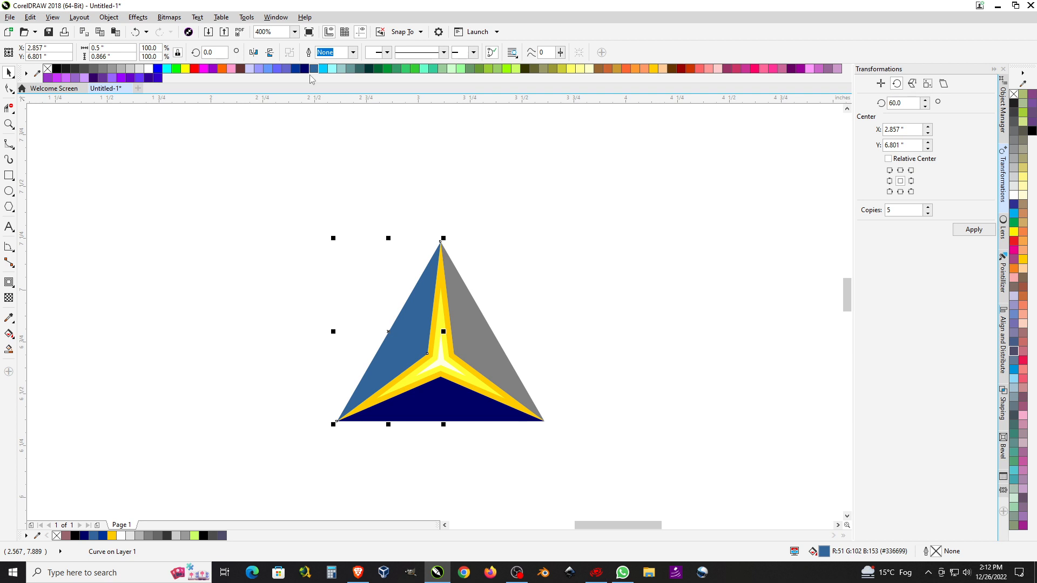
click(468, 346)
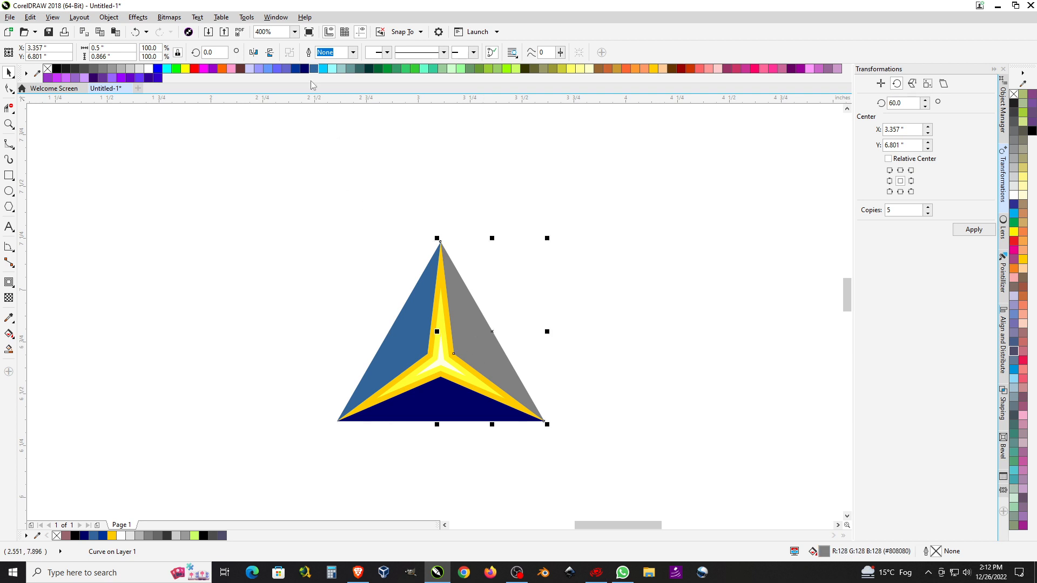
click(296, 69)
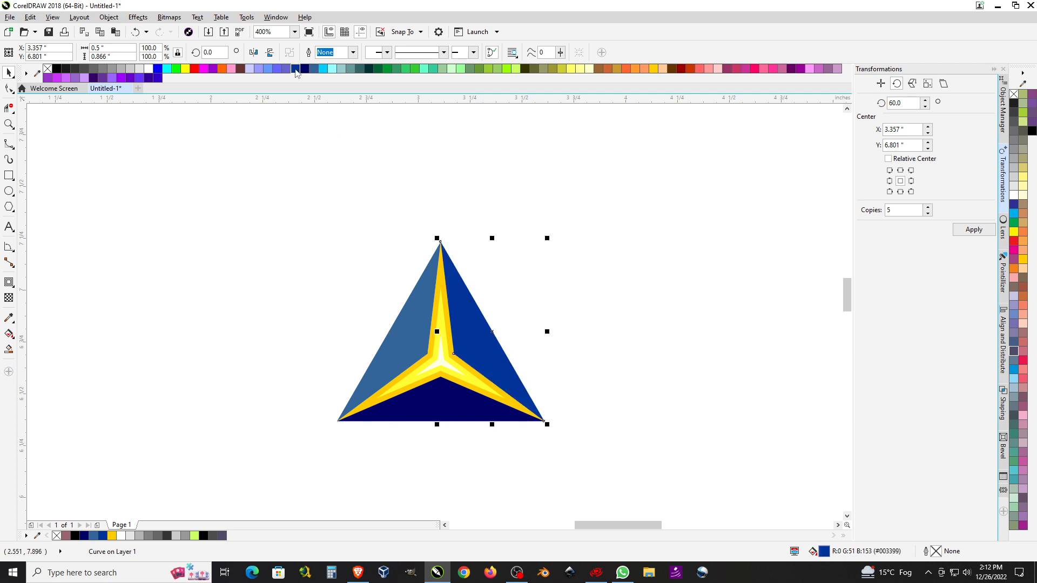
click(309, 174)
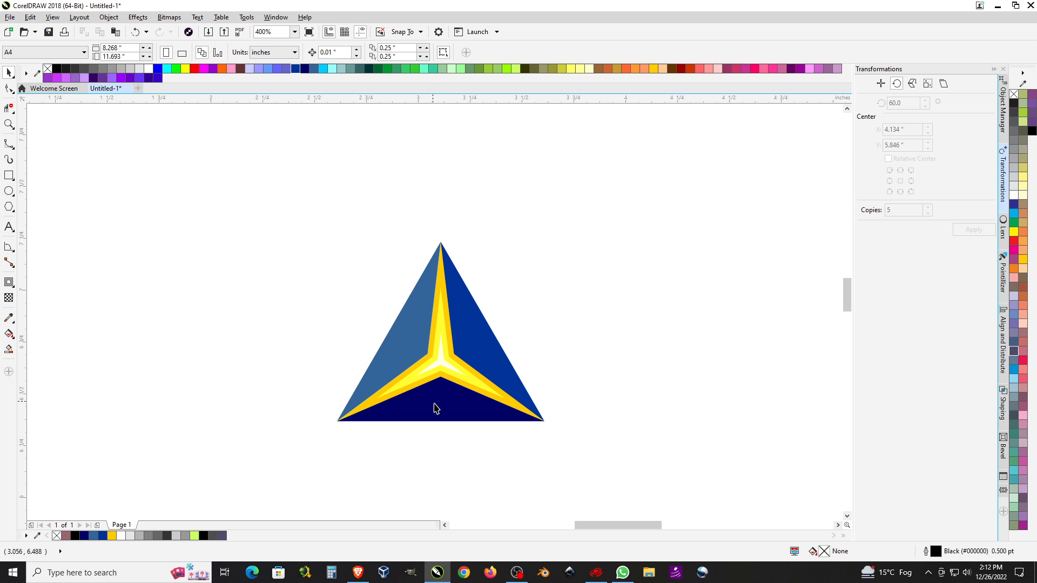
- Group the four objects of the blue star triangle
scroll(546, 219, down, 2)
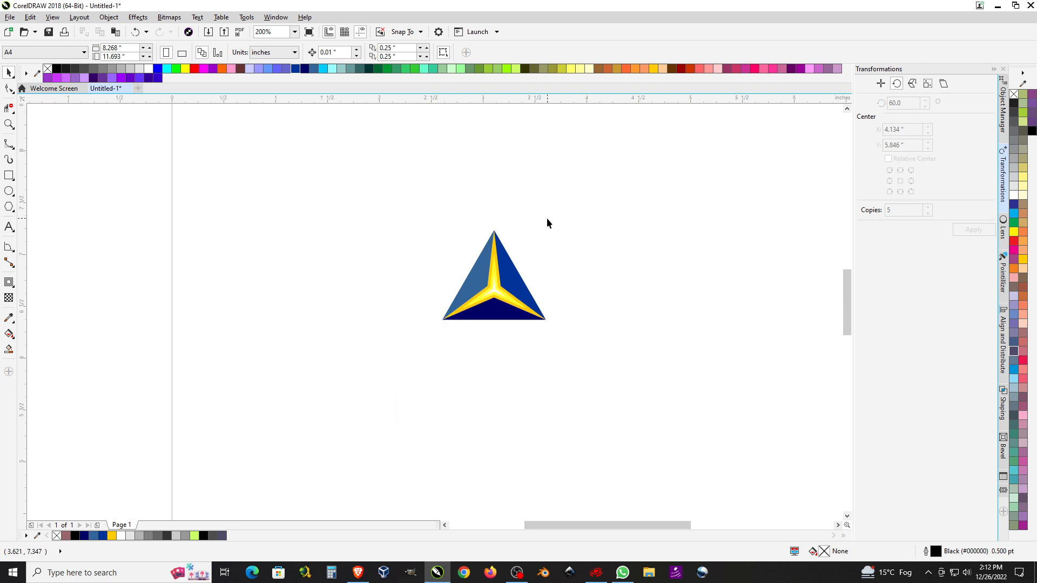
drag(383, 200, 646, 406)
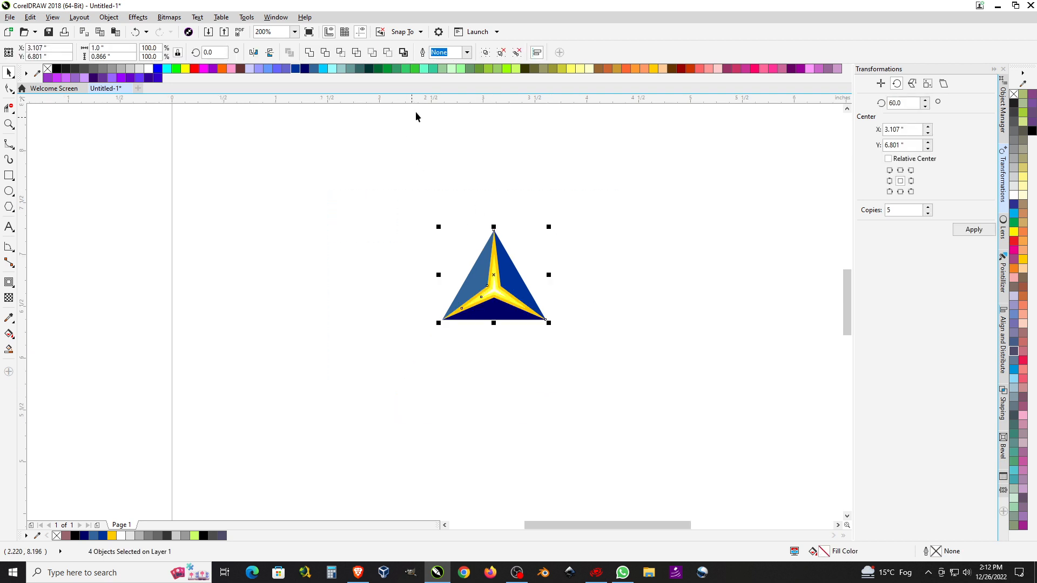
click(485, 52)
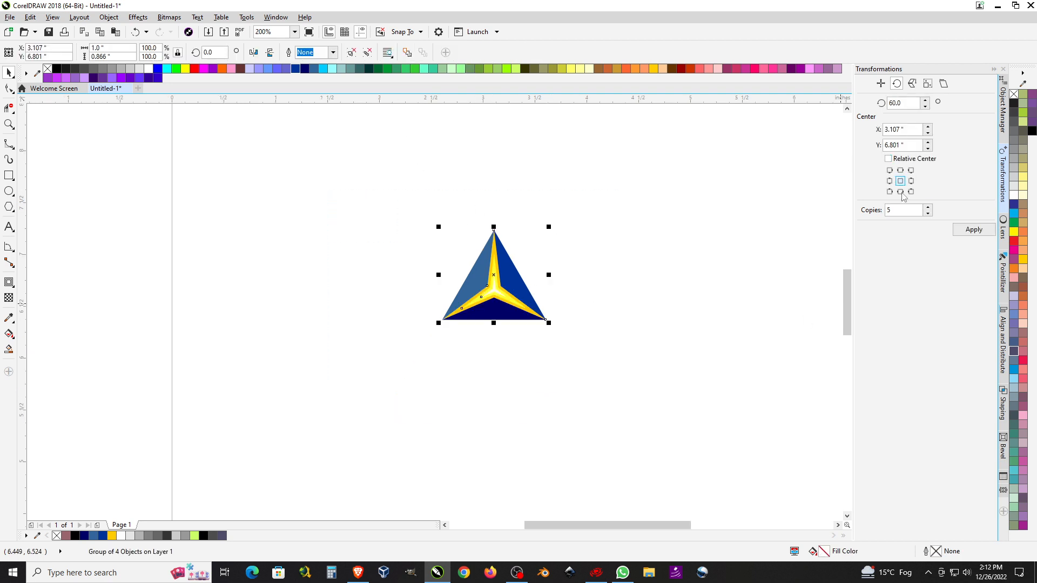
- Create five copies of the blue triangle group, rotated in 60° increments about its top-centre point
click(900, 170)
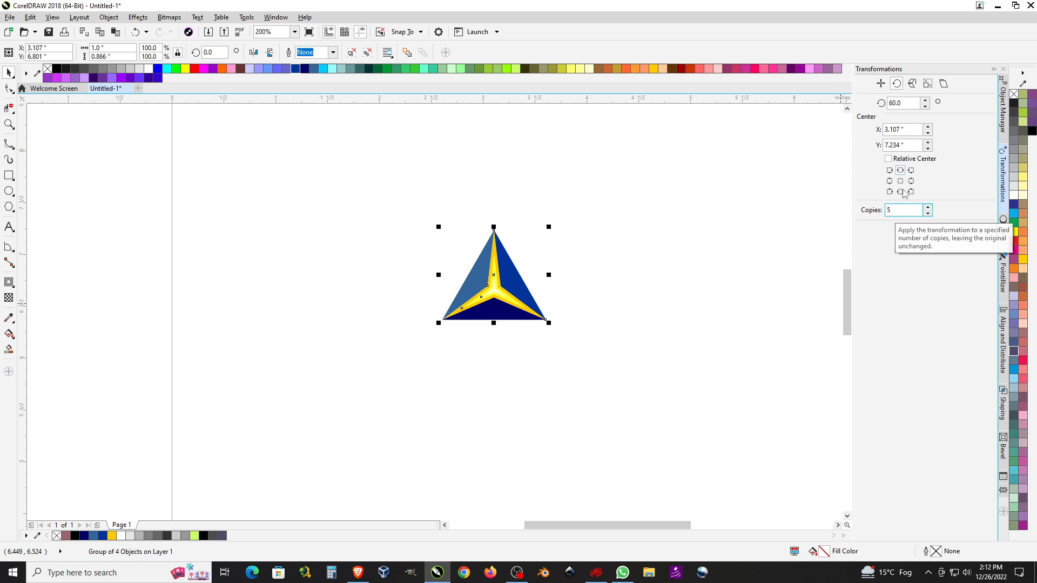
drag(901, 103, 874, 105)
click(975, 229)
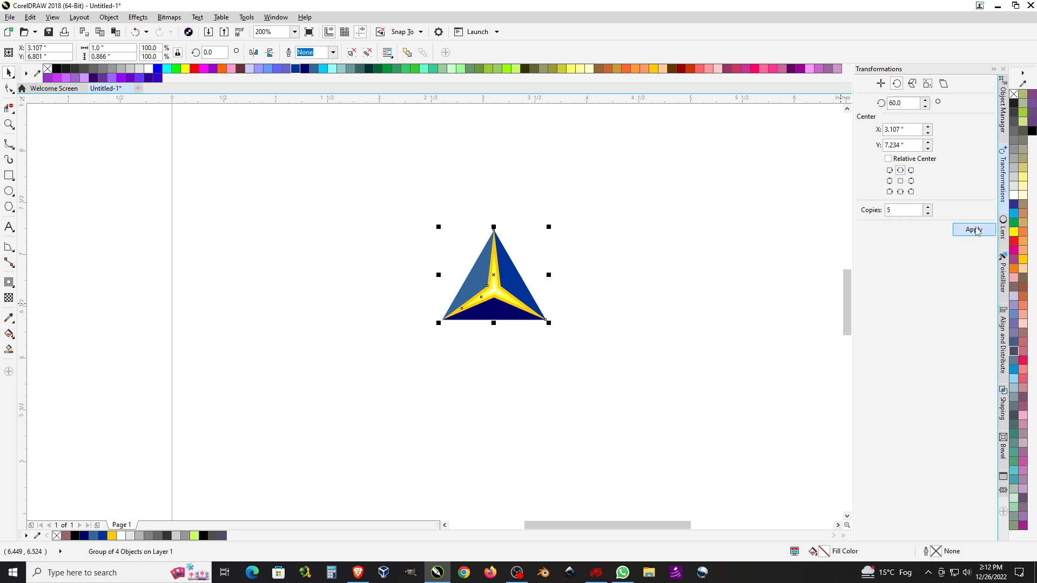
- Examine the completed blue hexagonal star pattern as a whole and up close
click(657, 310)
scroll(352, 279, down, 4)
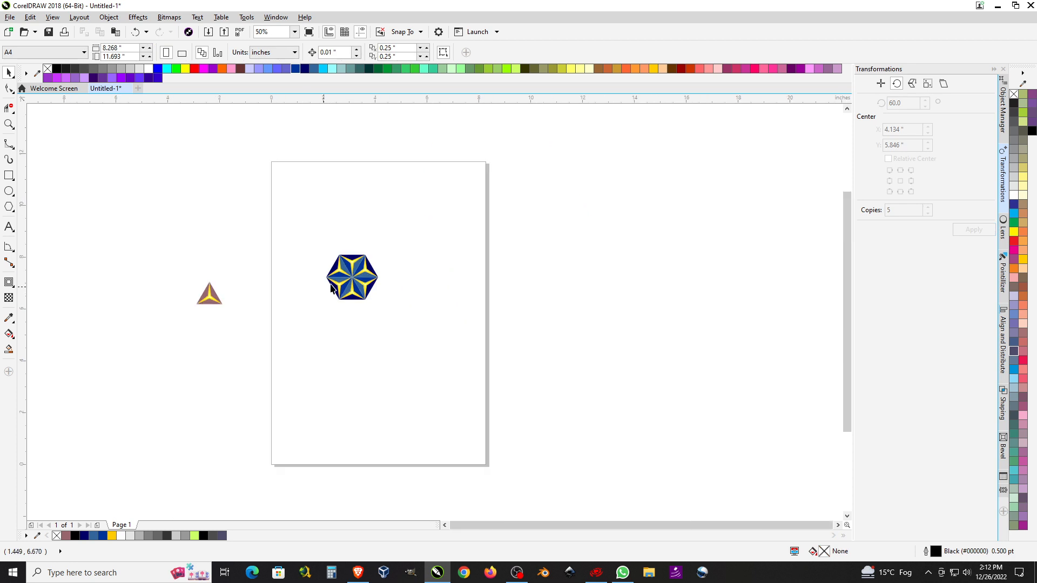
scroll(352, 278, up, 4)
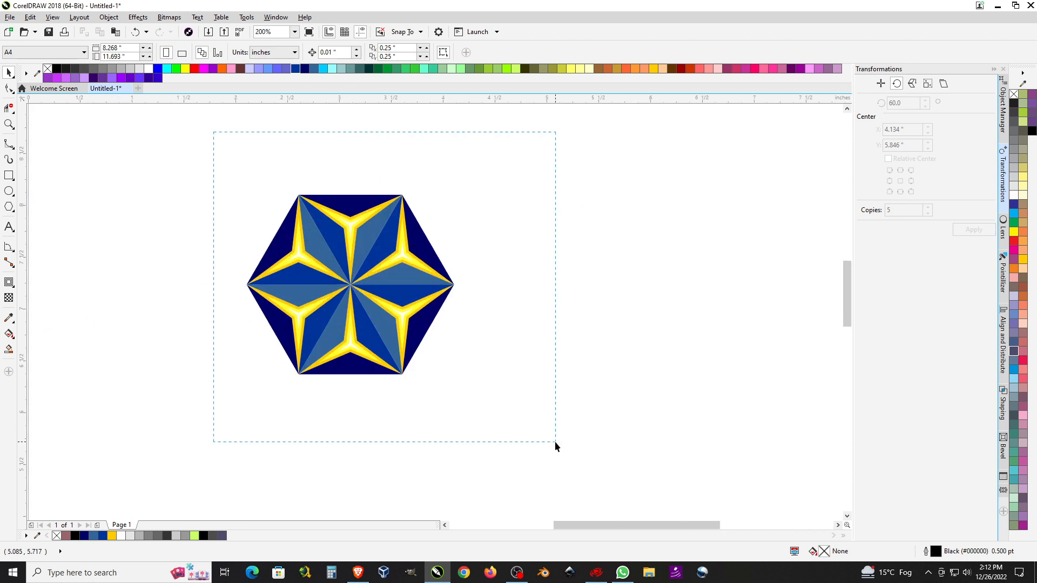
drag(555, 442, 555, 441)
scroll(366, 272, up, 2)
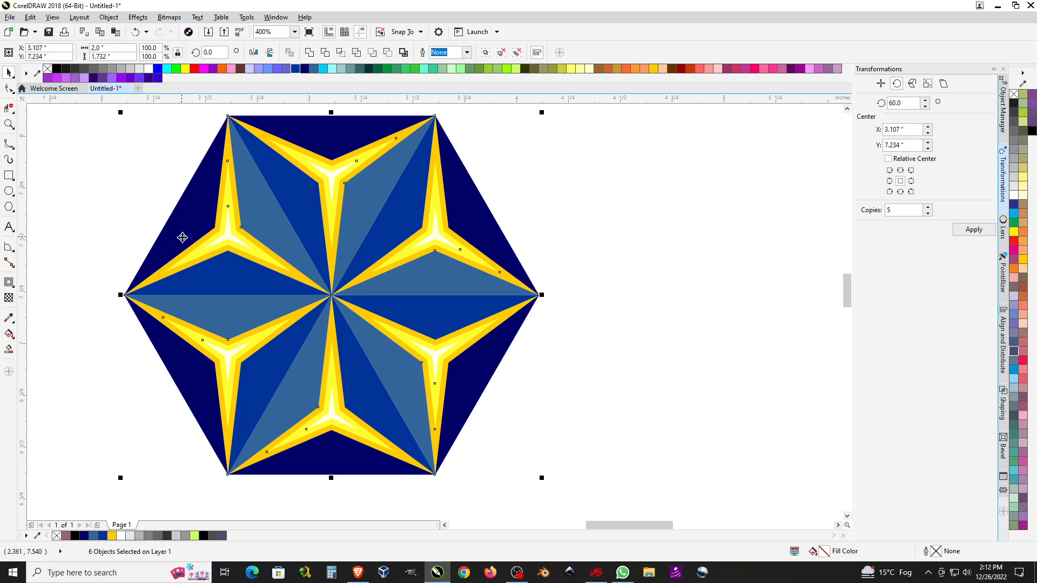
scroll(183, 238, down, 2)
click(459, 297)
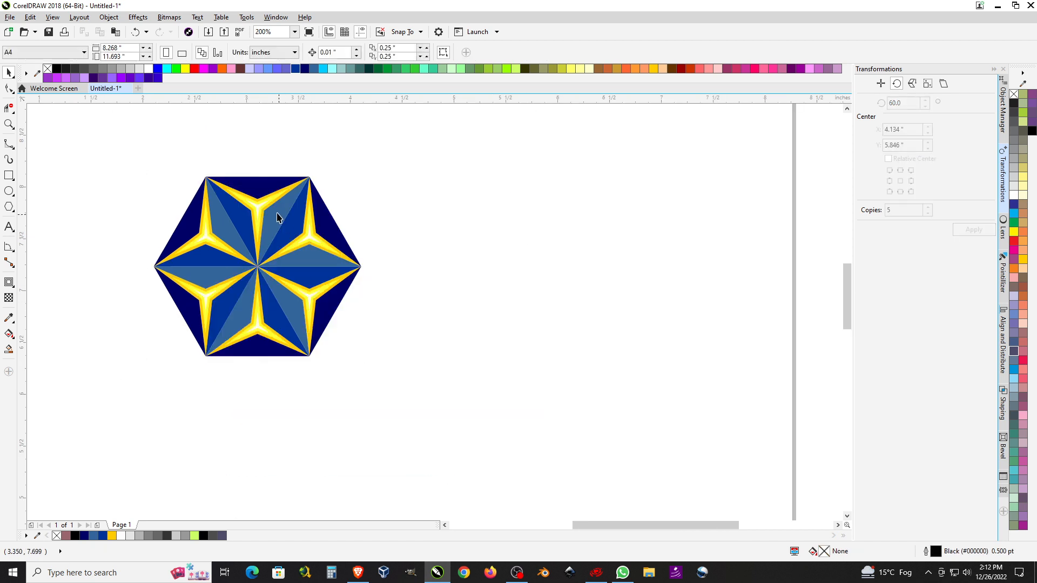
- Place a copy of the hexagon's upper triangle to its right and rotate the copy 60° clockwise about its bottom tip
drag(277, 218, 591, 200)
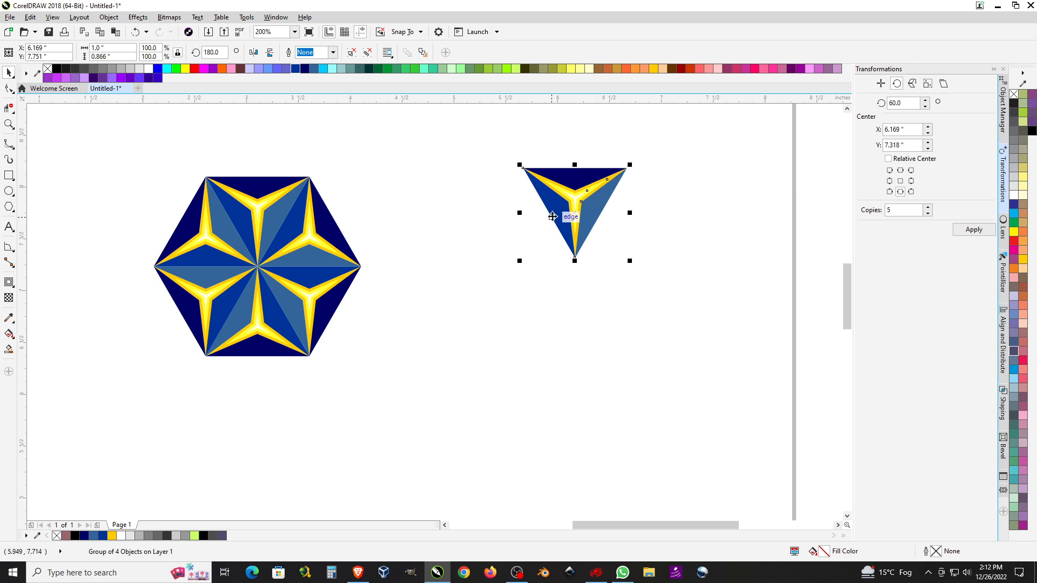
click(621, 176)
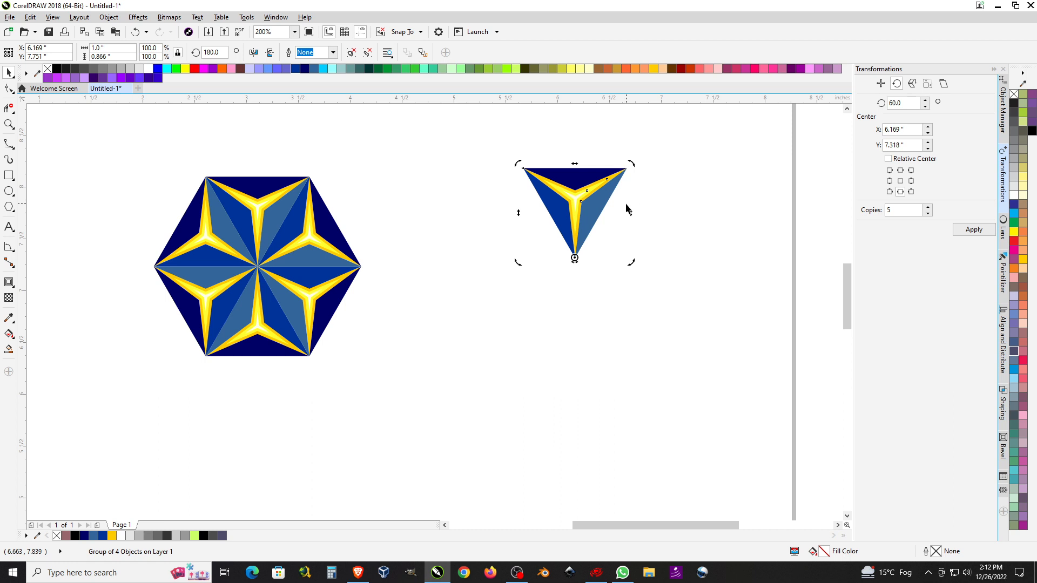
drag(638, 167, 664, 256)
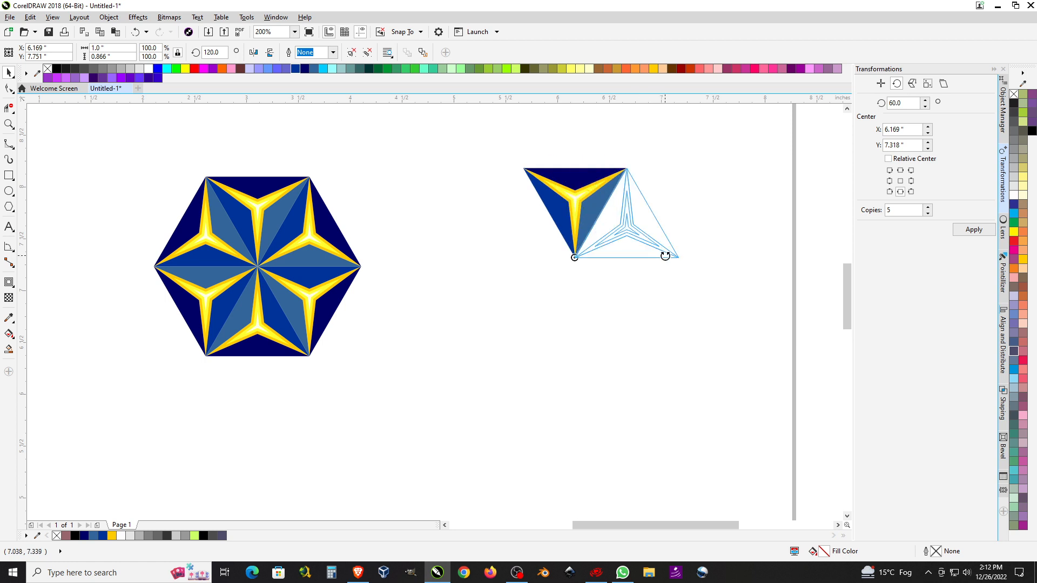
drag(665, 256, 665, 256)
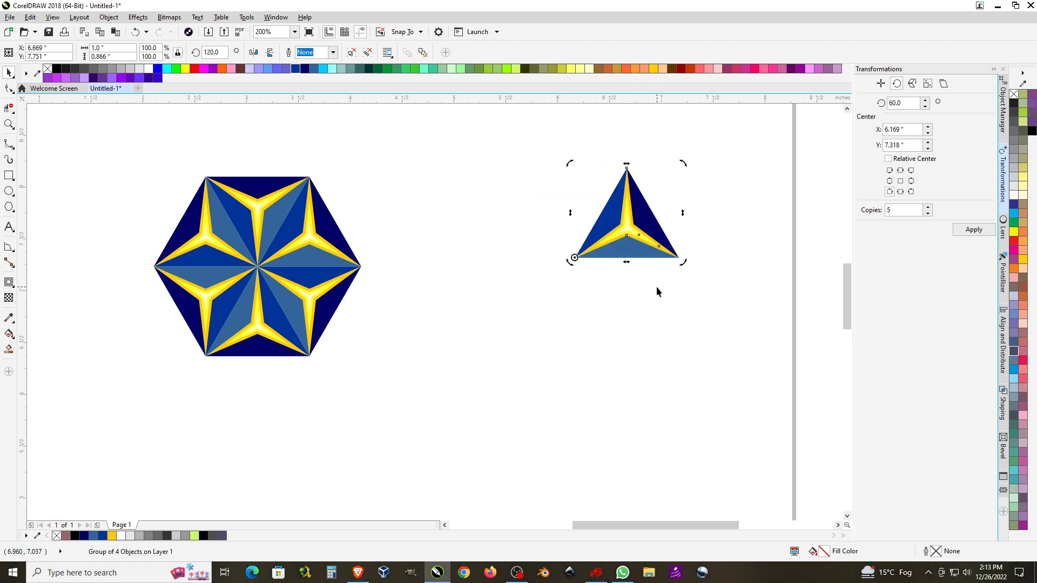
- Create five copies of the rotated triangle in 60° increments about its top-centre point and move the new hexagon beside the first
click(900, 170)
click(985, 234)
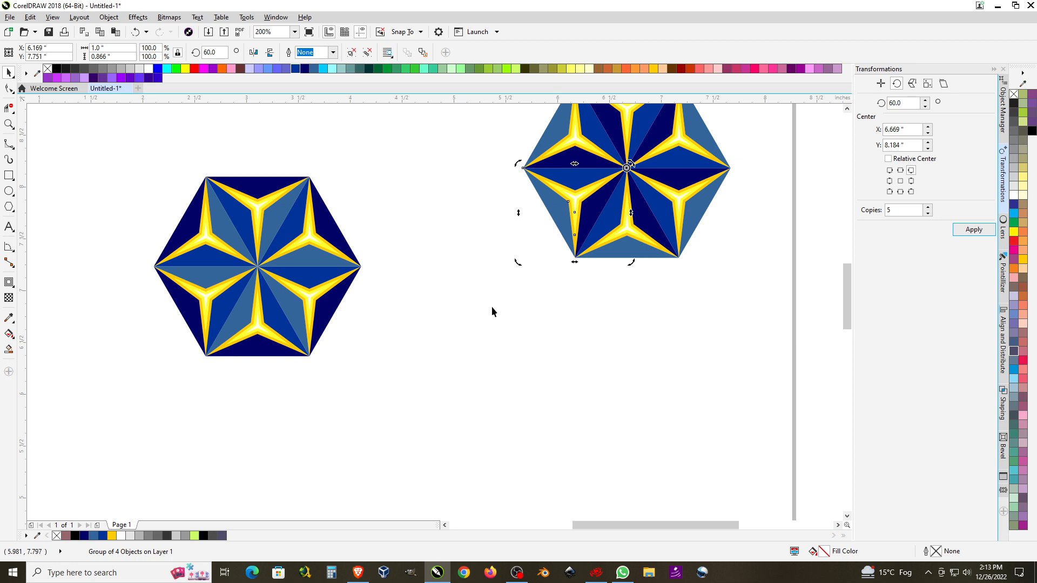
scroll(491, 312, down, 2)
drag(496, 234, 499, 303)
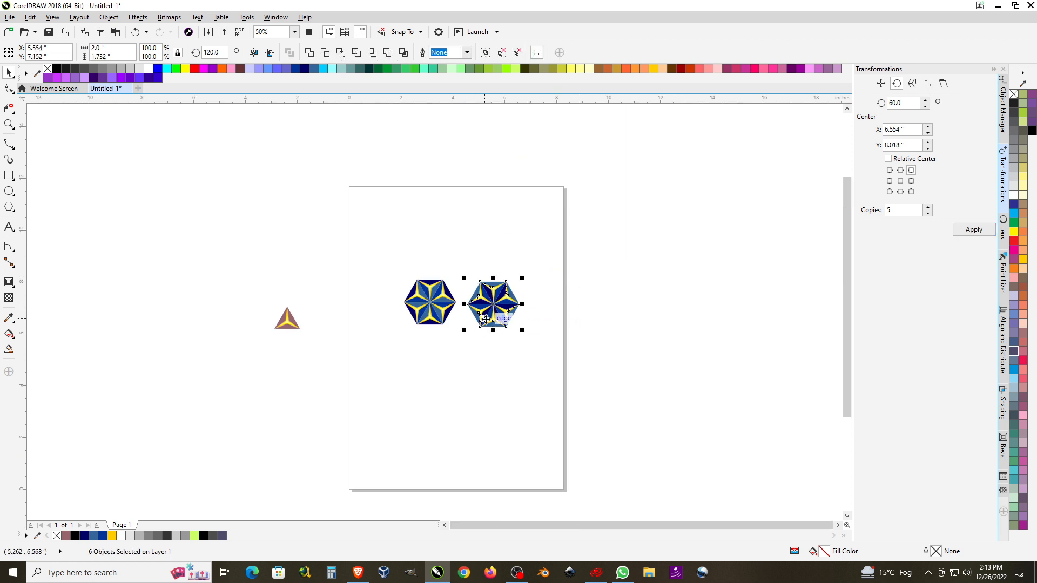
scroll(485, 319, up, 2)
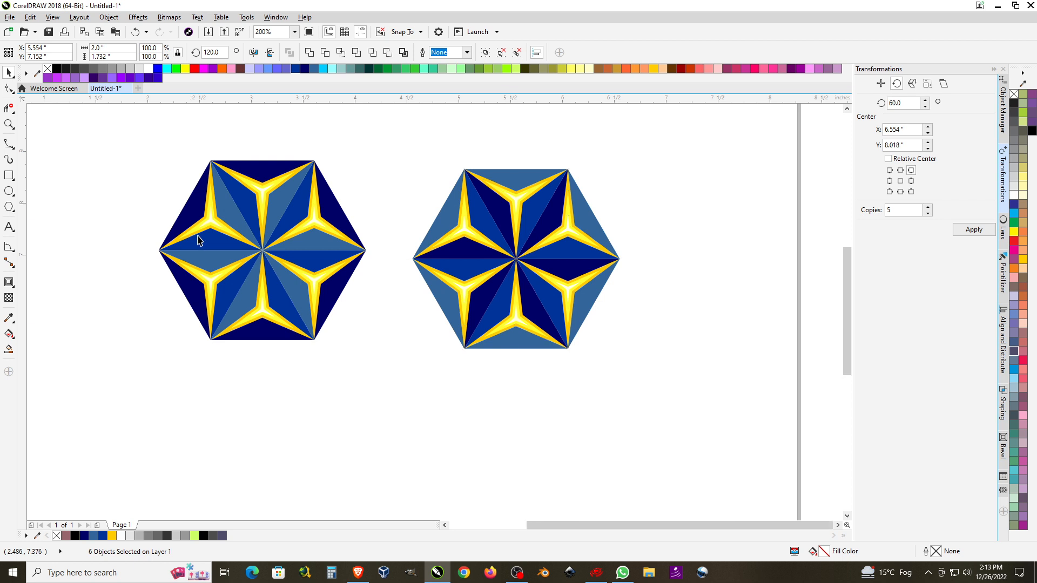
scroll(198, 241, down, 2)
scroll(290, 231, up, 2)
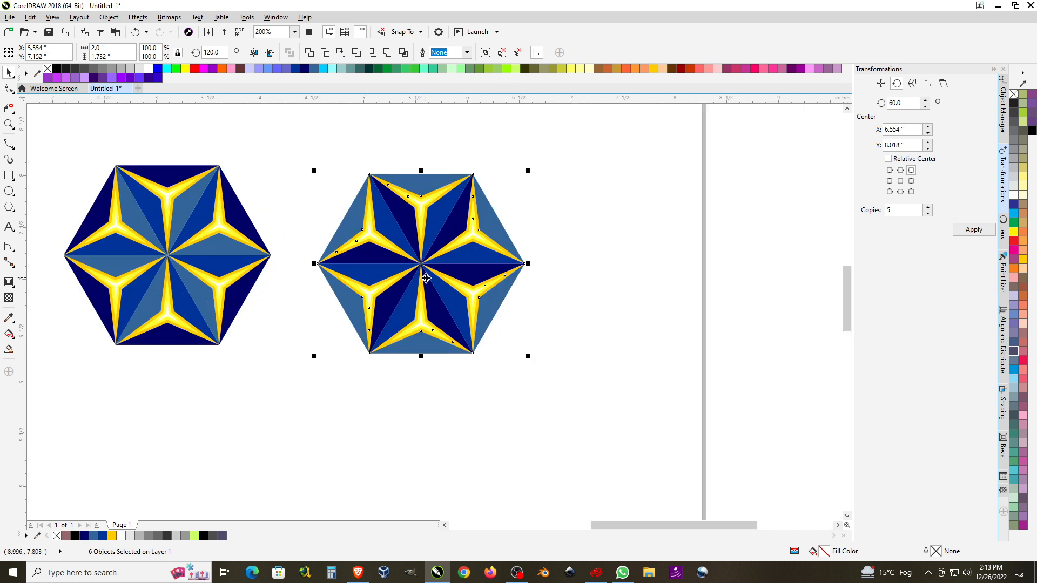
click(568, 195)
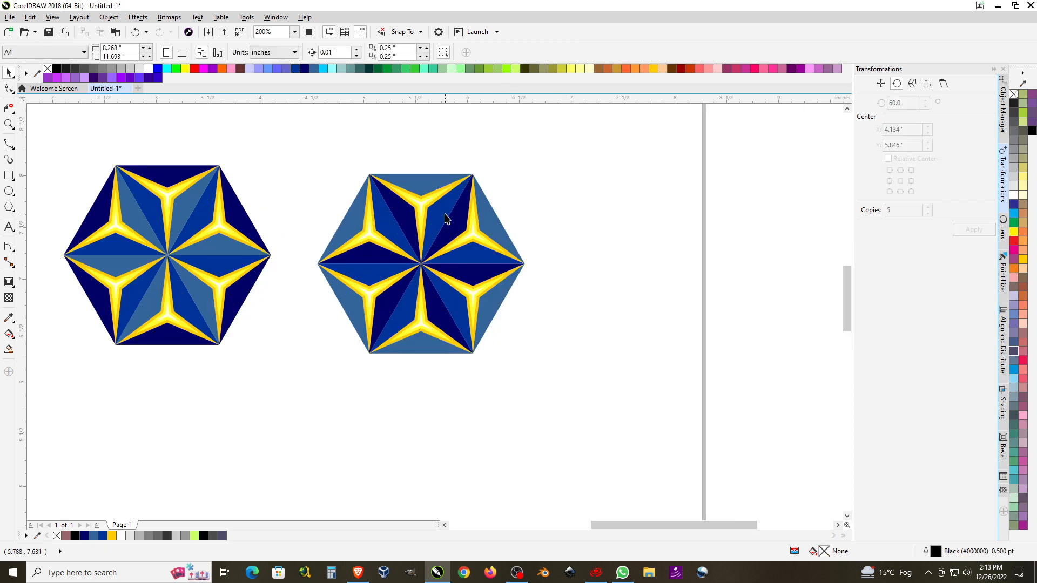
- Place a copy of the second hexagon's upper triangle to its right and rotate the copy 60° counter-clockwise about its bottom tip
drag(425, 214, 666, 199)
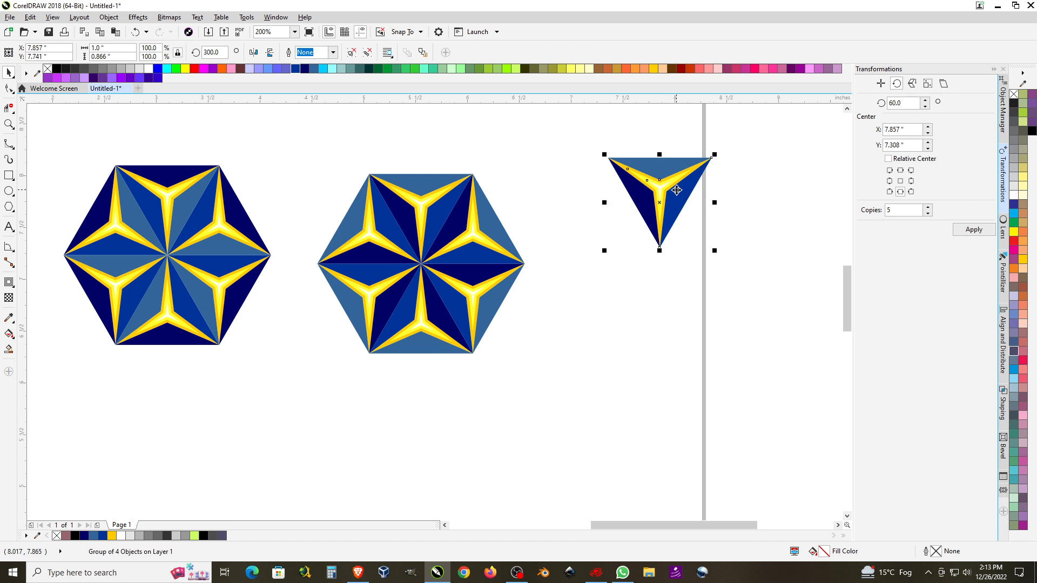
click(667, 185)
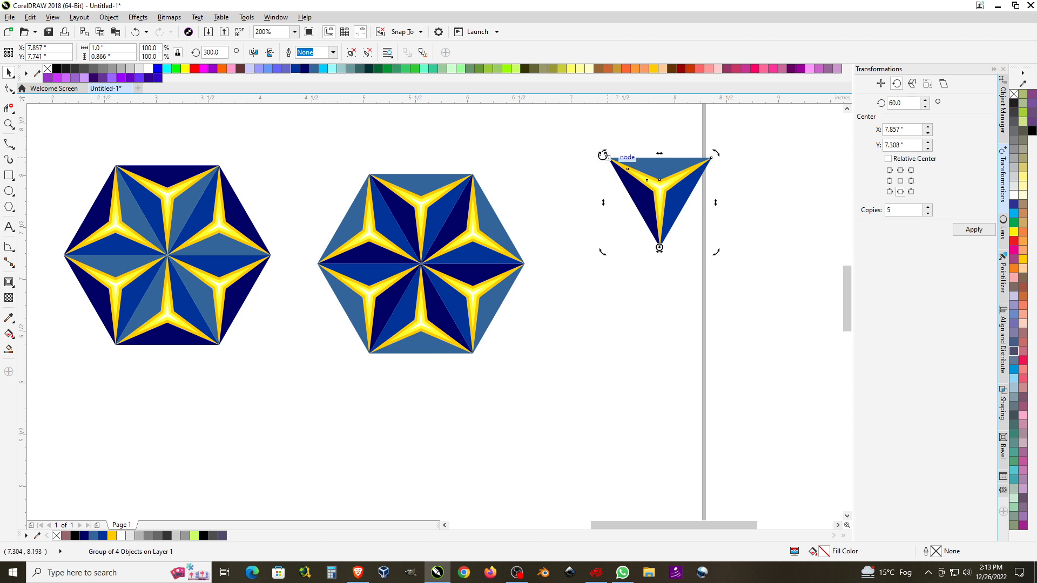
drag(603, 155, 625, 246)
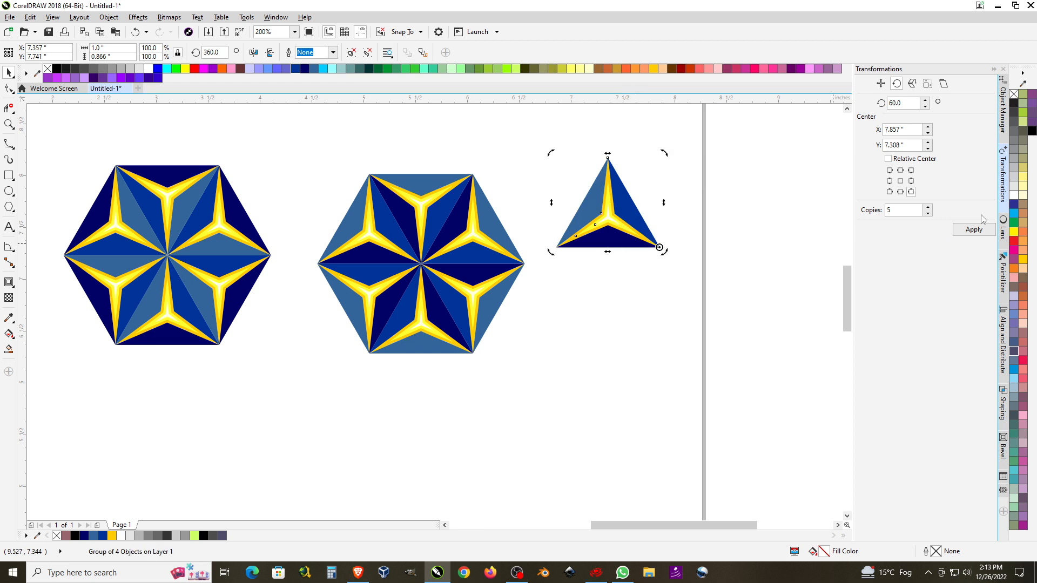
- Try five copies of the new triangle rotated in 60° increments about its top-centre point, and undo them
click(900, 171)
click(976, 230)
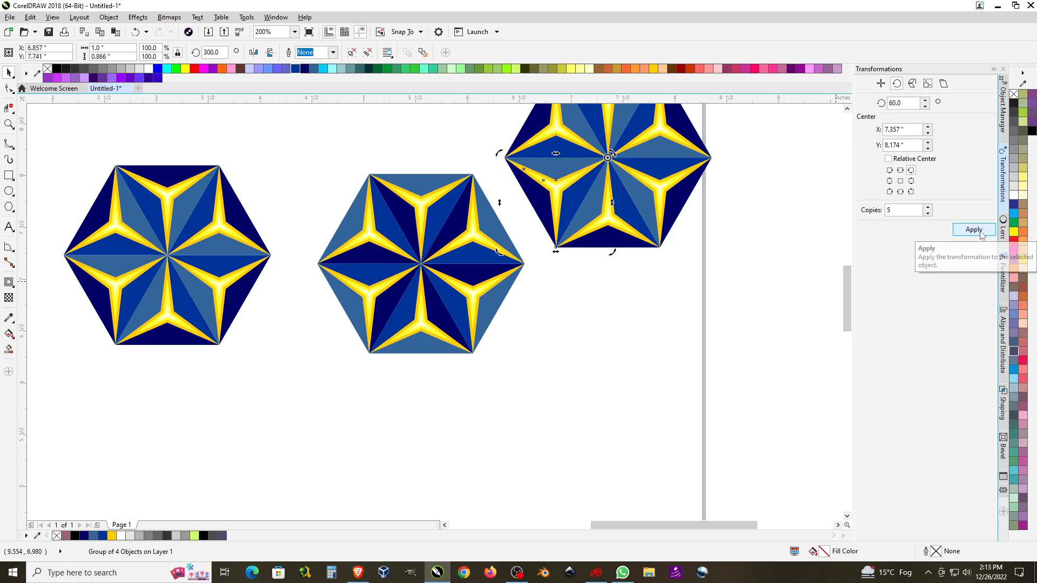
key(ctrl+z)
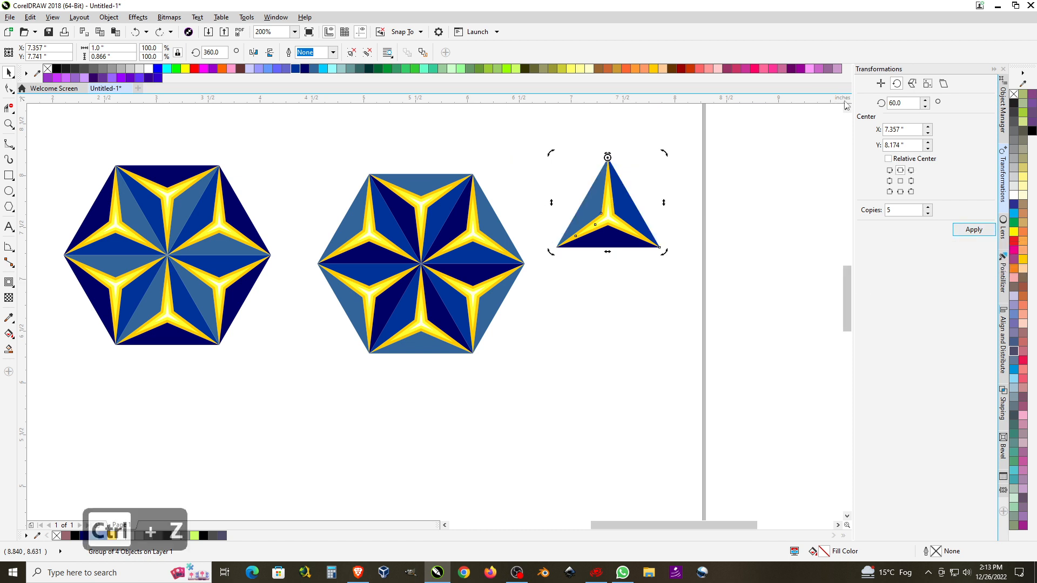
- Rotate the new triangle 120° counter-clockwise about its top tip
click(635, 239)
click(613, 234)
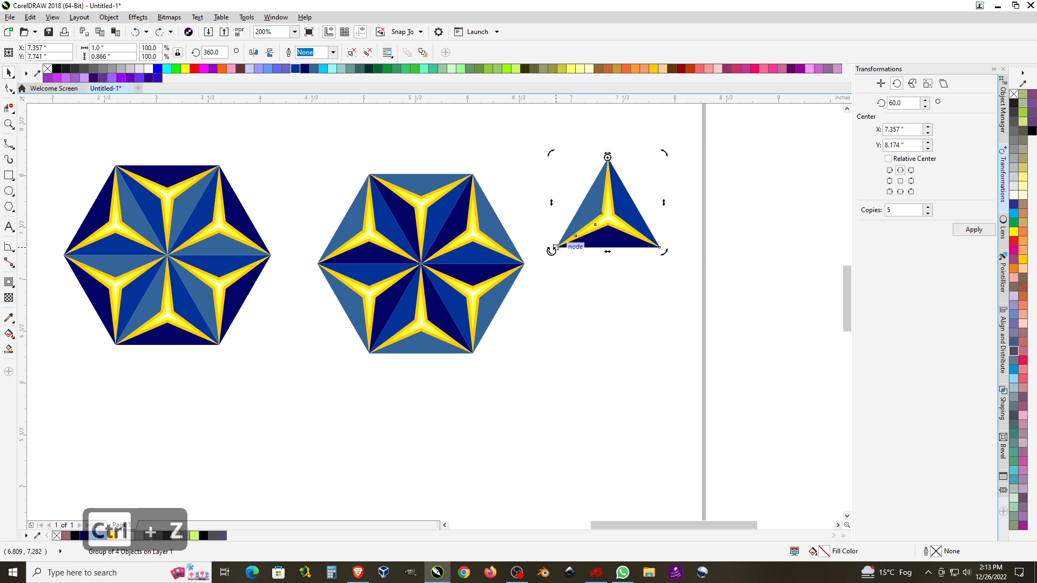
drag(551, 250, 725, 160)
- Try five copies of the triangle rotated in 60° increments about its lower-left corner, and undo them
scroll(629, 300, down, 2)
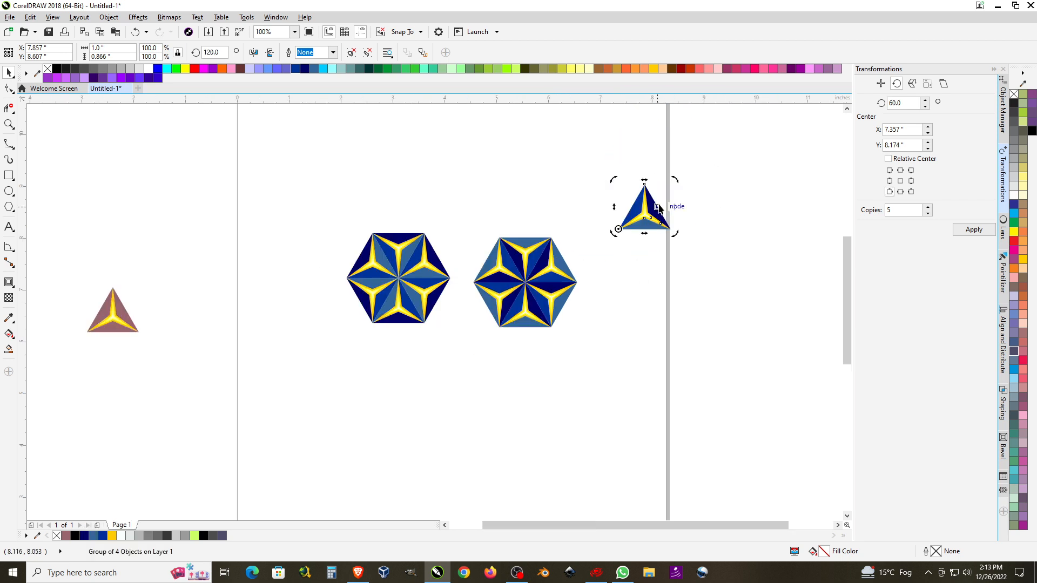
scroll(659, 208, up, 2)
click(984, 231)
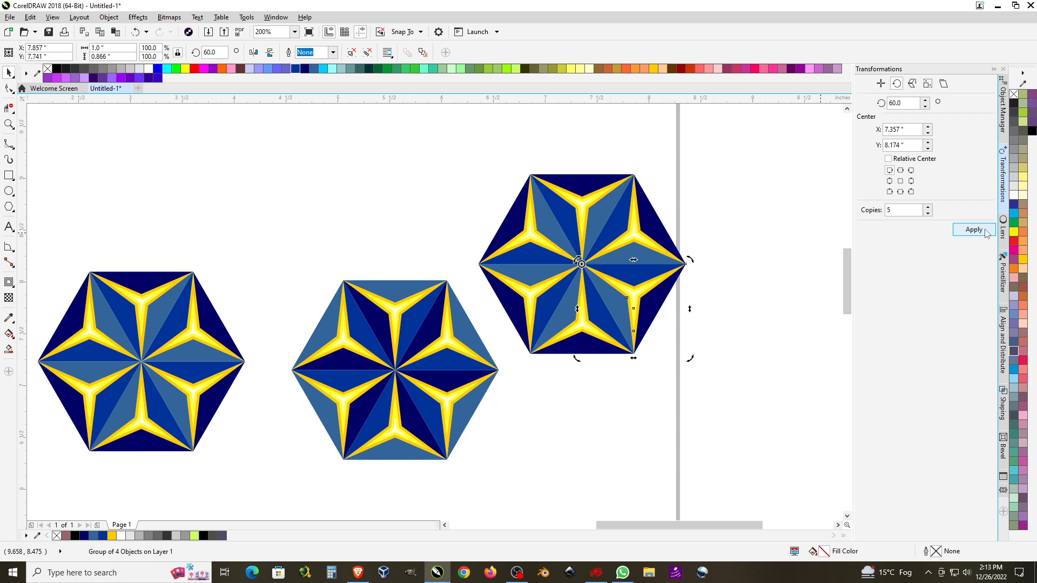
key(ctrl+z)
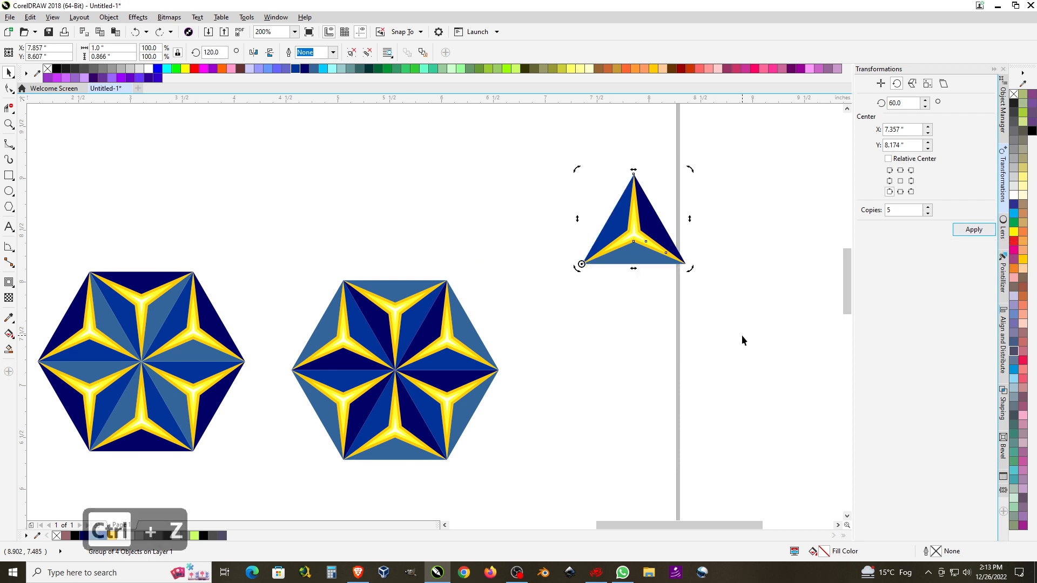
- Set the rotation angle to -60°, try five copies of the triangle about its lower-left corner, and undo them
click(891, 103)
text(-)
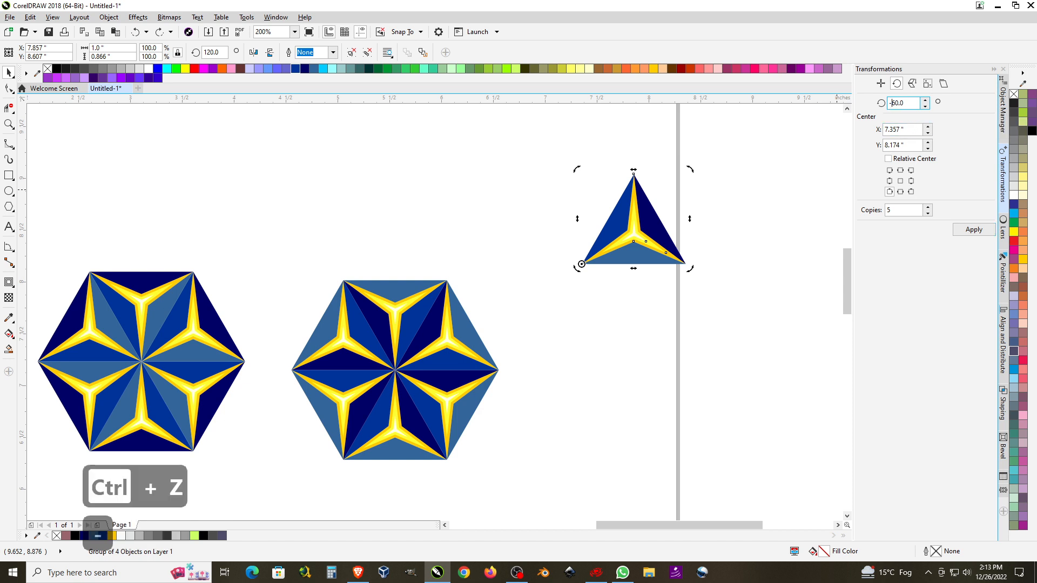
click(983, 234)
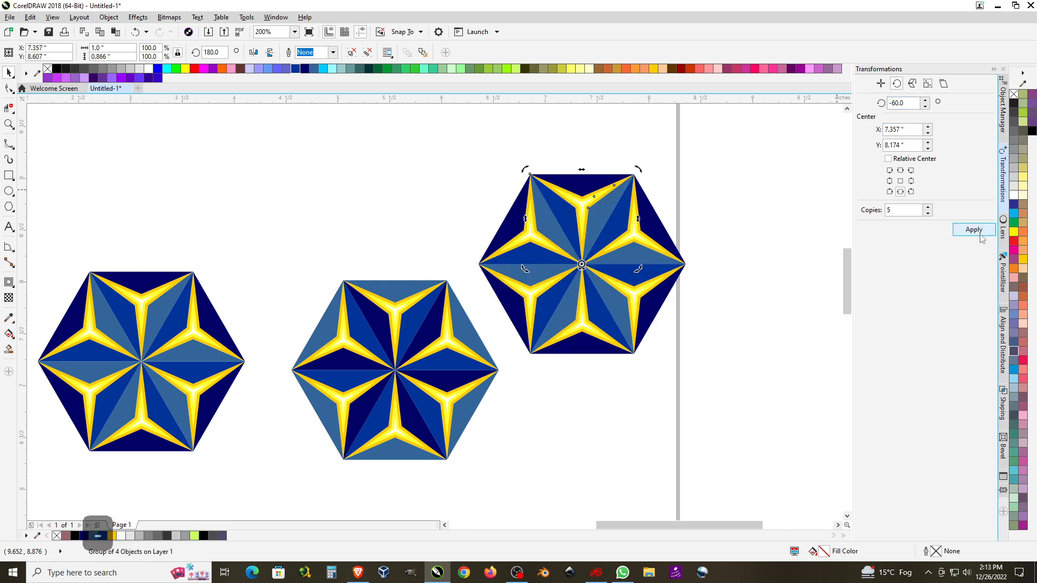
key(ctrl+z)
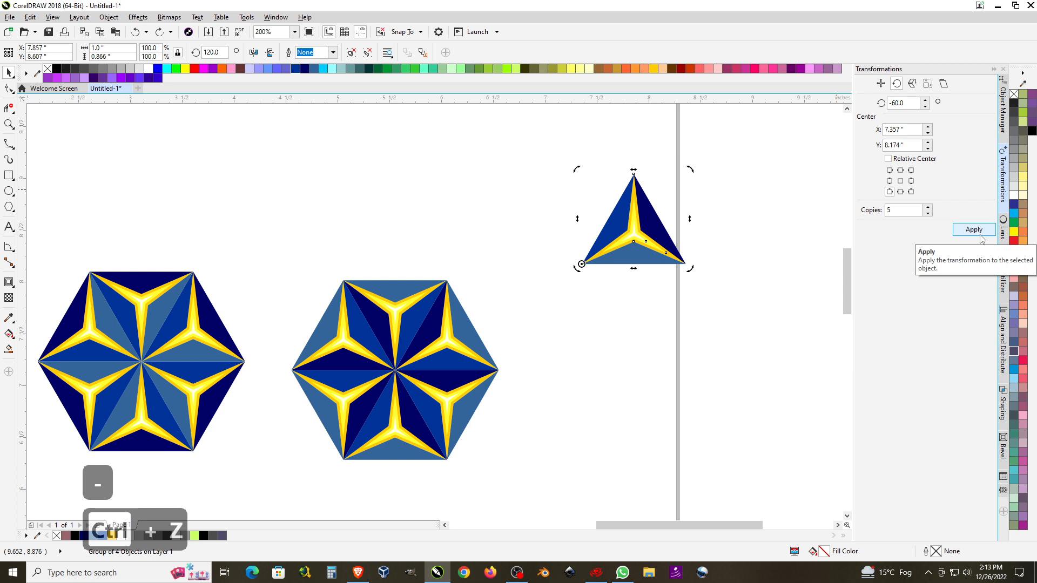
- Try five copies of the triangle rotated in -60° increments about its top-centre point, and undo them
click(911, 102)
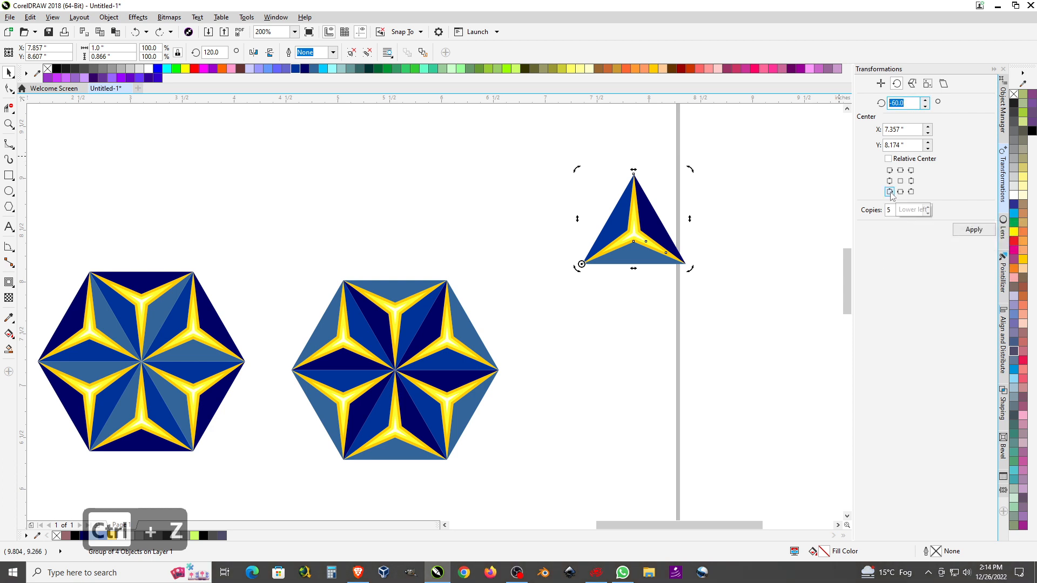
click(900, 170)
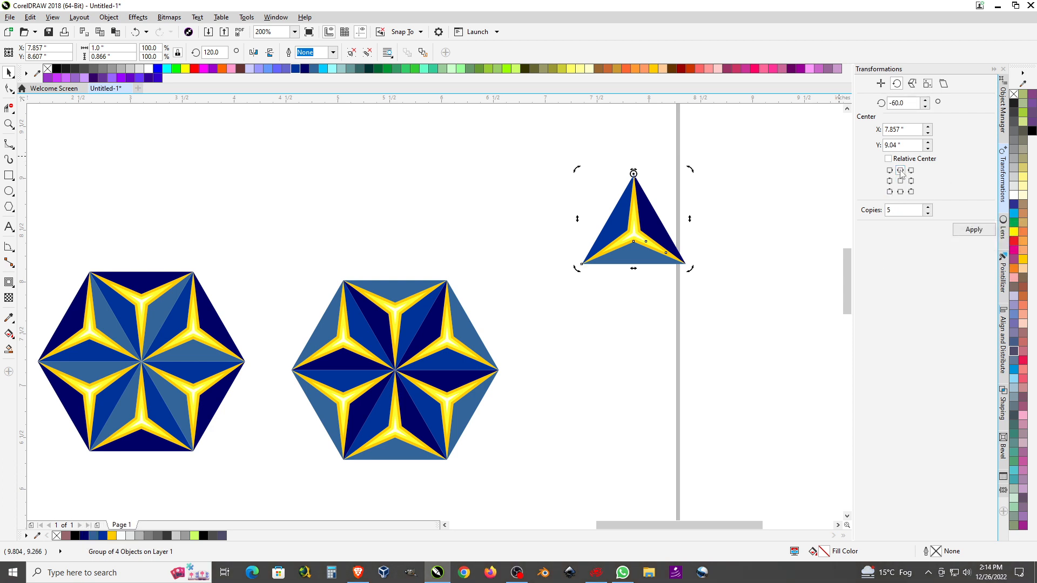
click(974, 229)
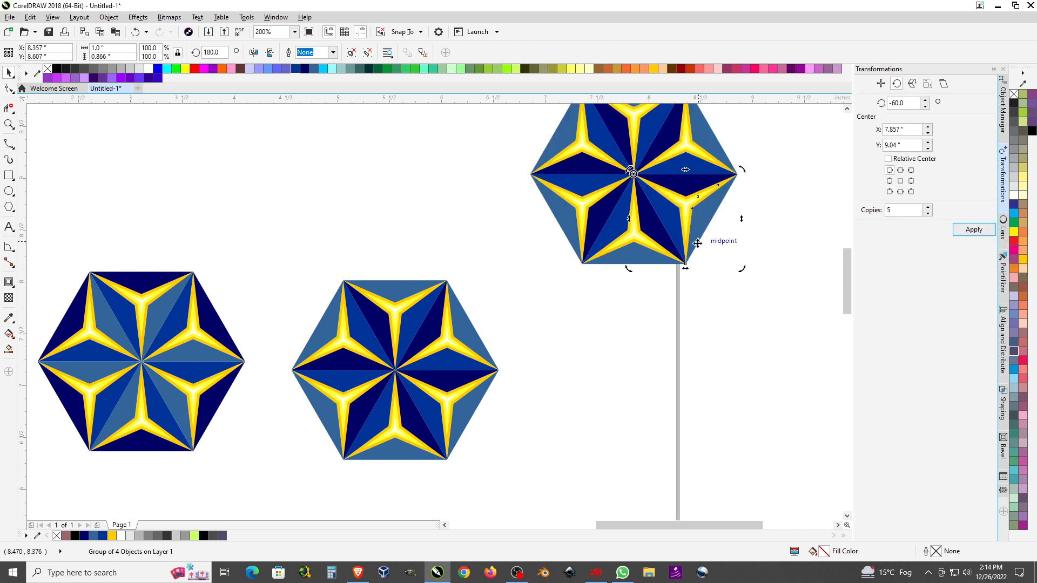
key(ctrl+z)
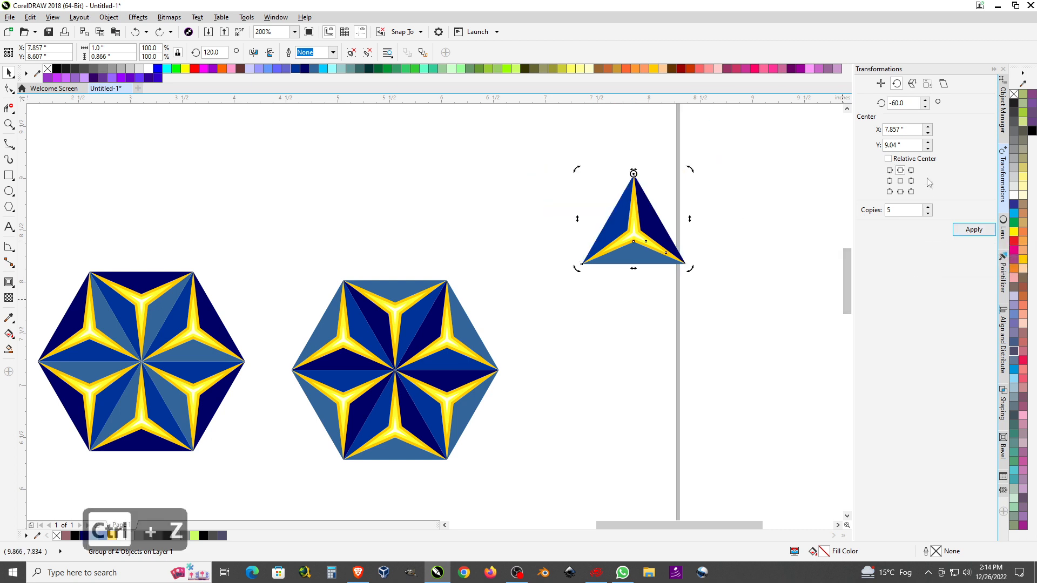
- Create five copies of the triangle in -60° increments about its lower-right corner and move the third hexagon beside the second
click(912, 192)
click(975, 230)
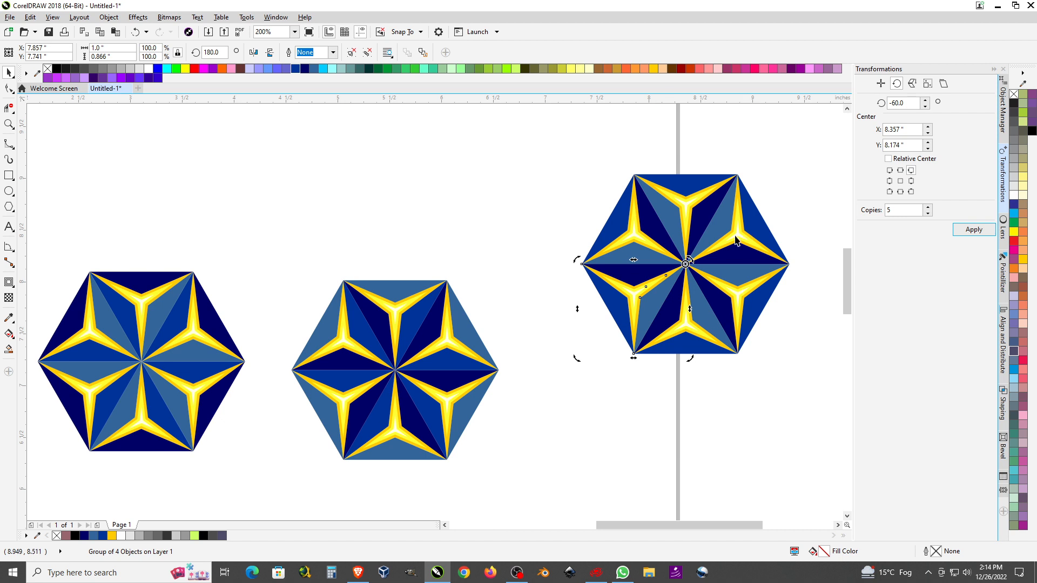
drag(566, 156, 813, 378)
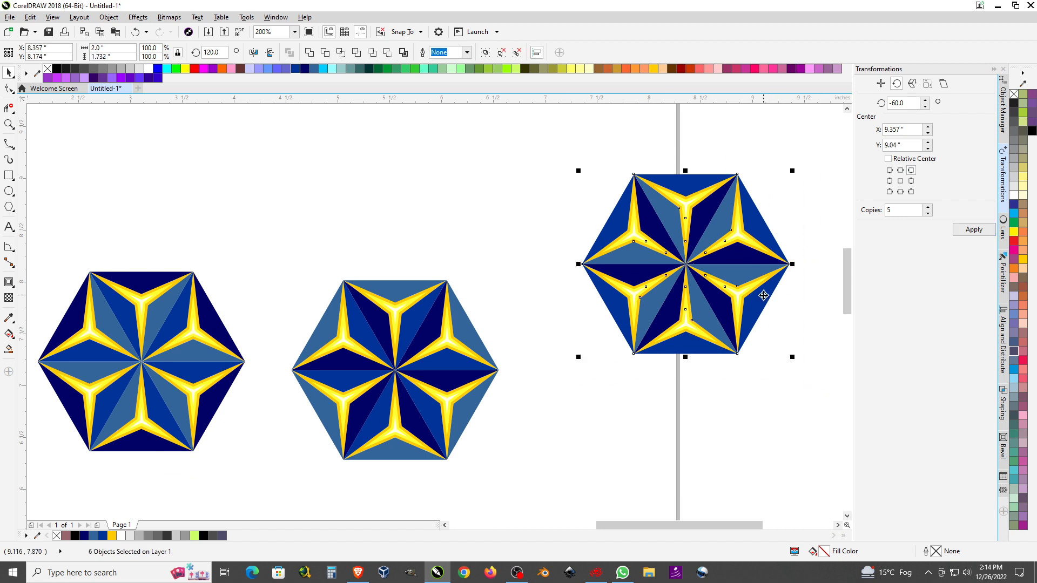
drag(758, 312, 702, 412)
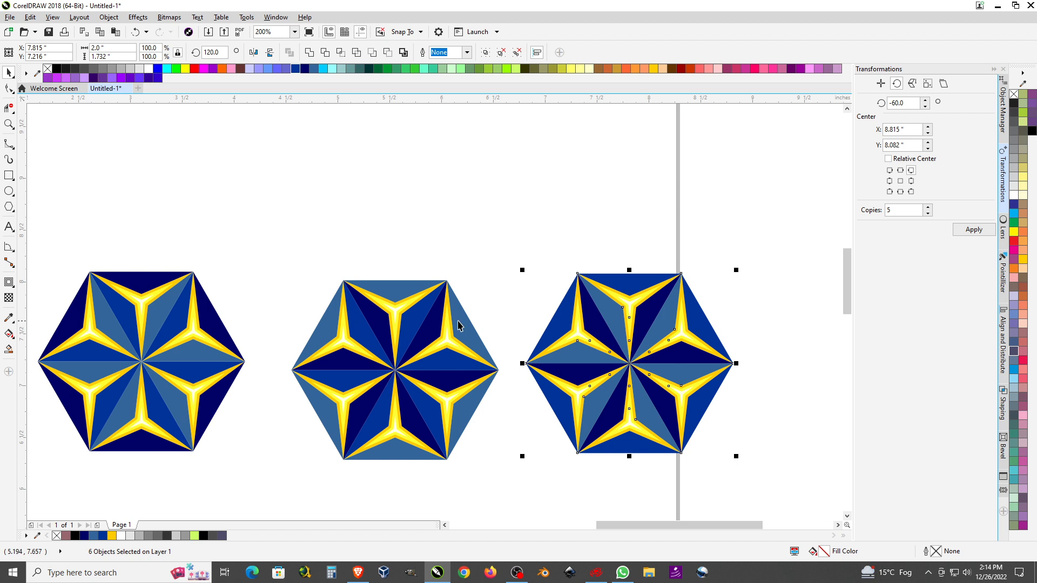
- Group the six triangles of the first blue hexagon
scroll(598, 229, down, 1)
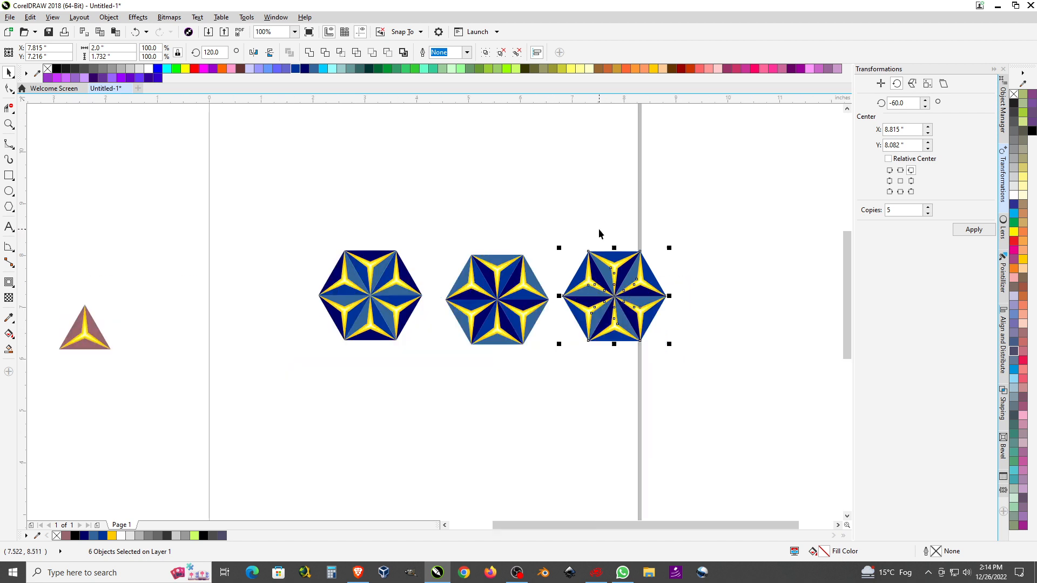
click(394, 335)
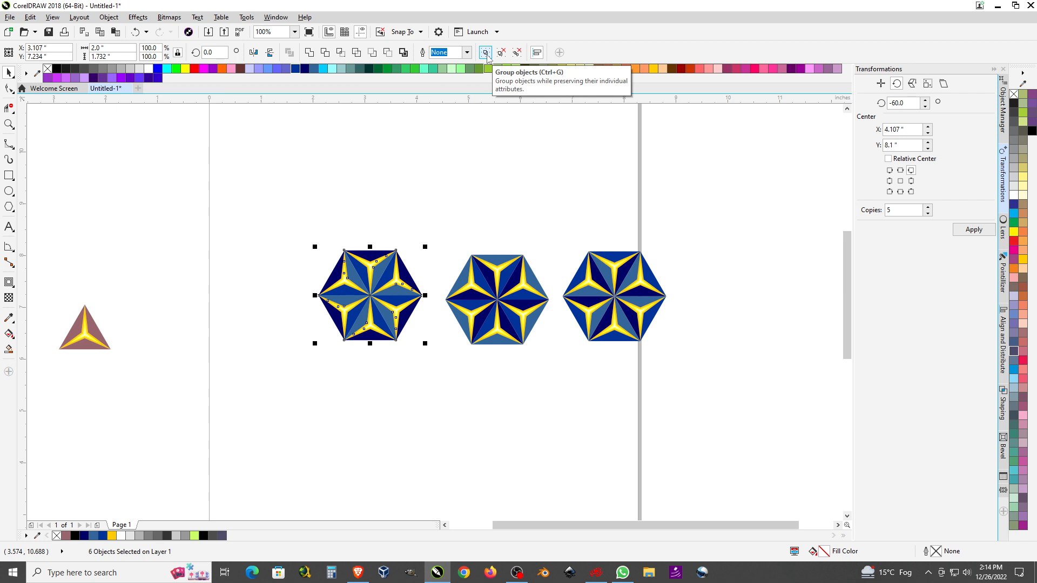
click(493, 157)
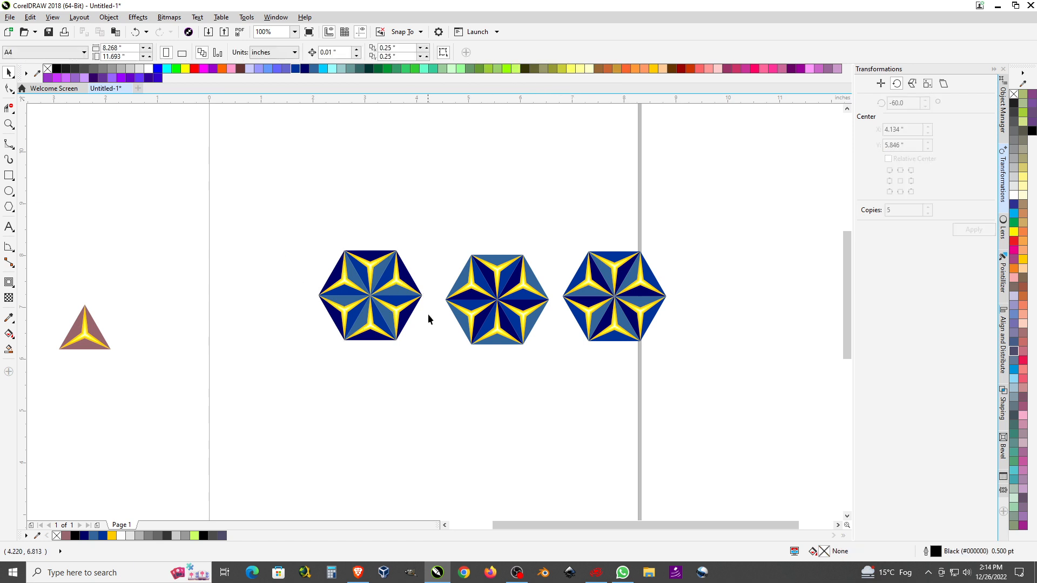
- Ungroup the first blue hexagon and its triangles completely into individual objects
scroll(428, 312, up, 1)
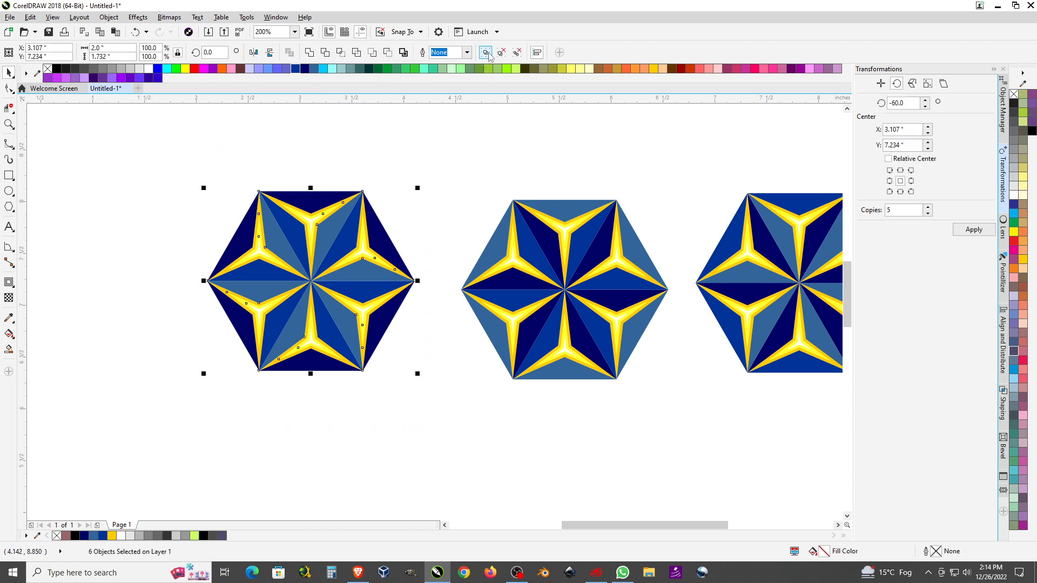
click(500, 53)
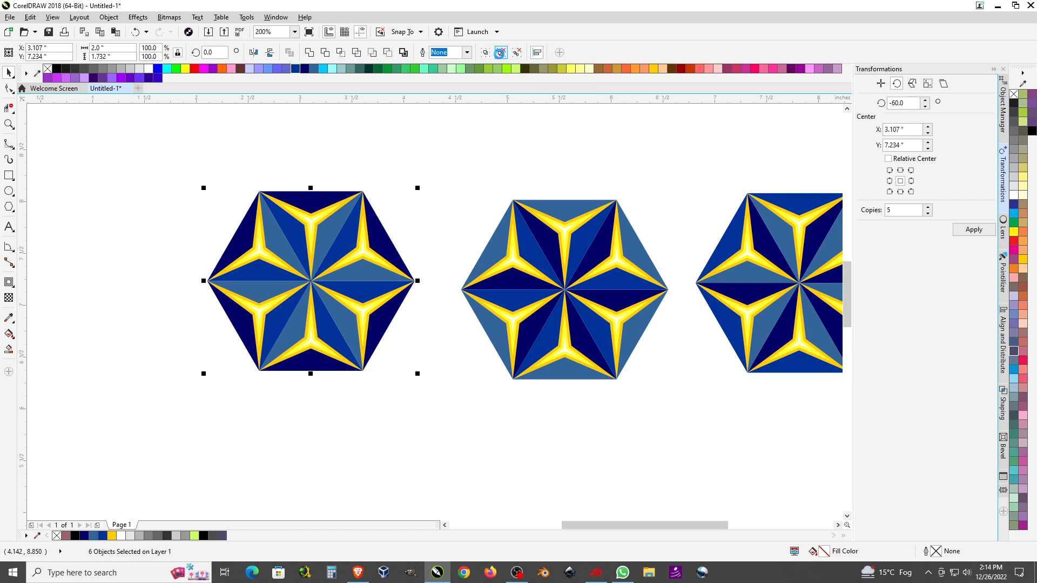
click(487, 141)
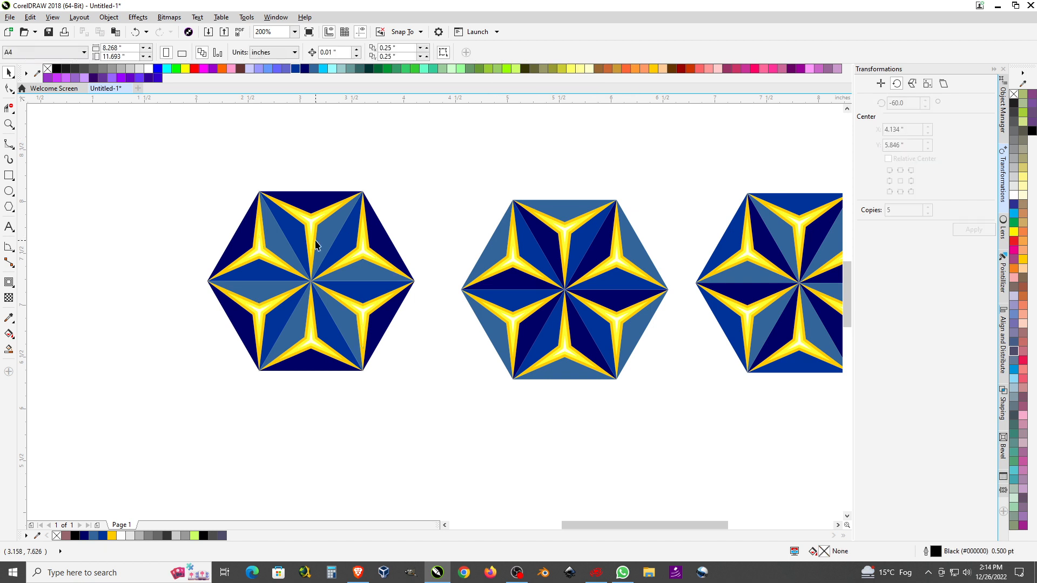
click(259, 255)
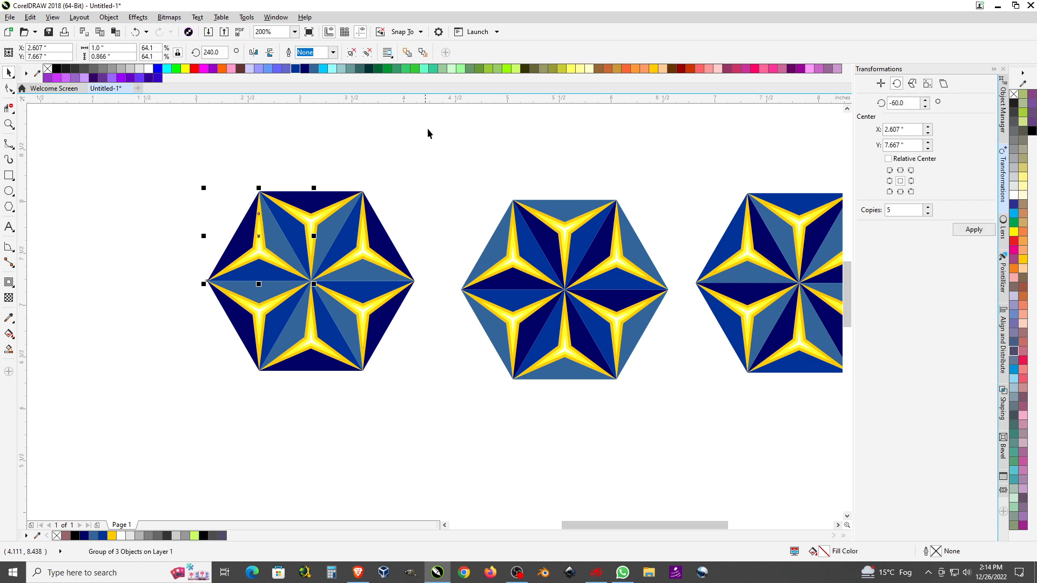
click(371, 52)
click(381, 153)
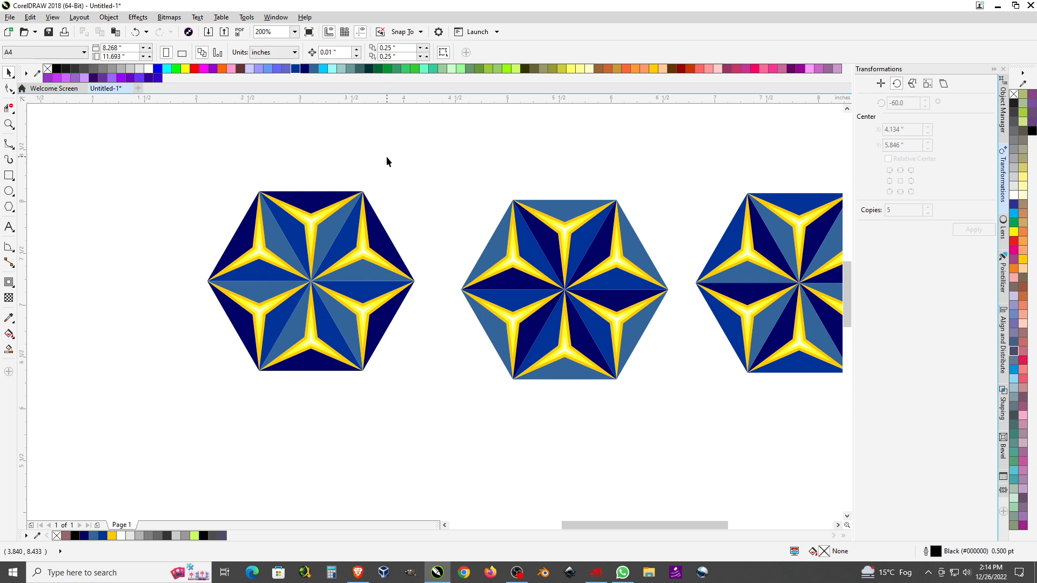
drag(162, 148, 381, 351)
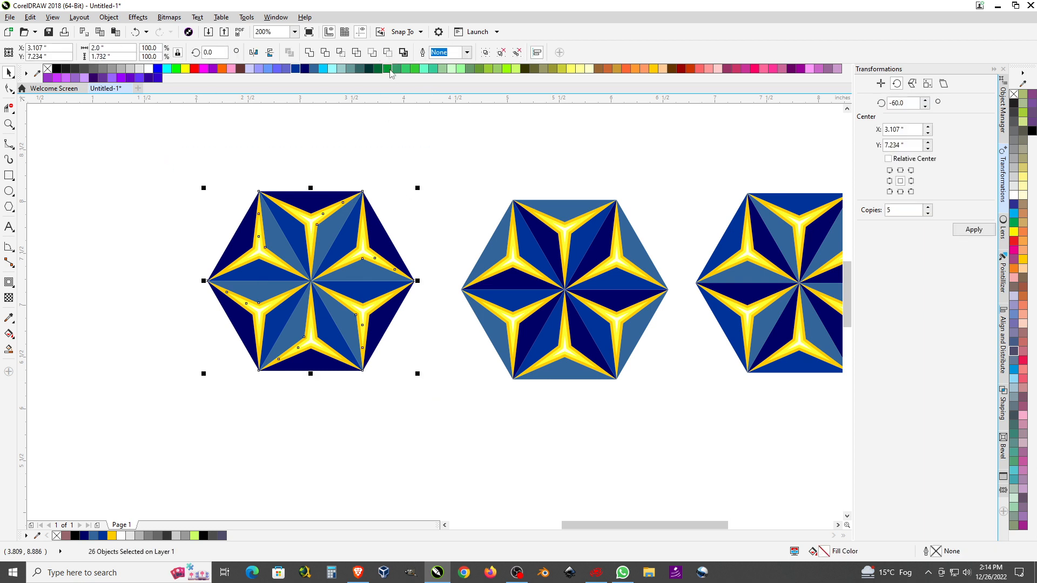
- Ungroup all objects of the second and third hexagons
drag(417, 157, 691, 438)
click(517, 52)
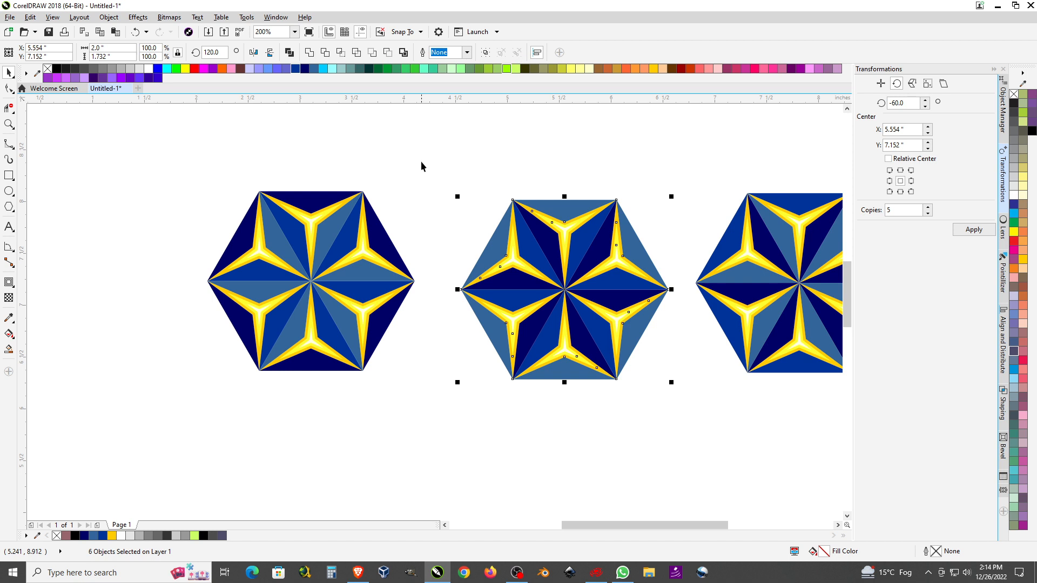
scroll(421, 167, down, 2)
drag(581, 207, 670, 282)
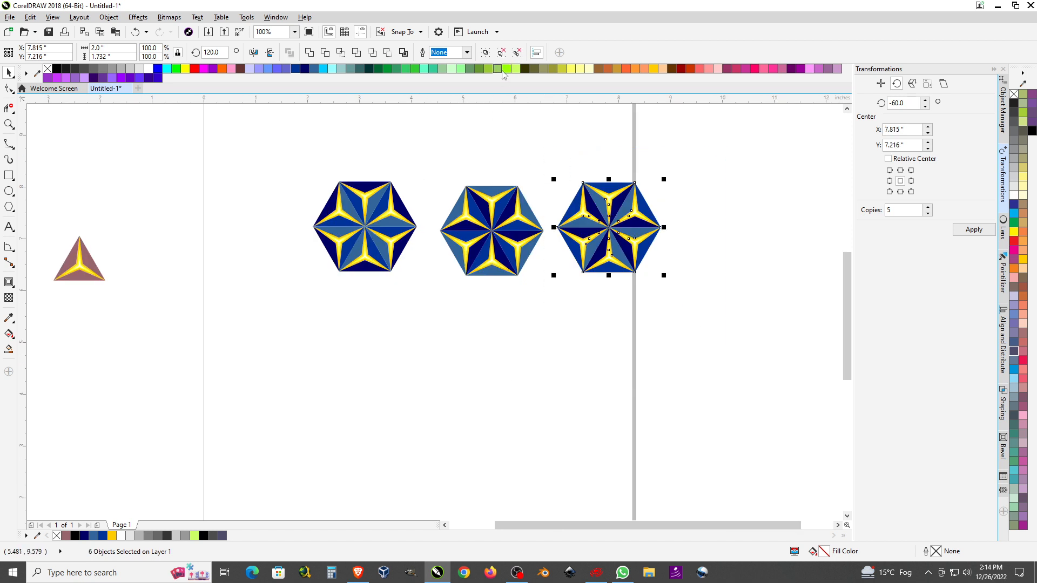
click(491, 144)
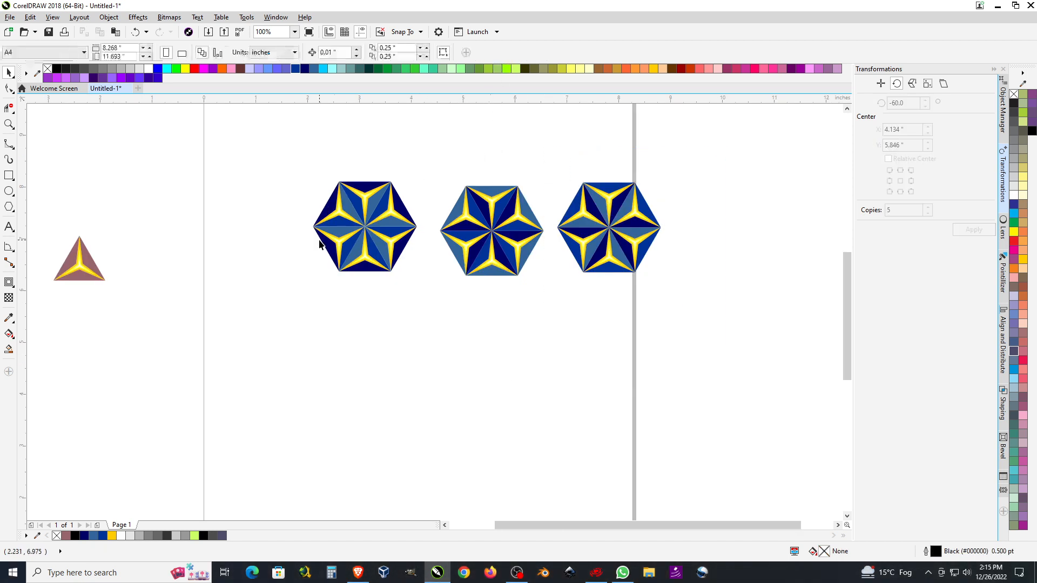
- Try red, black and white fills on the innermost star of the first hexagon's upper-left triangle, and undo the white fill
scroll(319, 236, up, 4)
click(351, 164)
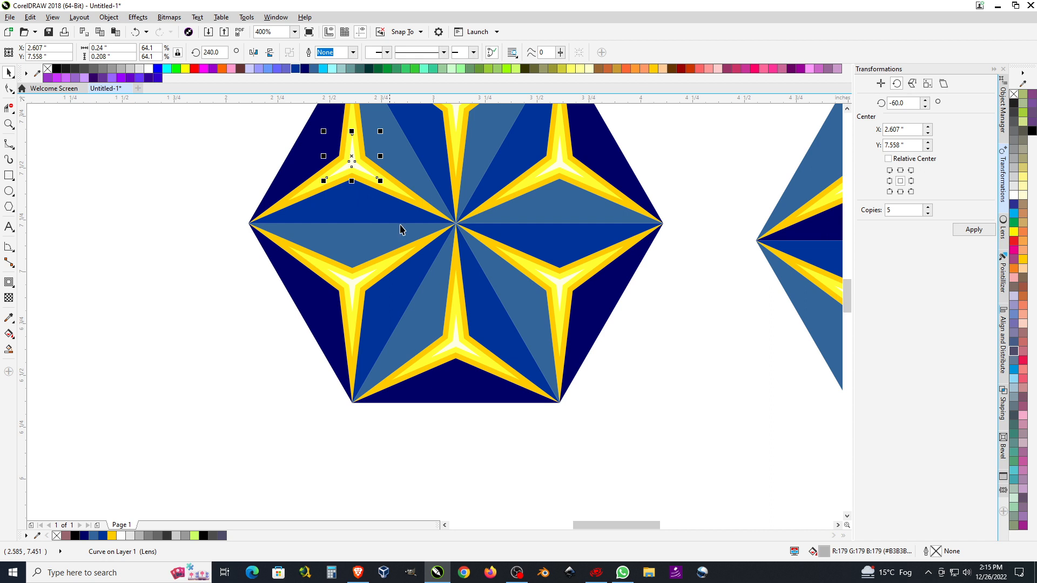
click(1017, 240)
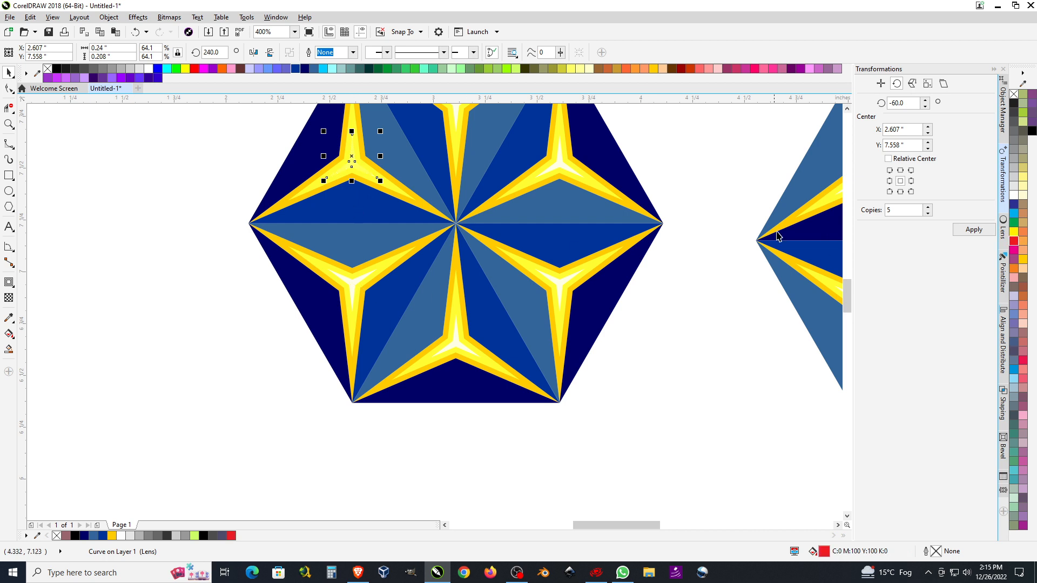
click(1013, 104)
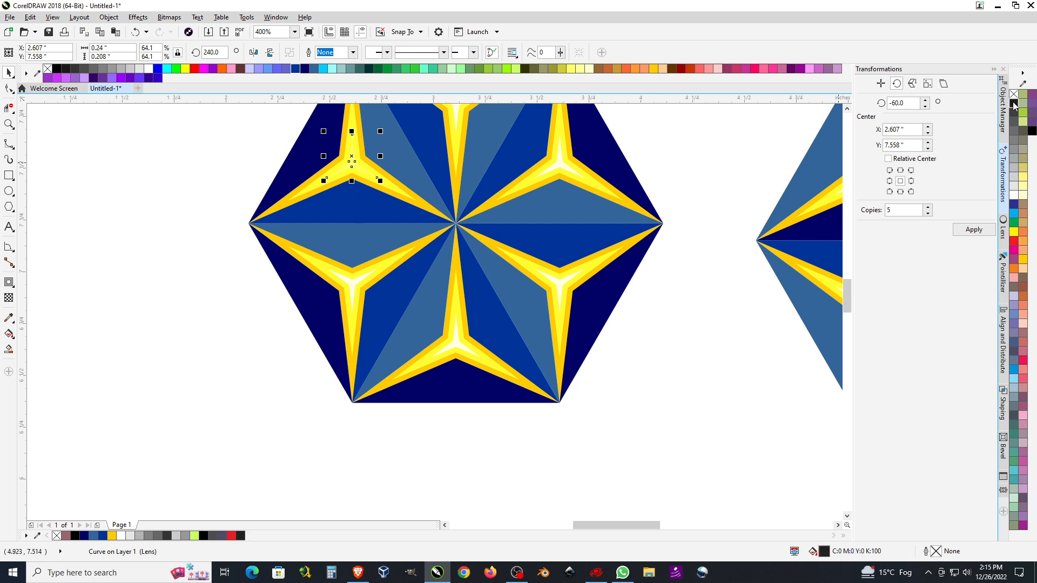
click(1017, 195)
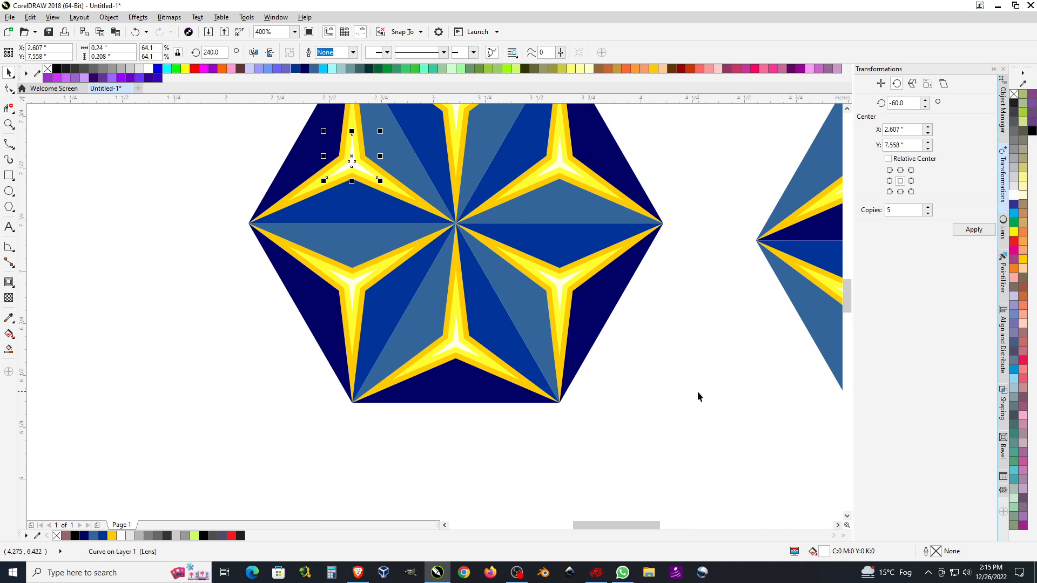
key(ctrl+z)
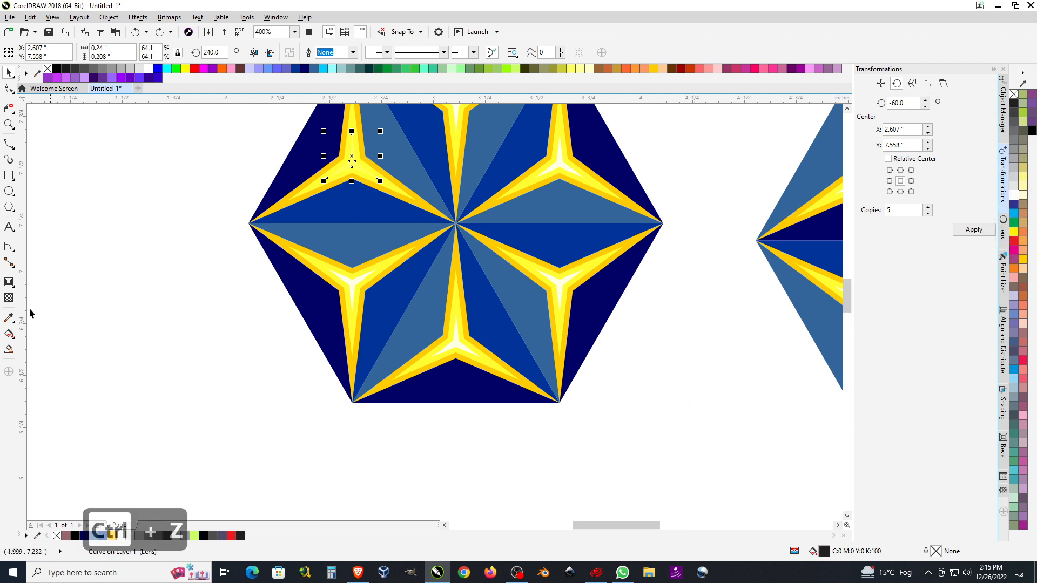
- Set the transparency merge mode to Normal for the innermost stars of the first hexagon's upper-left and lower-left triangles
click(9, 298)
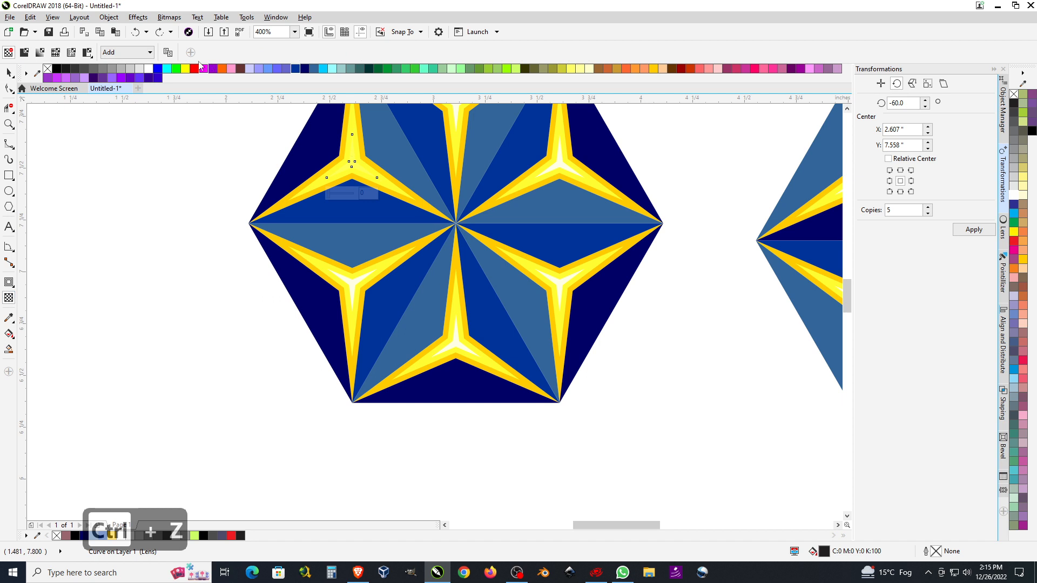
click(150, 52)
click(117, 65)
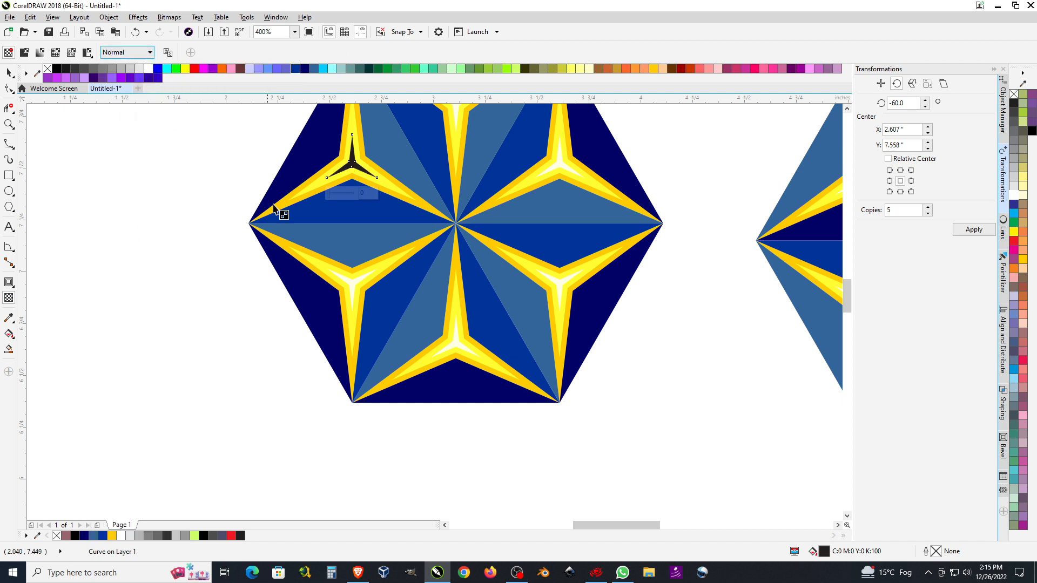
click(352, 287)
click(359, 287)
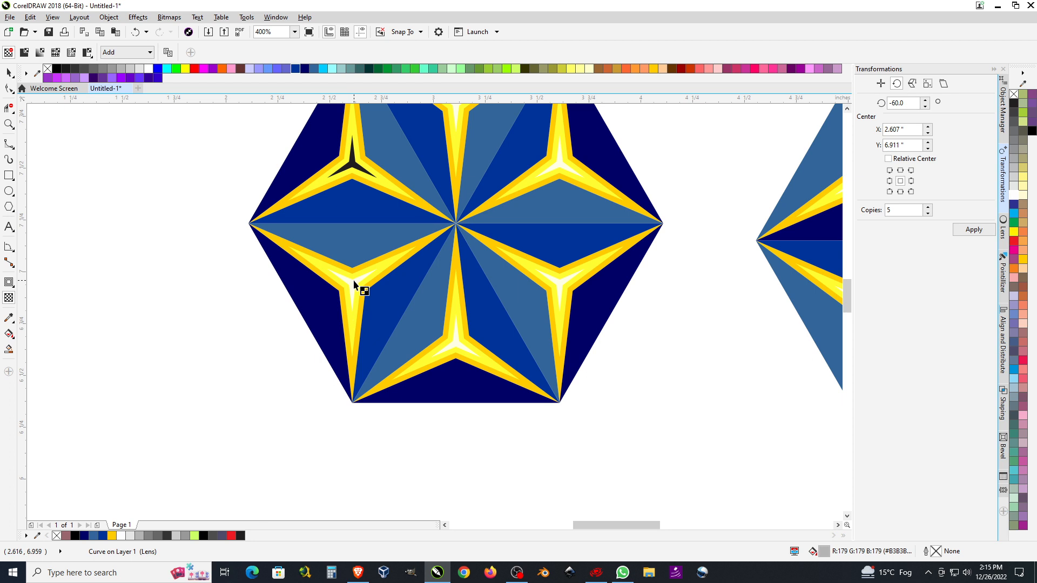
click(146, 53)
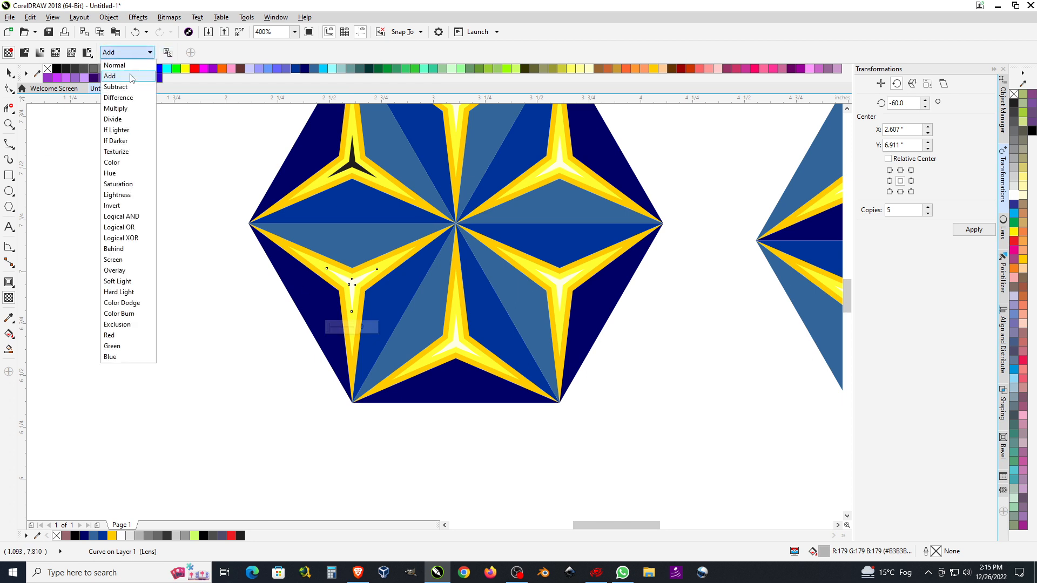
click(116, 66)
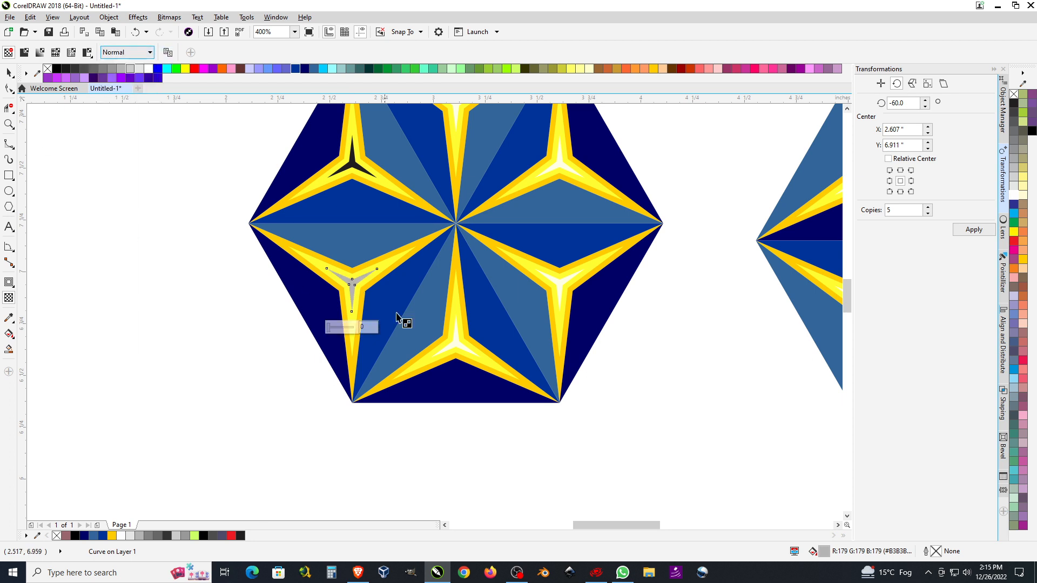
- Set the transparency merge mode to Normal for the innermost stars of the bottom and lower-right triangles
click(455, 344)
click(136, 52)
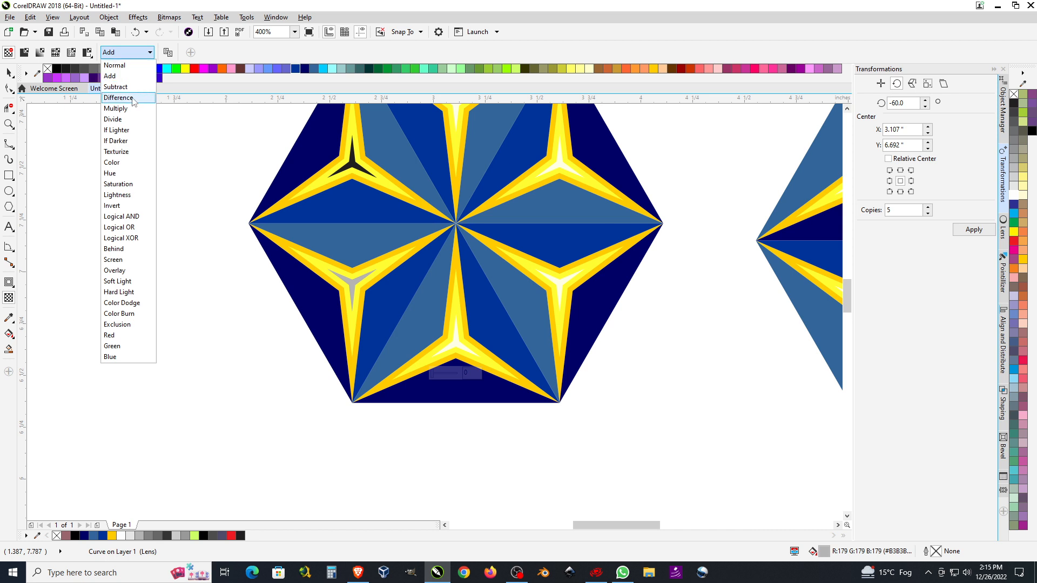
click(114, 65)
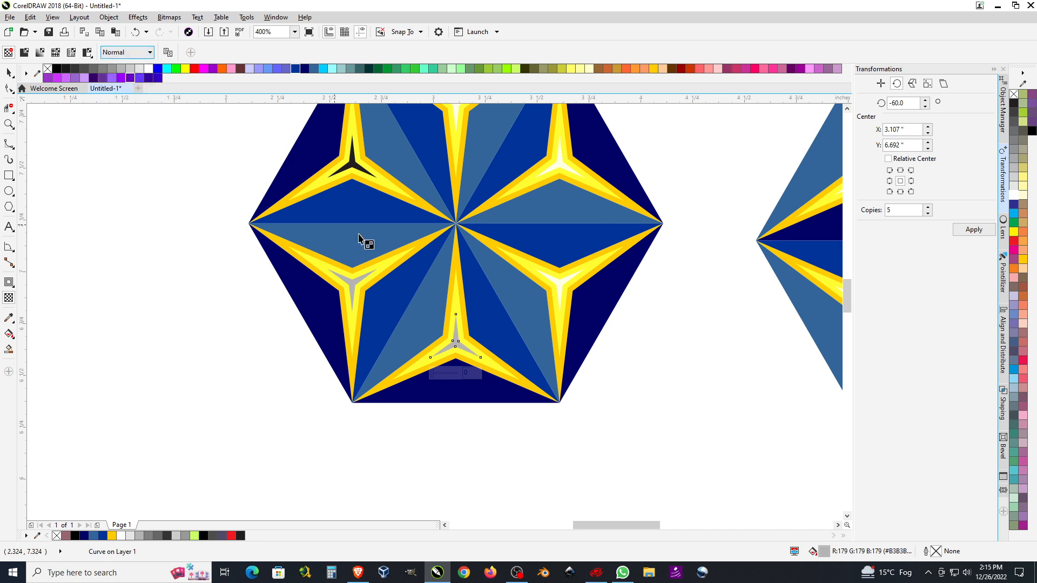
click(561, 286)
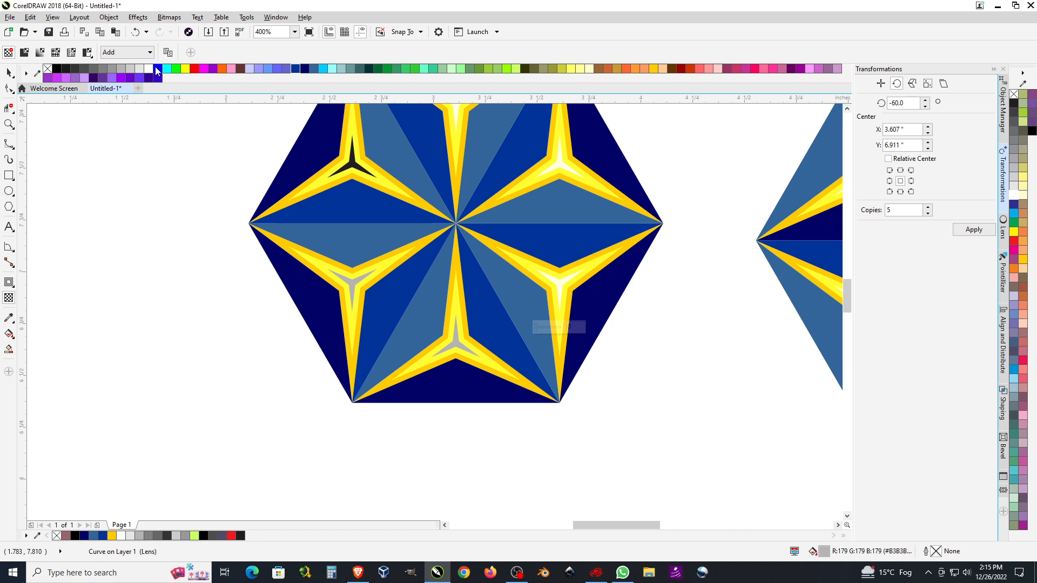
click(147, 53)
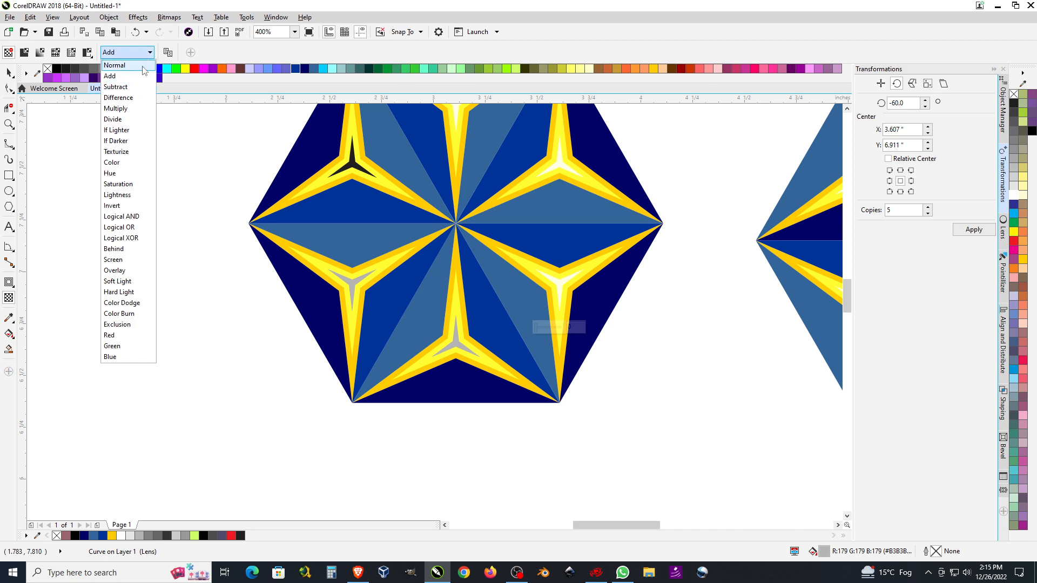
click(124, 64)
- Set the transparency merge mode to Normal for the innermost stars of the upper-right and top triangles
click(566, 166)
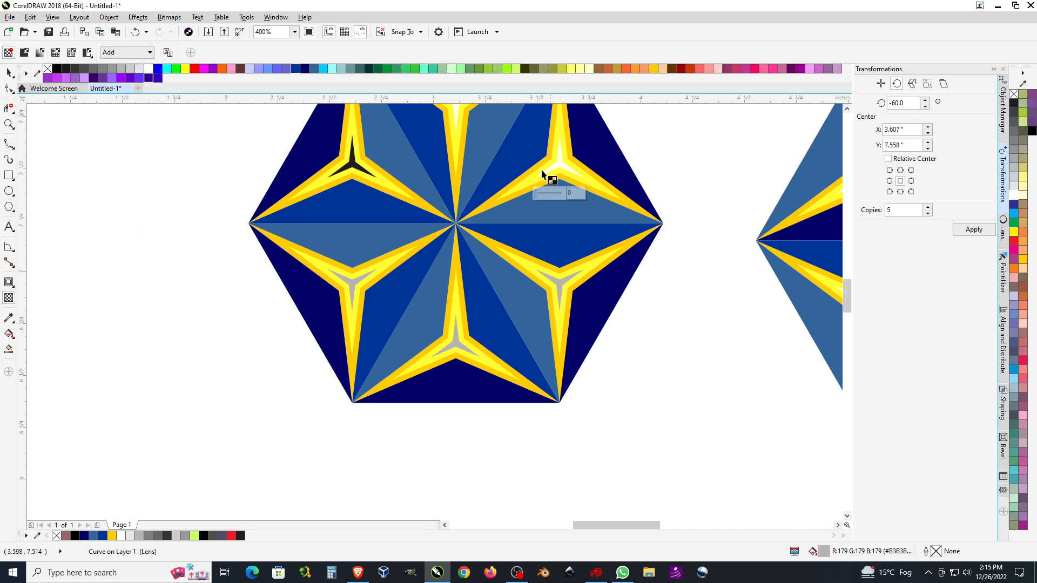
click(136, 52)
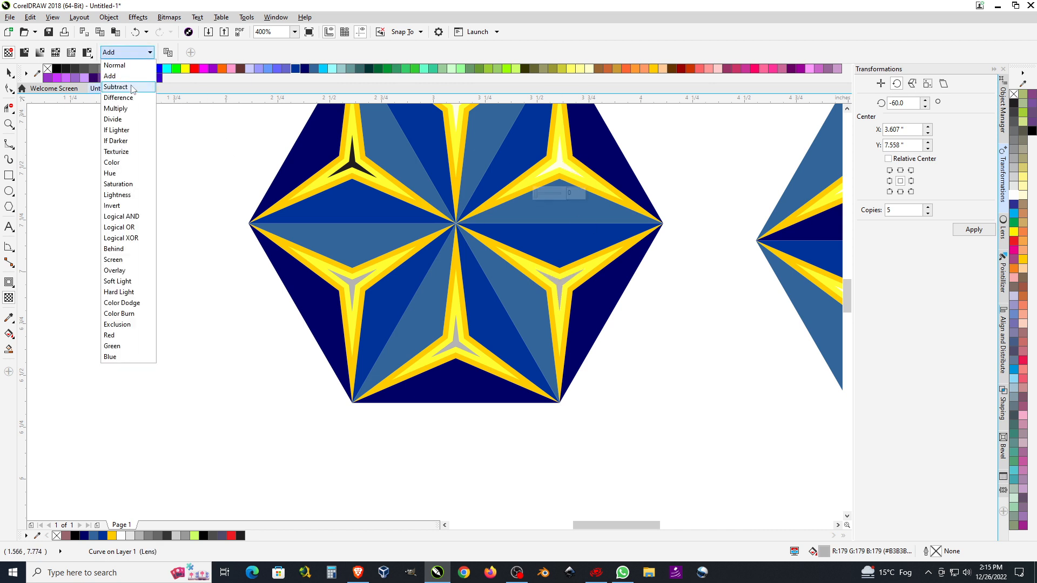
click(134, 66)
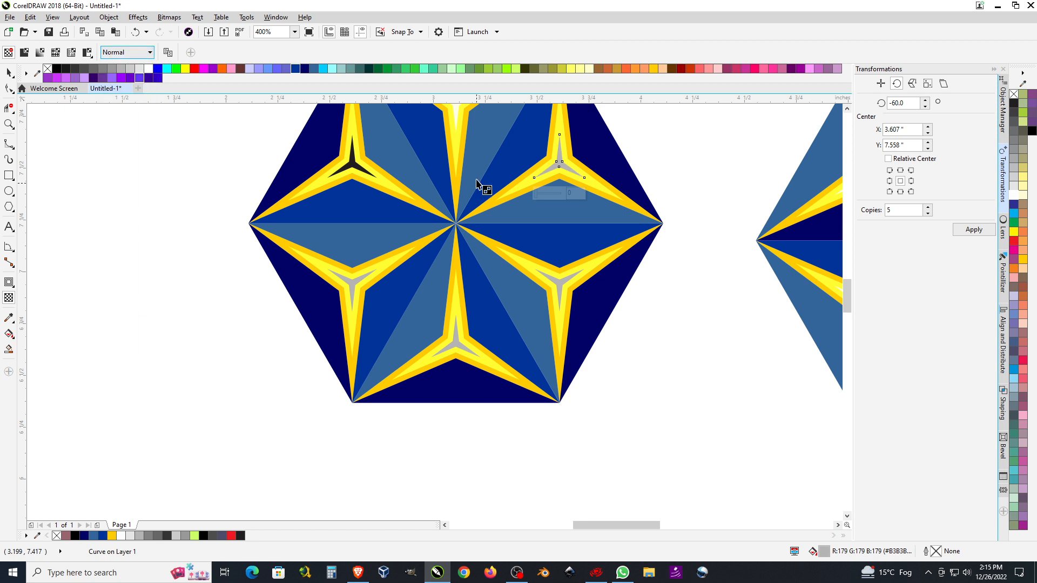
click(458, 109)
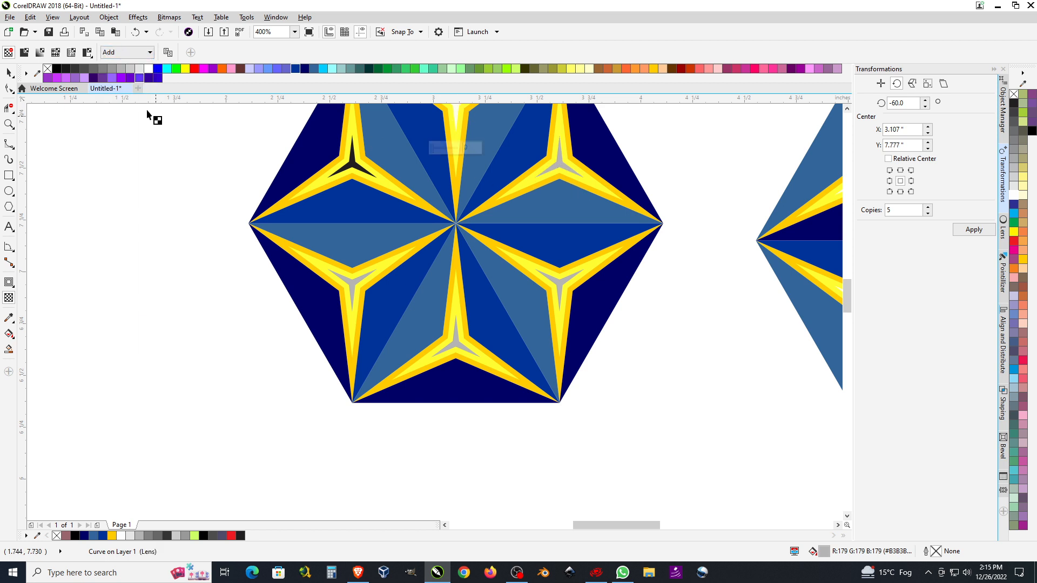
click(141, 54)
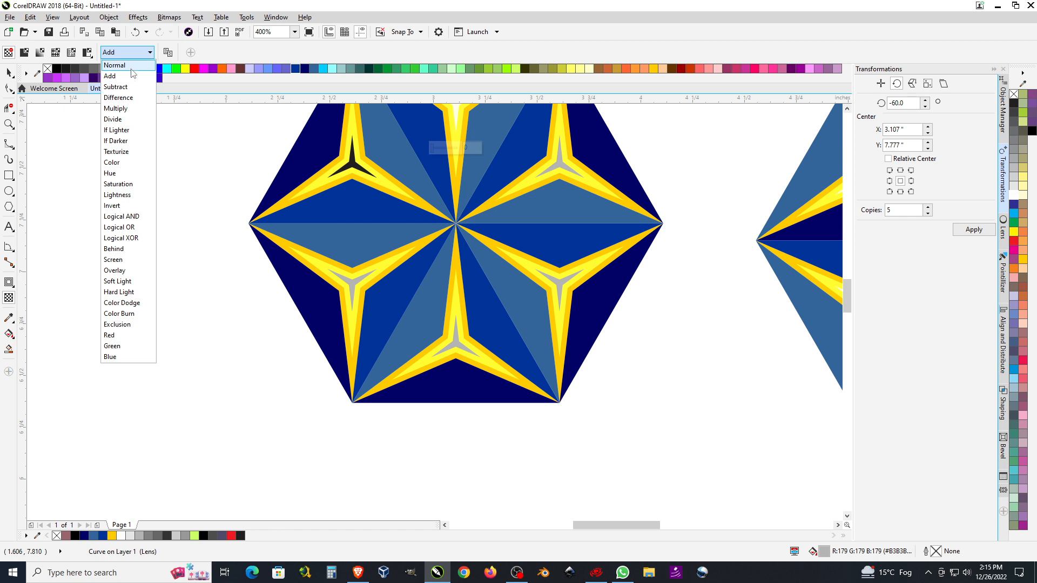
click(131, 65)
scroll(415, 259, down, 1)
scroll(412, 243, up, 1)
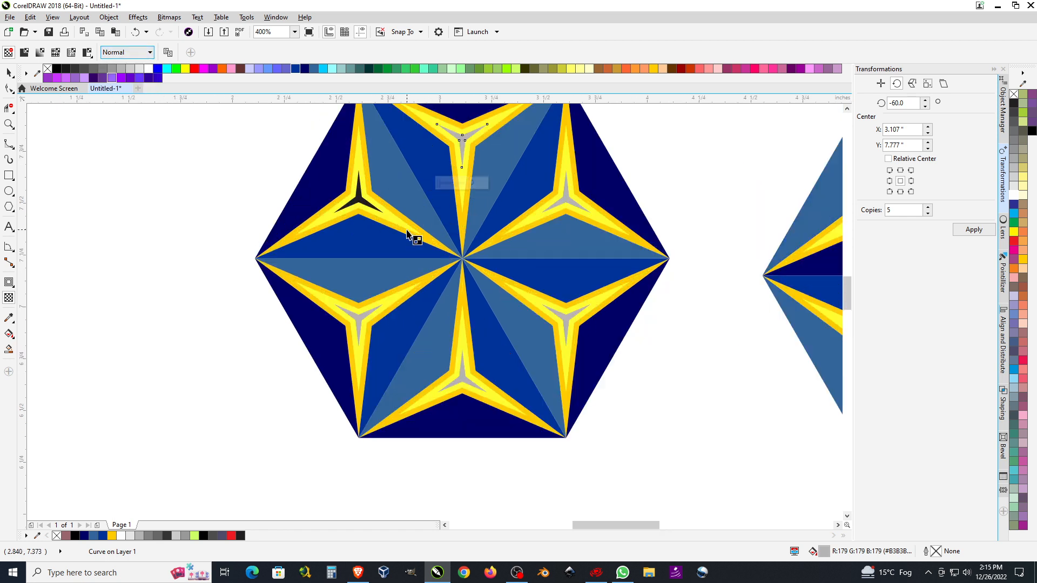
- Sample the grey of the top triangle's innermost star and apply it to the black star in the upper-left triangle
click(361, 199)
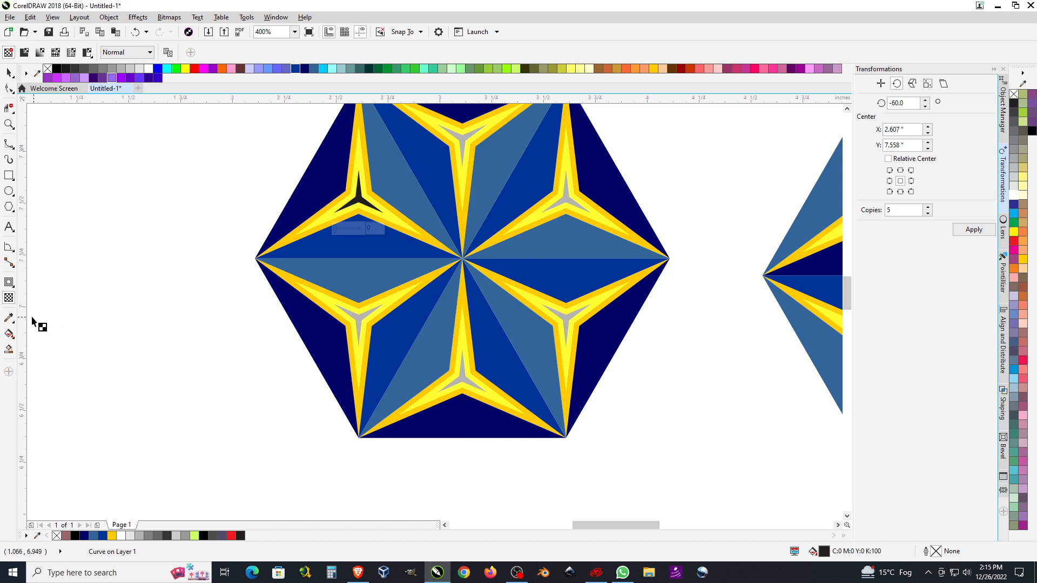
click(9, 318)
click(462, 142)
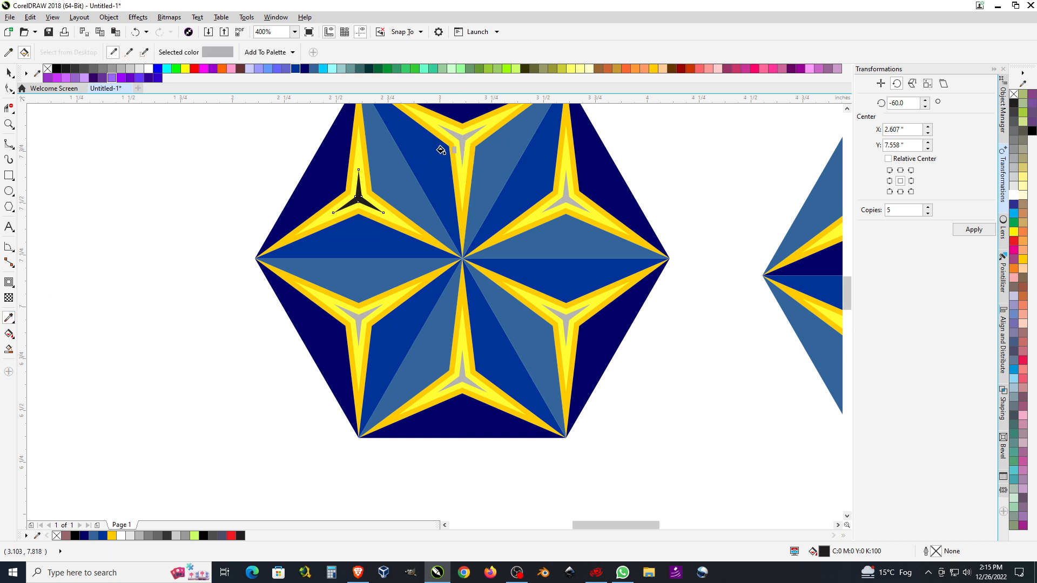
click(357, 200)
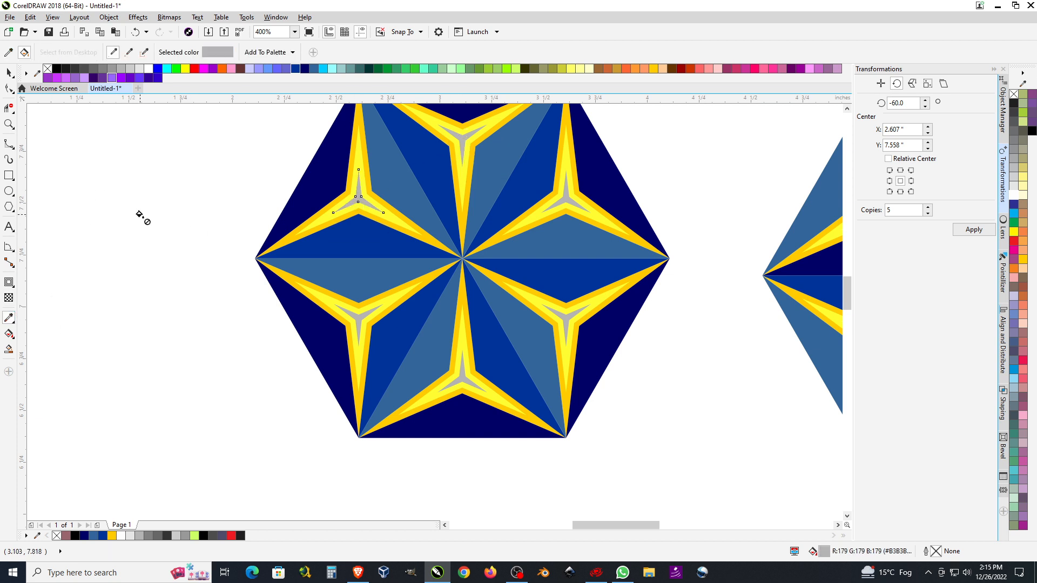
- Group all 36 objects of the first hexagon, the one with grey innermost stars
click(10, 73)
click(115, 229)
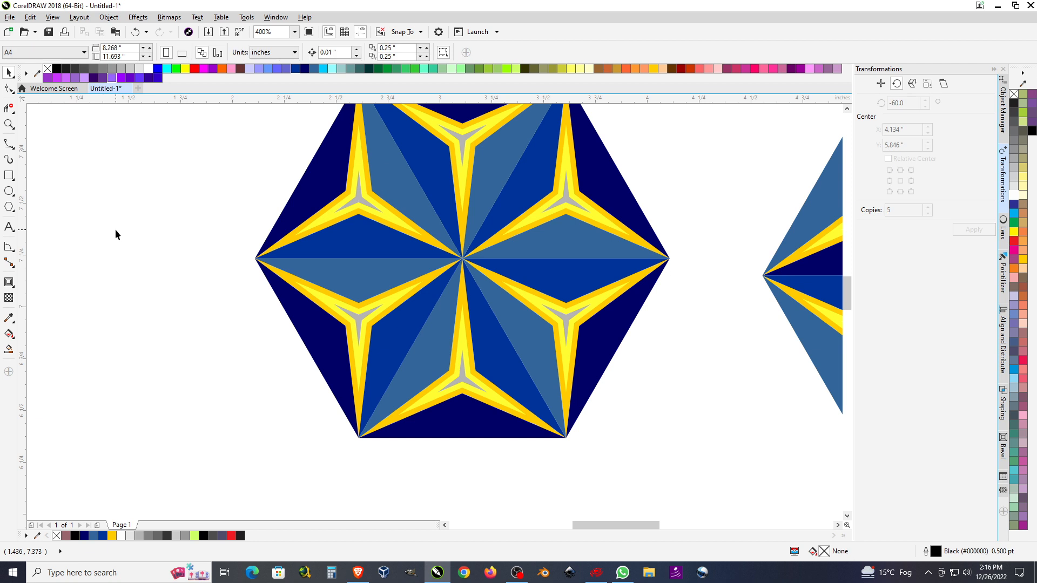
scroll(115, 229, down, 2)
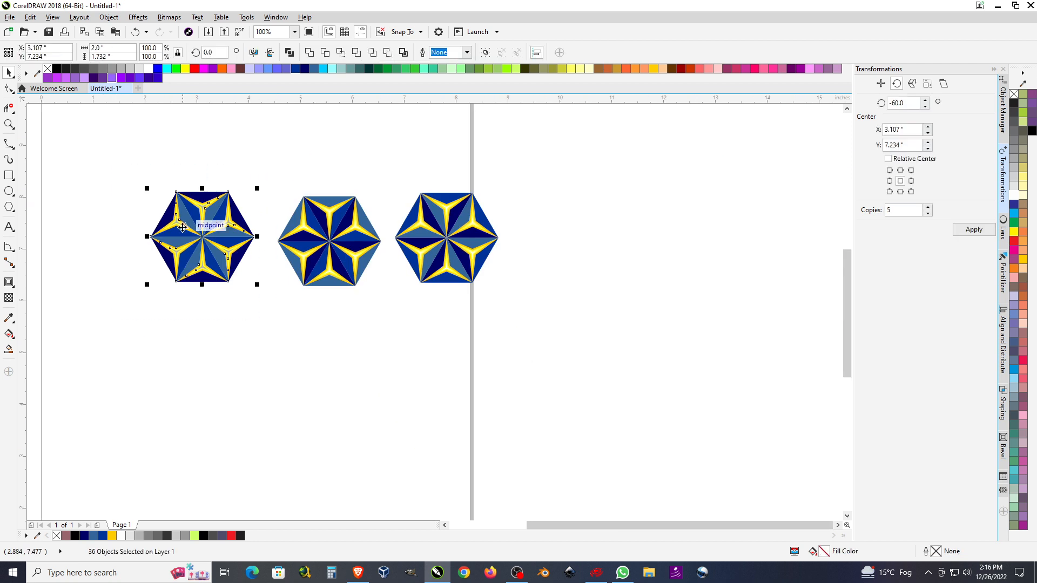
scroll(179, 224, up, 1)
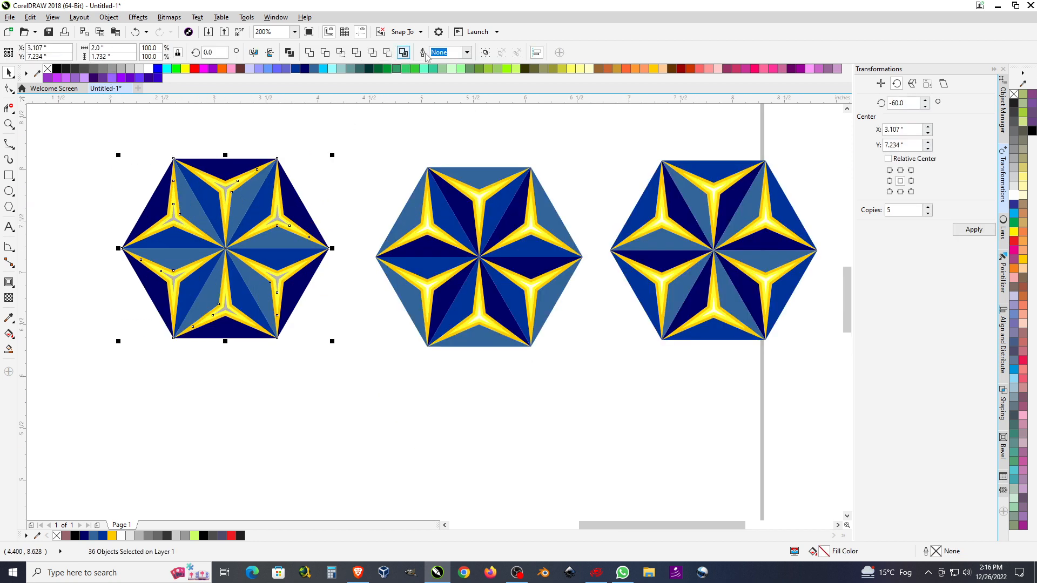
click(486, 52)
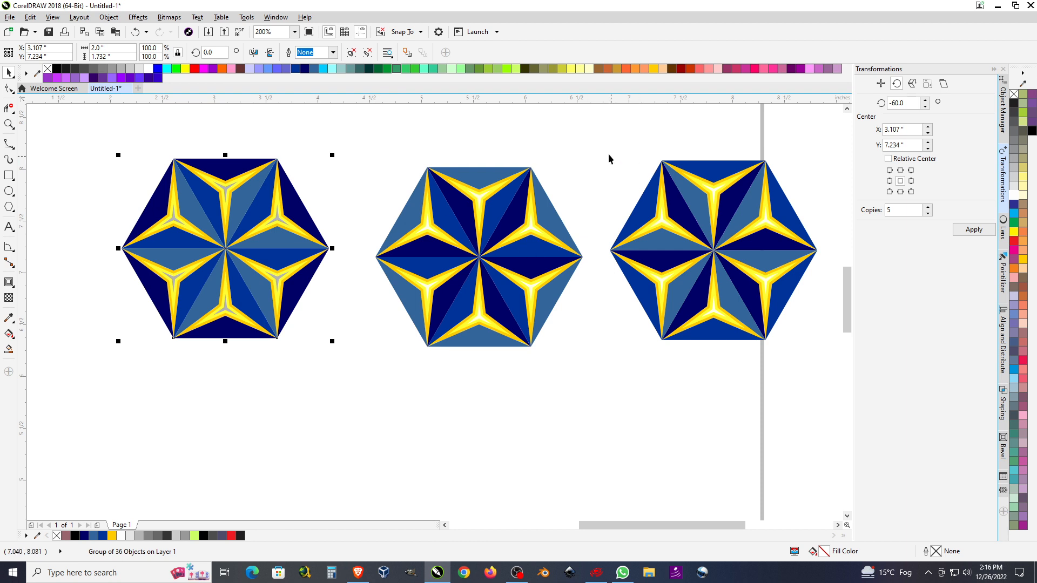
scroll(770, 222, up, 1)
scroll(470, 231, down, 1)
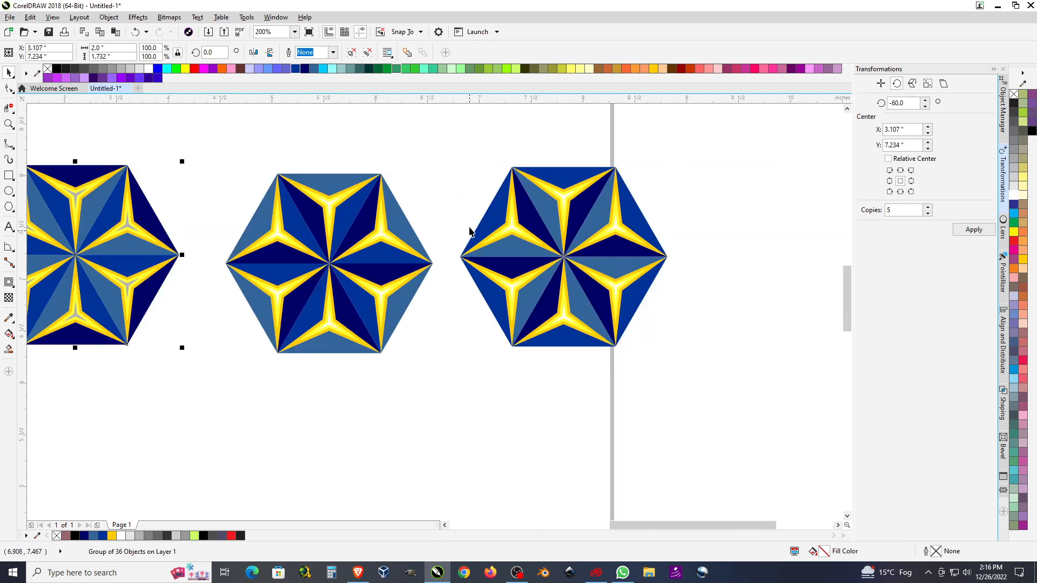
drag(444, 138, 748, 371)
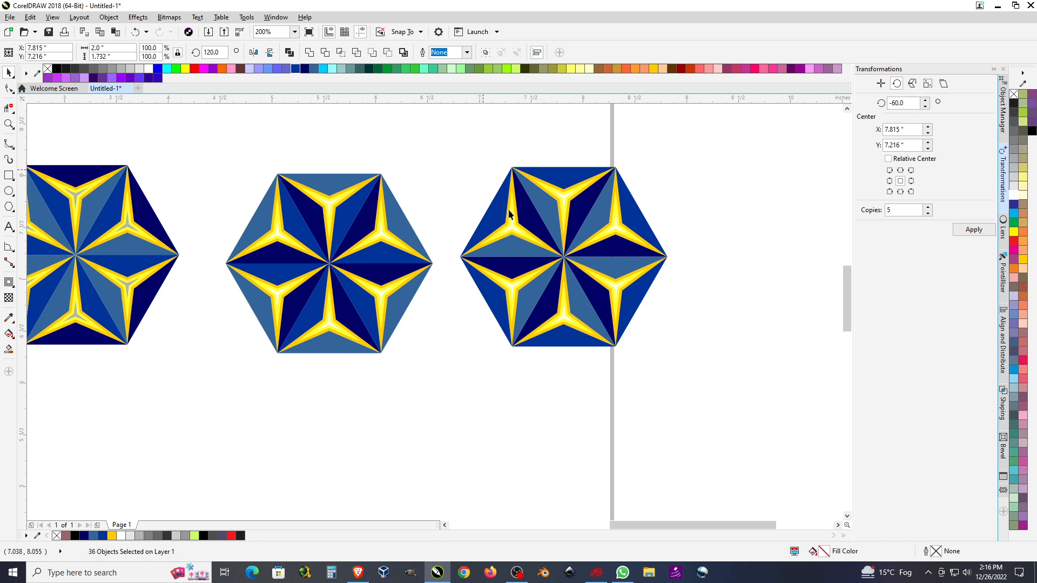
key(Escape)
- Set the transparency merge mode to Normal for all six innermost stars of the third hexagon
scroll(519, 224, up, 1)
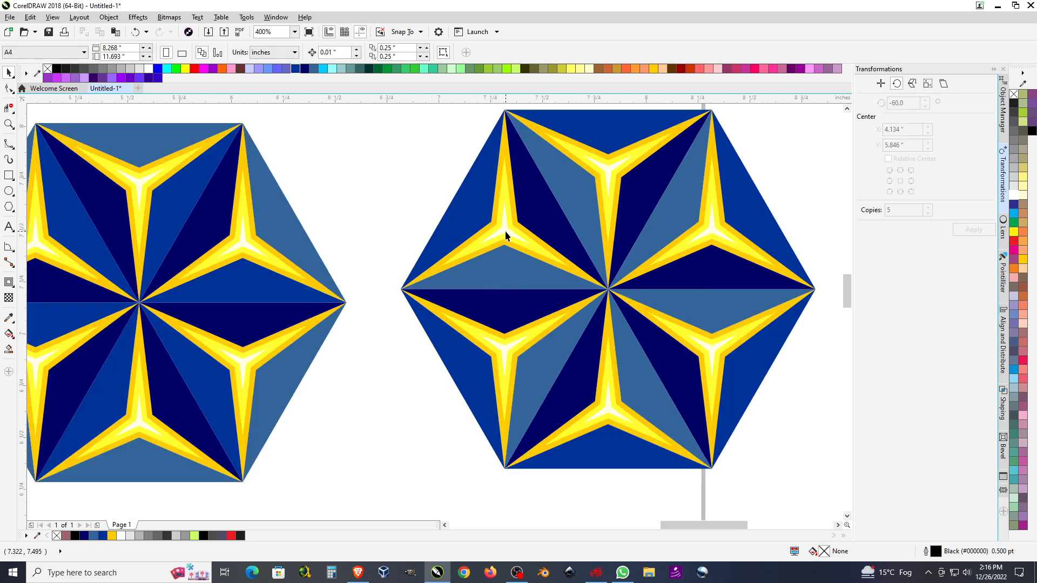
click(505, 229)
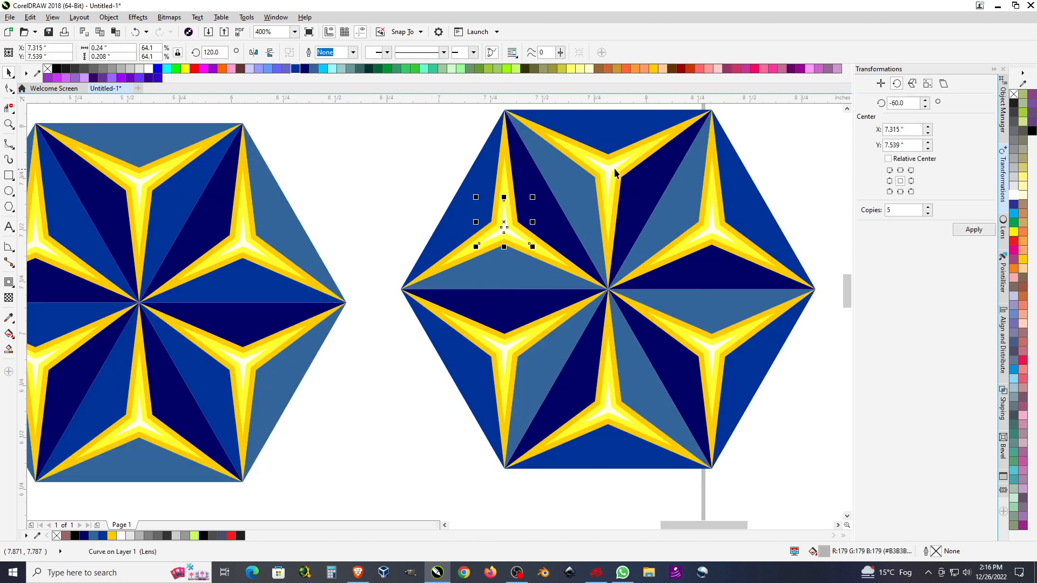
shift+click(604, 166)
shift+click(716, 232)
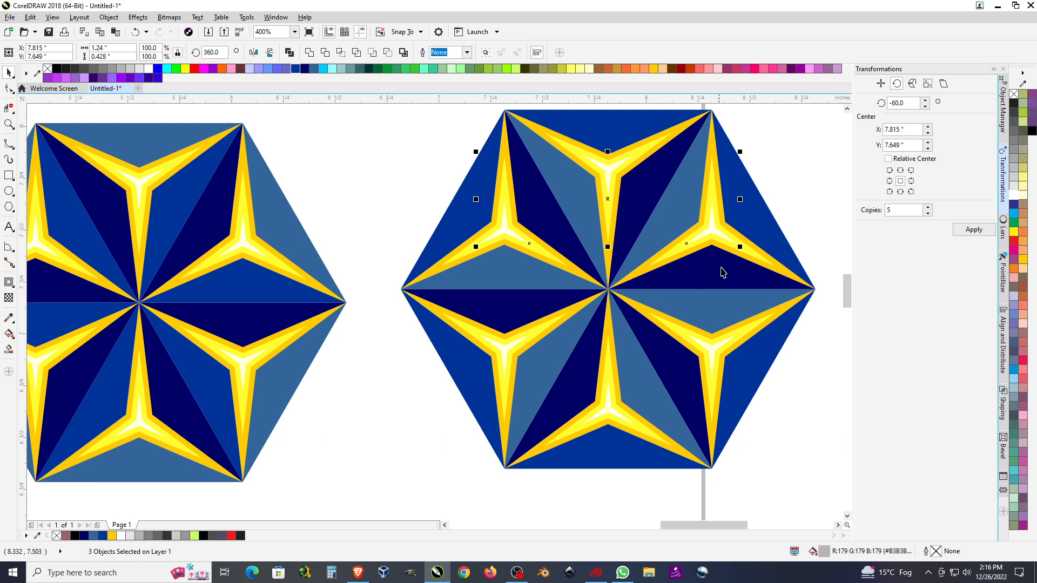
shift+click(712, 354)
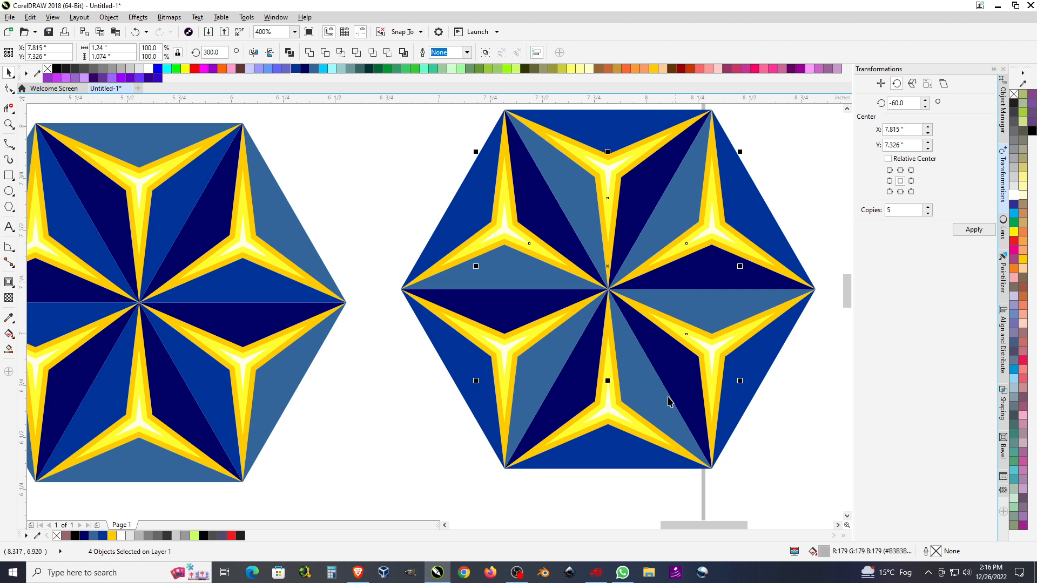
shift+click(615, 412)
shift+click(504, 354)
click(9, 299)
click(146, 52)
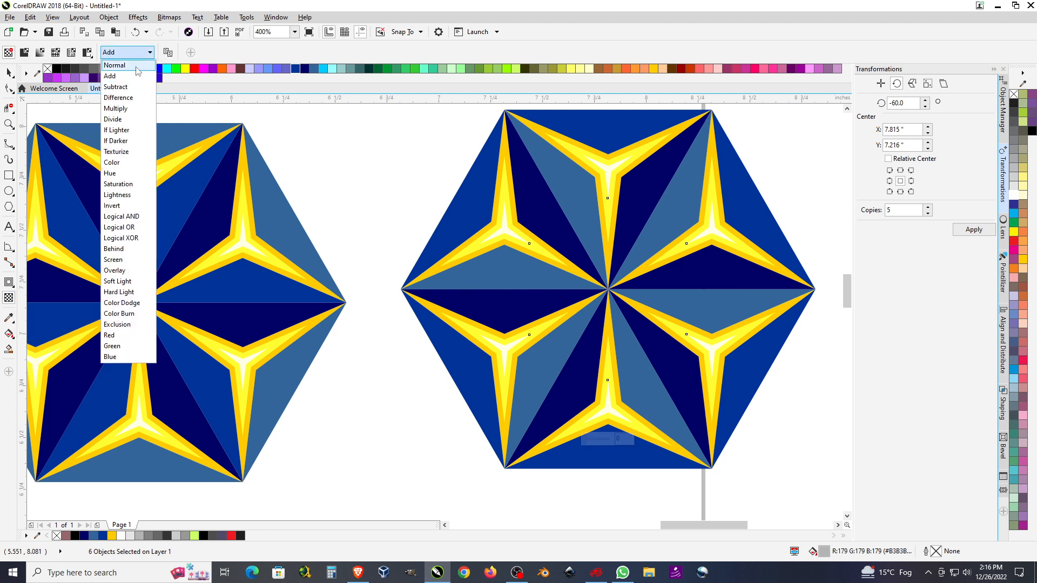
click(115, 65)
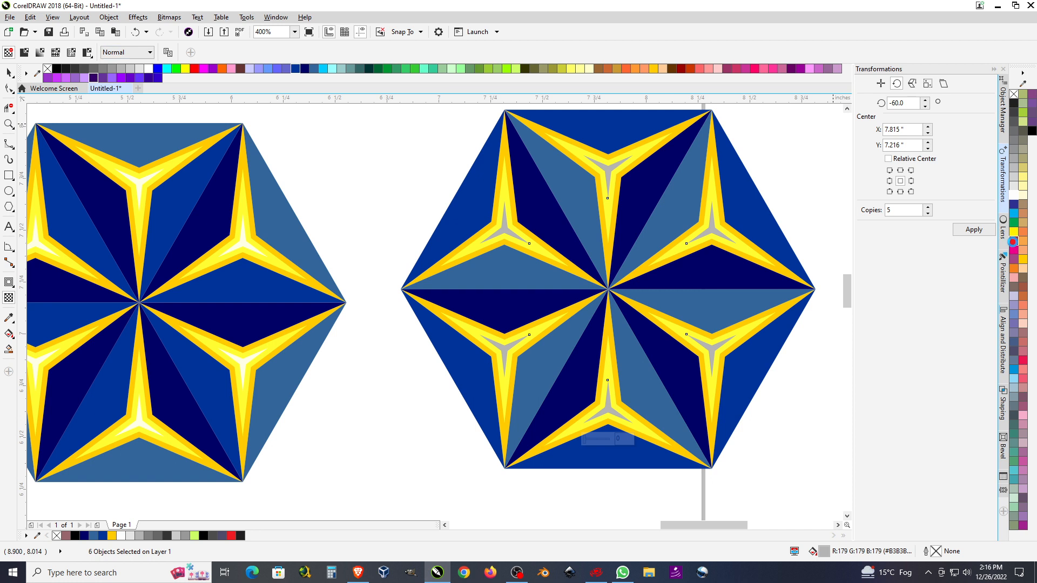
- Fill the third hexagon's six innermost stars with red (C:0 M:100 Y:100 K:0)
click(1012, 241)
scroll(580, 205, down, 4)
scroll(581, 204, up, 2)
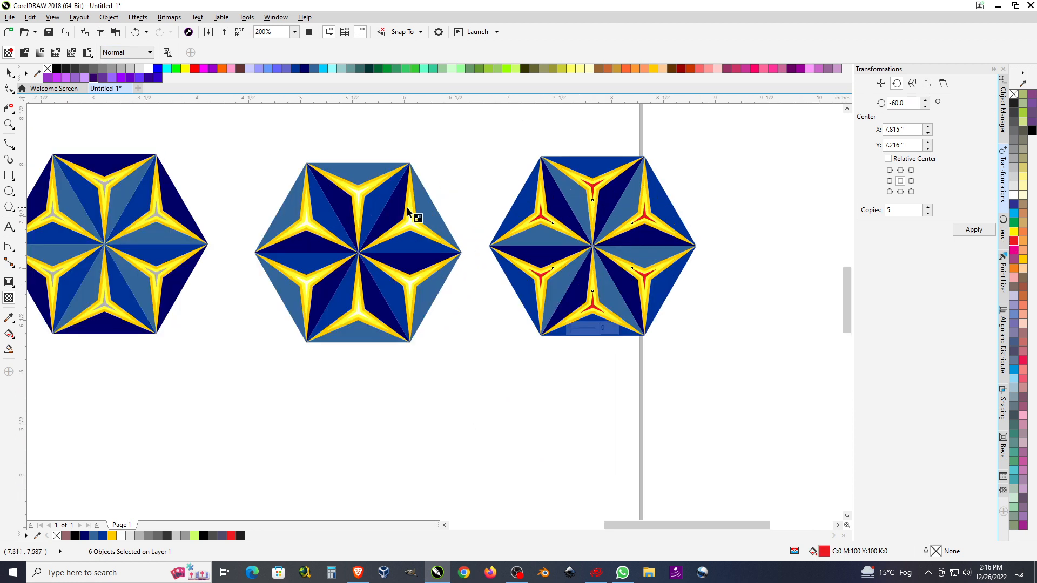
- Group the 36 objects of the red-star hexagon and the 36 objects of the middle hexagon as two separate groups
click(8, 73)
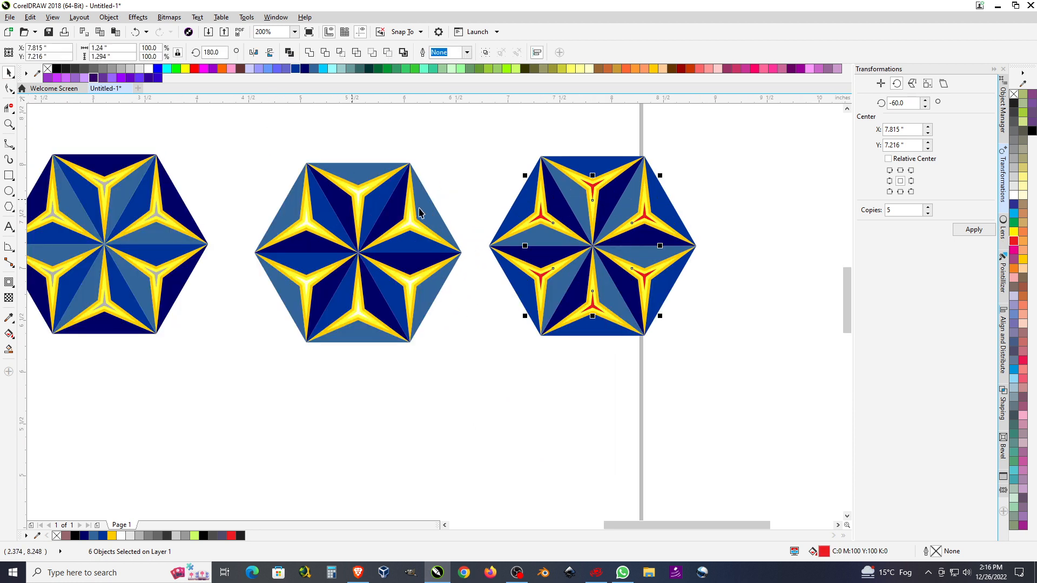
drag(452, 121, 758, 401)
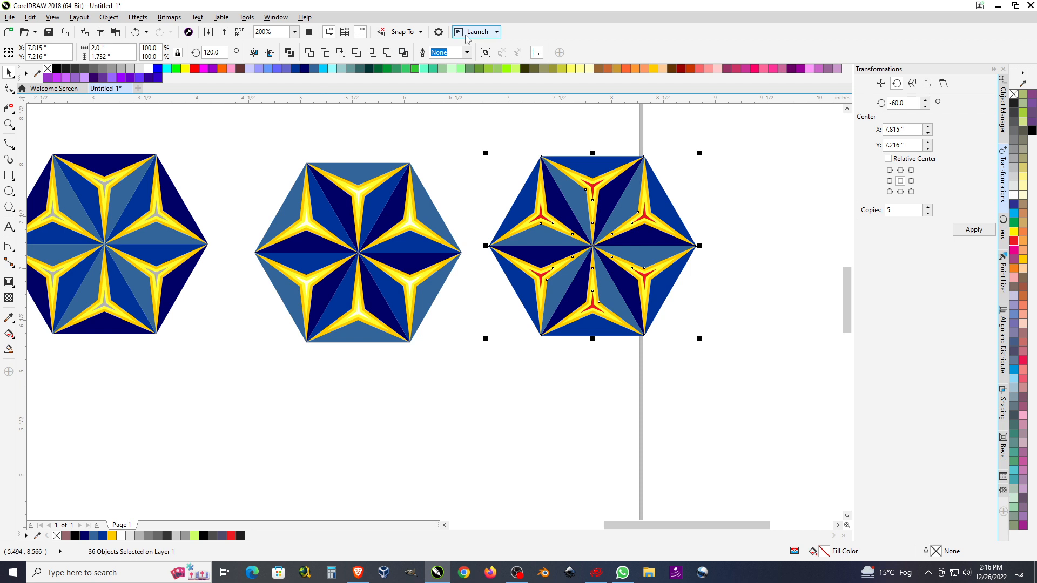
key(ctrl+g)
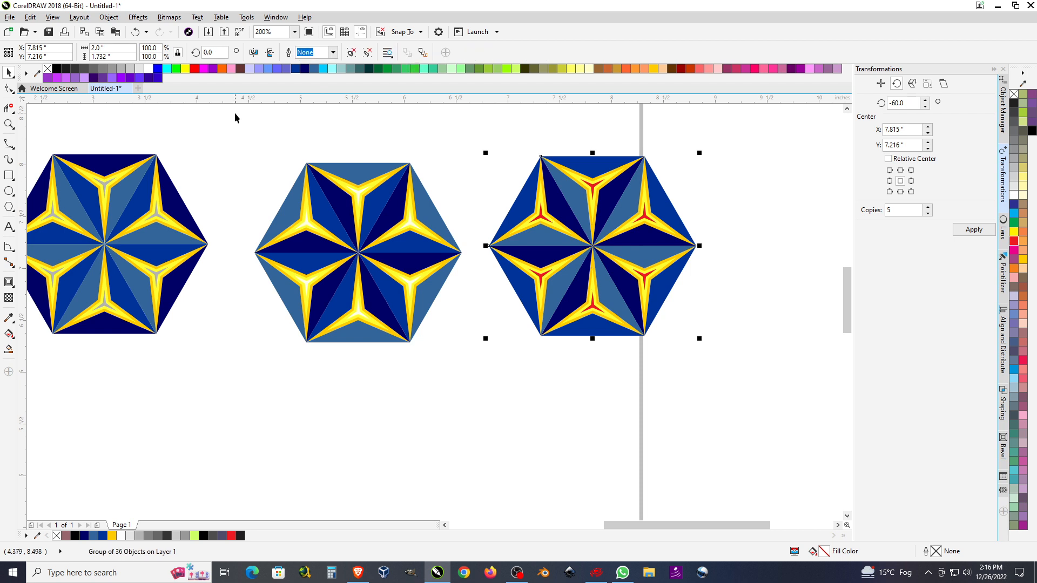
drag(235, 113, 506, 387)
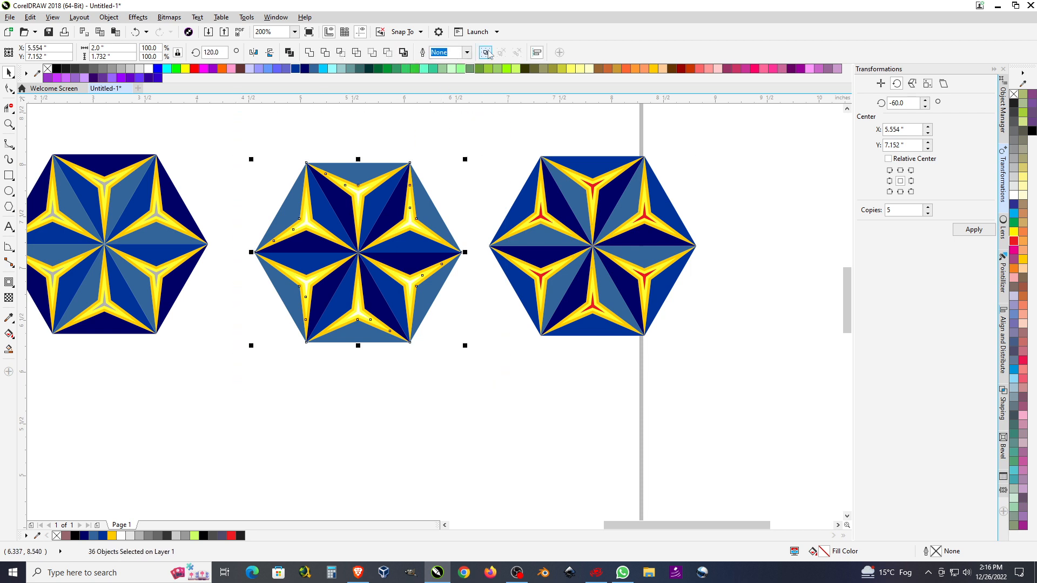
click(486, 53)
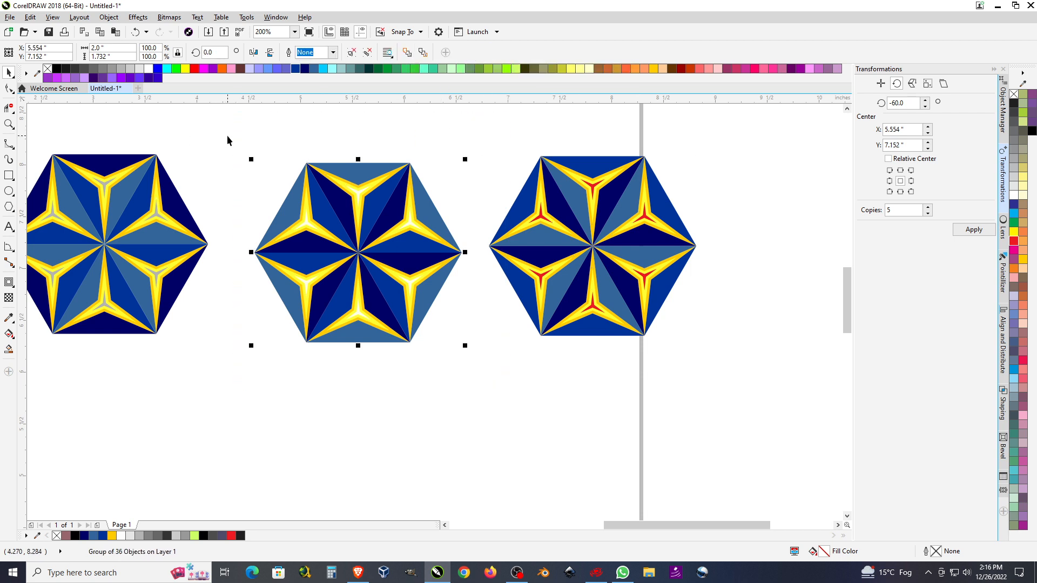
scroll(227, 135, down, 1)
drag(108, 118, 232, 248)
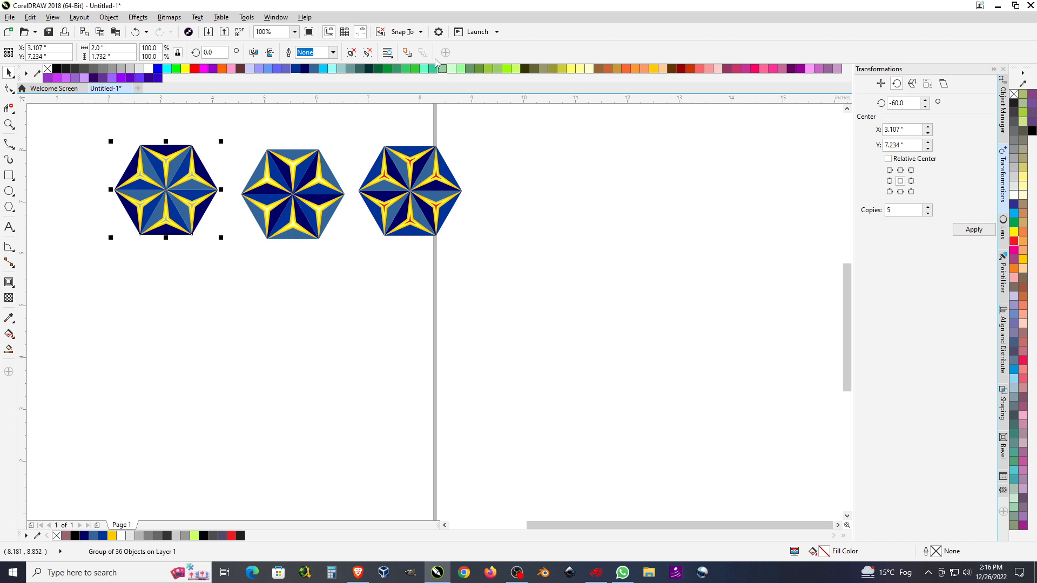
click(562, 179)
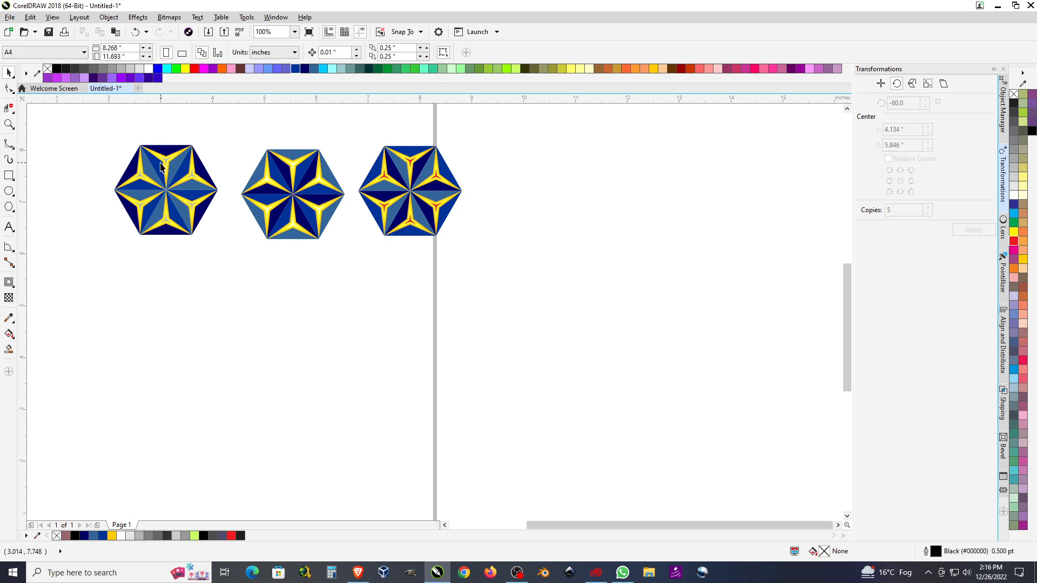
- Move the grey-star hexagon off the page to the lower right, centred at about X 9.611, Y 3.944 inches
scroll(410, 240, up, 1)
scroll(429, 258, up, 1)
scroll(429, 258, down, 3)
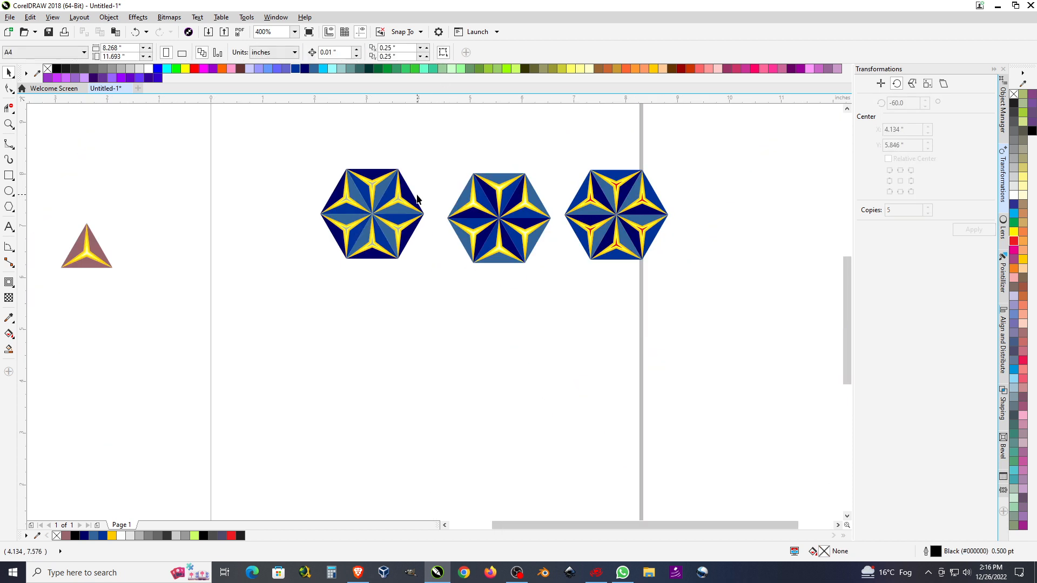
drag(400, 222, 571, 306)
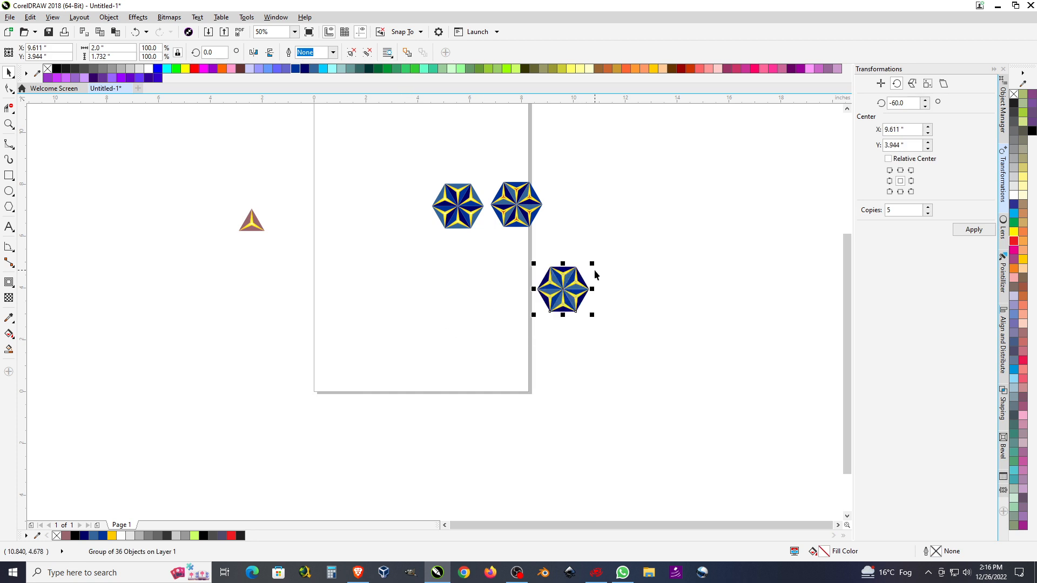
- Snap the white-star hexagon onto the upper-right side of the grey-star hexagon and place a copy of it on the upper-left side
scroll(594, 270, up, 1)
click(348, 167)
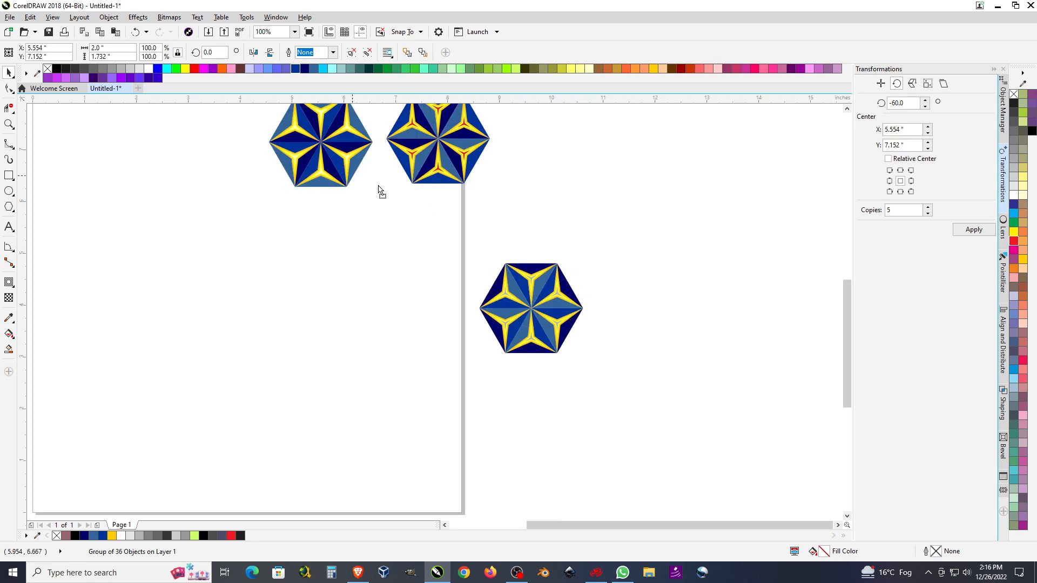
drag(332, 188, 634, 290)
scroll(611, 290, up, 1)
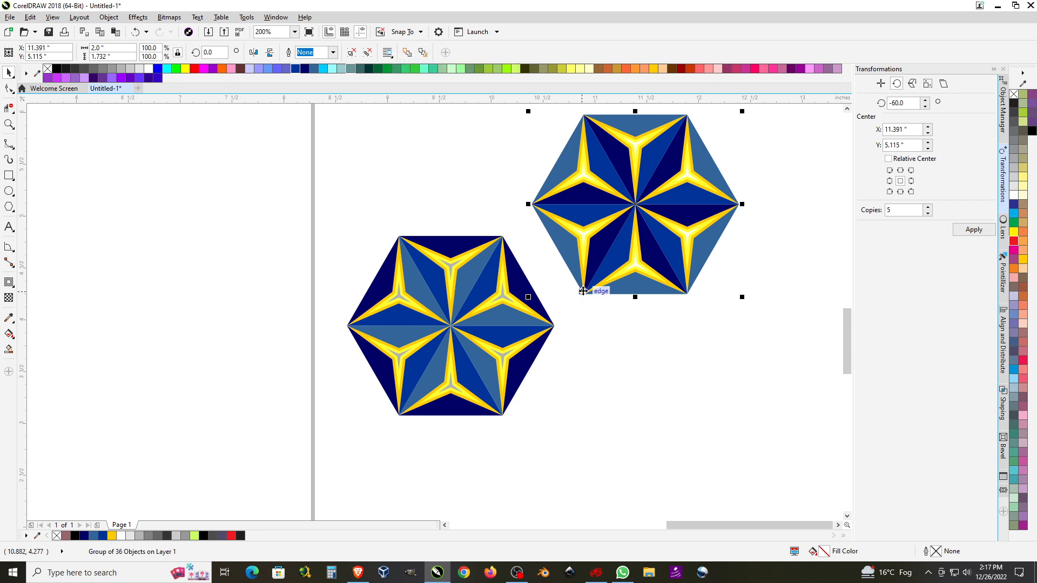
drag(585, 293, 400, 237)
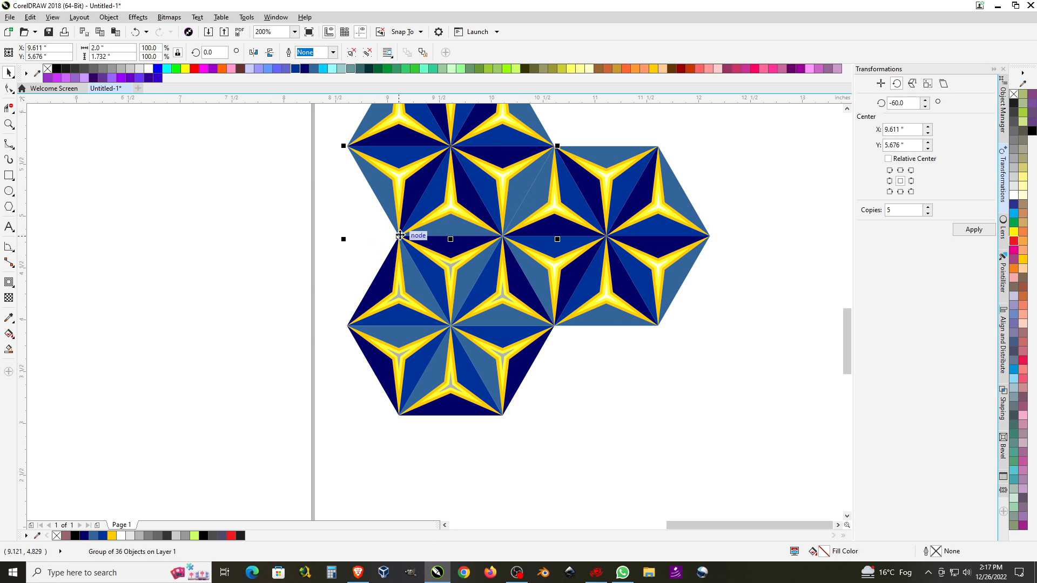
drag(400, 235, 216, 318)
- Copy the white-star hexagon below the grey-star hexagon and snap it to the bottom edge, centred at X 9.611, Y 2.212 inches
drag(319, 317, 495, 491)
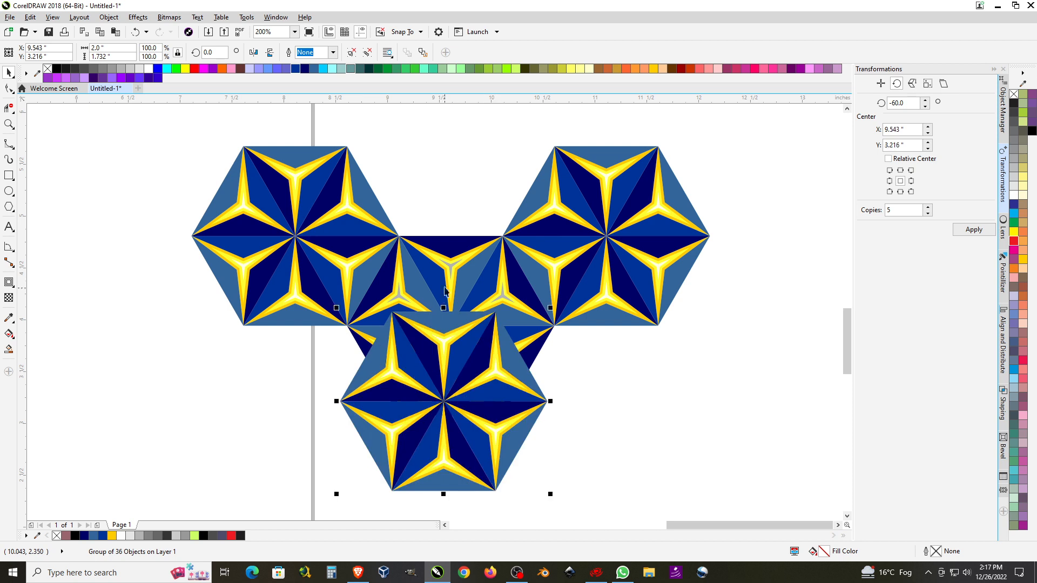
scroll(445, 292, down, 4)
scroll(470, 355, up, 8)
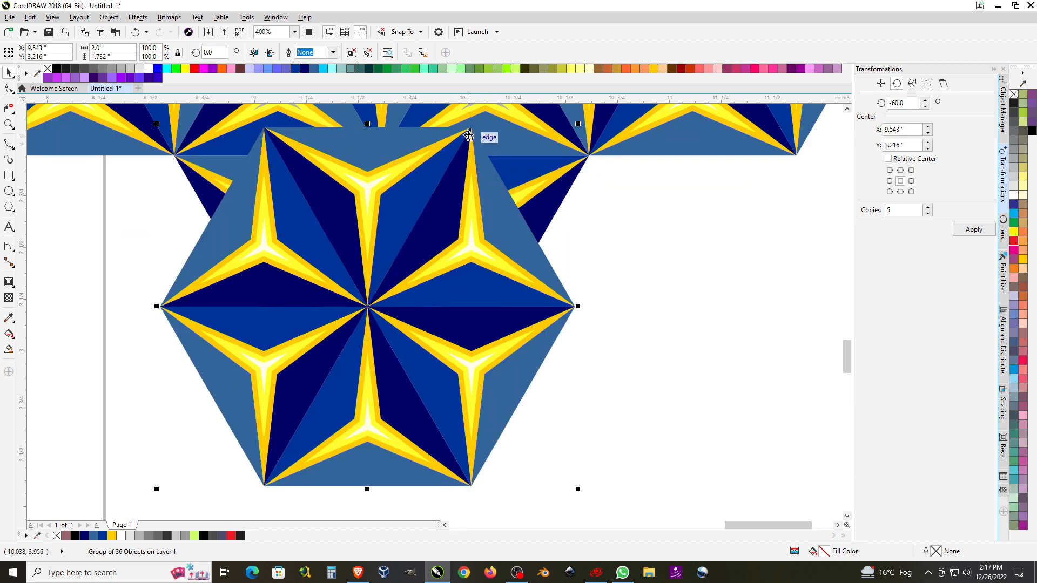
drag(472, 127, 486, 339)
scroll(486, 339, down, 4)
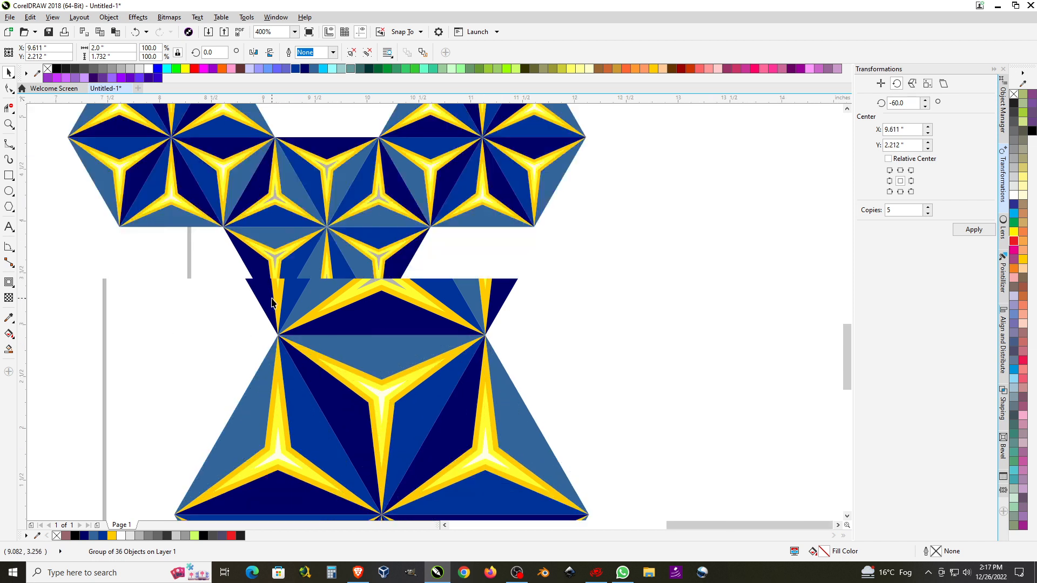
scroll(222, 273, up, 2)
scroll(523, 344, down, 2)
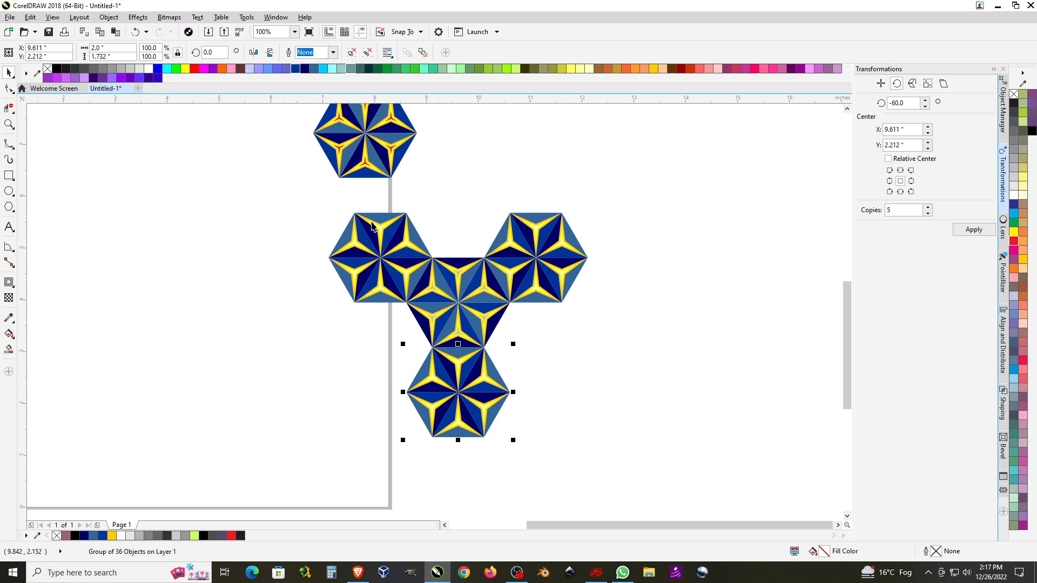
- Snap the red-star hexagon onto the top edge of the grey-star hexagon, centred at X 9.611, Y 5.676 inches
click(357, 158)
drag(389, 177, 485, 260)
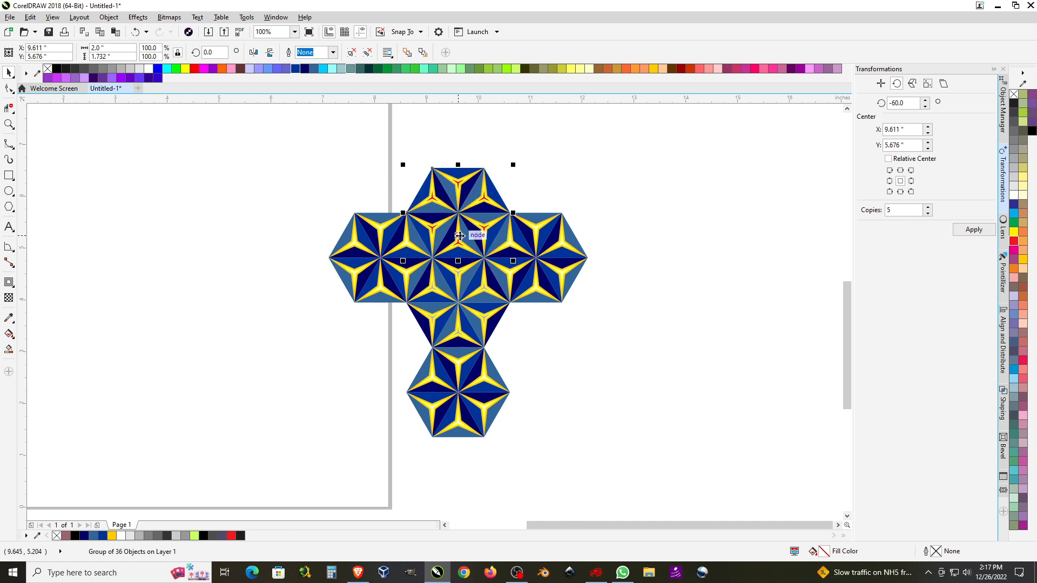
scroll(464, 238, up, 2)
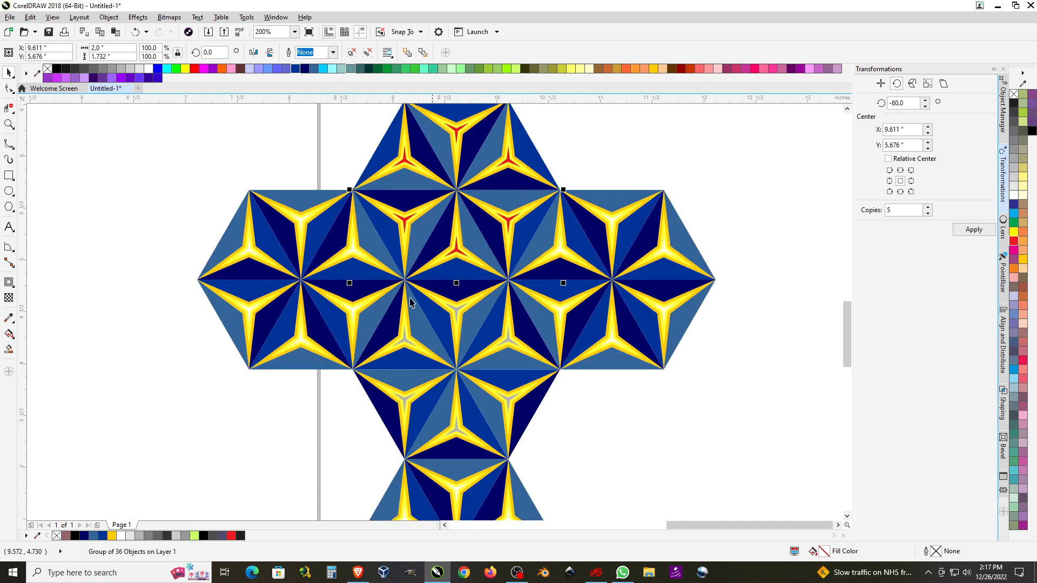
scroll(477, 204, down, 2)
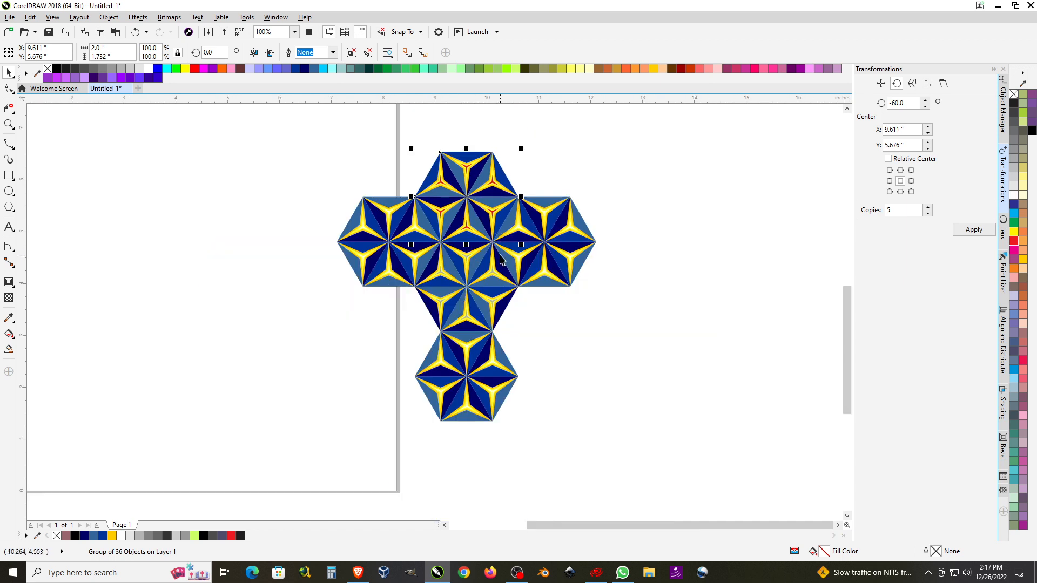
- Copy the red-star hexagon and snap it to the grey-star hexagon's lower-right side, centred at X 11.111, Y 3.078 inches
click(485, 233)
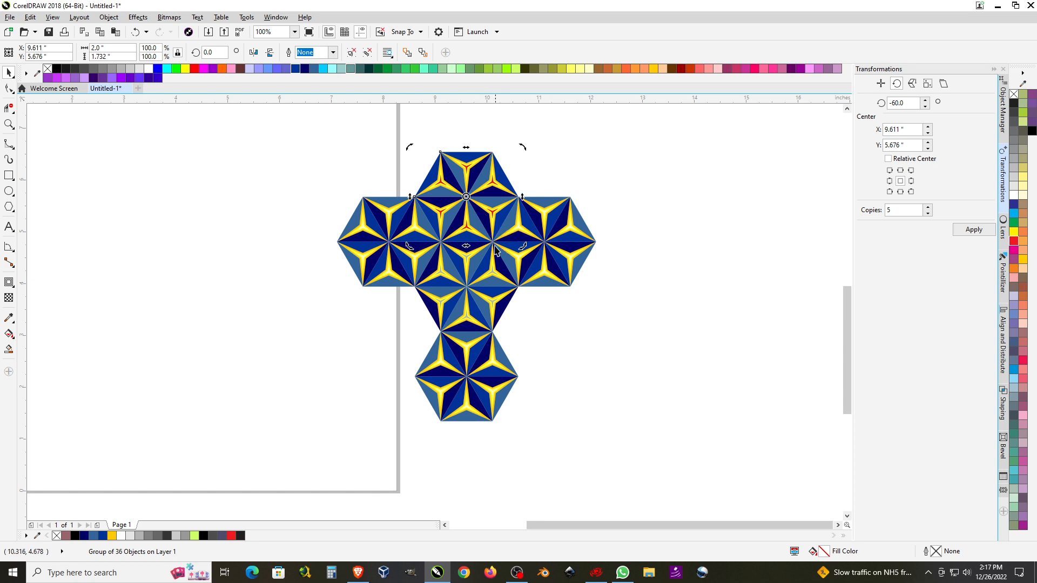
drag(485, 233, 577, 401)
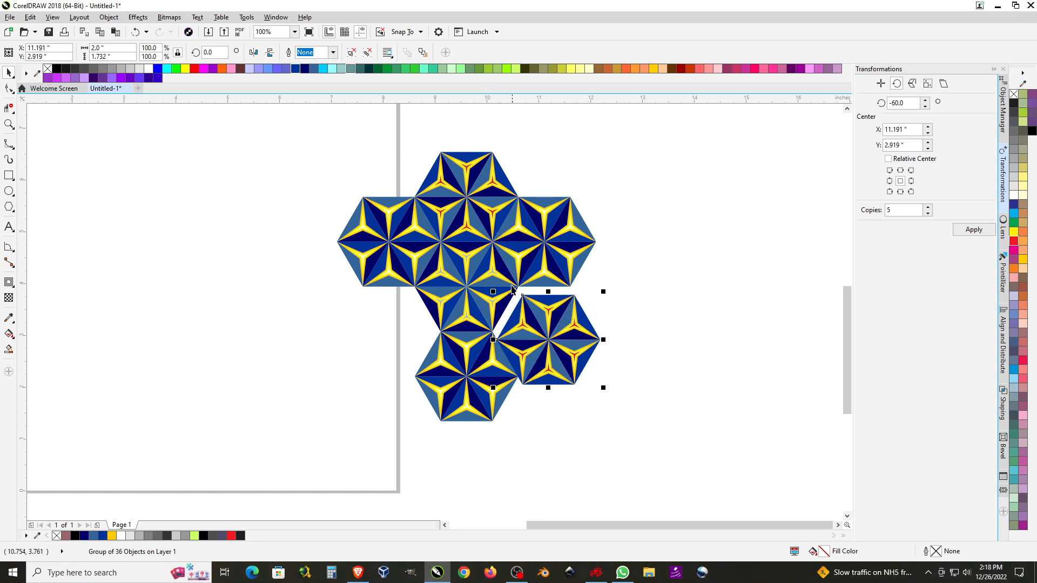
scroll(521, 330, up, 4)
drag(556, 323, 539, 290)
scroll(612, 258, down, 2)
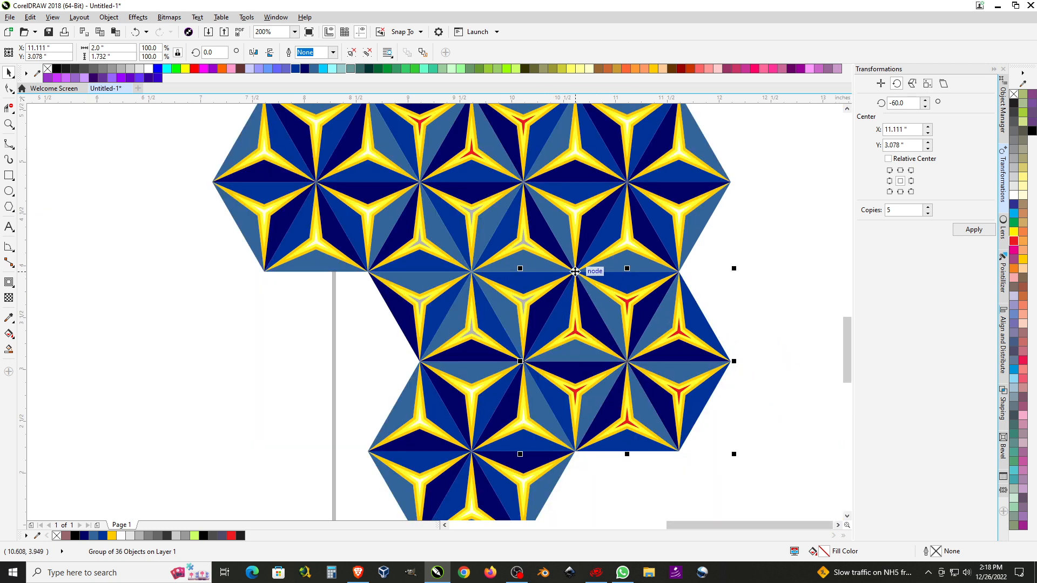
- Copy the red-star hexagon into the gap at the lower-left side of the grey-star hexagon
drag(575, 271, 286, 282)
drag(259, 290, 258, 290)
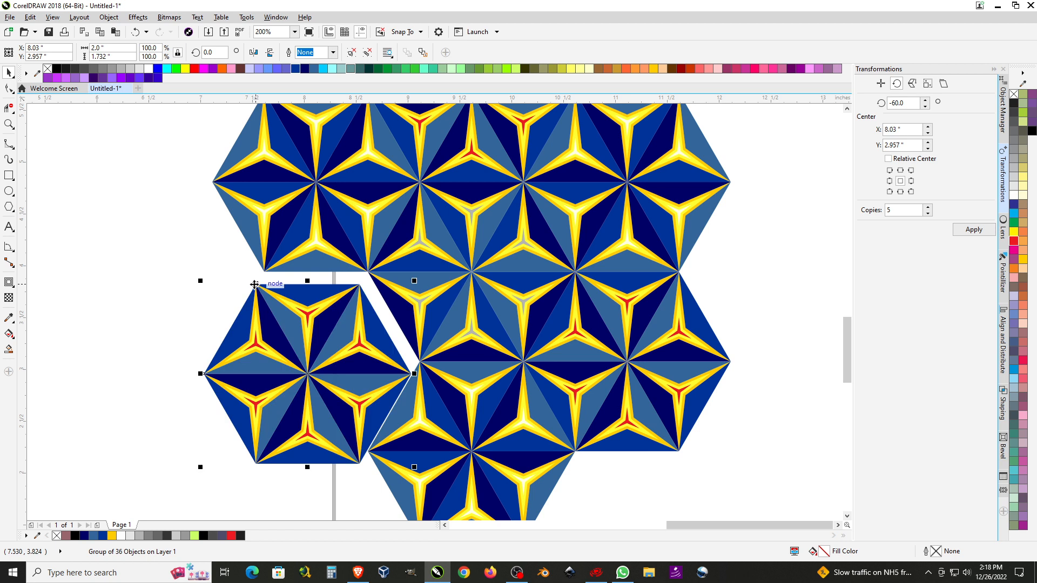
scroll(368, 262, up, 2)
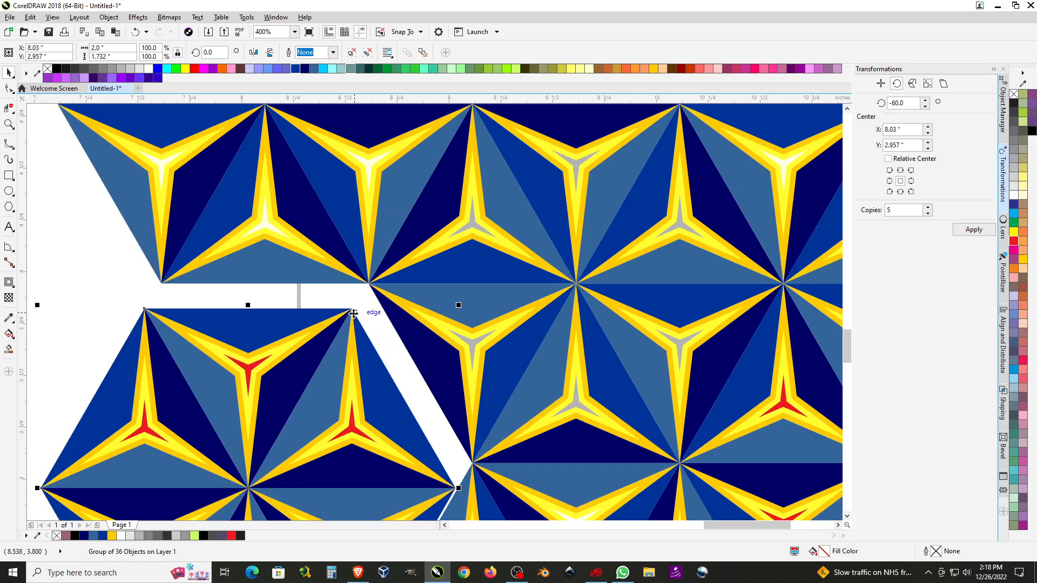
- Snap the loose red-centred hexagon into the notch on the pattern's lower-left side, centred at X 8.111", Y 3.078", and deselect it
drag(353, 308, 368, 285)
scroll(262, 268, down, 4)
scroll(239, 199, up, 2)
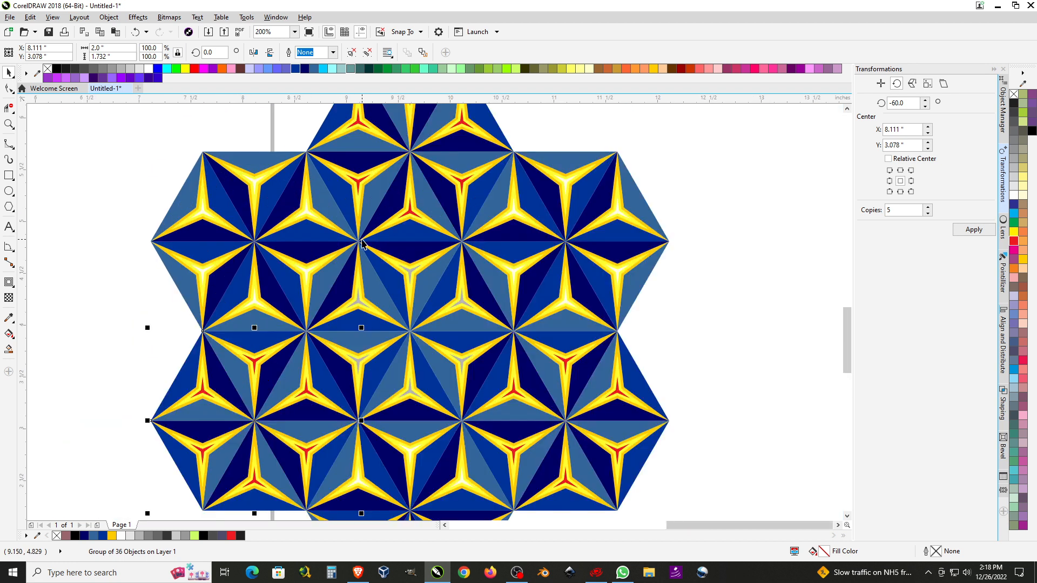
scroll(362, 239, down, 1)
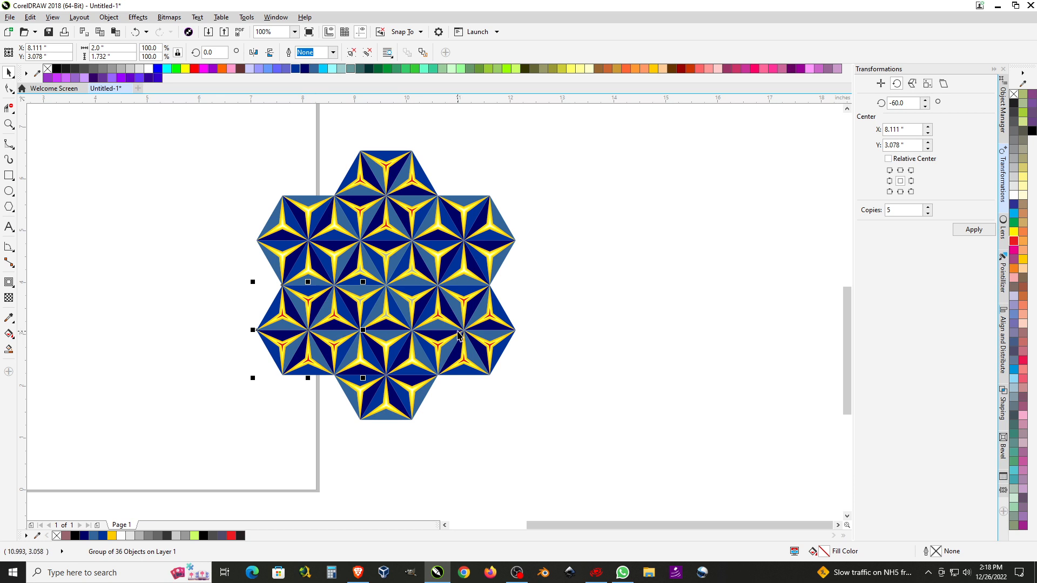
scroll(349, 253, up, 1)
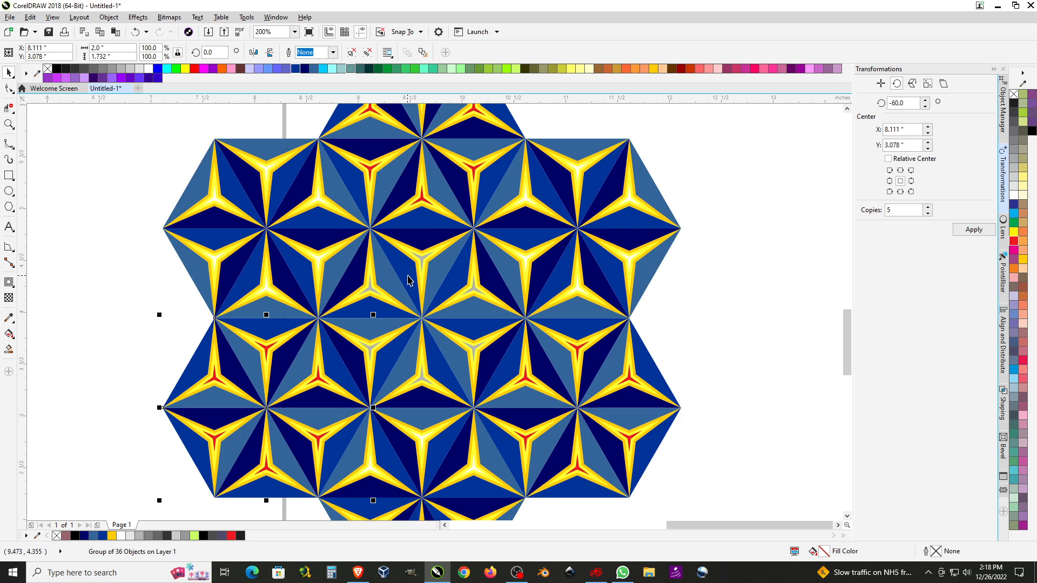
scroll(407, 275, down, 1)
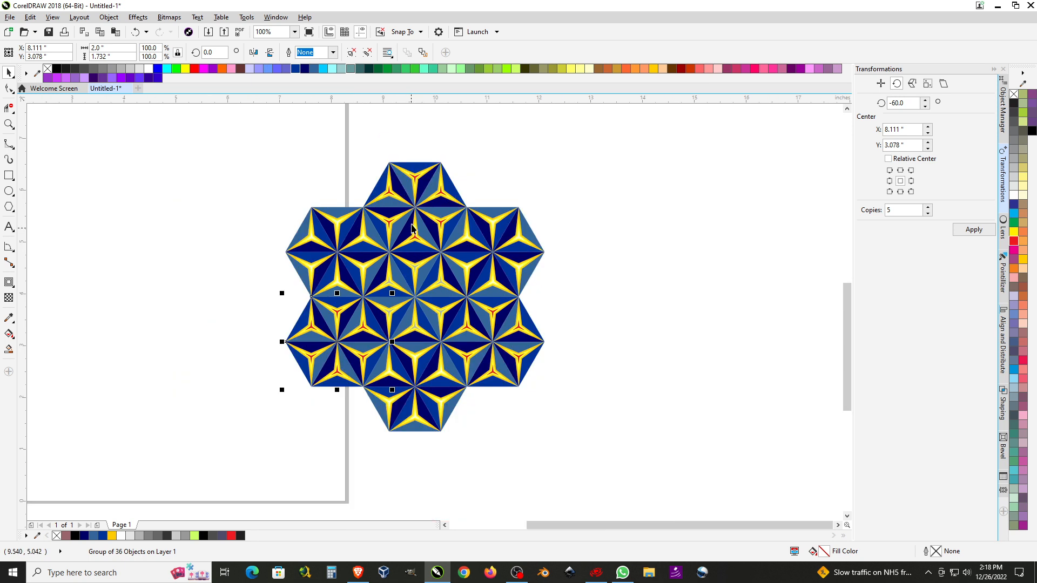
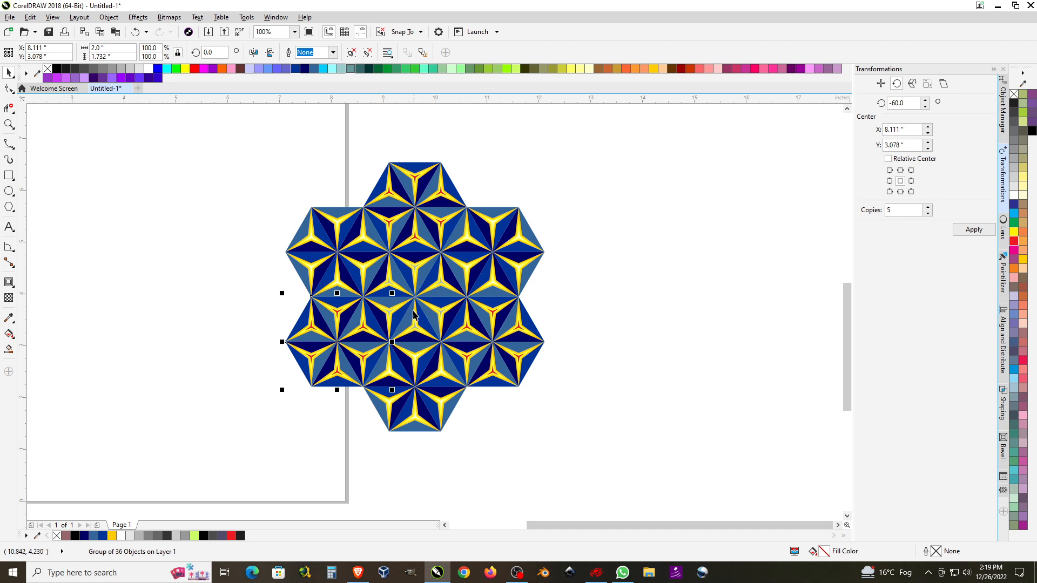
scroll(304, 276, down, 2)
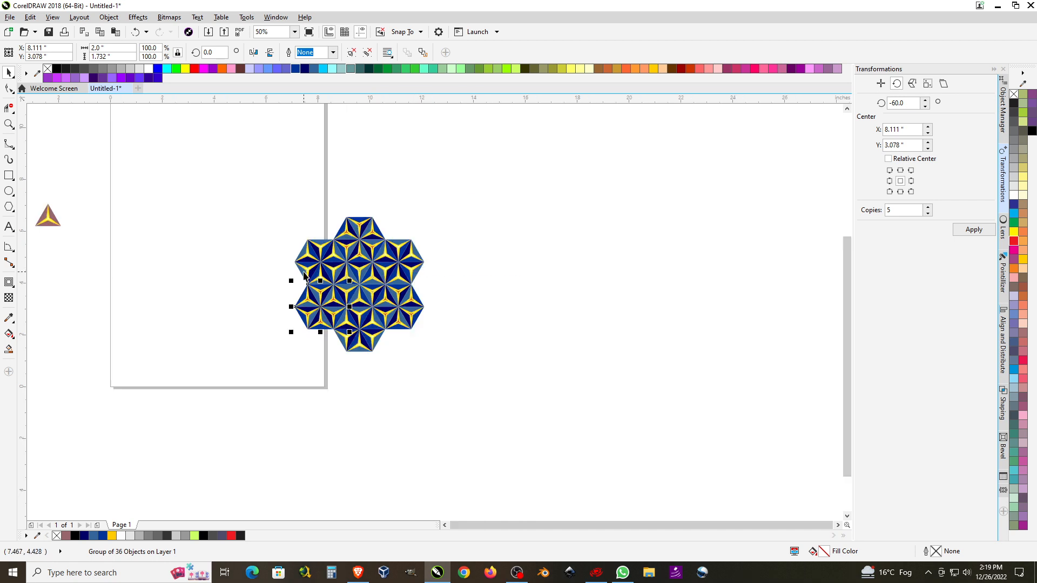
scroll(380, 275, up, 2)
click(521, 315)
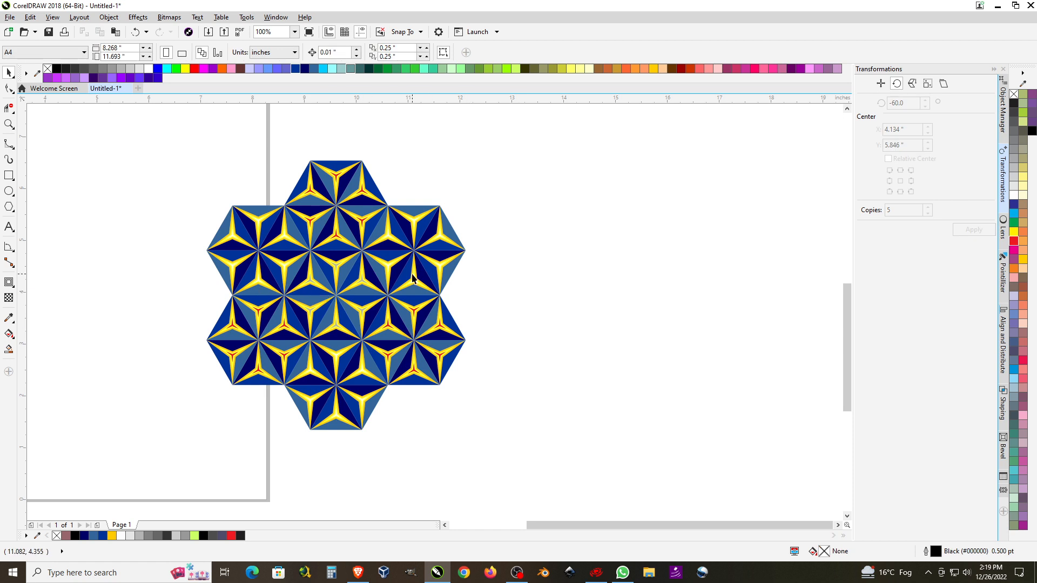
- Copy the grey-centred middle hexagon and snap the copy to the pattern's right side, centred at X 12.611", Y 3.944"
click(334, 303)
drag(338, 300, 502, 291)
scroll(452, 297, up, 1)
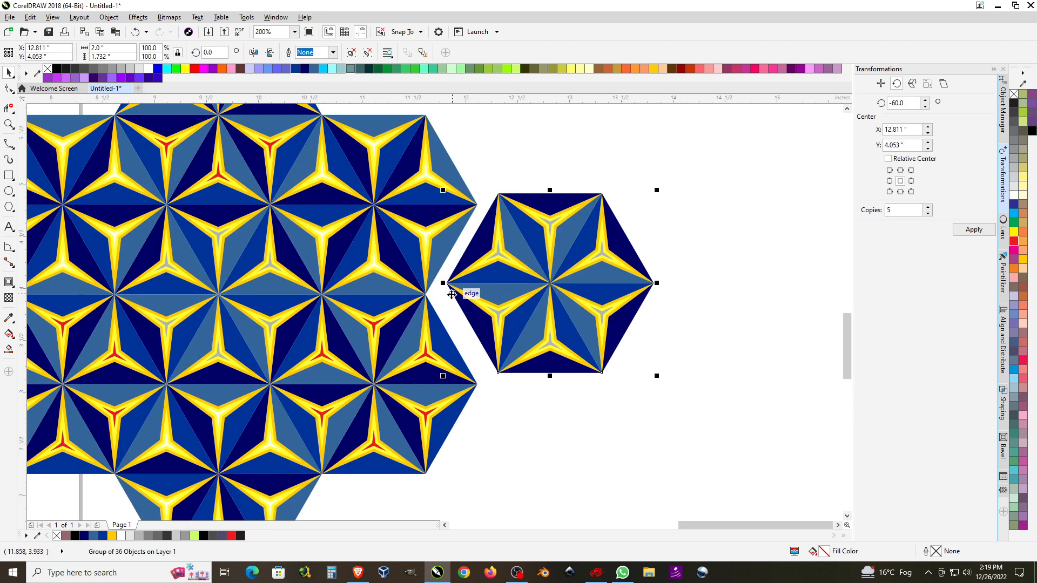
drag(447, 283, 426, 295)
scroll(567, 250, down, 1)
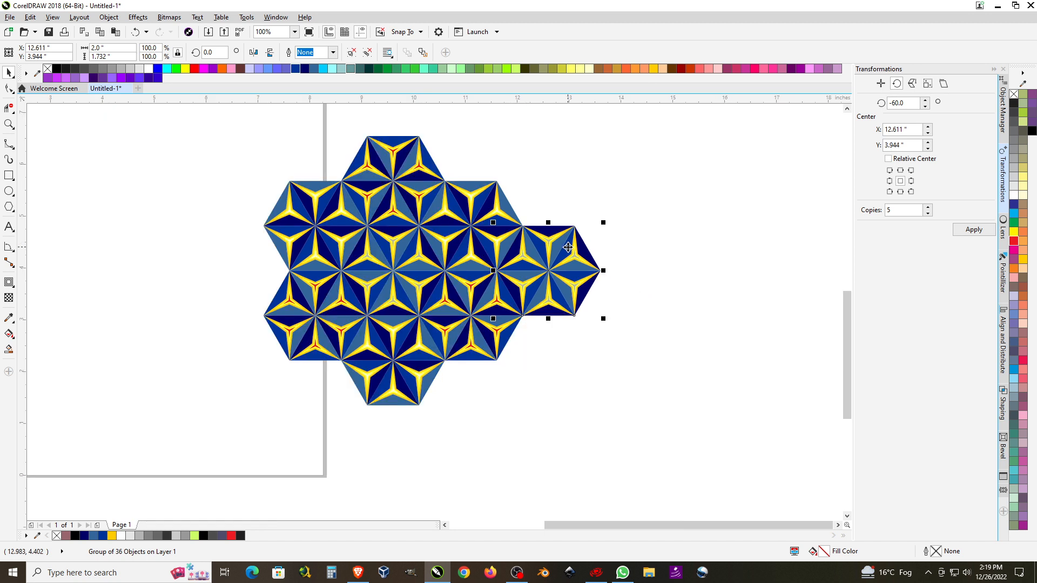
- Copy a white-centred hexagon and snap it directly below the right-hand grey-centred one, centred at X 12.611", Y 2.212"
scroll(468, 299, up, 1)
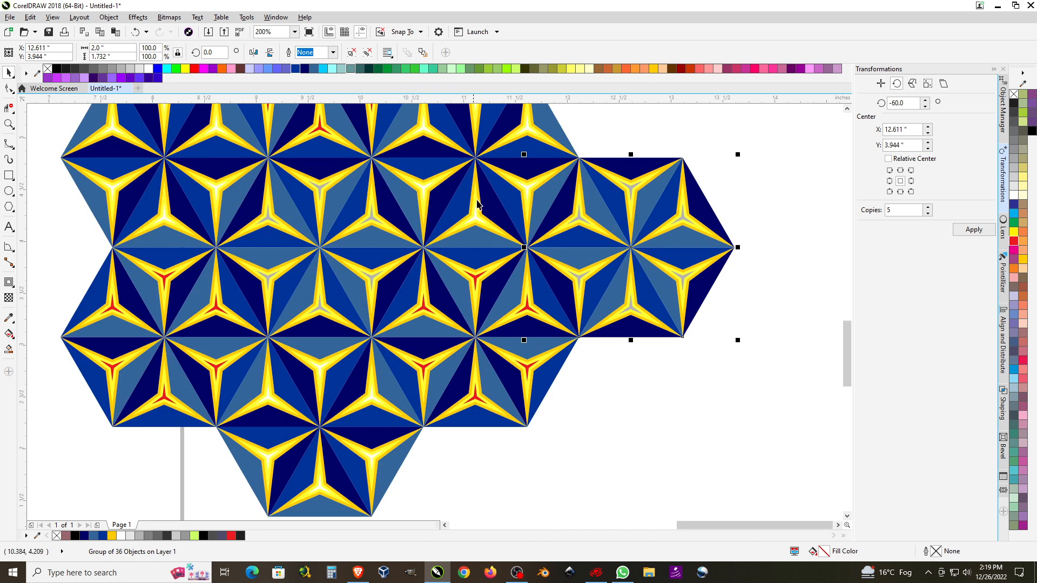
drag(630, 250, 591, 396)
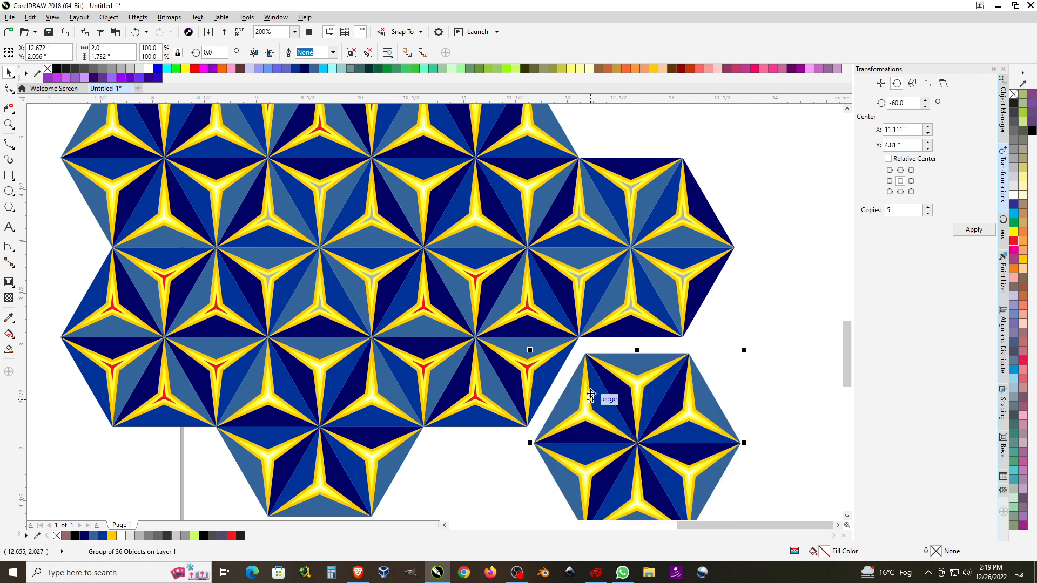
drag(585, 355, 580, 339)
scroll(619, 279, down, 2)
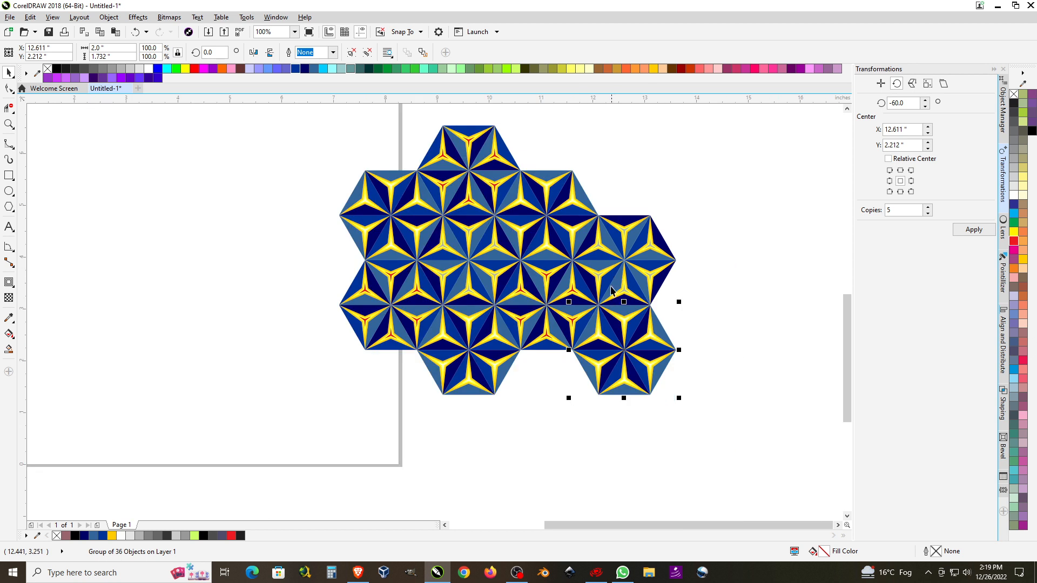
- Place a copy of the grey-centred hexagon in the bottom gap between the two white-centred ones, centred at X 11.111", Y 1.346"
drag(625, 352, 542, 396)
scroll(570, 352, up, 1)
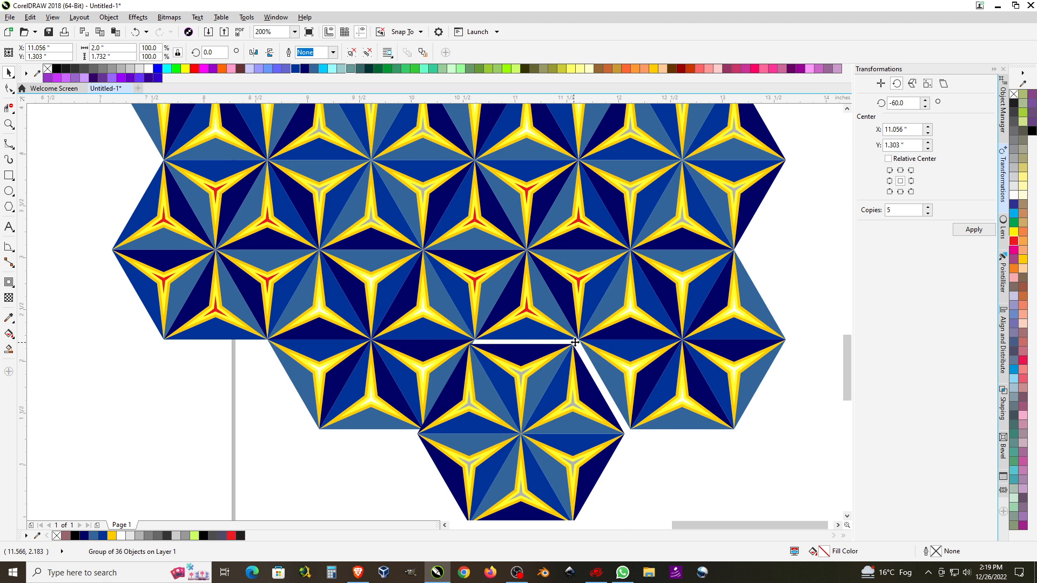
drag(574, 344, 579, 339)
scroll(433, 351, down, 1)
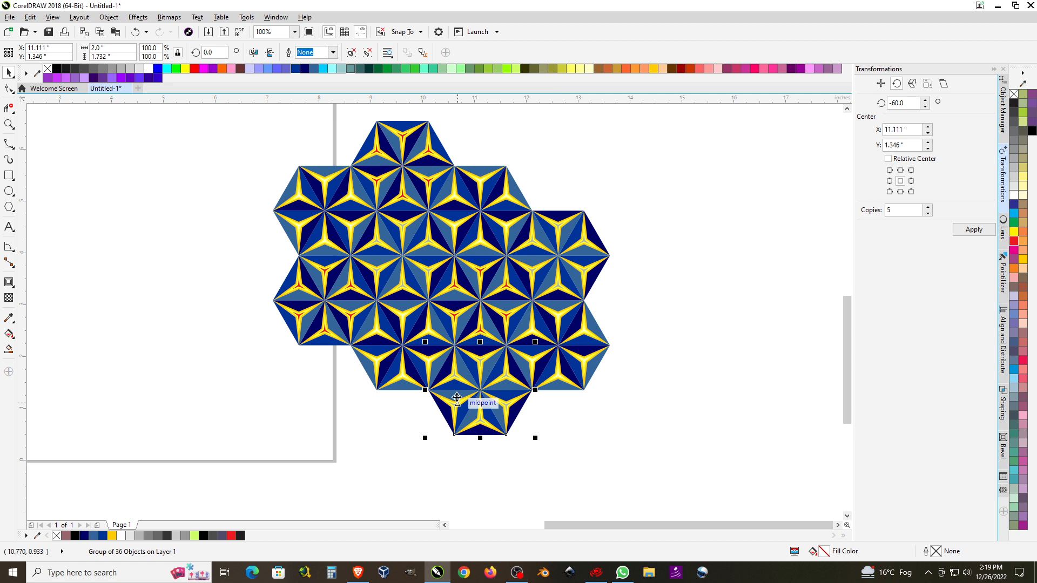
scroll(432, 347, down, 1)
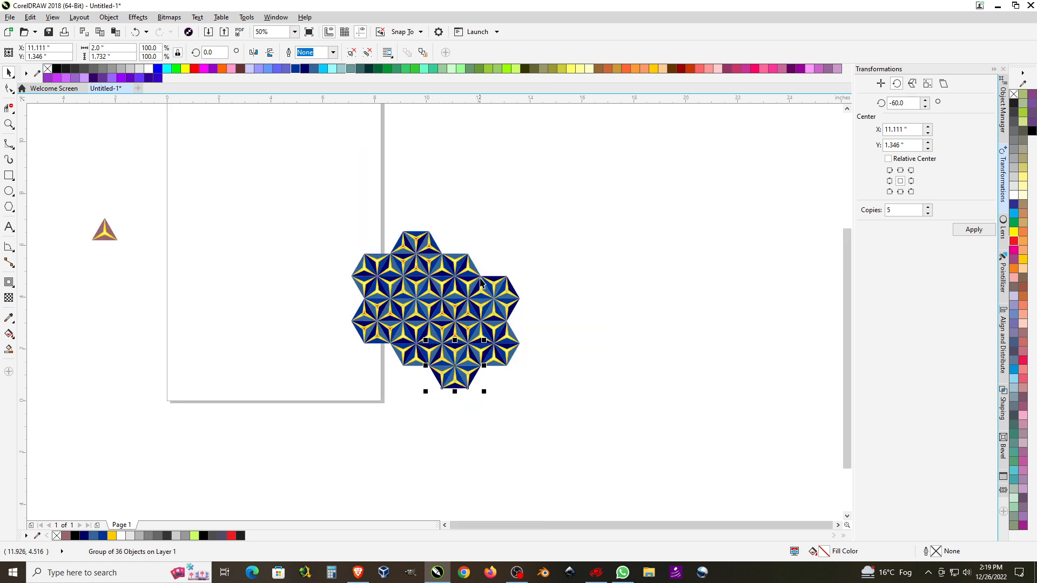
scroll(483, 283, up, 1)
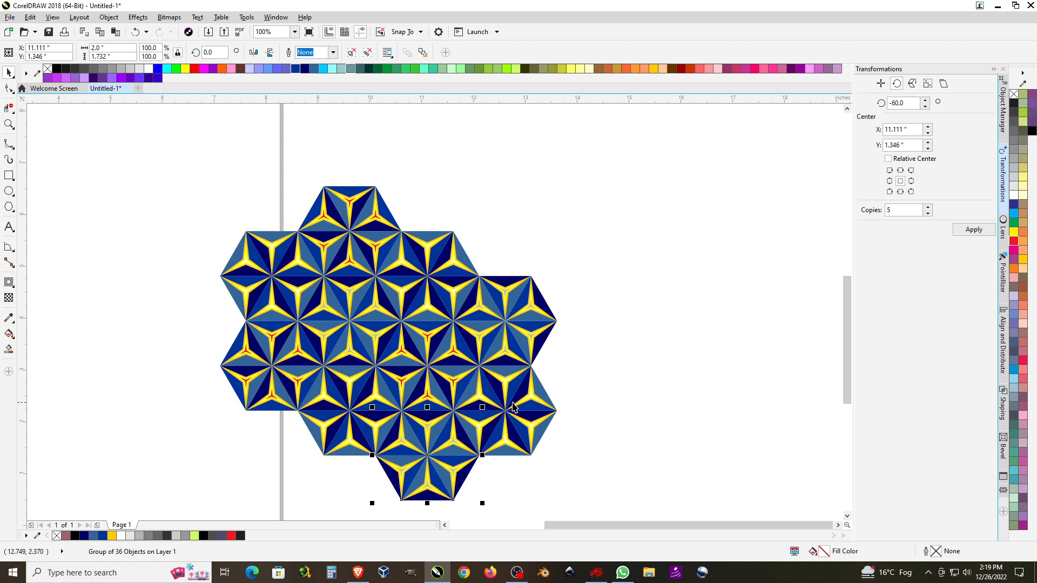
- Copy the red-centred hexagon to the pattern's upper right at X 12.611", Y 5.676" and to its right side at X 14.111", Y 3.078"
click(429, 366)
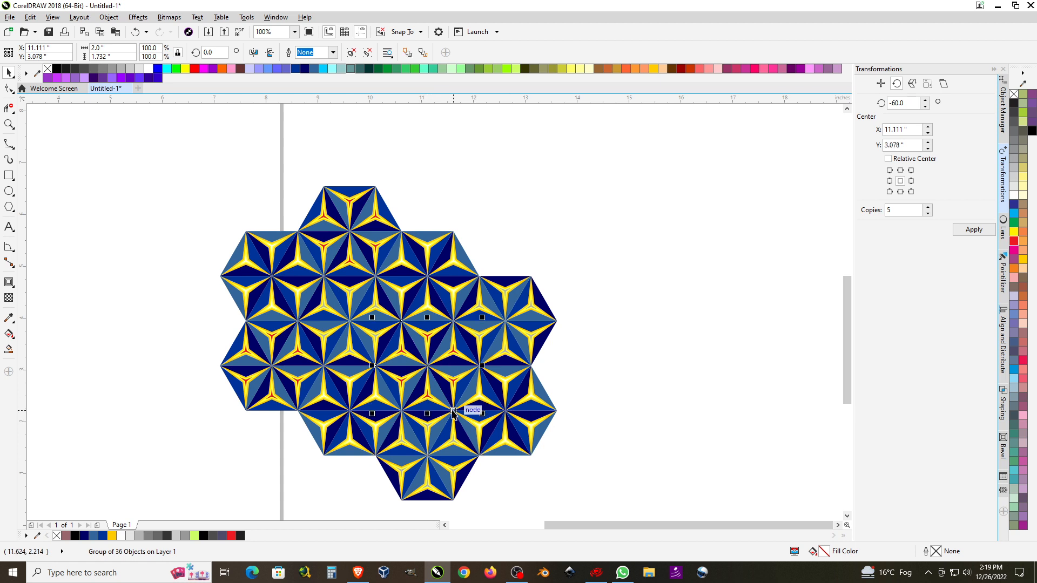
drag(453, 412, 532, 276)
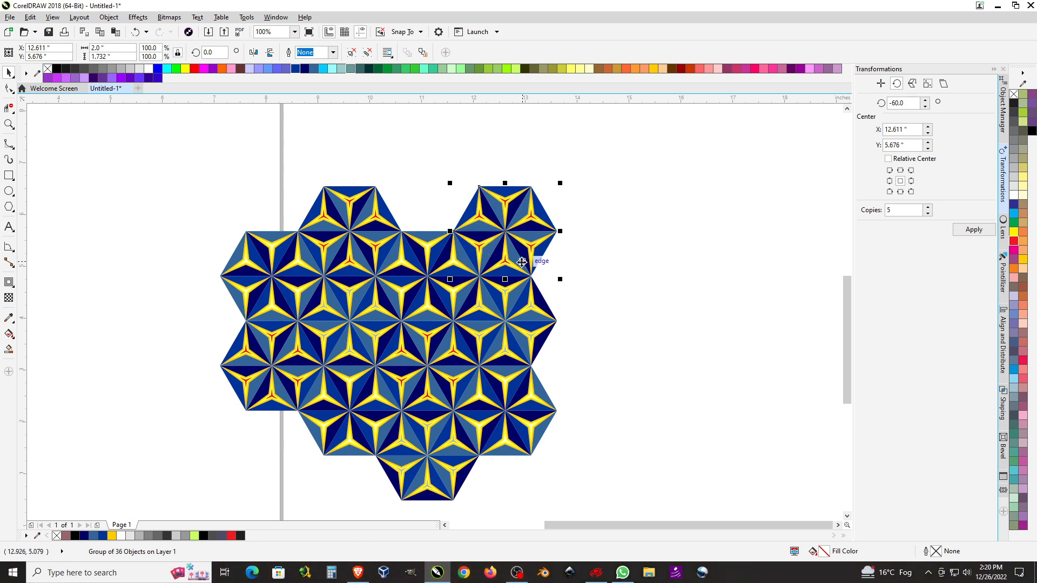
drag(522, 262, 587, 389)
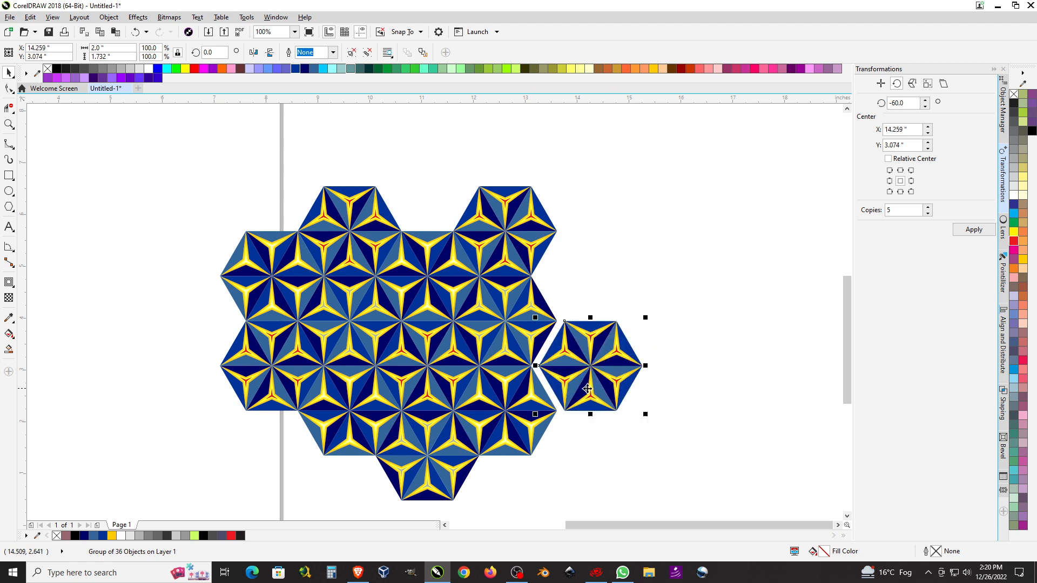
scroll(537, 361, up, 1)
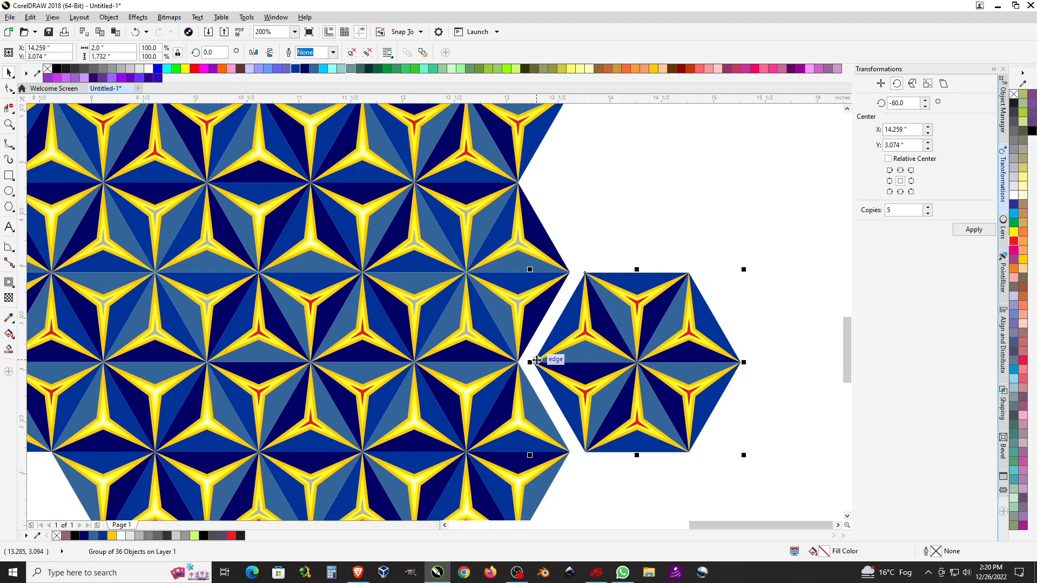
drag(537, 360, 517, 366)
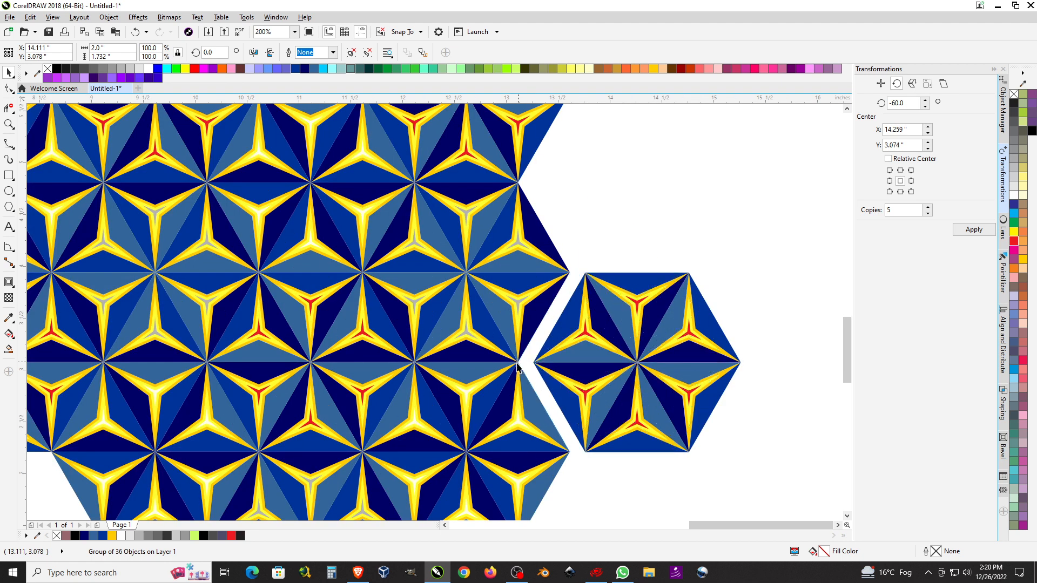
scroll(479, 314, down, 1)
scroll(488, 262, up, 1)
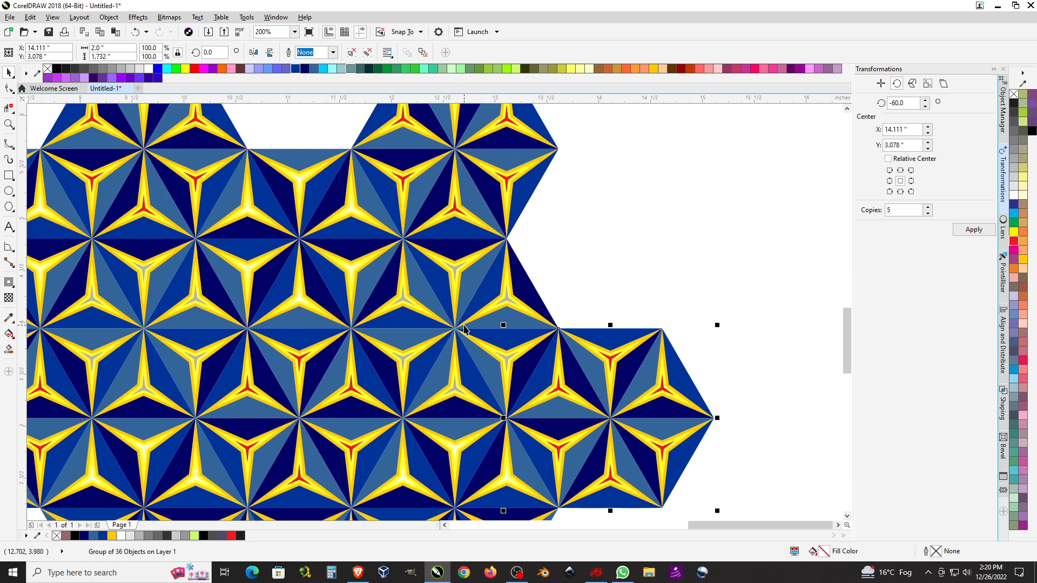
scroll(464, 328, down, 1)
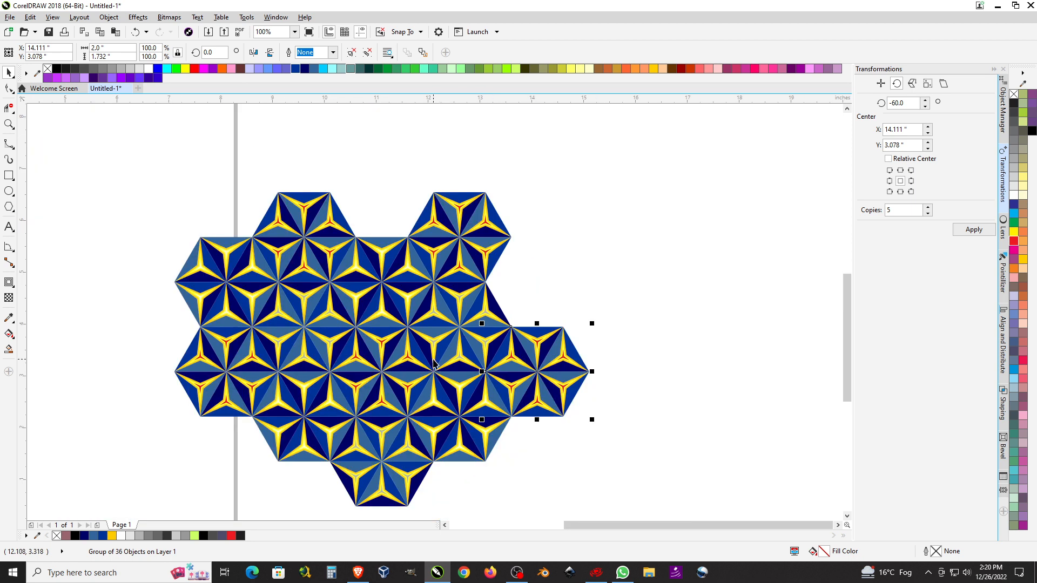
- Copy the lower-right white-centred hexagon, snap it above the rightmost red-centred one at X 14.111", Y 4.81", and deselect it
click(452, 420)
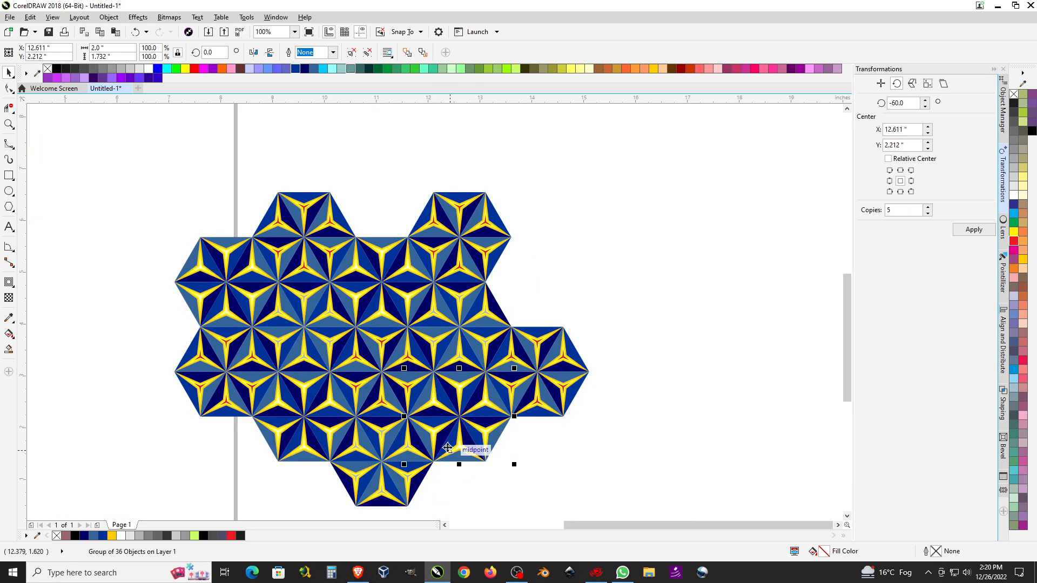
drag(448, 448, 534, 289)
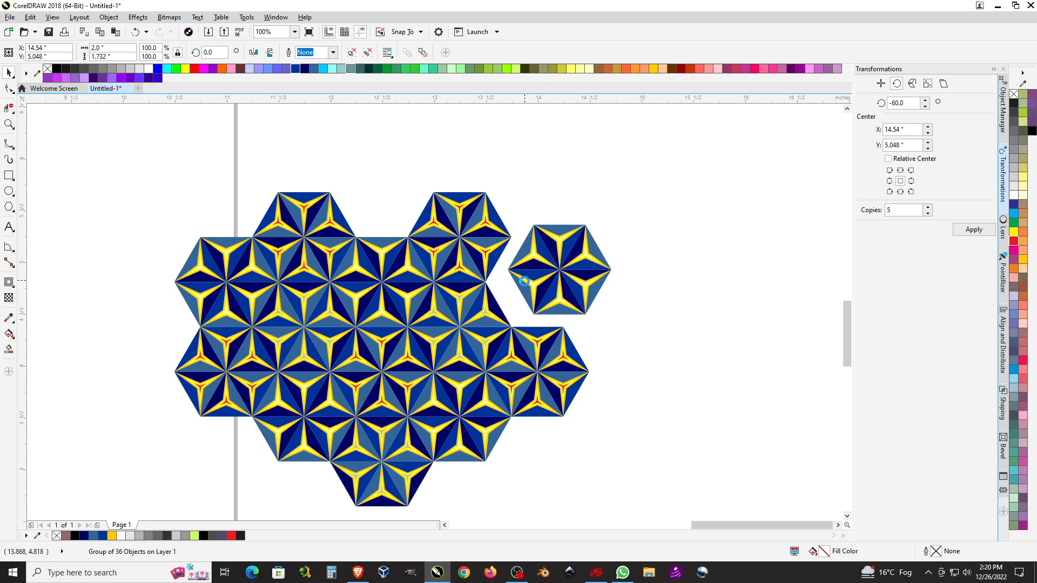
scroll(524, 281, up, 1)
drag(539, 347, 498, 373)
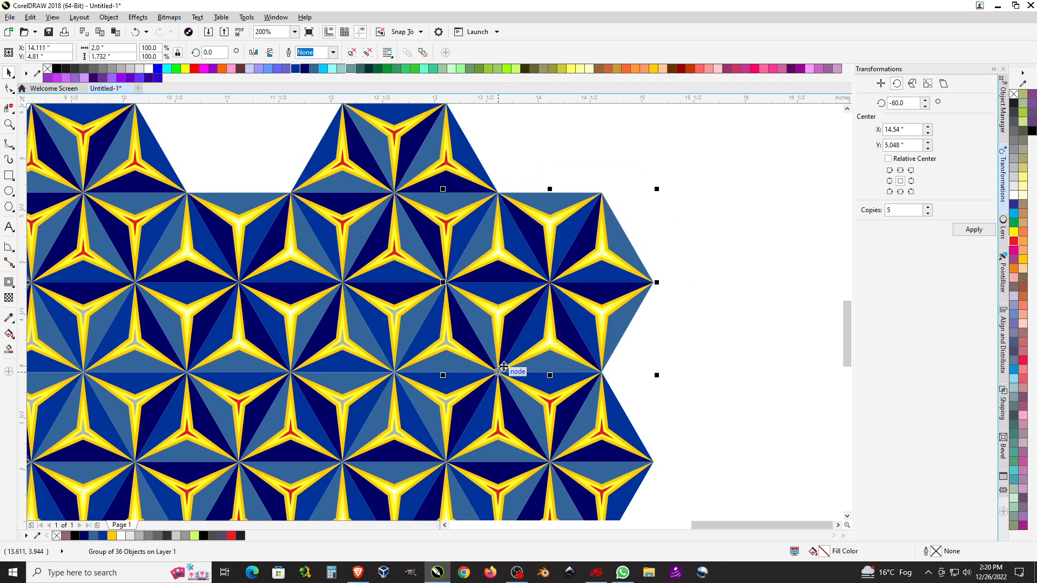
scroll(609, 233, down, 1)
click(699, 338)
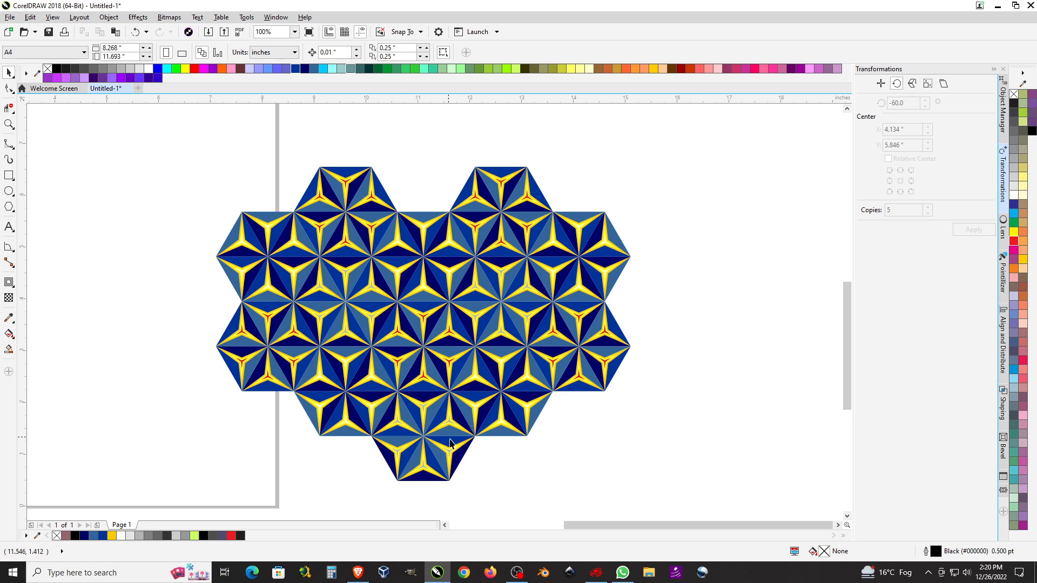
- Copy the red-centred hexagon and snap it beside the bottom grey-centred one, on its lower left, centred at X 9.611", Y 0.48"
scroll(355, 324, up, 1)
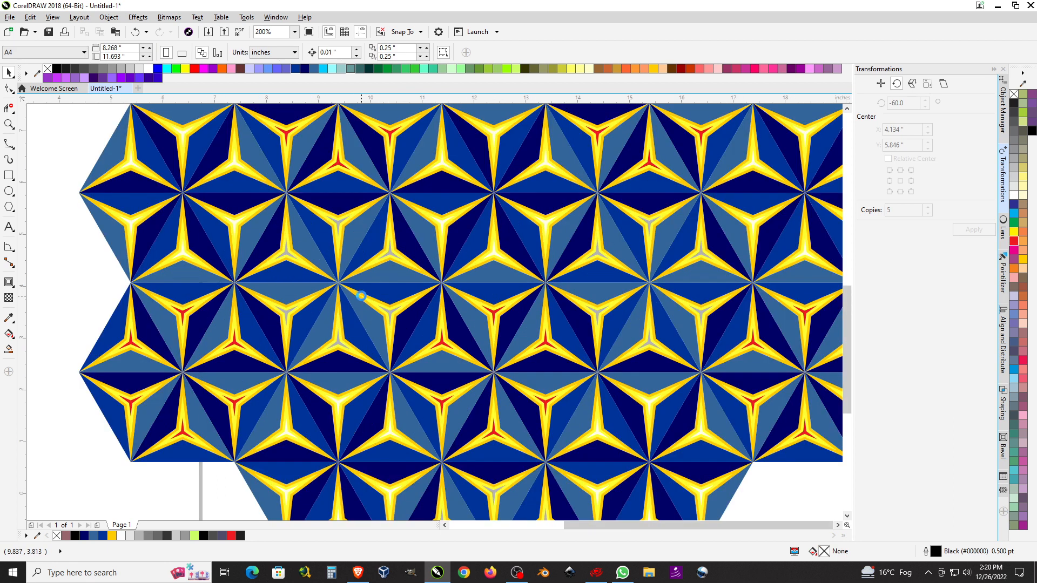
scroll(356, 316, down, 1)
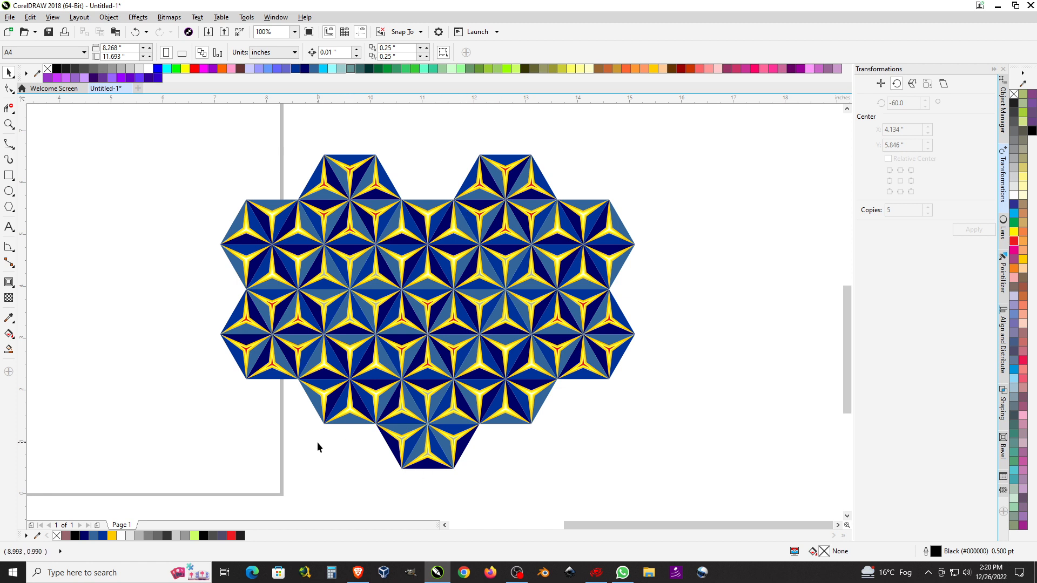
scroll(278, 446, up, 1)
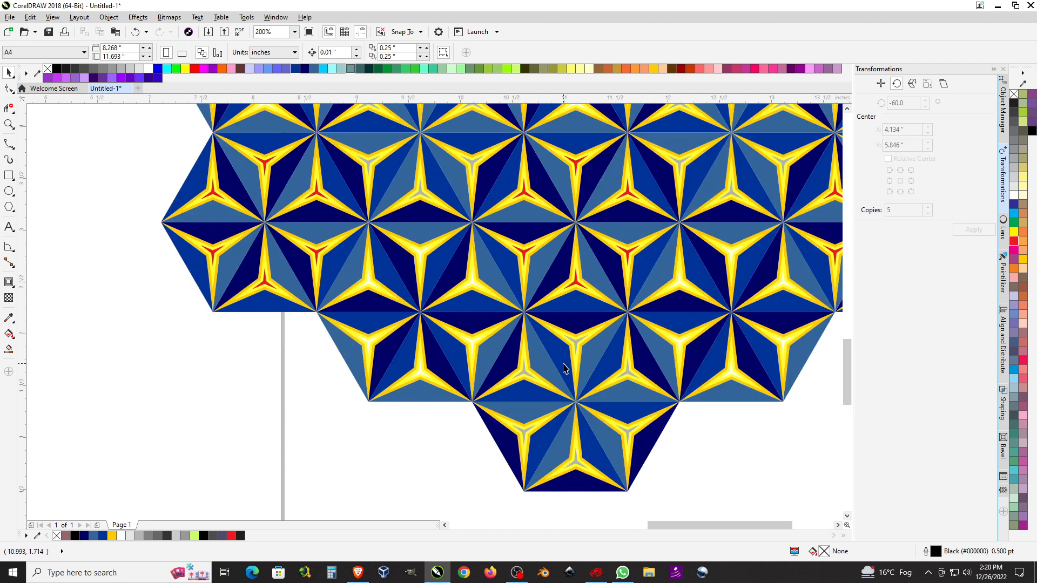
scroll(565, 367, down, 1)
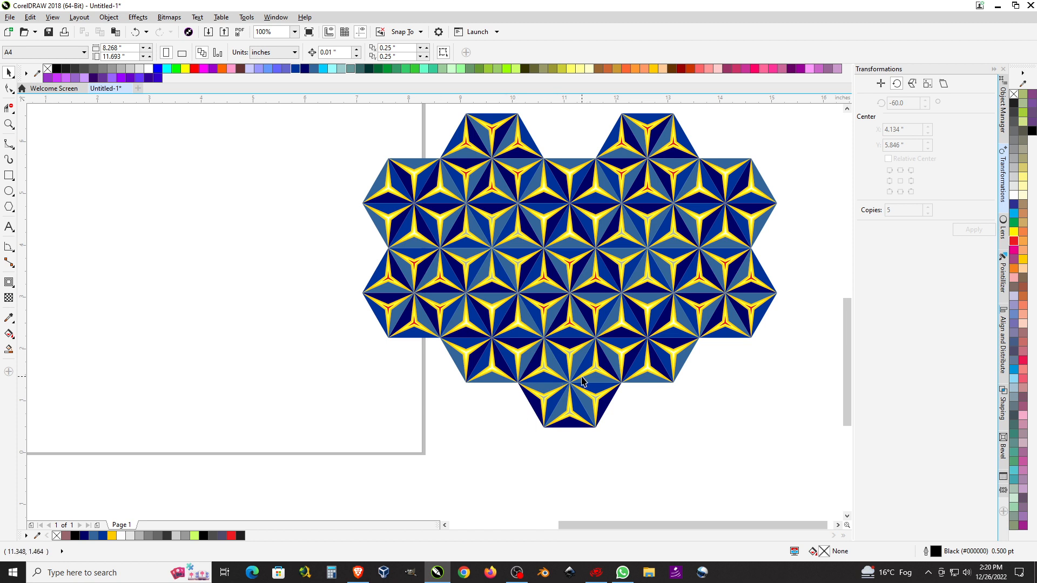
click(568, 294)
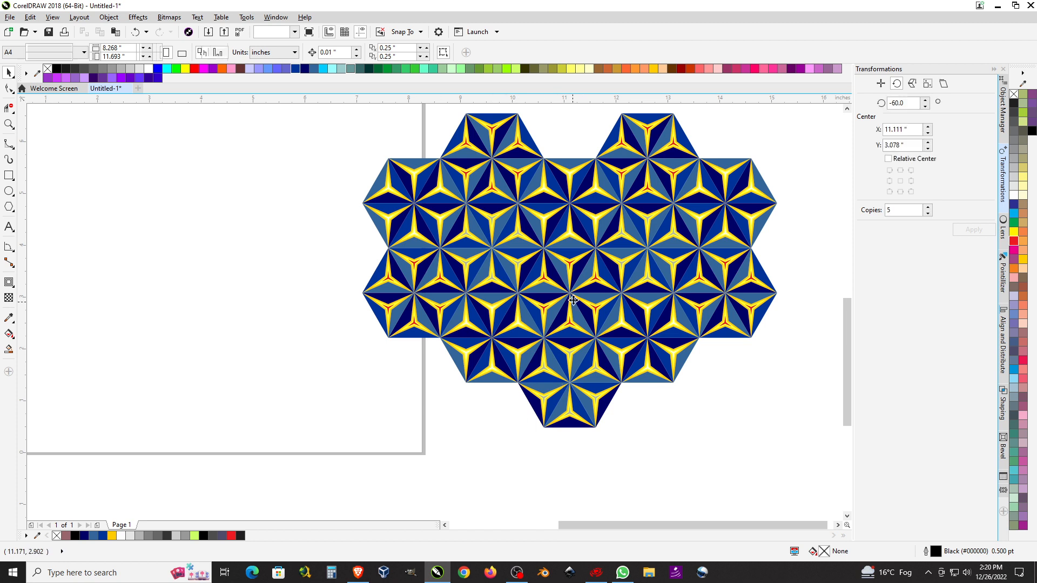
drag(568, 295, 520, 394)
scroll(521, 395, up, 1)
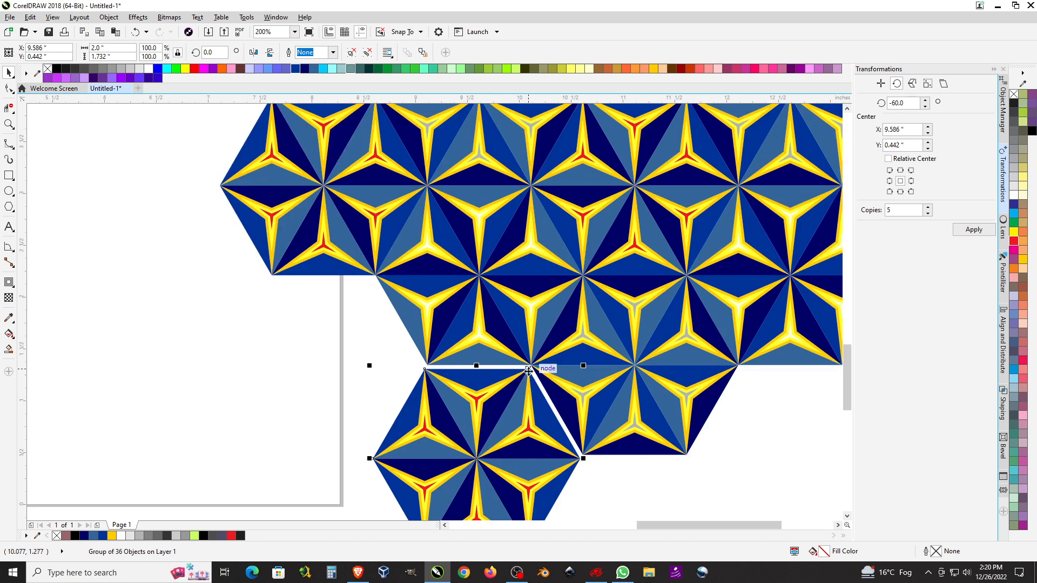
drag(531, 374, 530, 368)
scroll(347, 386, down, 1)
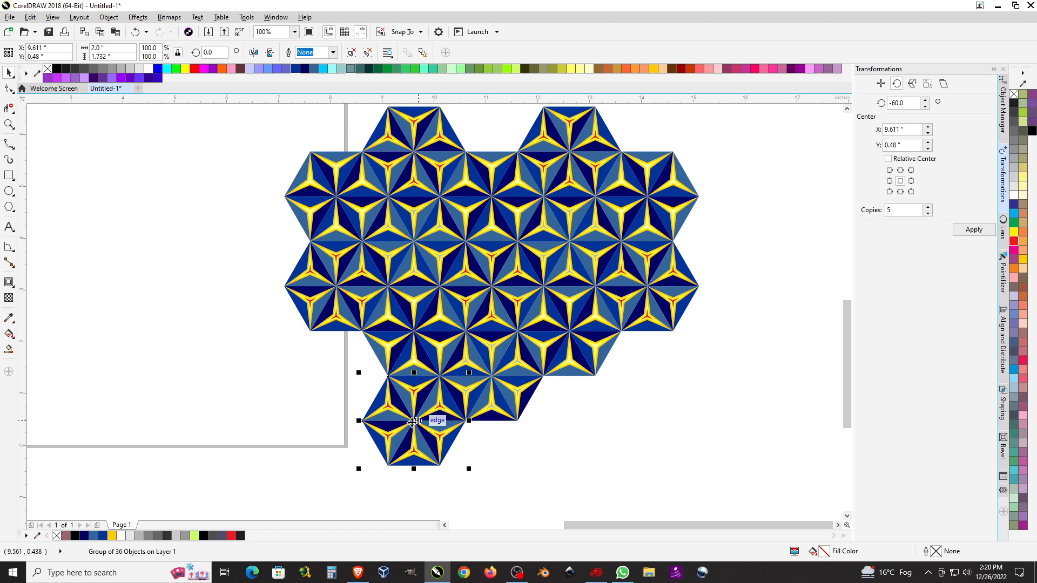
- Copy the bottom-left red-centred hexagon and snap it on the lower right of the bottom grey-centred one, centred at X 12.611", Y 0.48"
drag(414, 421, 571, 423)
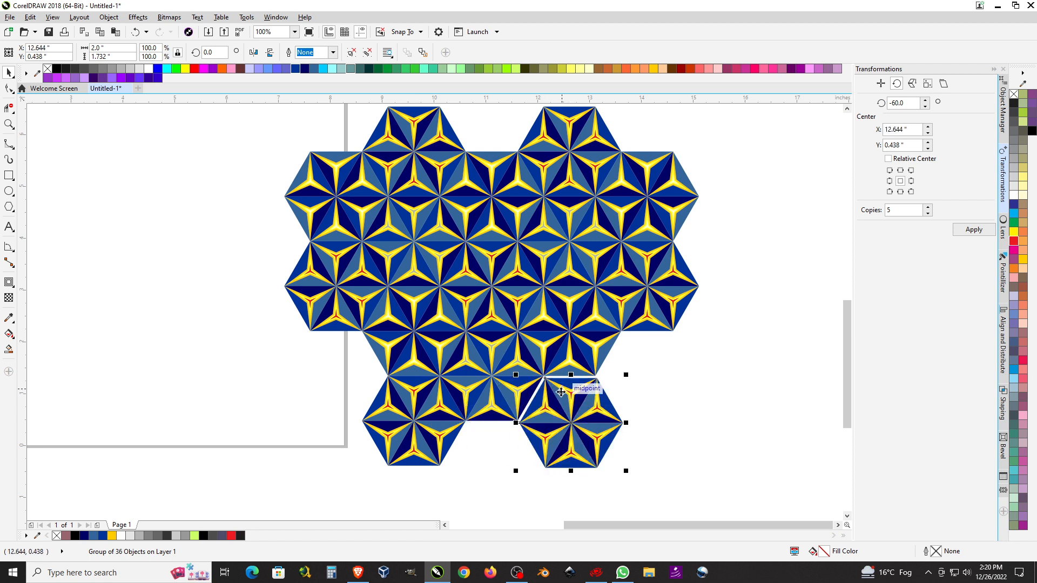
scroll(538, 382, up, 1)
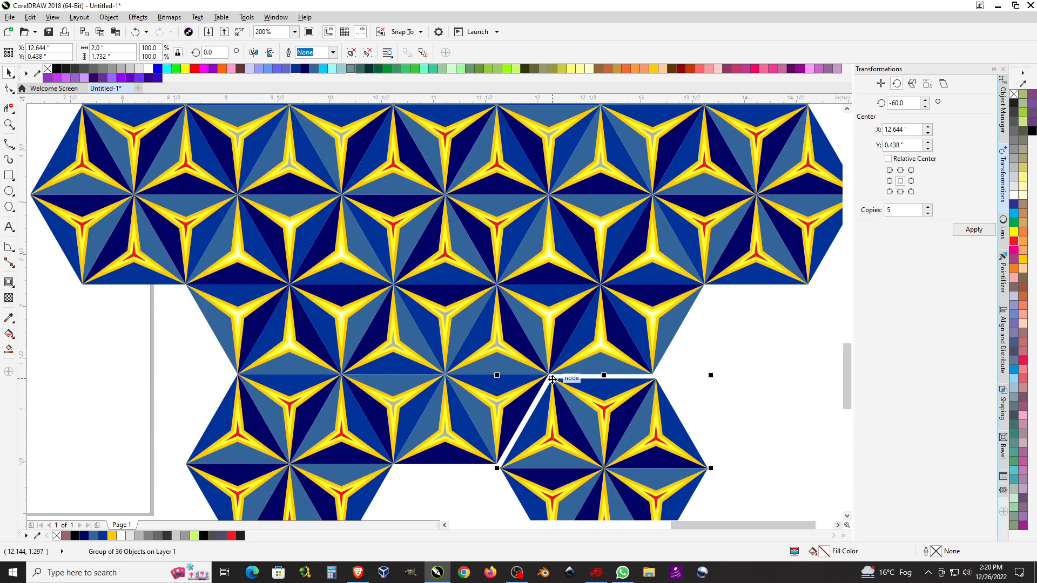
drag(551, 379, 549, 374)
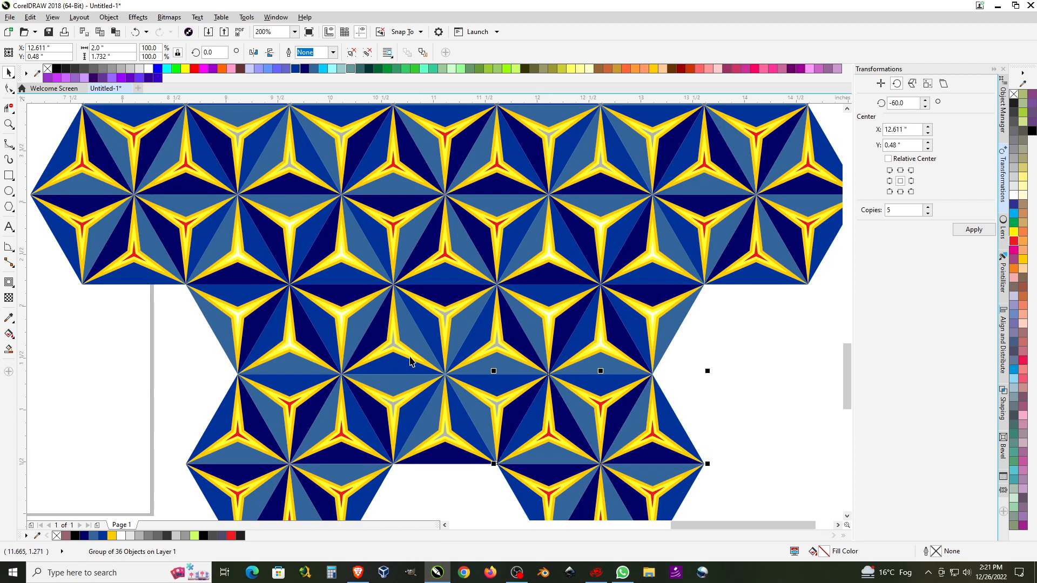
- Copy the bottom grey-centred hexagon and snap it into the gap between the two lowest red-centred ones, centred at X 11.111", Y -0.386"
scroll(449, 374, down, 3)
scroll(449, 374, up, 2)
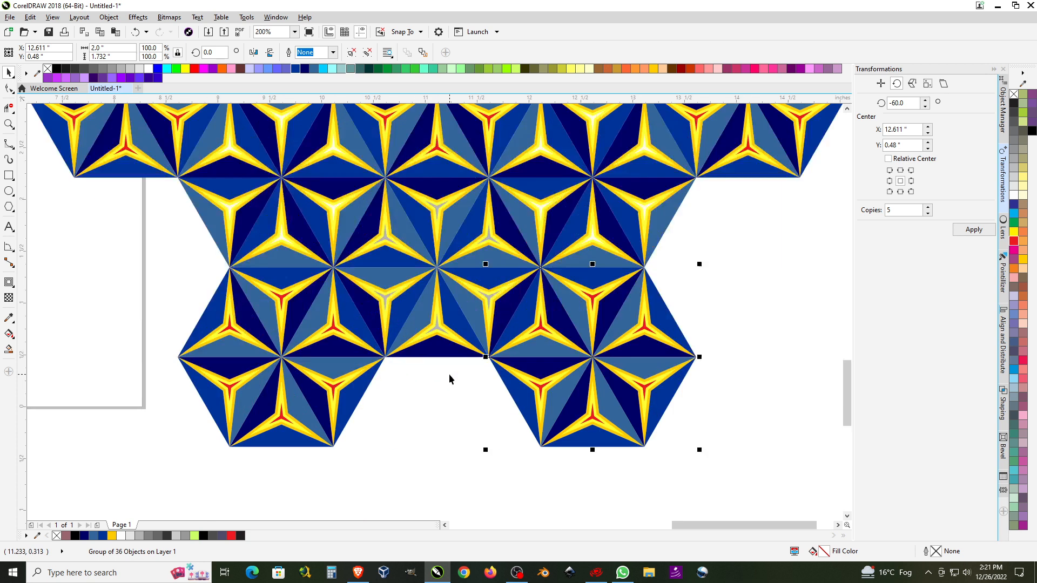
scroll(453, 364, down, 1)
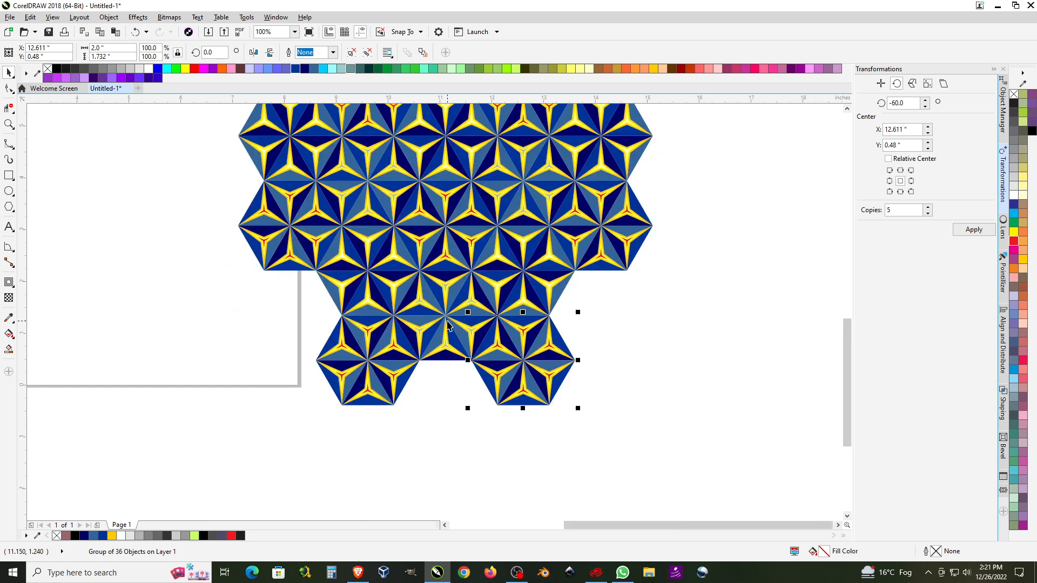
drag(447, 324, 464, 381)
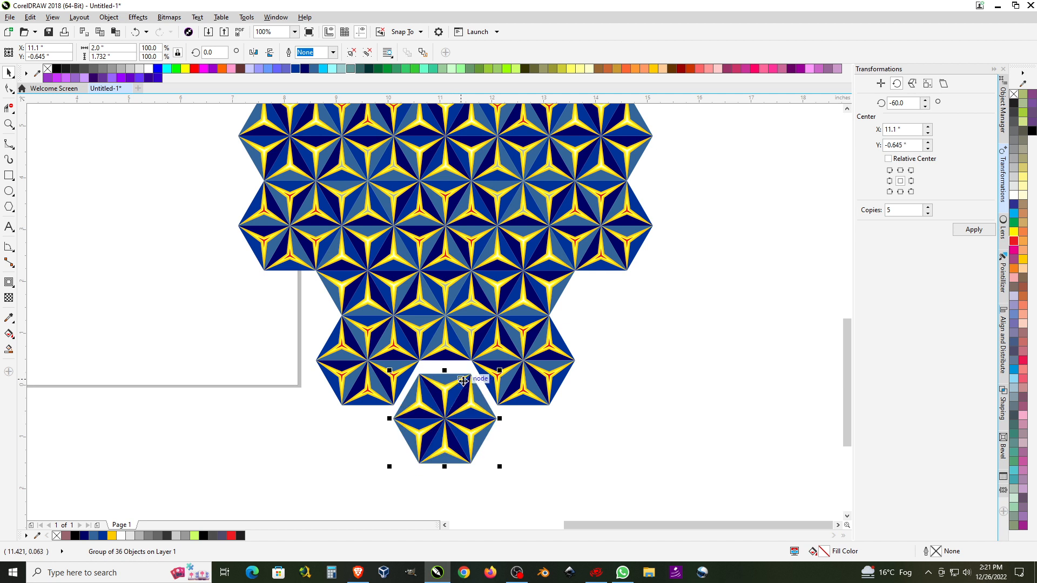
click(464, 382)
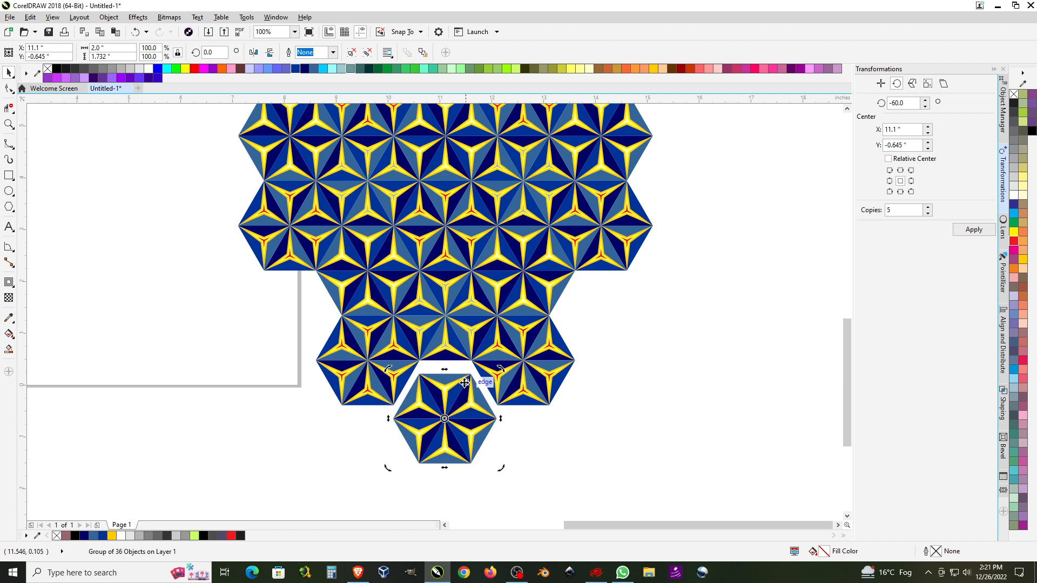
drag(471, 377, 474, 370)
scroll(537, 478, down, 2)
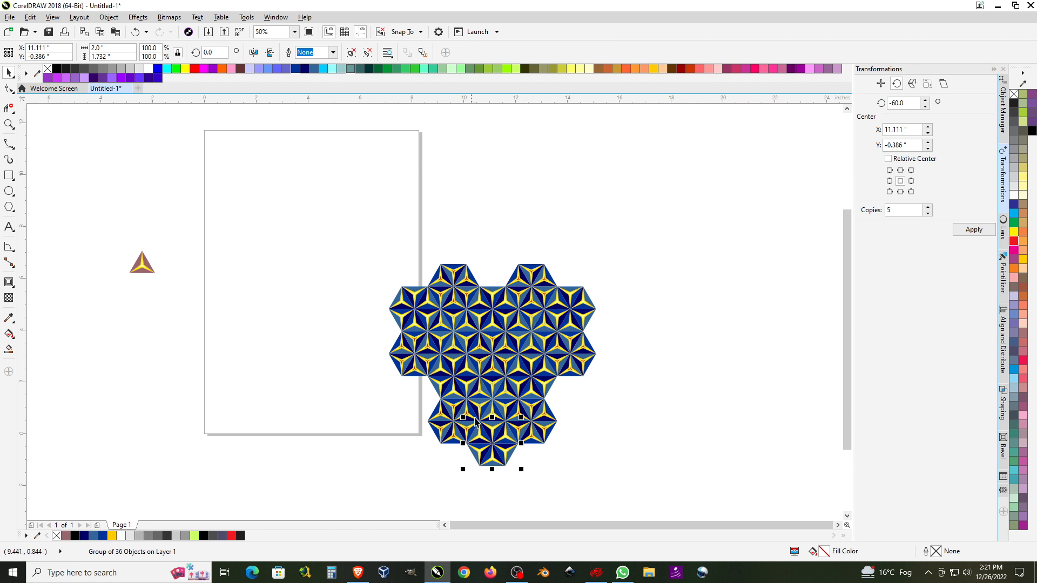
- Select all 16 hexagons of the pattern and group them
scroll(475, 421, up, 1)
scroll(392, 399, down, 1)
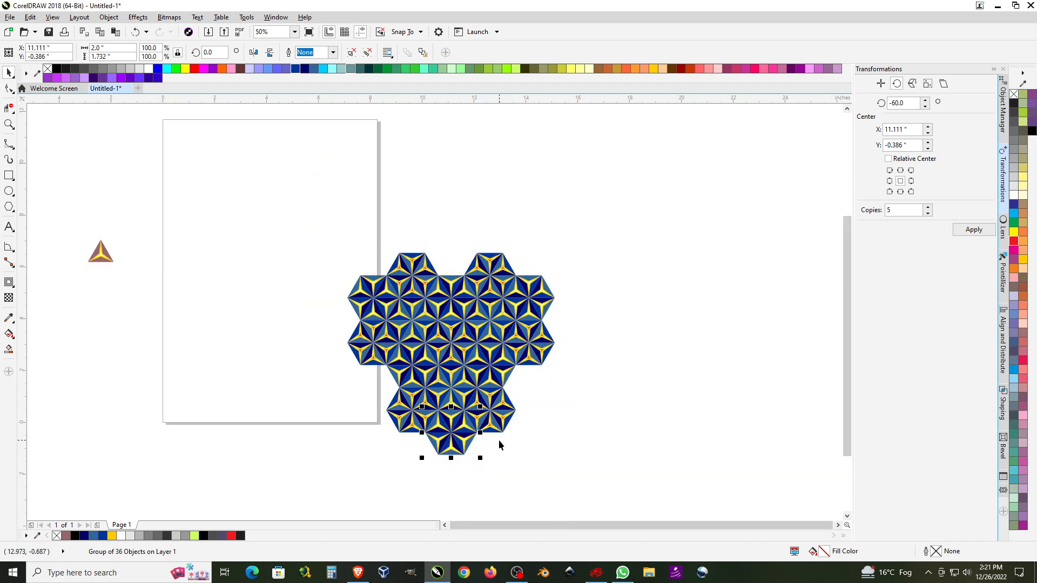
drag(321, 197, 535, 411)
drag(630, 489, 630, 490)
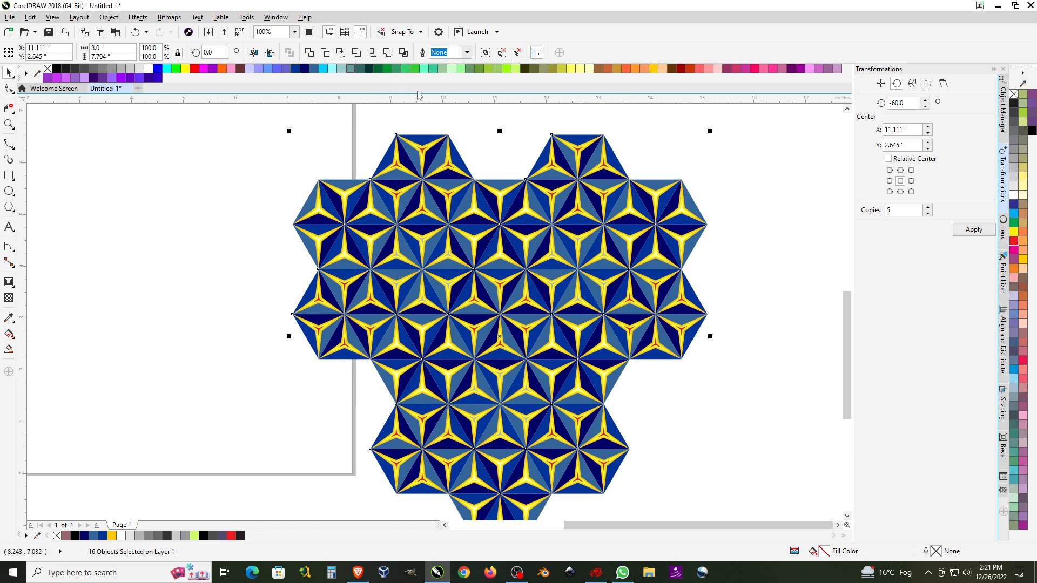
click(485, 54)
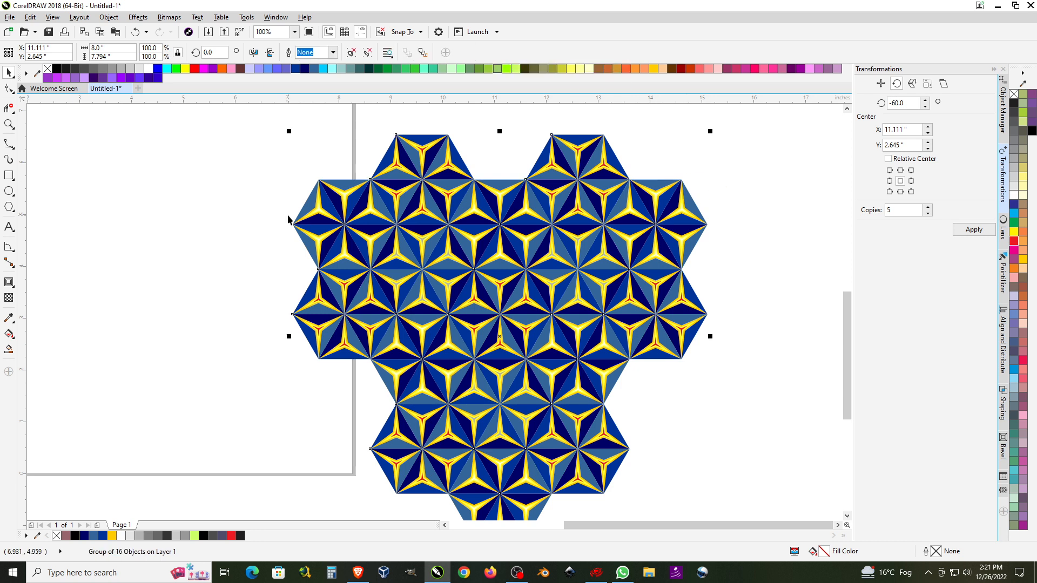
- Draw a 3.0" by 5.196" rectangle from the centre of the upper-left red-centred hexagon to the centre of the bottom-right red-centred one
click(9, 176)
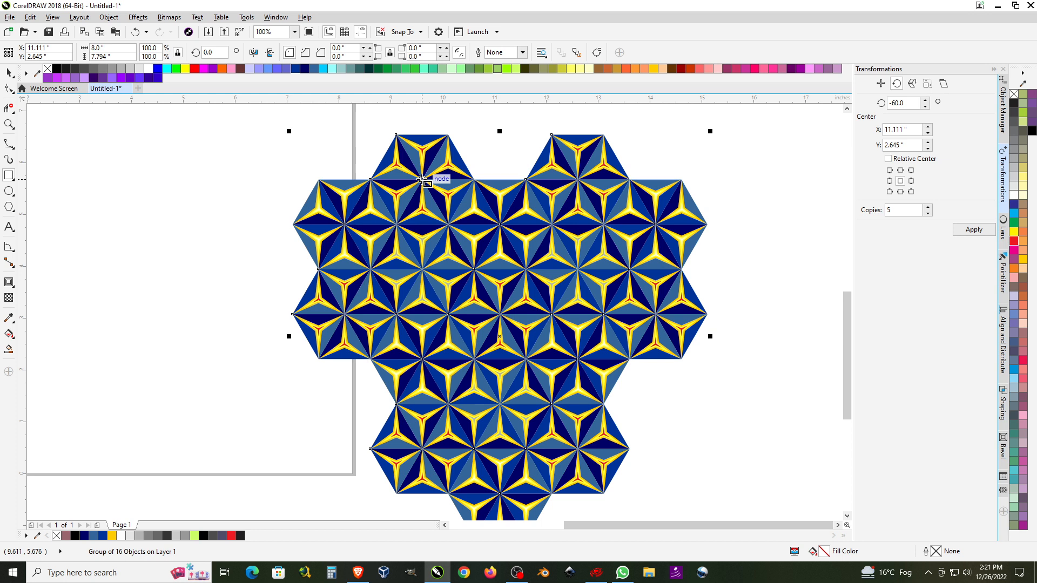
drag(422, 179, 578, 449)
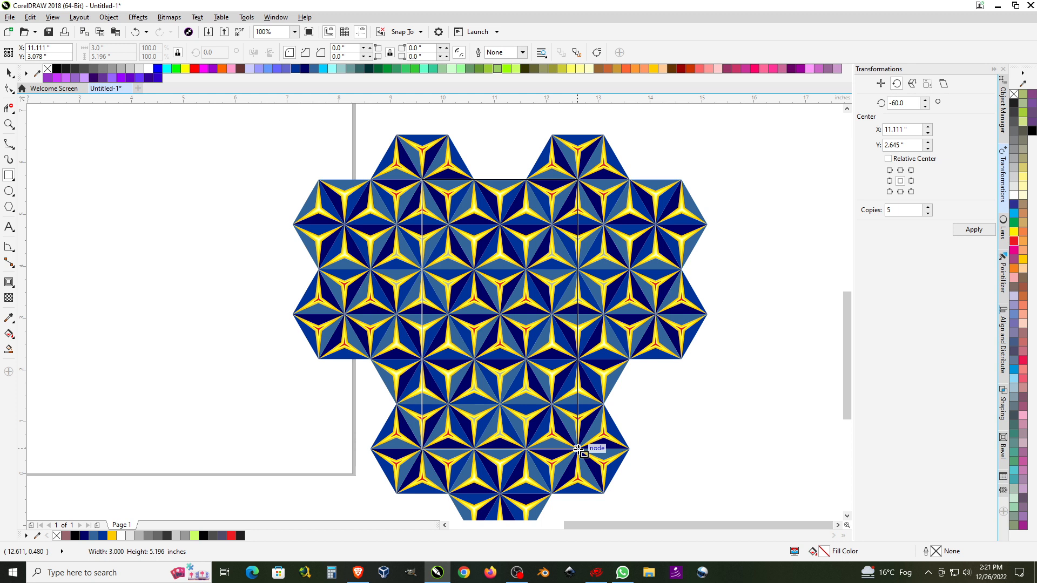
drag(578, 450, 577, 449)
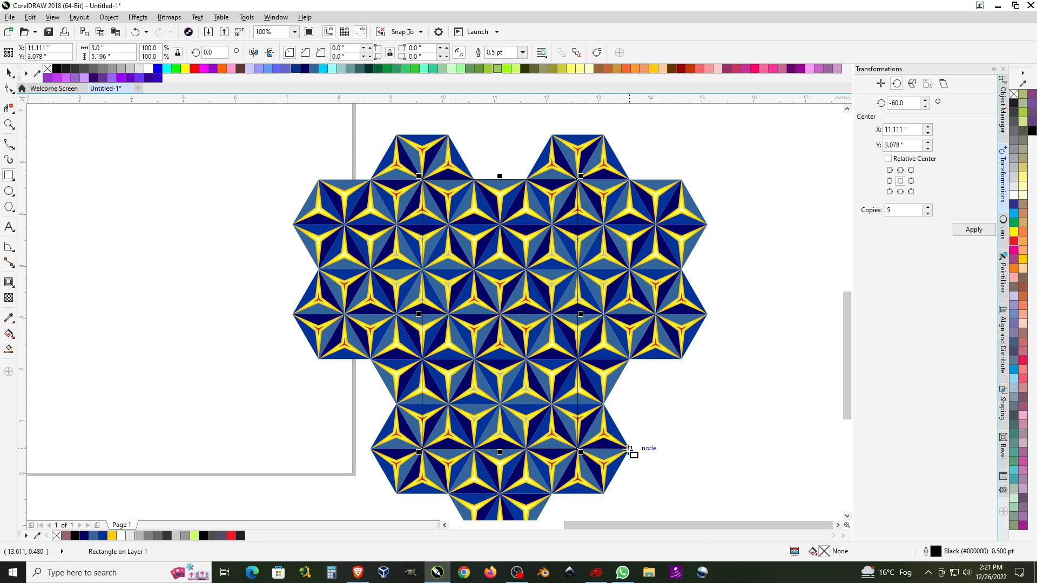
- Intersect the rectangle with the hexagon pattern and move the resulting tile clear of it to about X 19.275", Y 2.876"
click(9, 72)
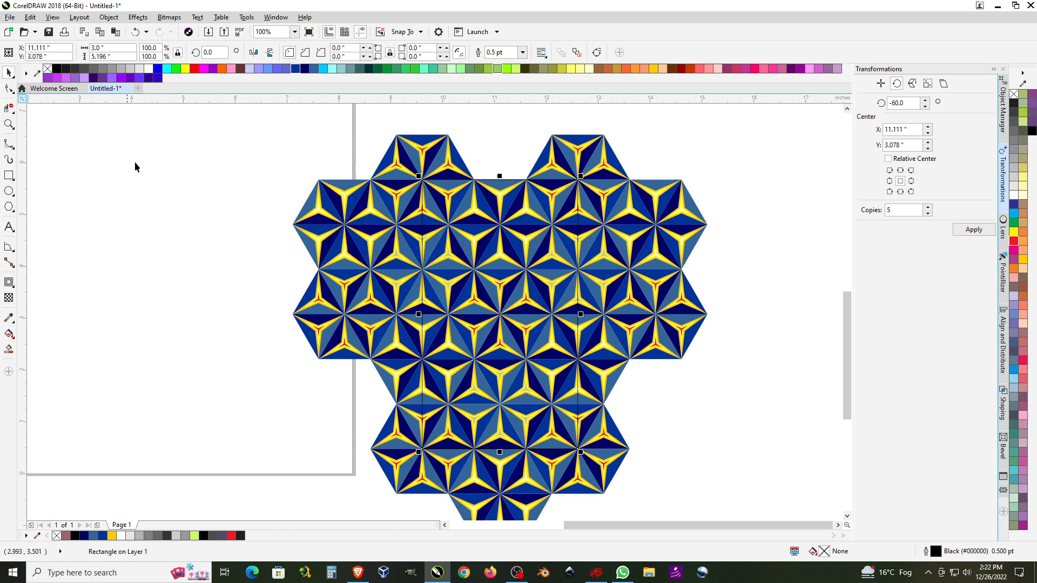
scroll(141, 187, down, 2)
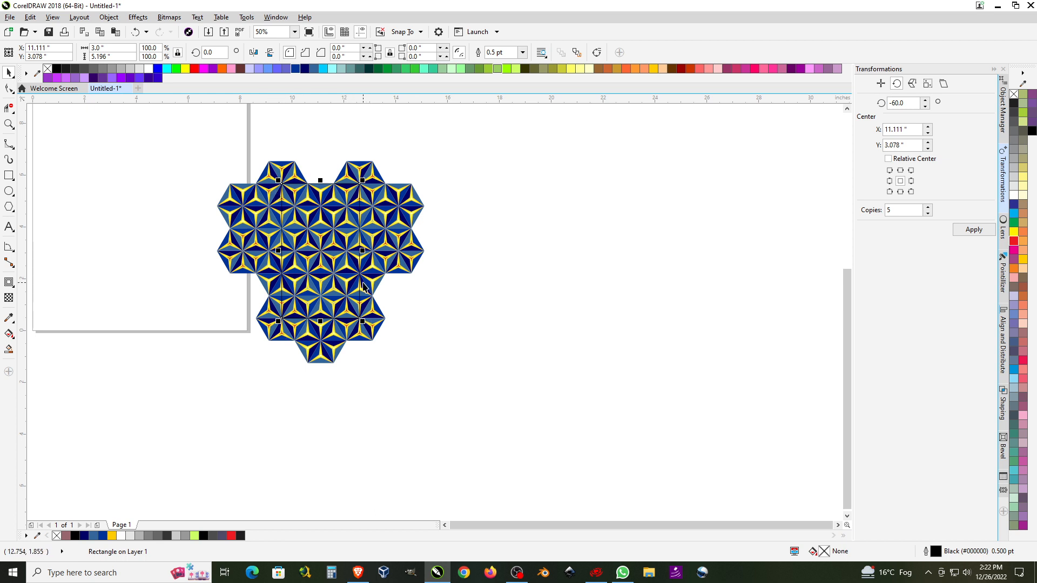
shift+click(397, 219)
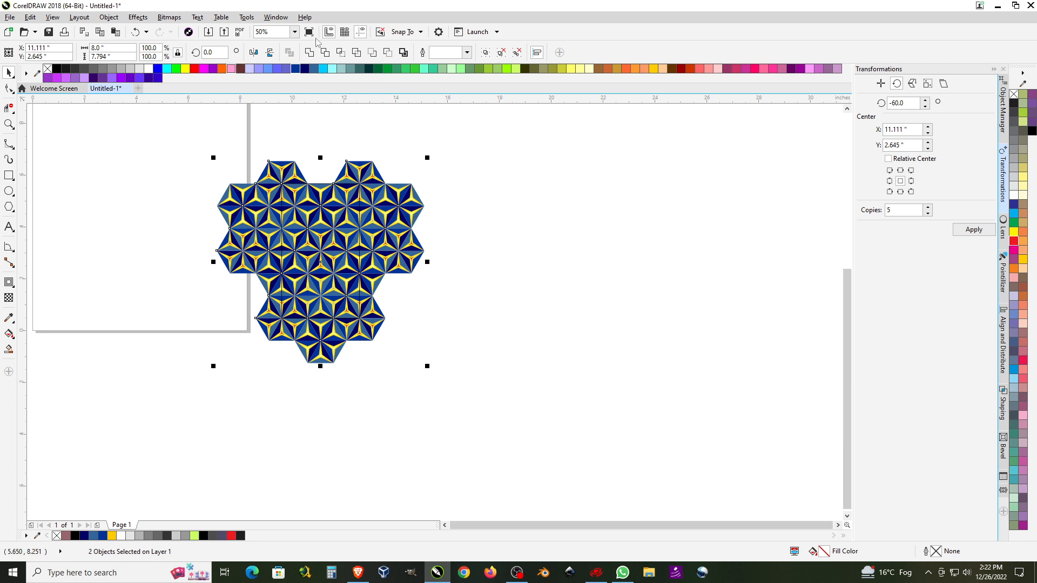
click(341, 53)
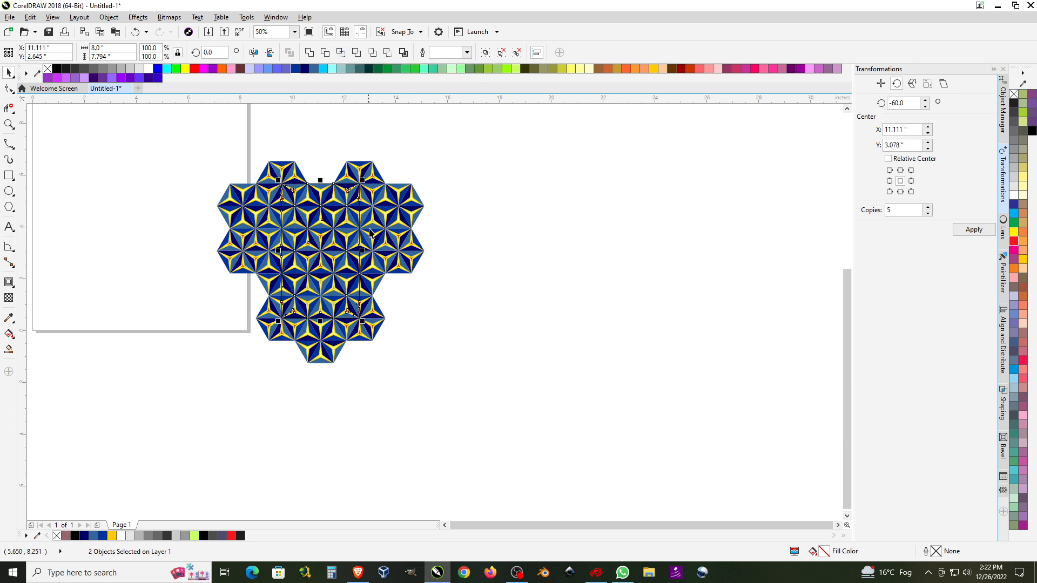
drag(320, 252, 532, 258)
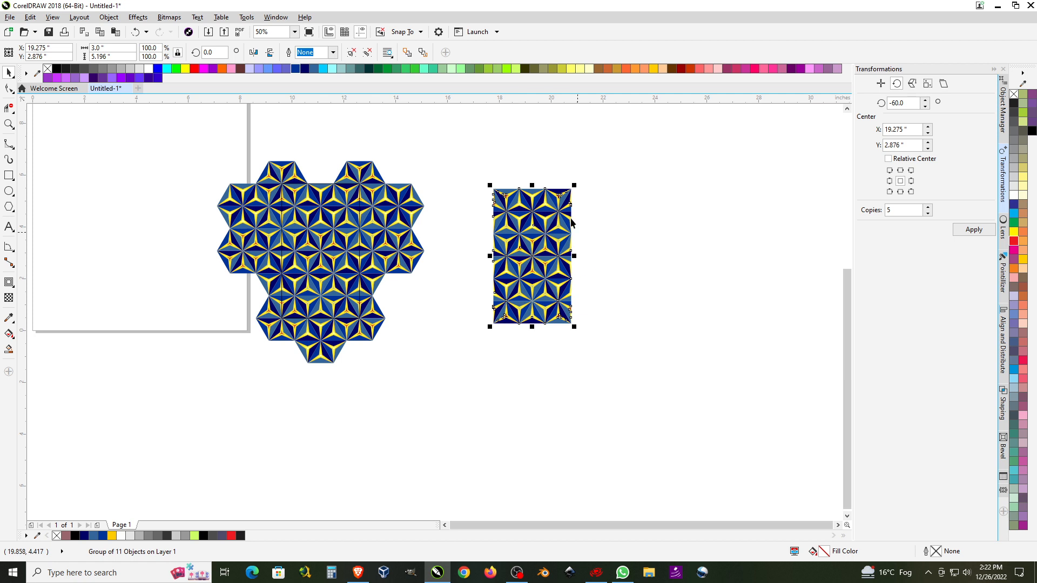
scroll(564, 212, up, 2)
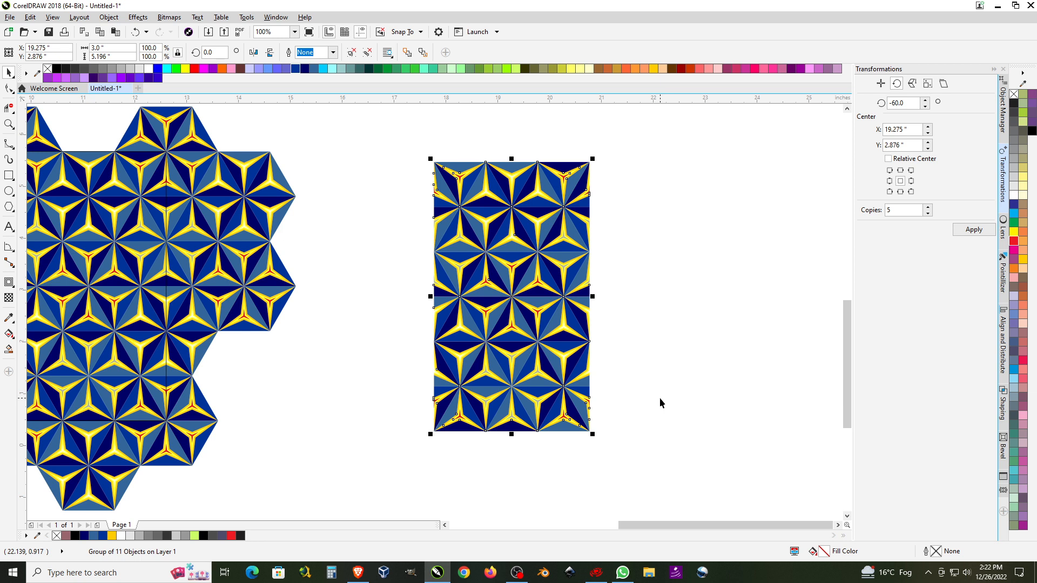
scroll(438, 283, down, 2)
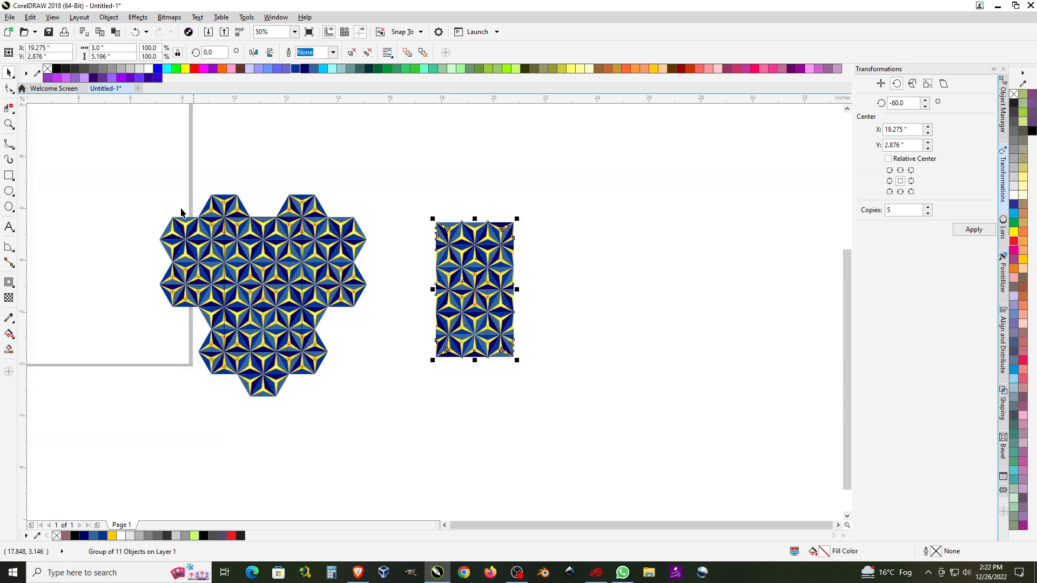
- Delete the original hexagon pattern with its rectangle and the leftover triangle beside the page
drag(145, 179, 389, 446)
key(Delete)
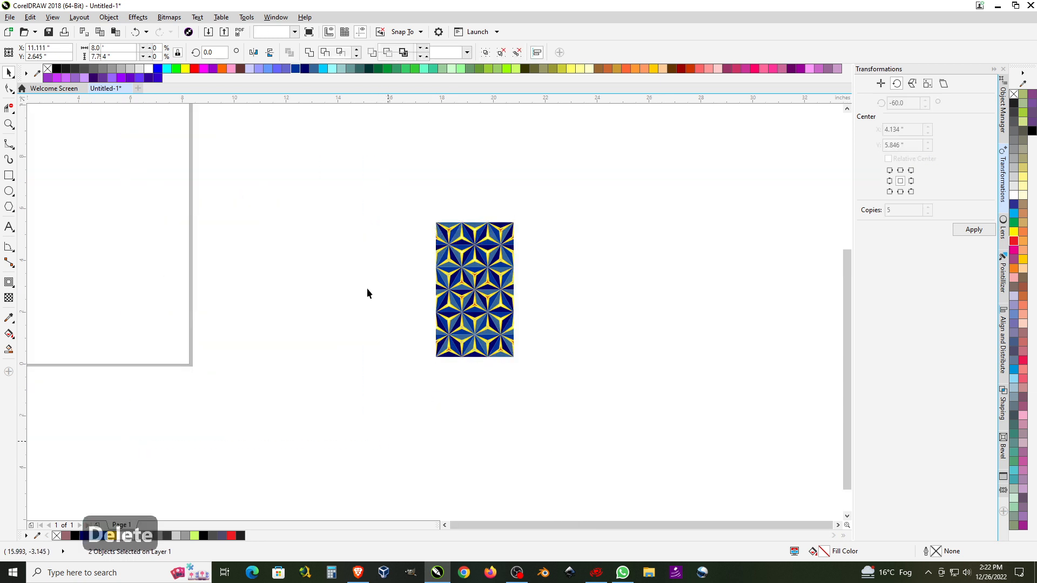
scroll(343, 254, down, 4)
drag(185, 204, 298, 287)
key(Delete)
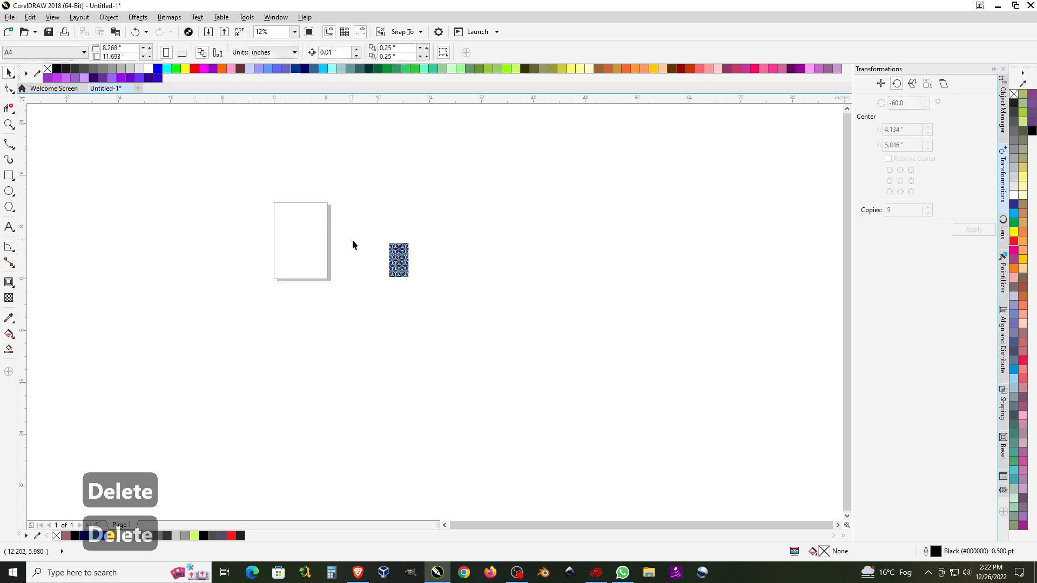
- Ungroup all objects in the rectangular pattern tile and deselect them
scroll(352, 243, up, 2)
scroll(404, 273, up, 4)
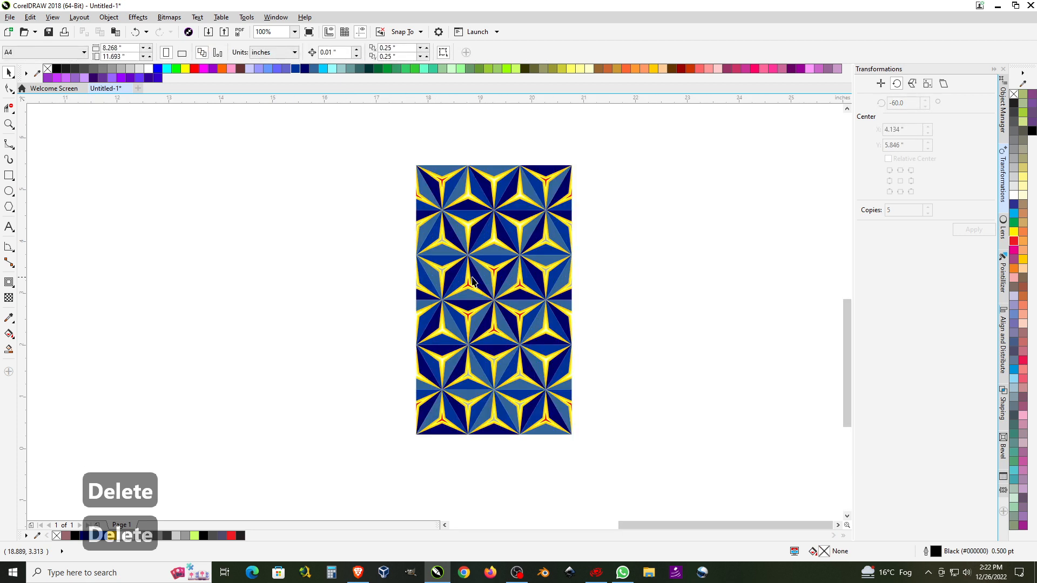
click(528, 287)
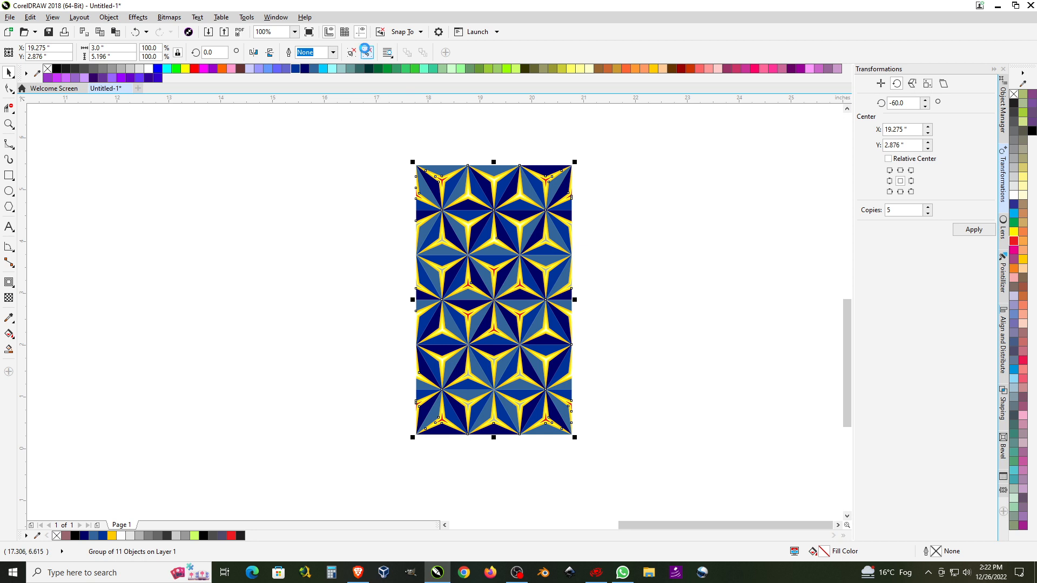
click(366, 51)
click(654, 216)
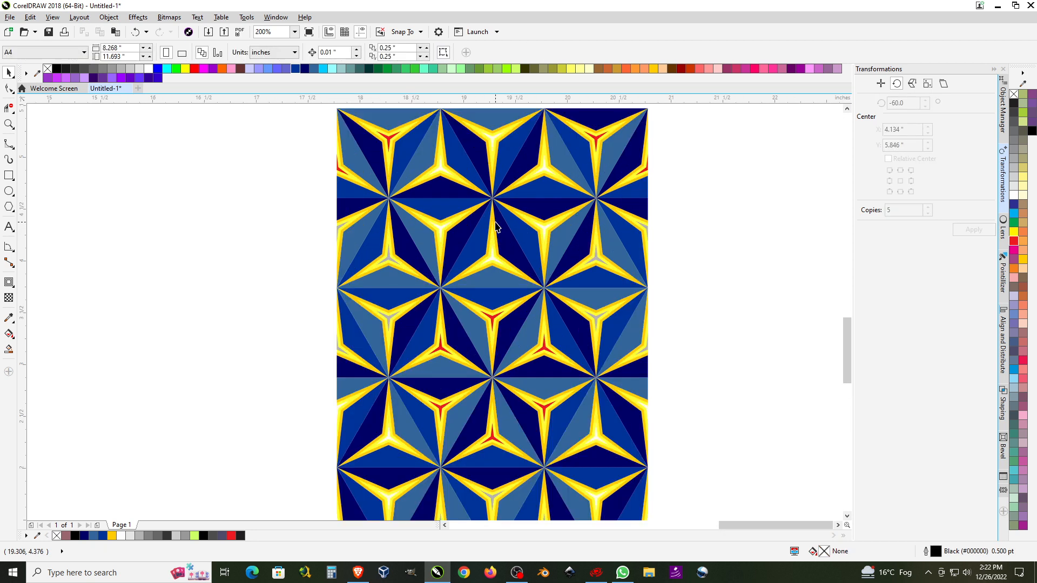
scroll(495, 229, up, 2)
scroll(427, 246, down, 3)
scroll(476, 282, up, 3)
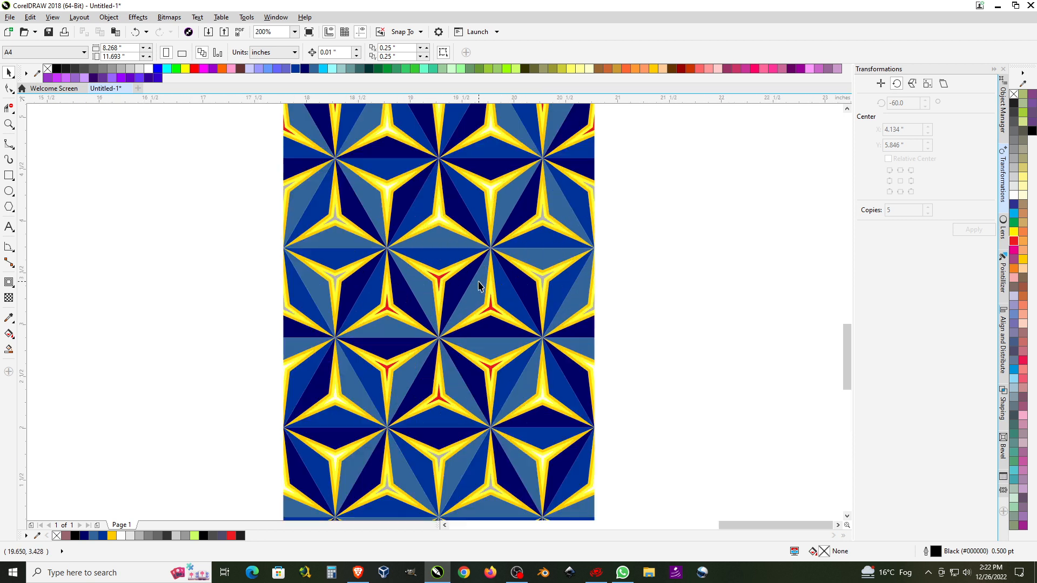
scroll(414, 263, down, 2)
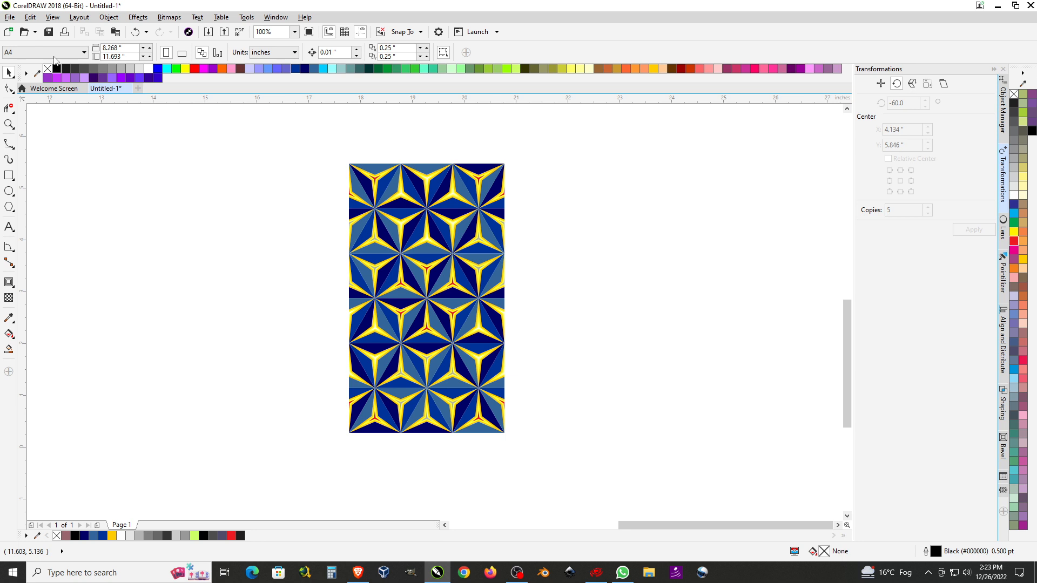
- Begin a new object search for objects with a Uniform Color fill
click(29, 18)
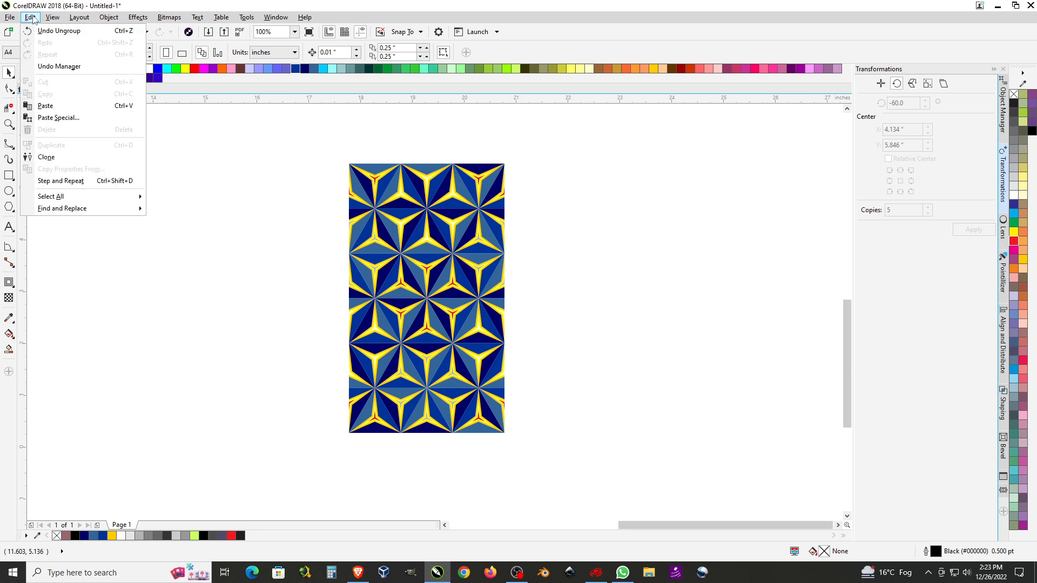
mouse_move(81, 208)
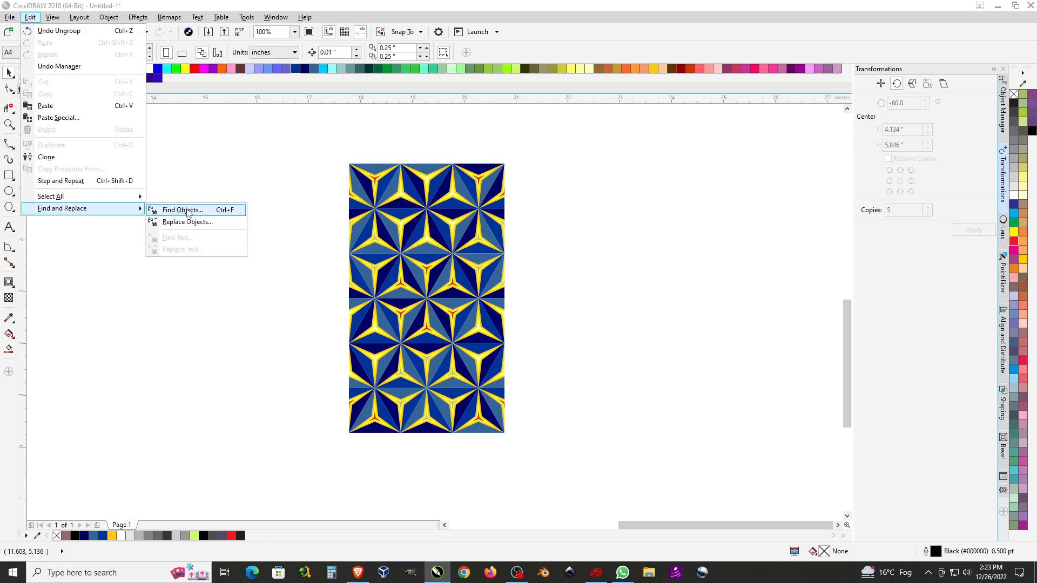
click(187, 210)
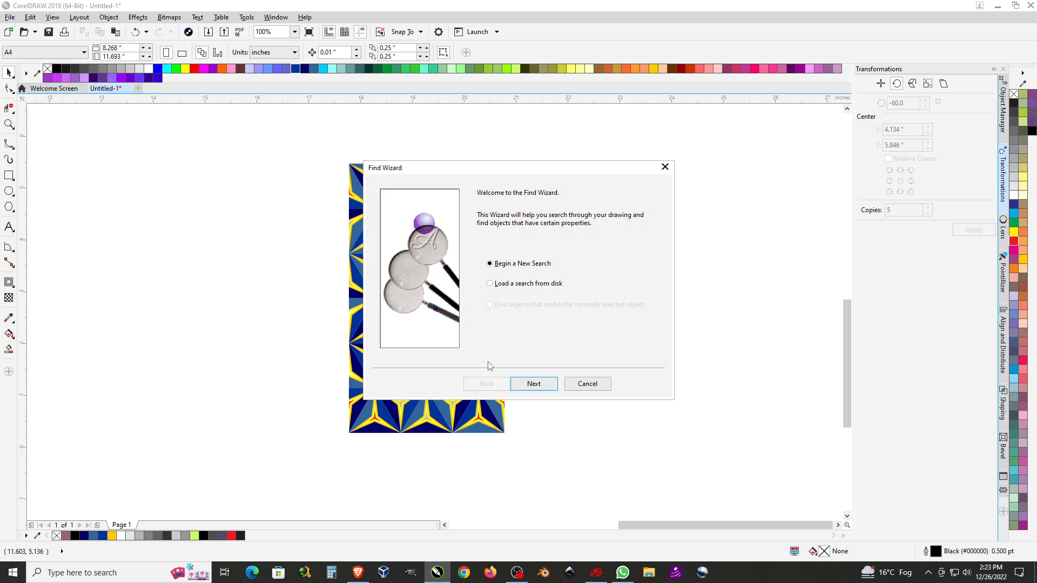
click(534, 384)
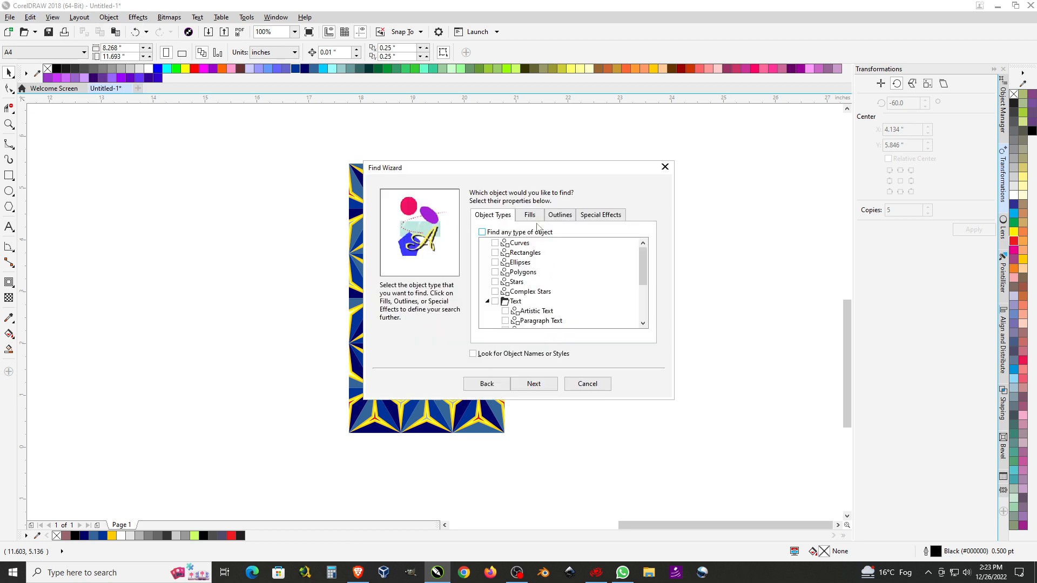
click(532, 216)
click(492, 253)
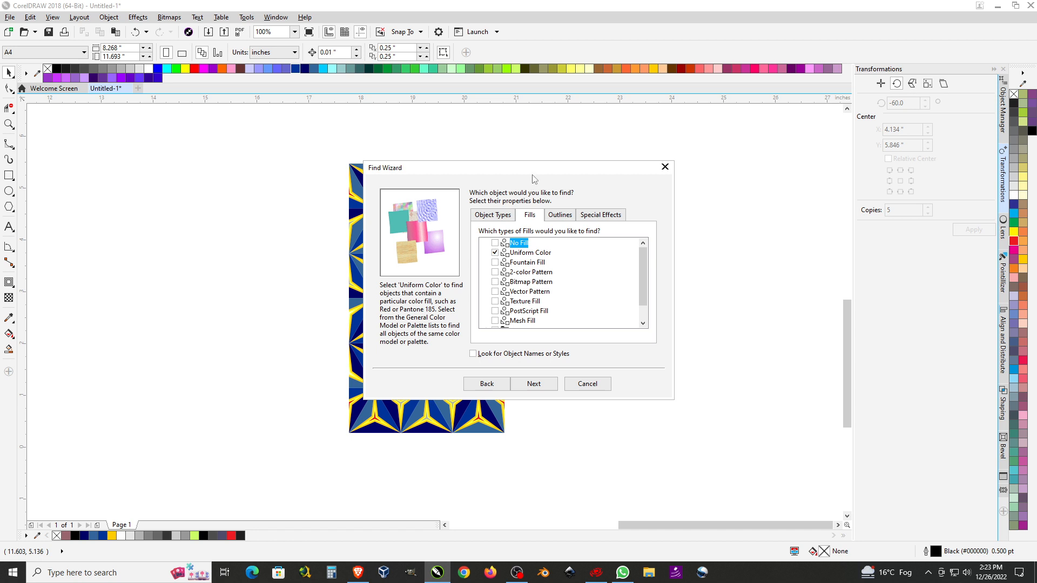
- Limit the search to a specific uniform fill, sampling the steel blue R:51 G:102 B:153 from a facet of the pattern tile
drag(532, 172, 637, 130)
click(636, 344)
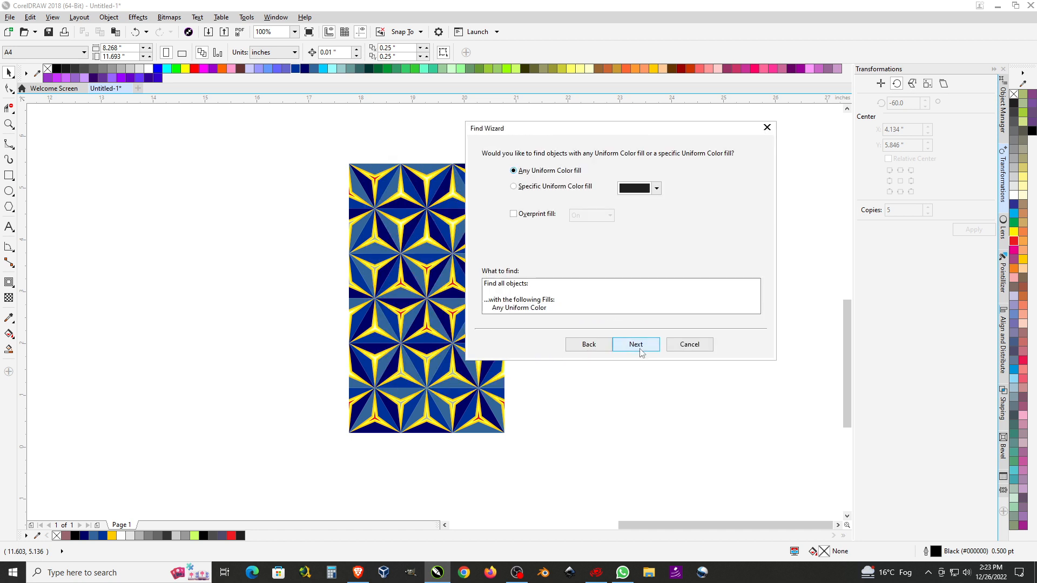
click(529, 192)
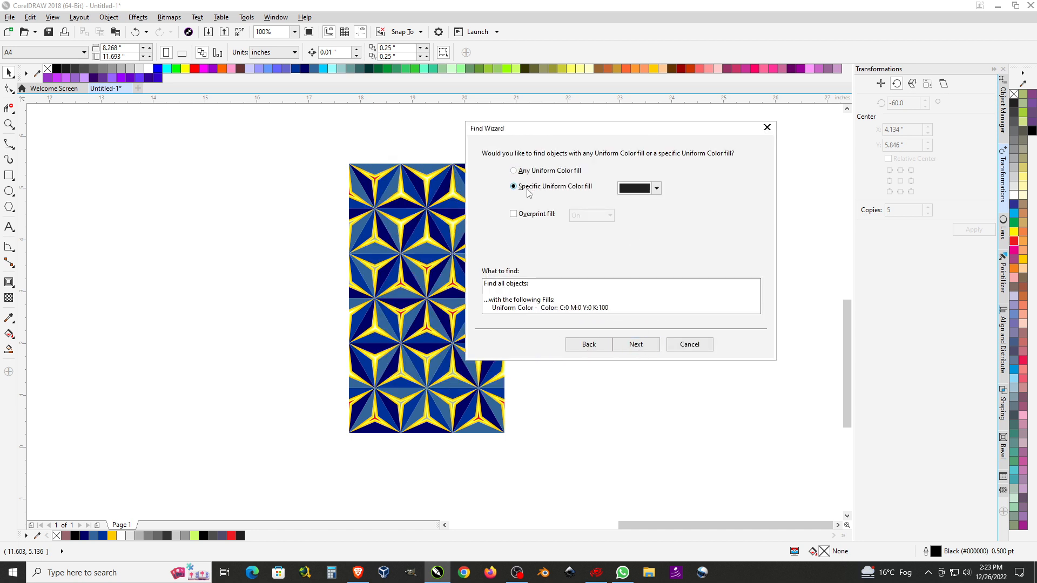
click(657, 188)
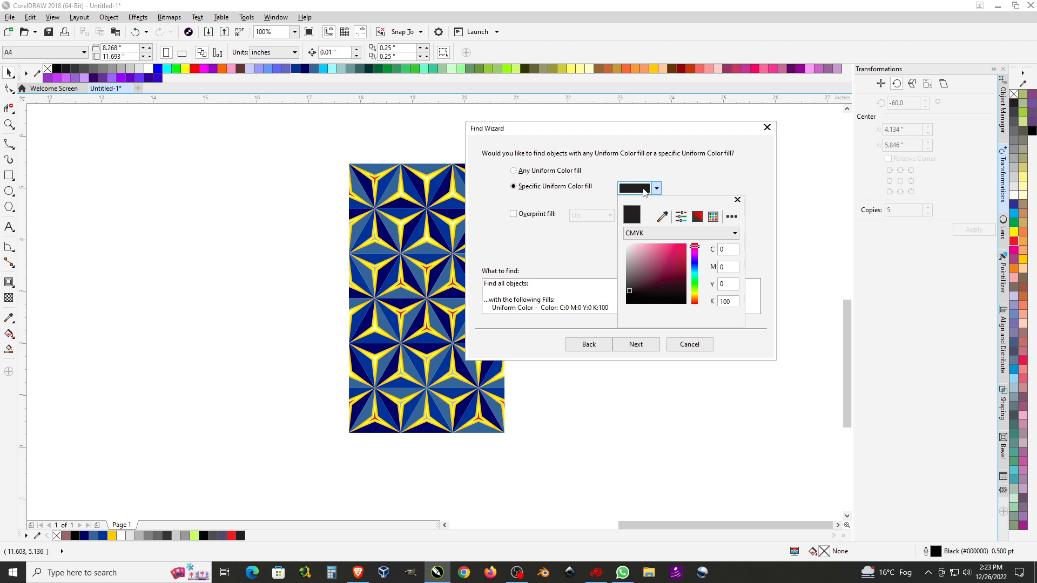
click(663, 216)
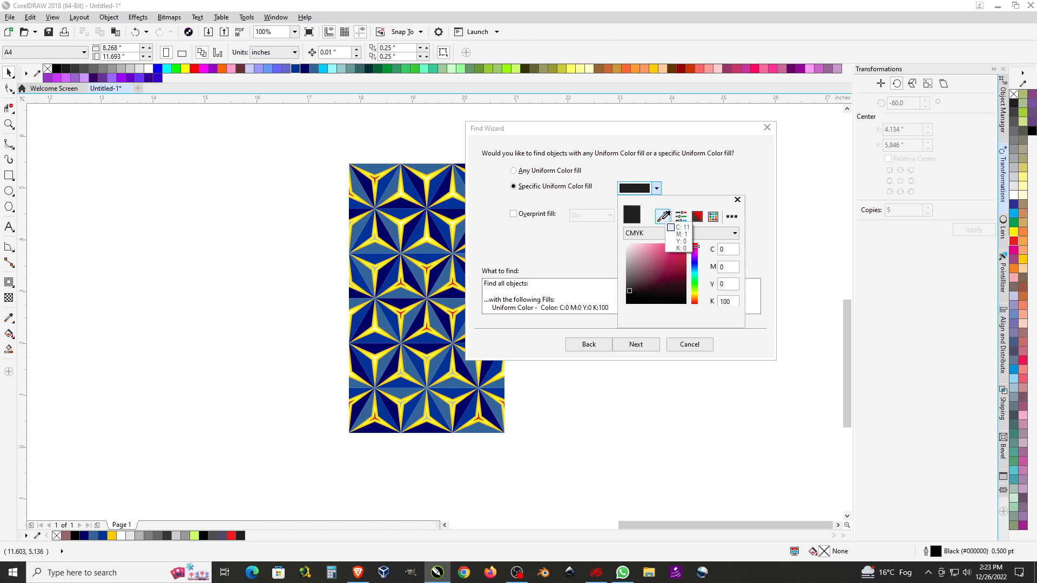
click(394, 222)
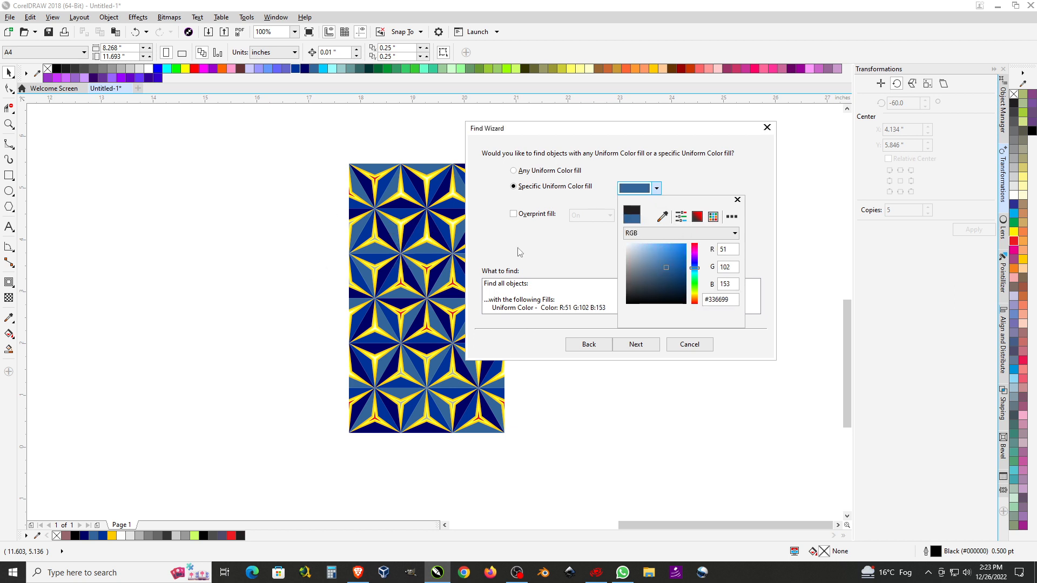
- Find all objects with the R:51 G:102 B:153 fill and weld them into one curve
click(637, 349)
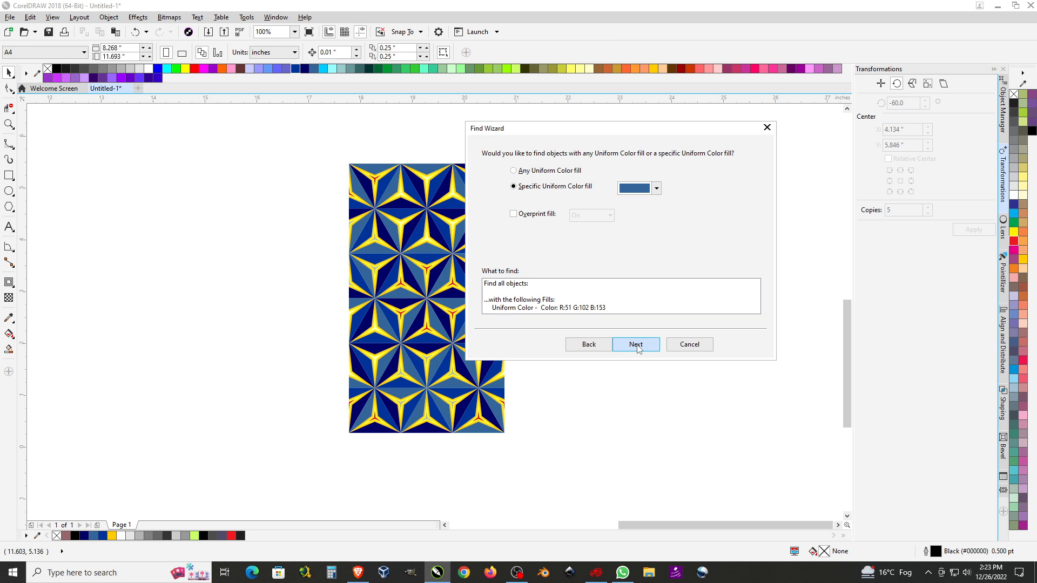
click(637, 350)
click(636, 349)
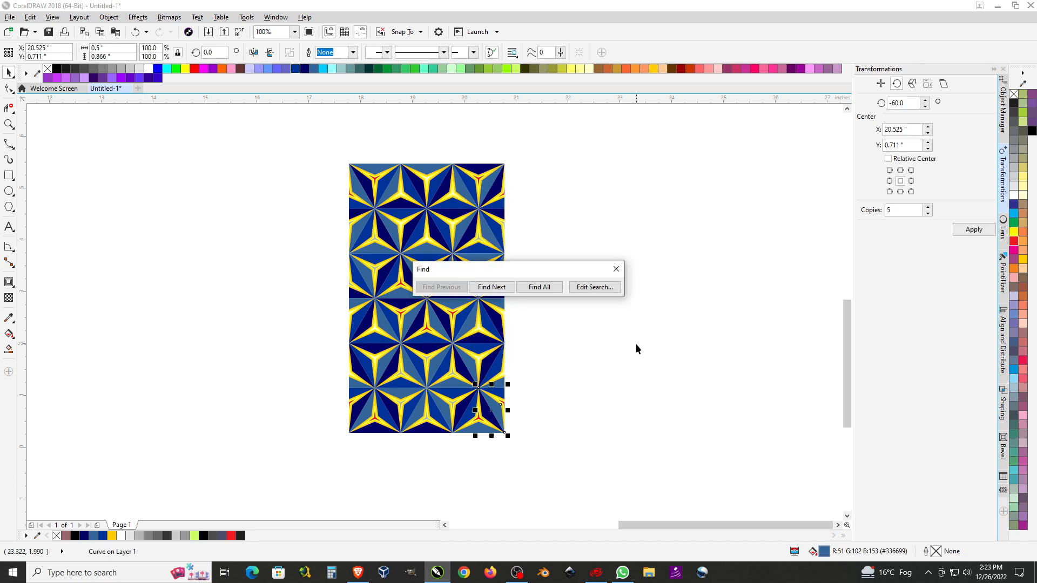
click(540, 286)
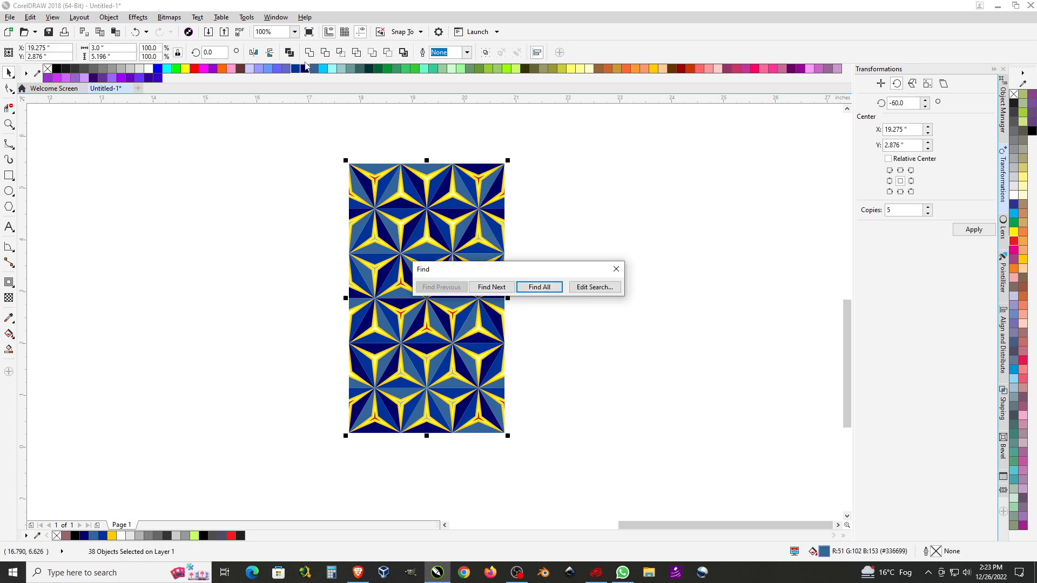
click(308, 52)
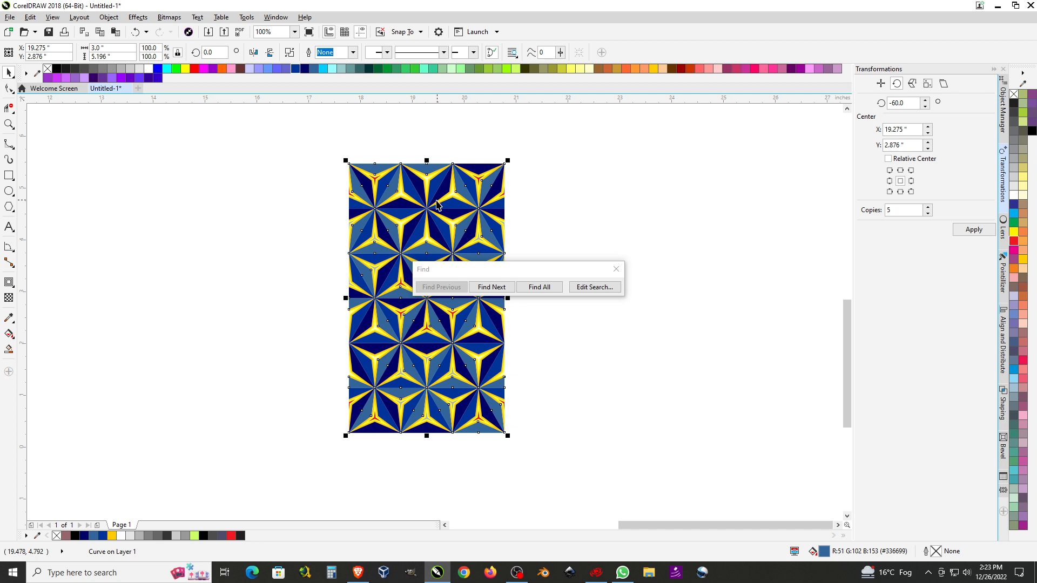
- Edit the search to look for the medium blue fill R:0 G:51 B:153, sampled from the pattern tile
click(586, 288)
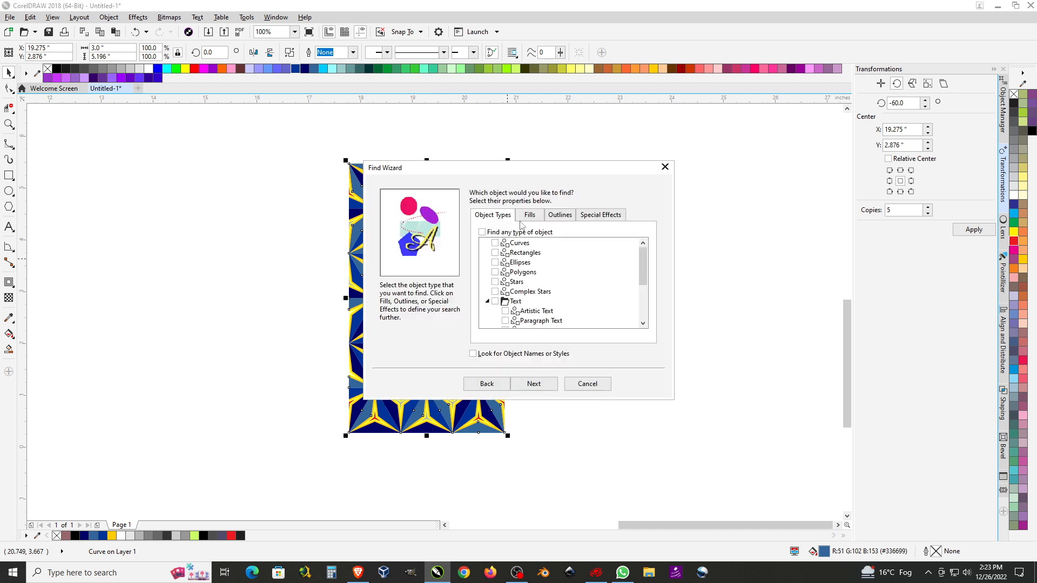
click(528, 216)
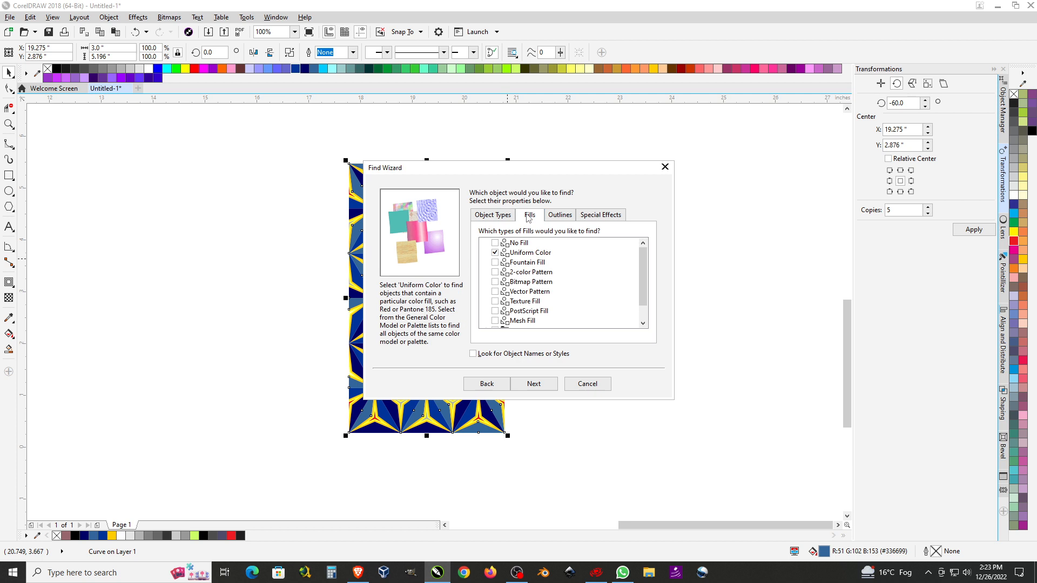
click(552, 384)
drag(529, 171, 690, 158)
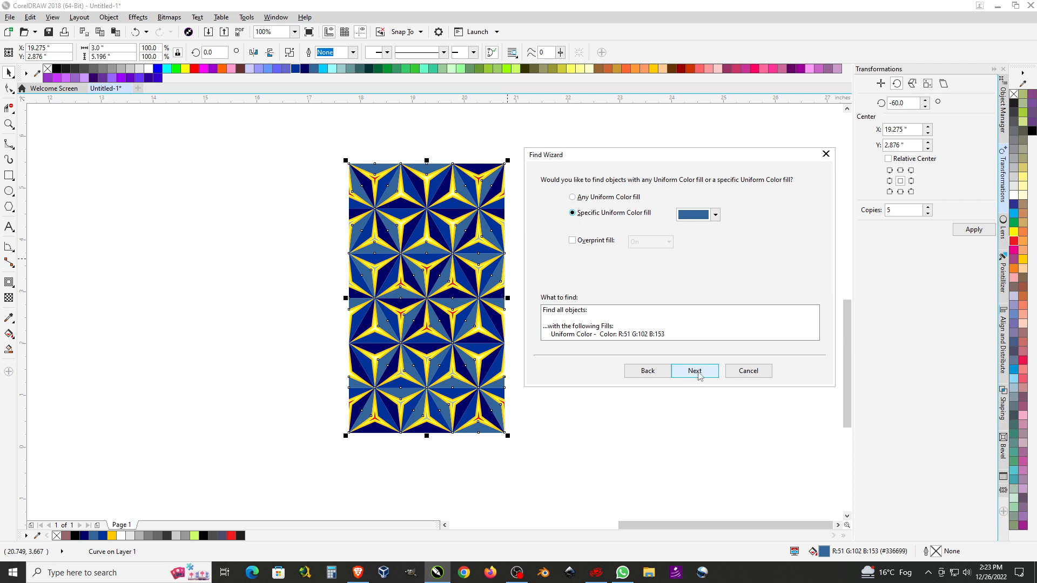
click(694, 220)
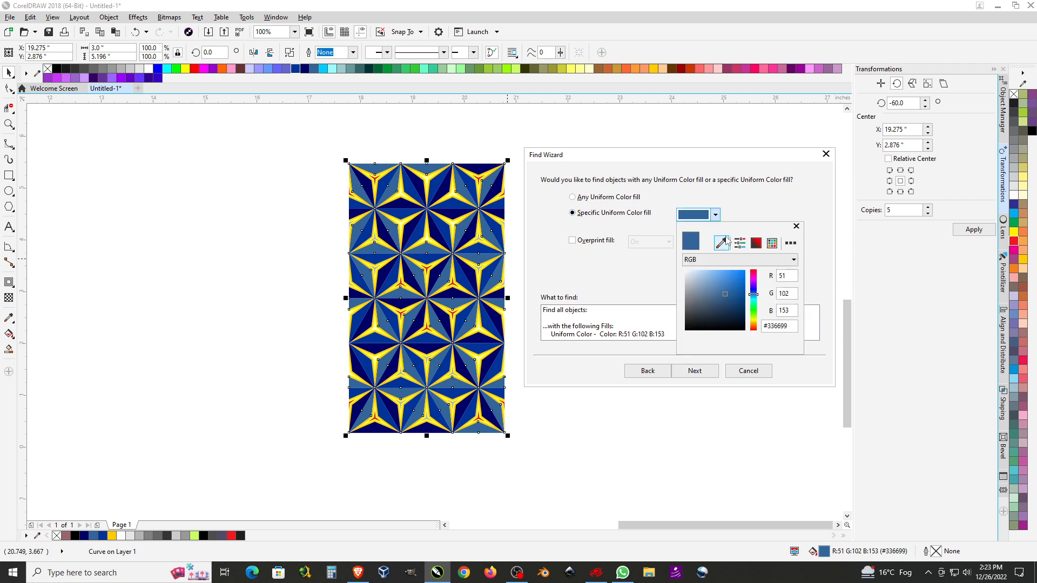
click(721, 242)
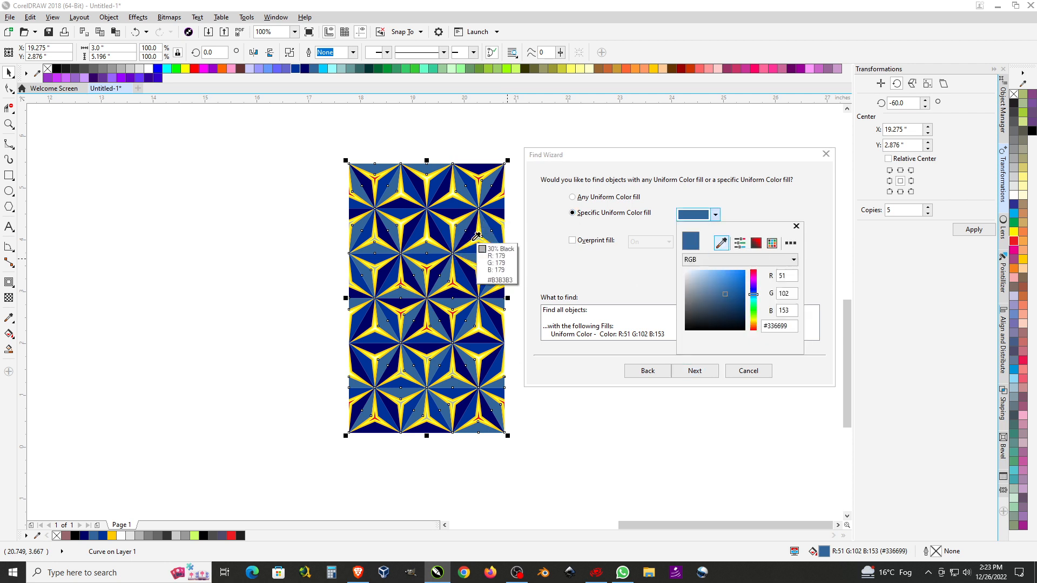
click(446, 231)
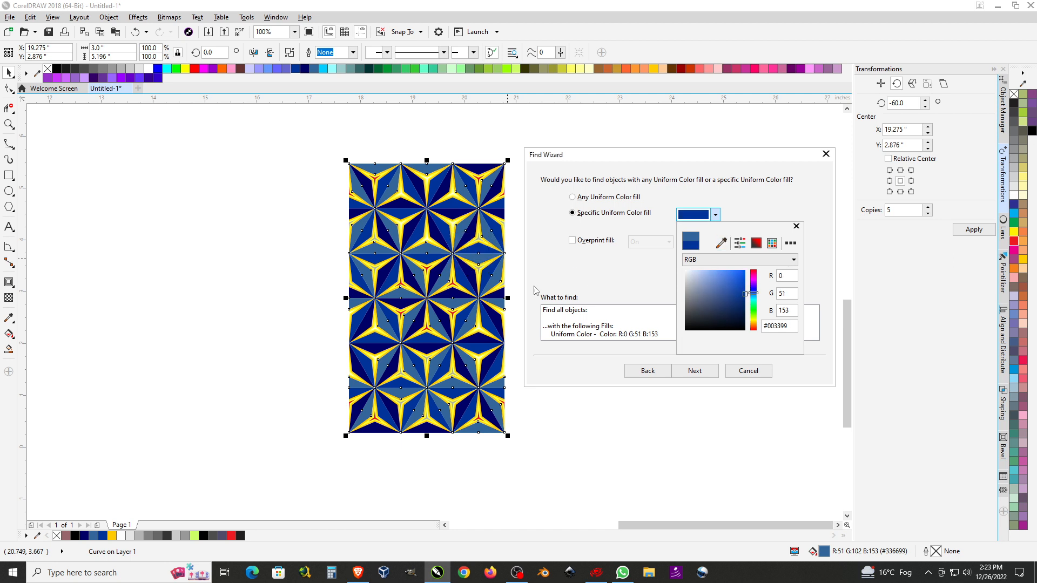
- Find all objects with the R:0 G:51 B:153 fill and weld them into one curve
click(705, 375)
click(695, 373)
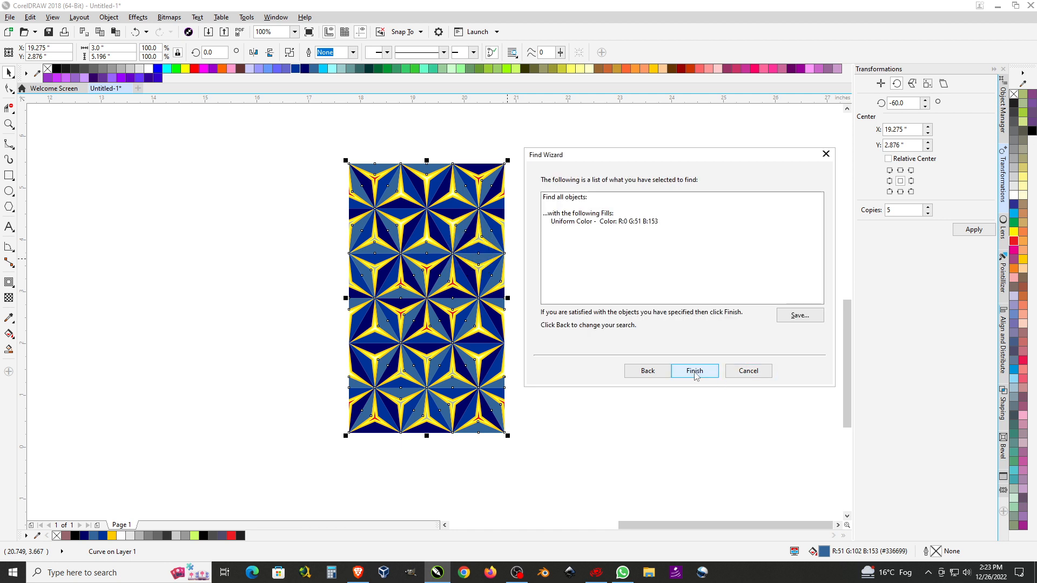
click(696, 373)
click(540, 287)
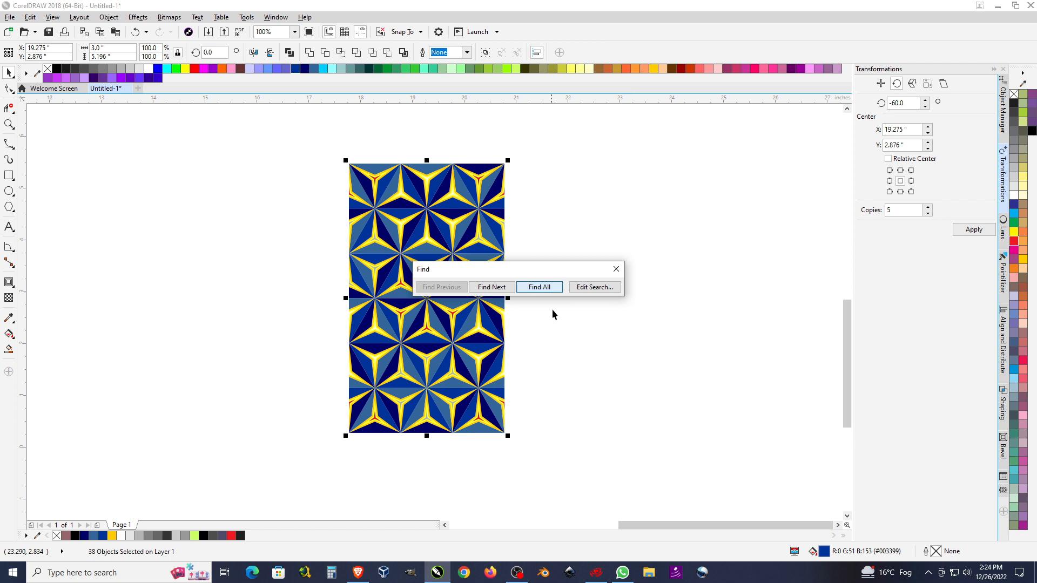
click(309, 53)
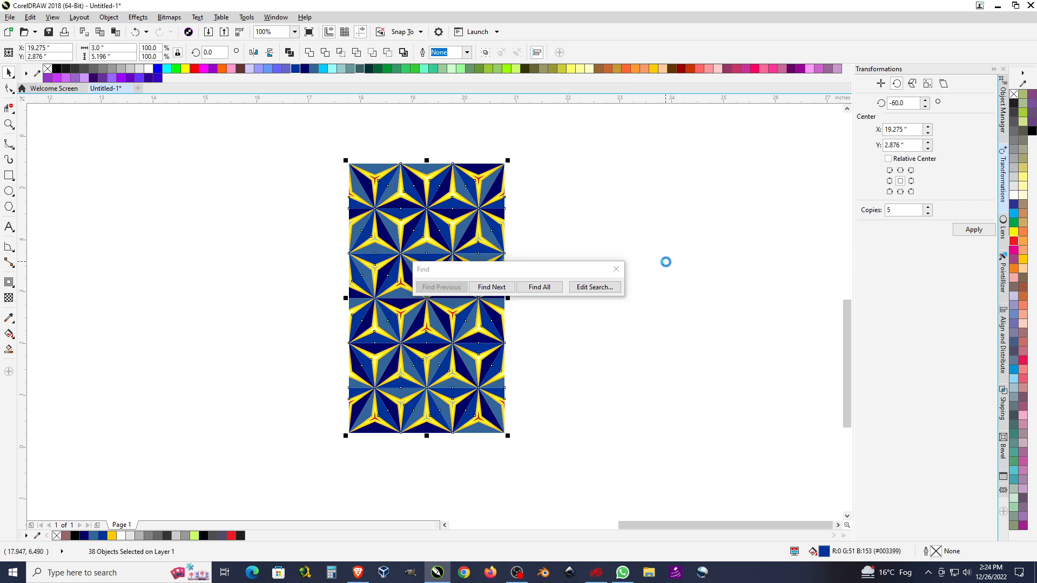
- Edit the search to look for the dark navy fill R:0 G:0 B:102, sampled from the pattern tile
click(594, 287)
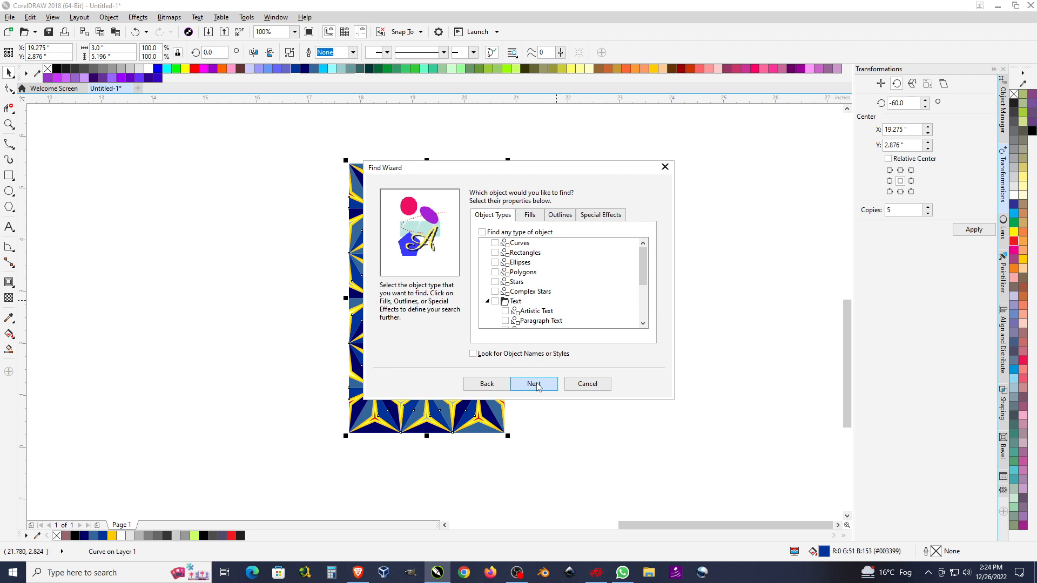
click(534, 384)
click(554, 227)
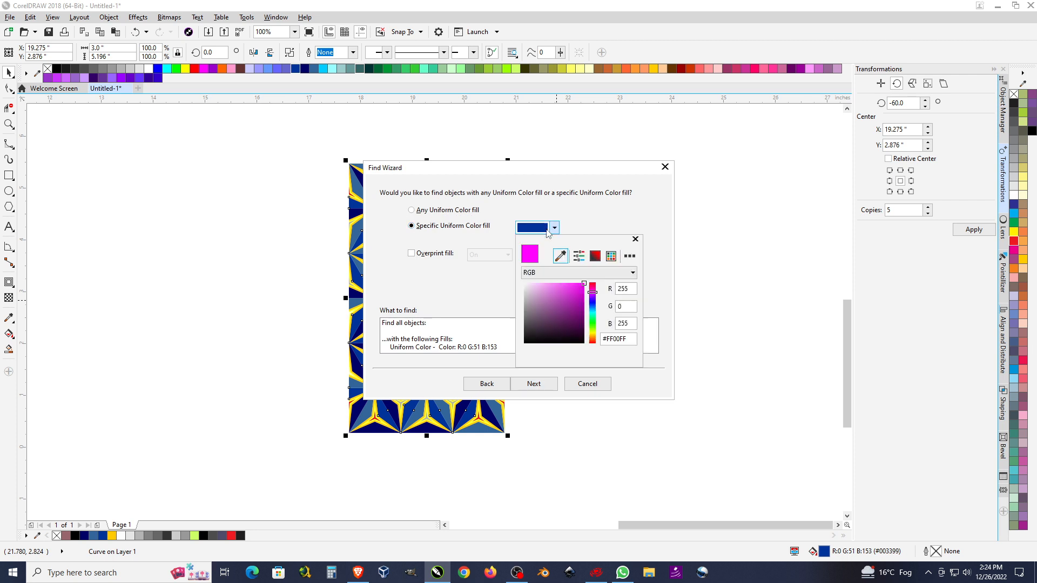
click(561, 255)
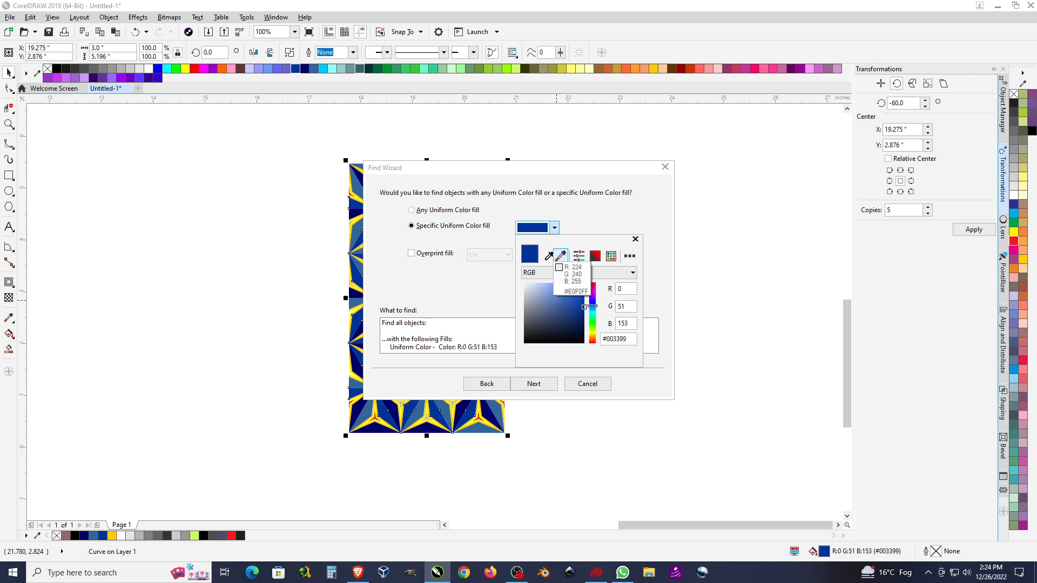
click(354, 366)
- Find all objects with the R:0 G:0 B:102 fill and weld them into one curve
click(545, 387)
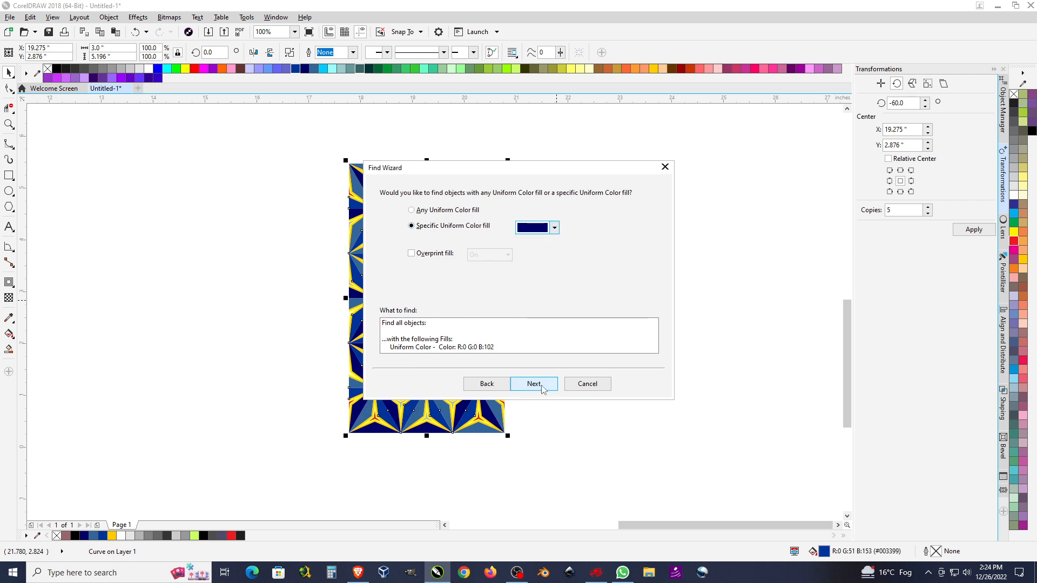
click(542, 387)
click(543, 387)
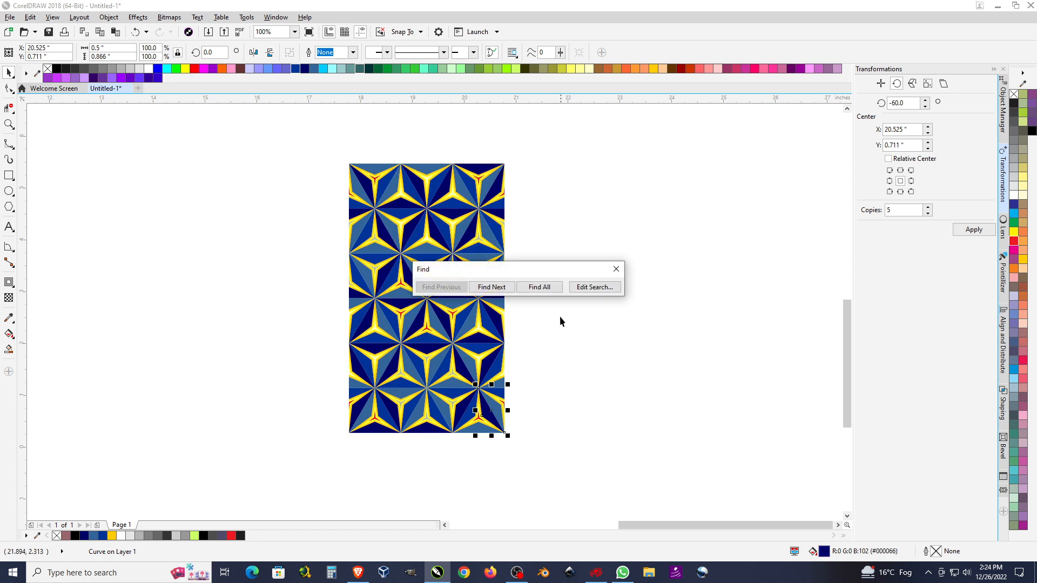
click(552, 288)
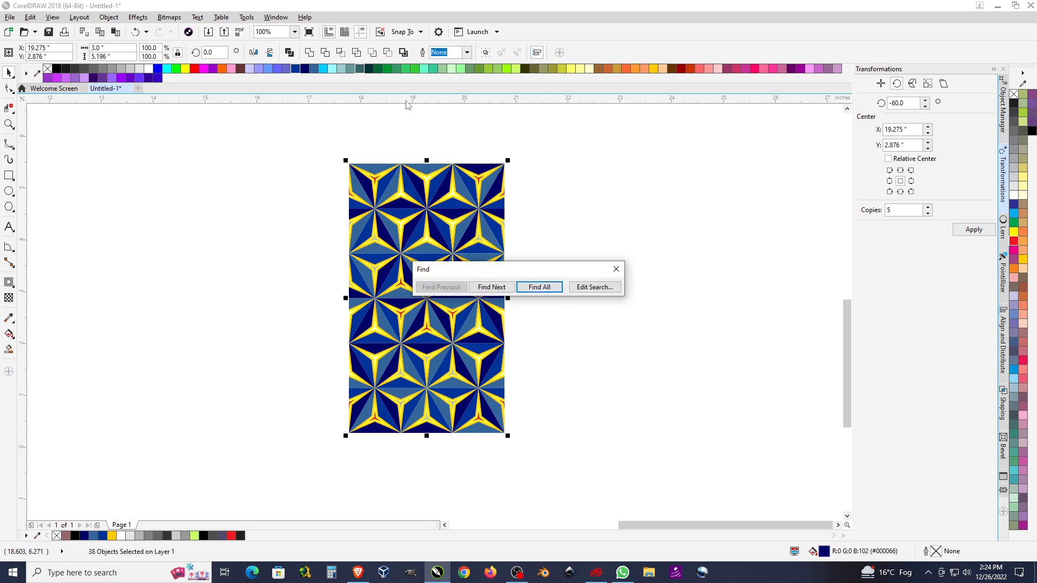
click(310, 52)
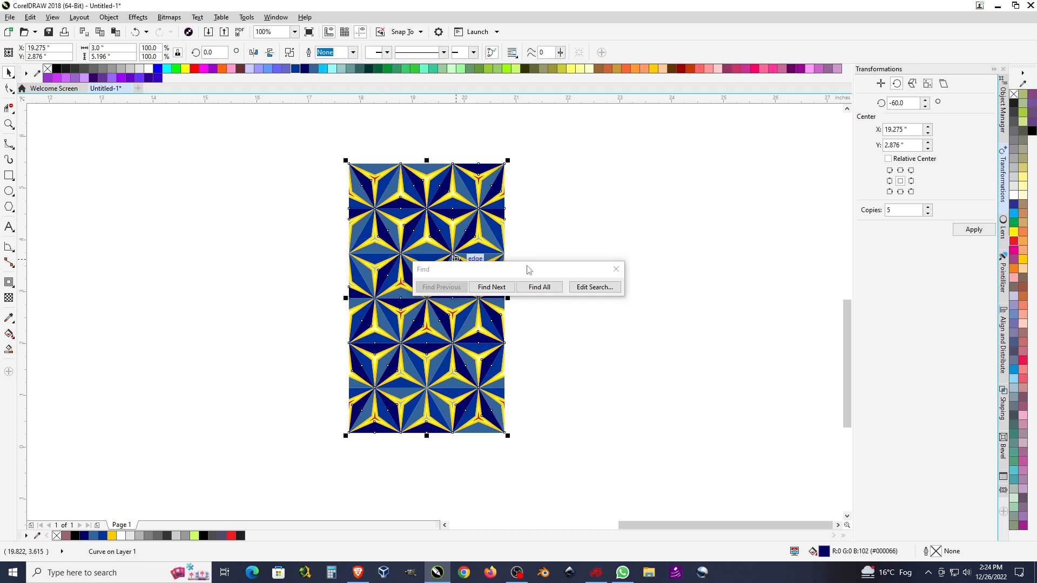
- Edit the search to look for the golden yellow fill C:0 M:20 Y:100 K:0, sampled from the outer band of a star
drag(529, 270, 631, 201)
scroll(493, 227, up, 2)
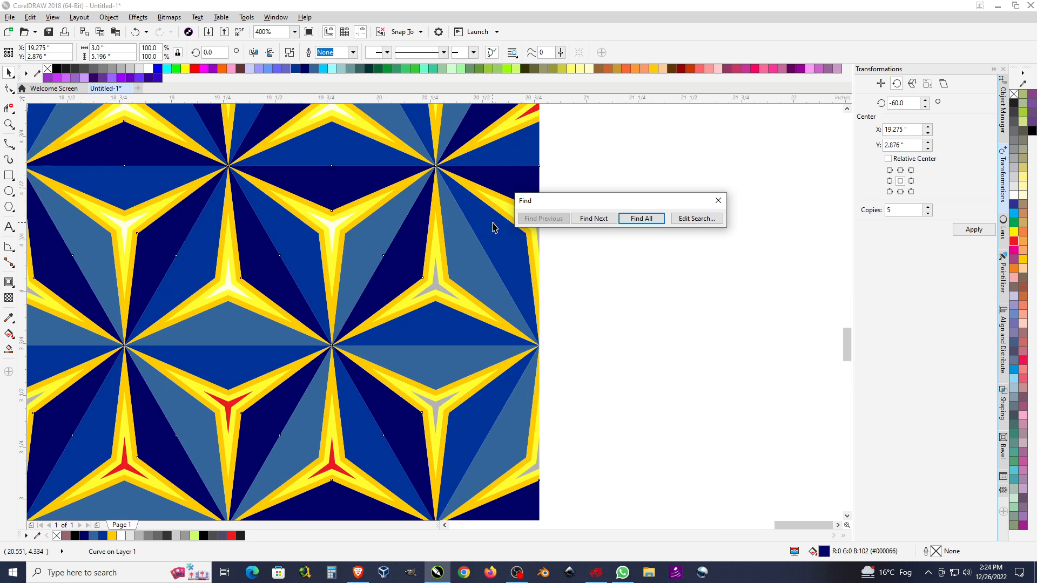
scroll(463, 277, up, 1)
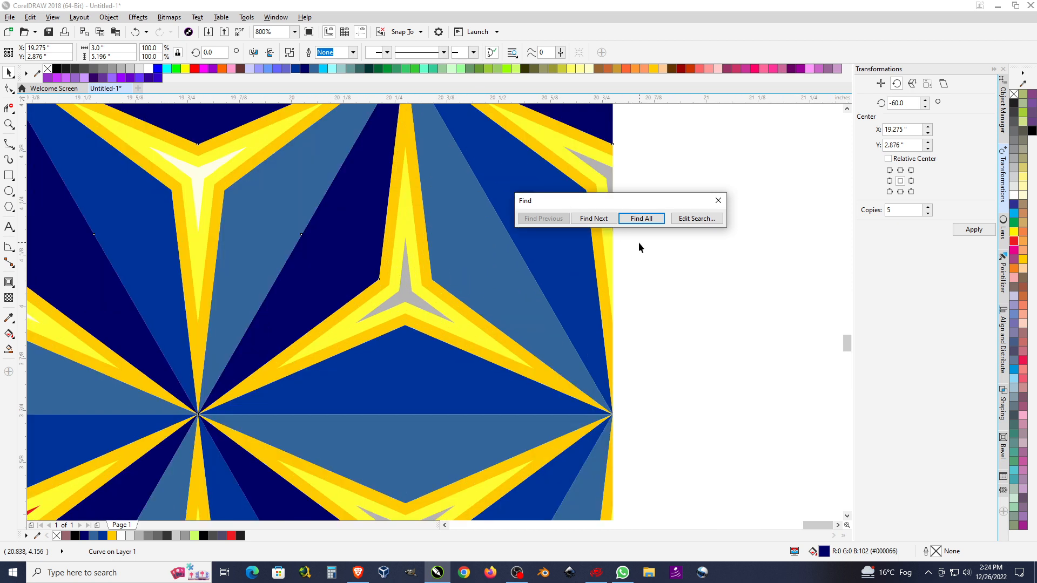
click(694, 219)
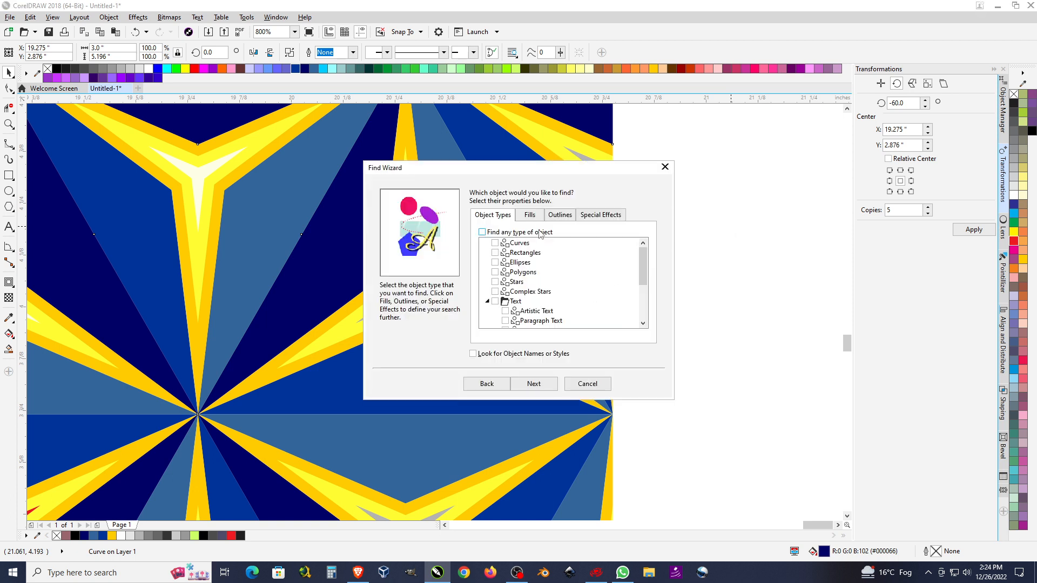
click(530, 216)
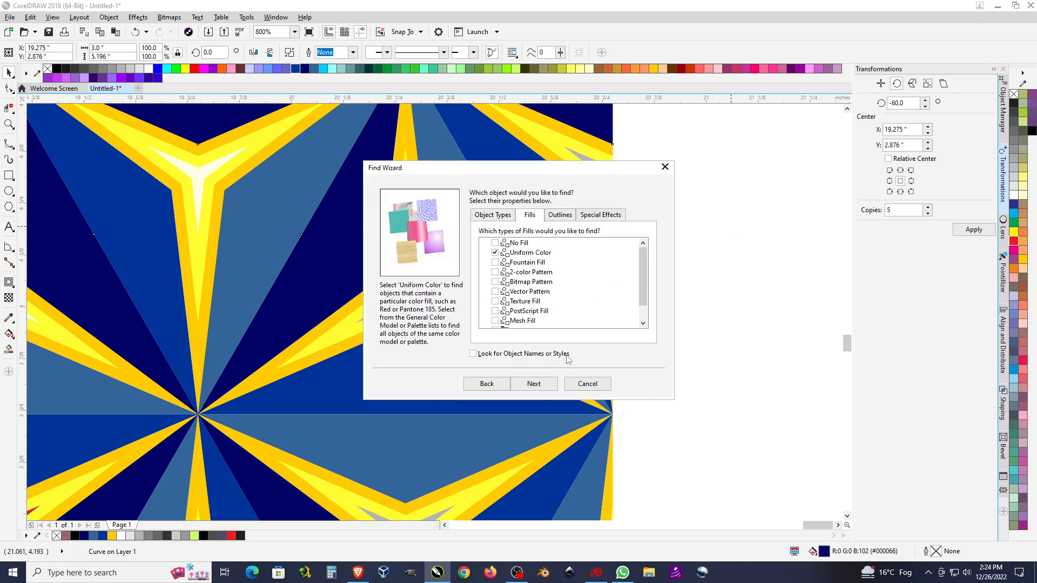
click(534, 384)
click(543, 232)
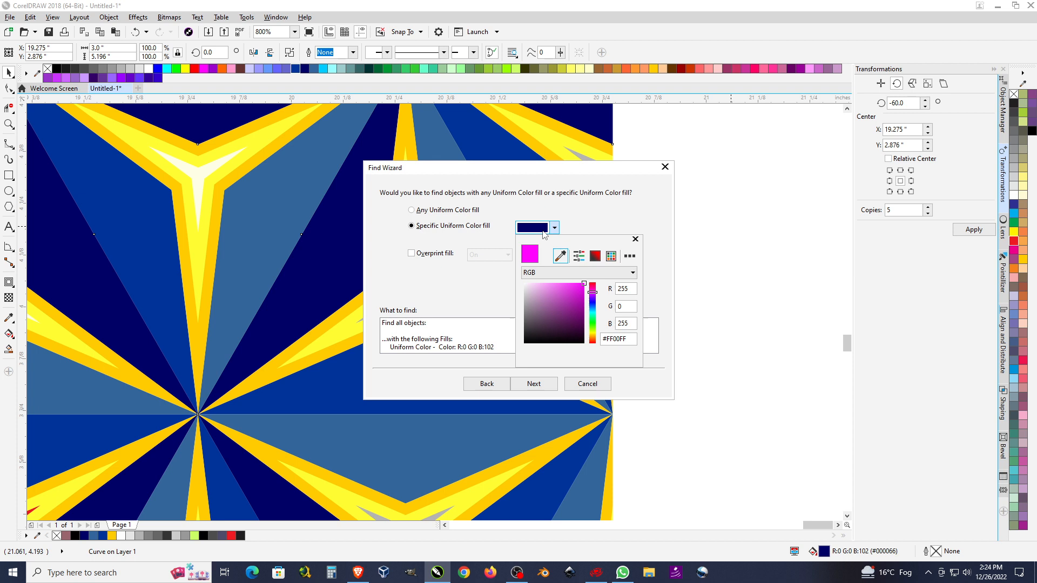
click(561, 256)
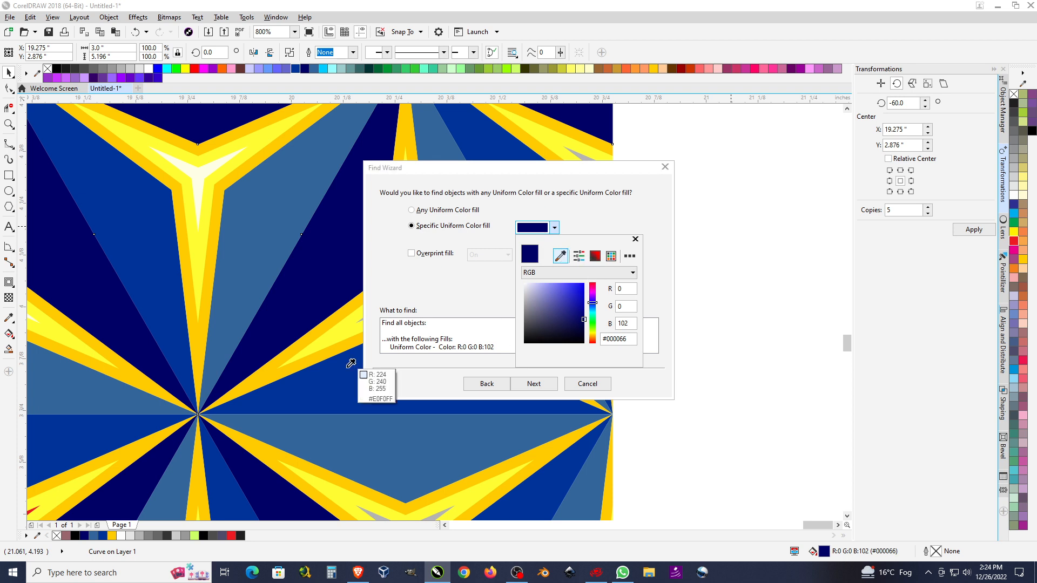
click(260, 385)
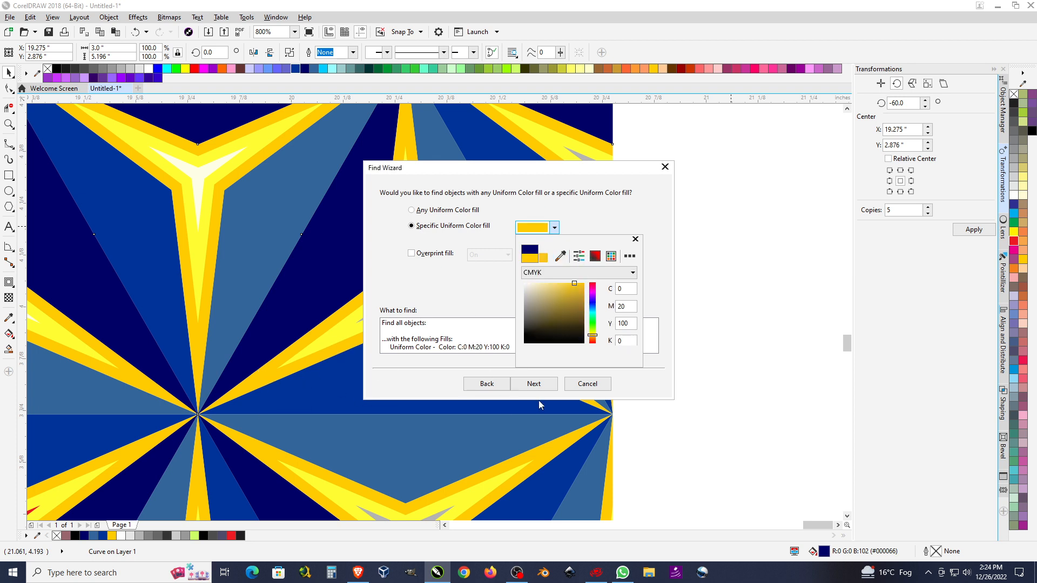
- Find and select all objects with the golden yellow C:0 M:20 Y:100 K:0 fill
click(536, 387)
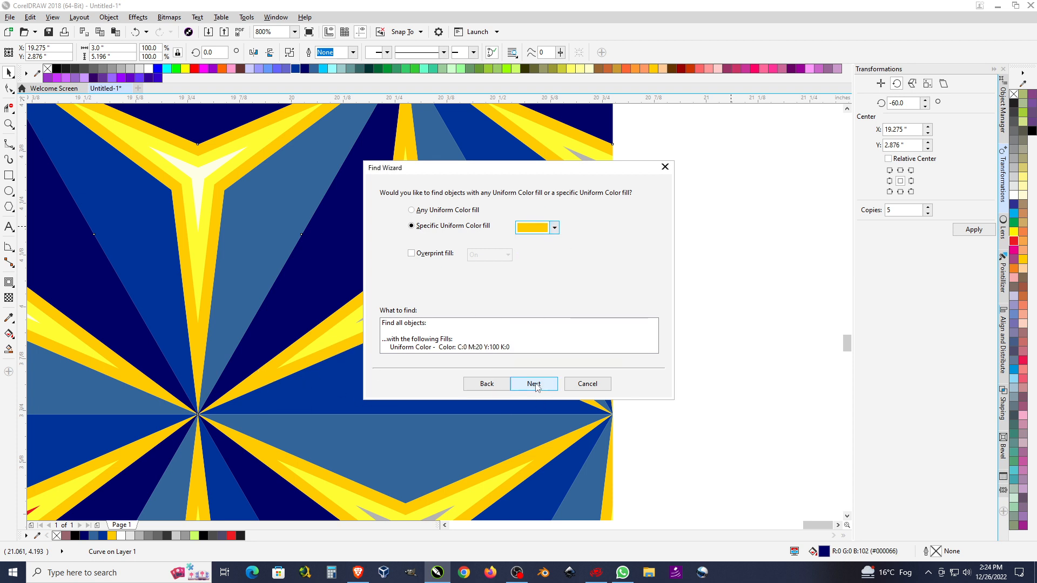
click(540, 388)
click(543, 387)
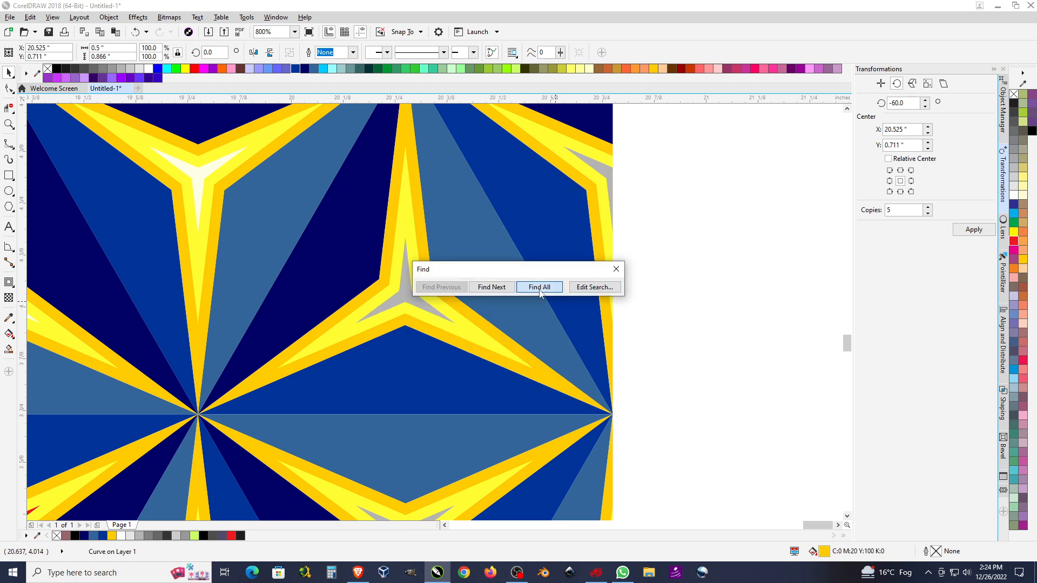
click(548, 289)
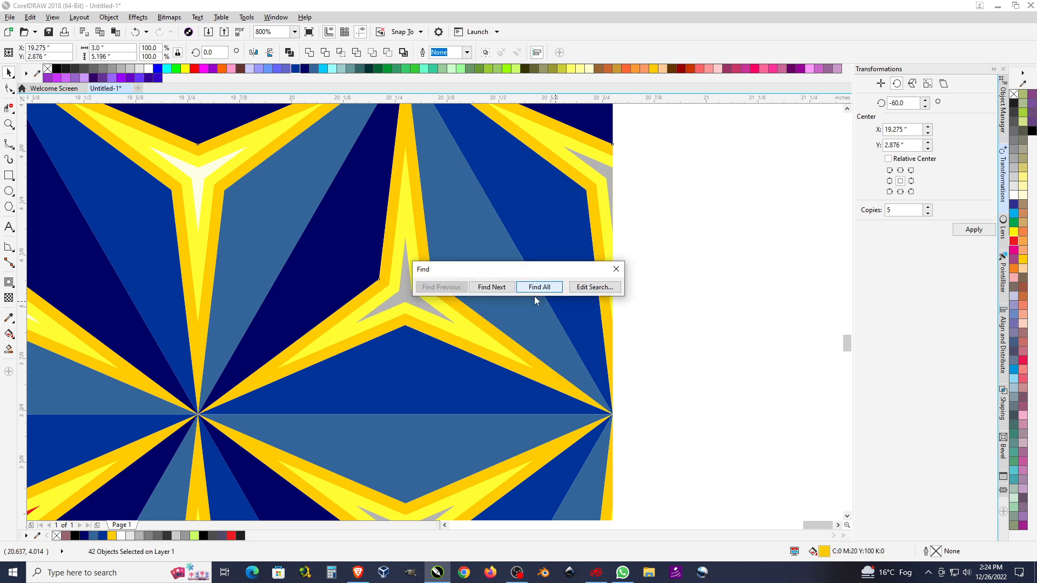
- Weld the selected golden yellow objects into one curve
click(311, 52)
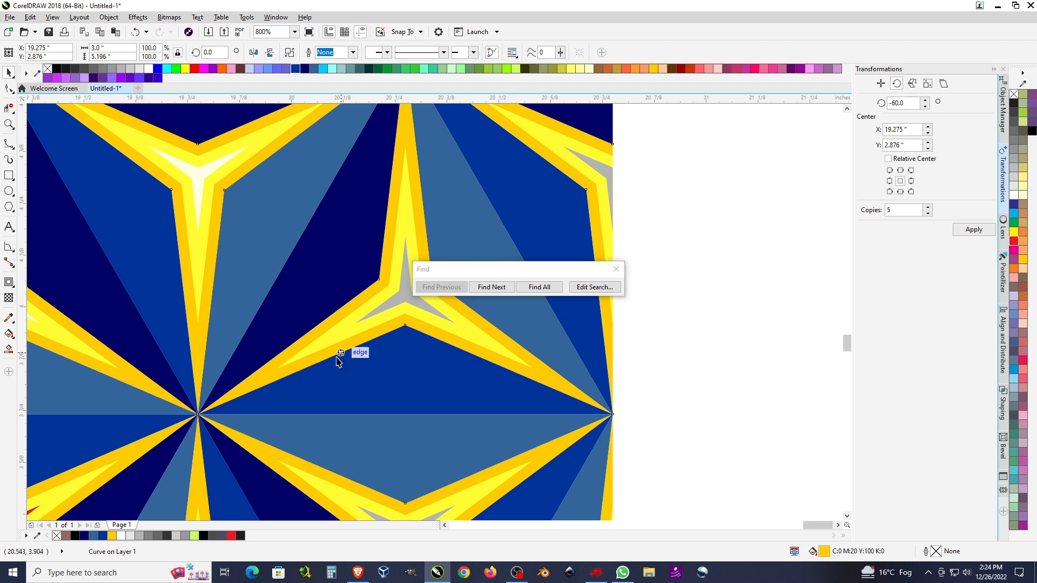
- Edit the search to look for the light yellow fill R:255 G:255 B:92, sampled from the inner band of a star
click(601, 286)
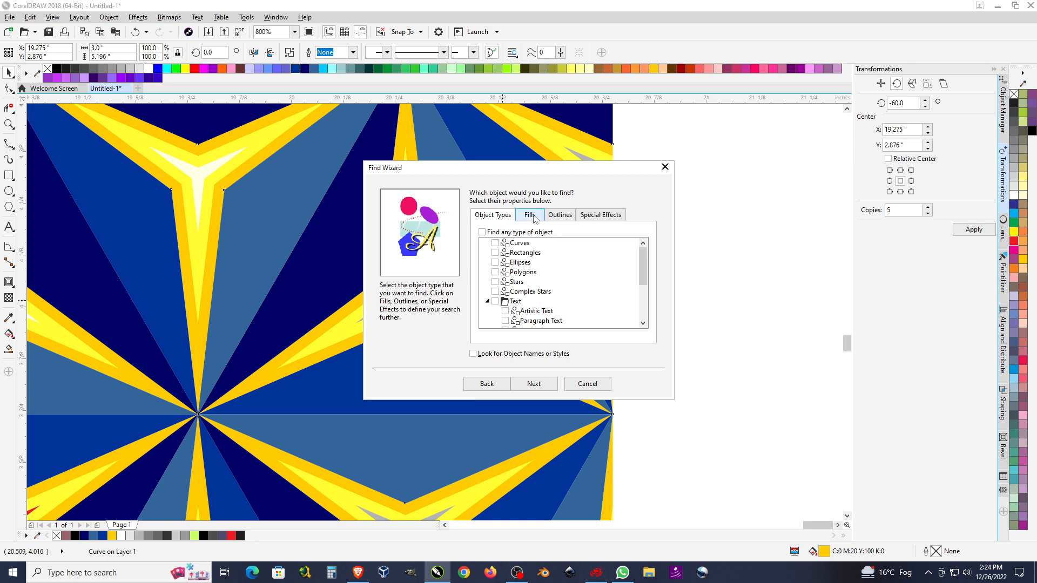
click(533, 216)
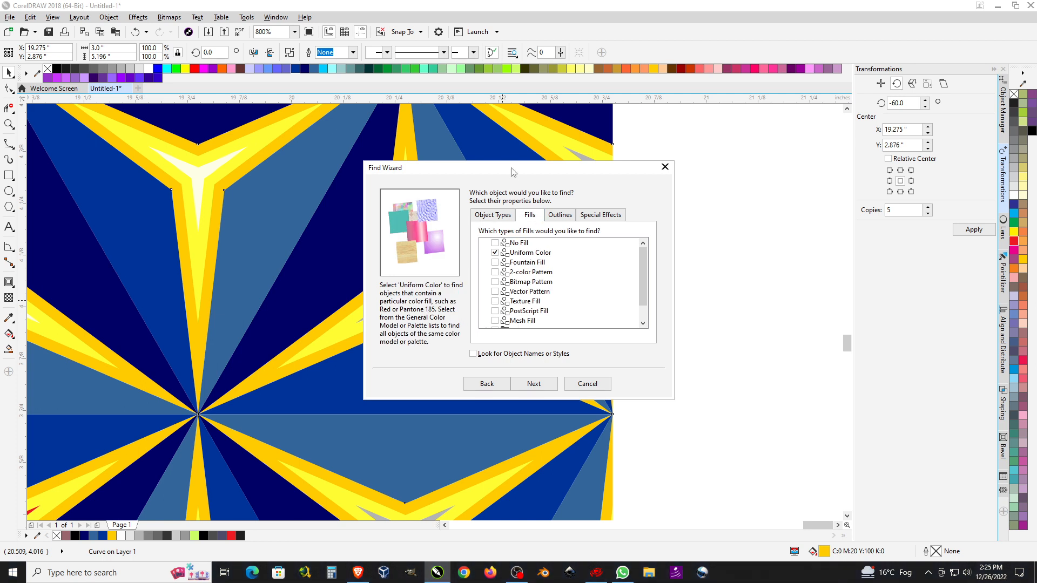
drag(513, 171, 668, 144)
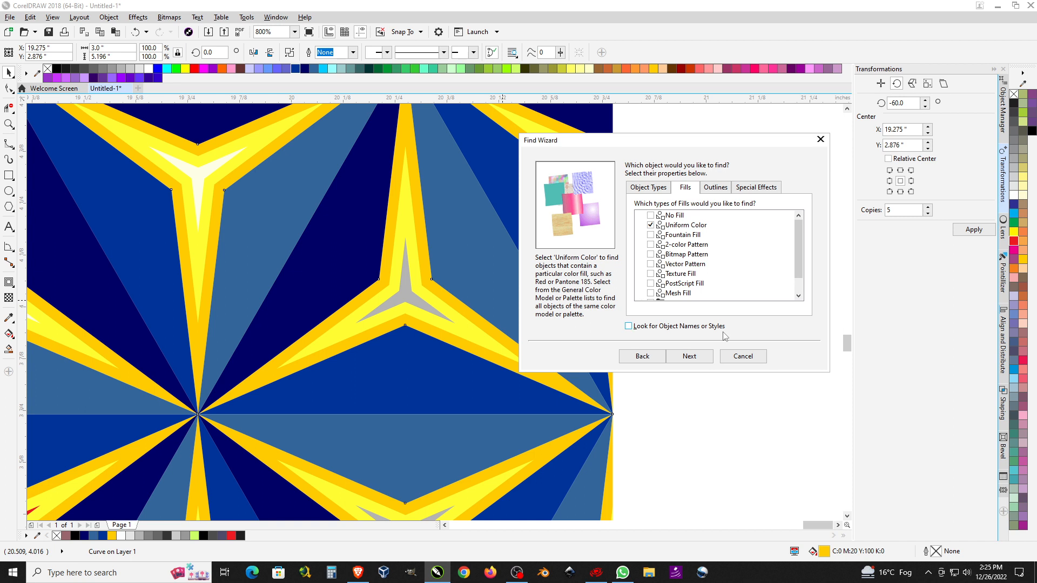
click(690, 355)
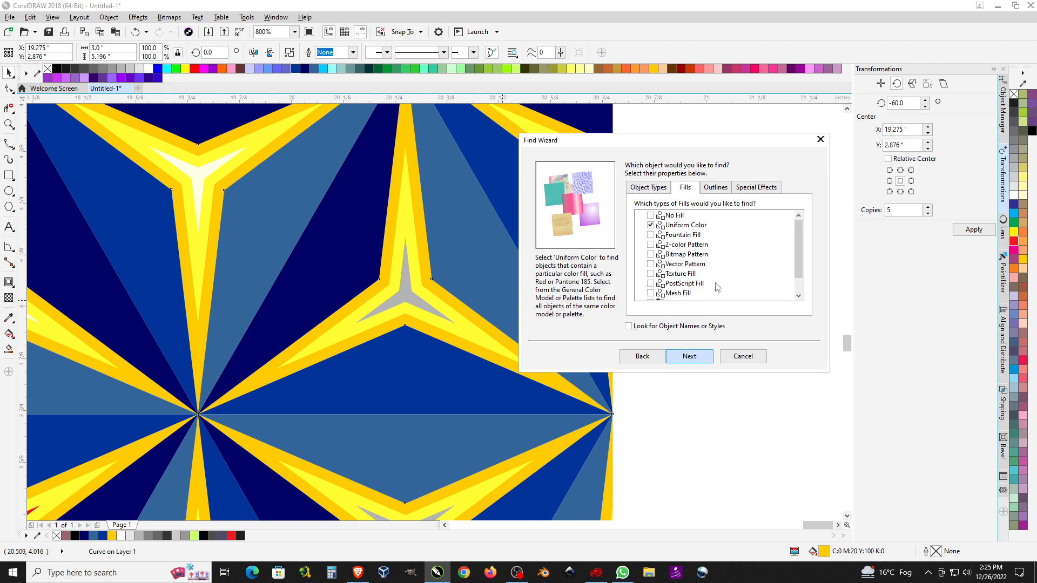
click(695, 206)
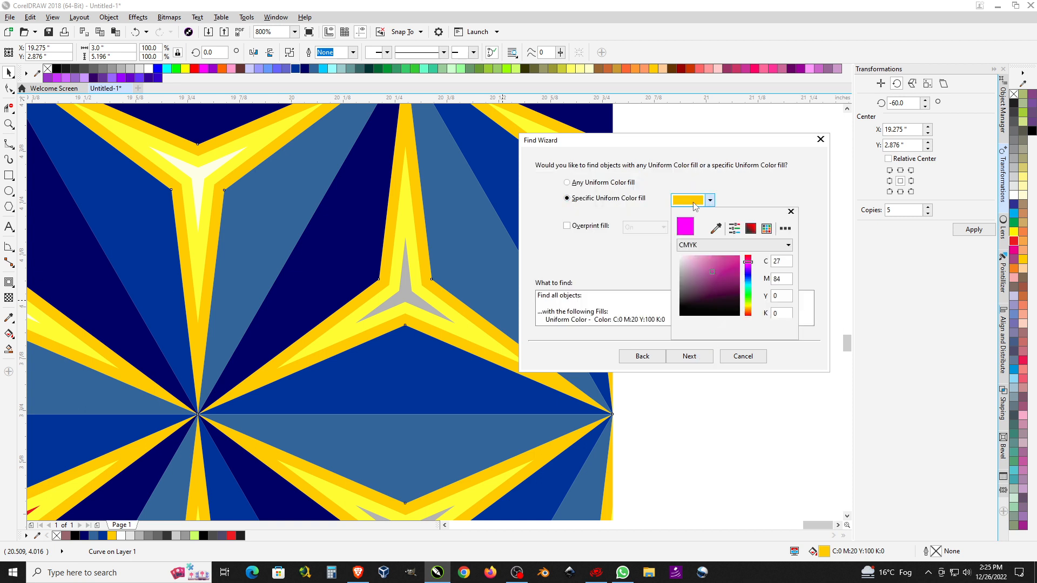
click(716, 229)
click(339, 335)
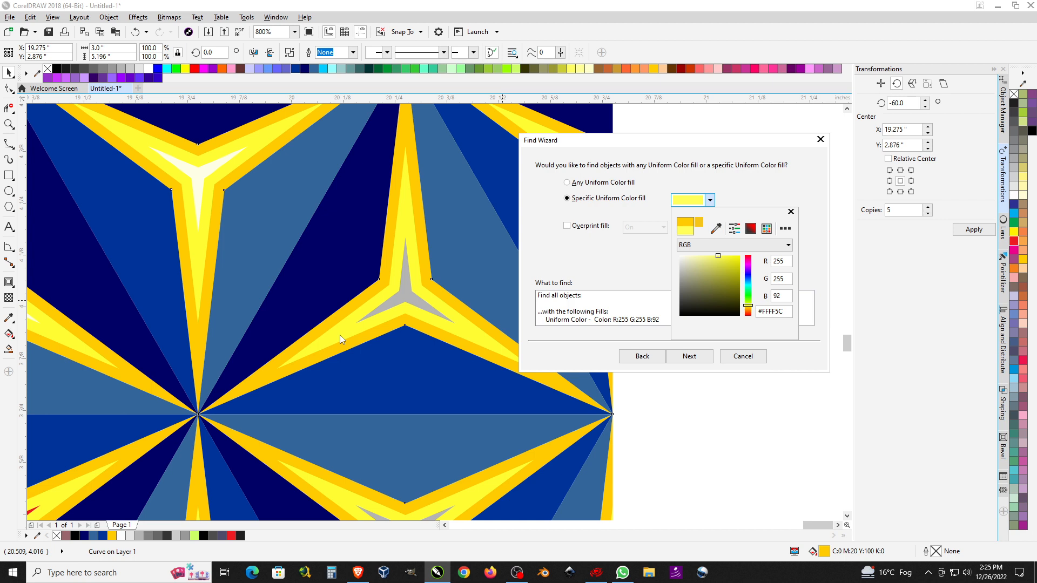
- Try to find objects with the light yellow R:255 G:255 B:92 fill, and close the search
click(695, 361)
click(696, 360)
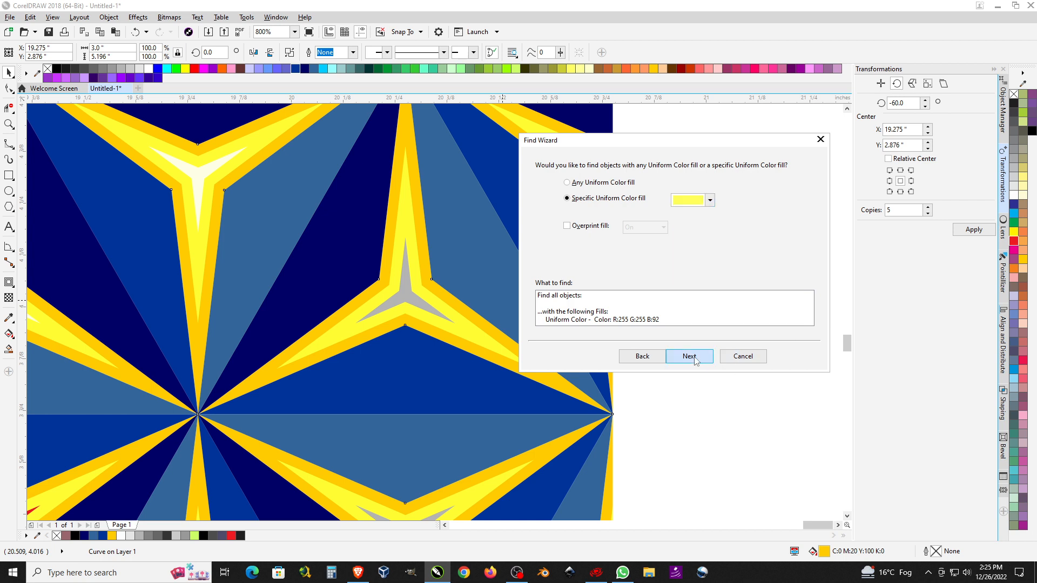
click(690, 356)
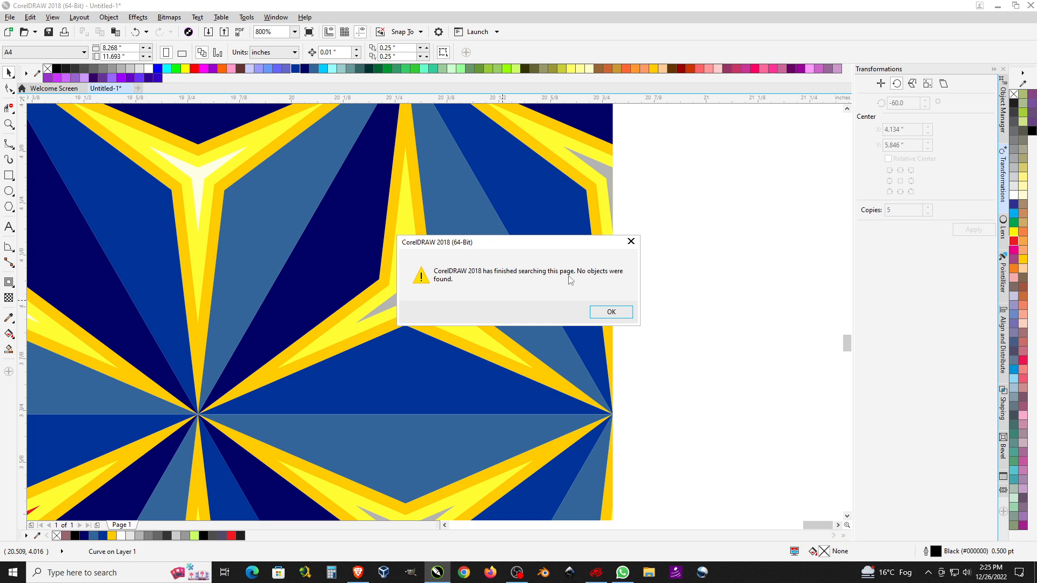
click(606, 319)
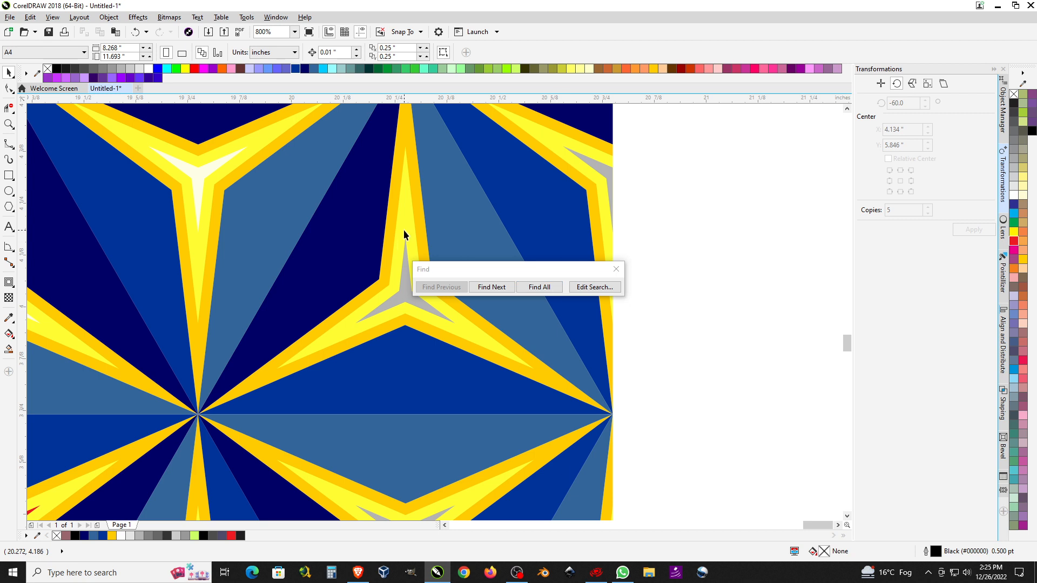
click(616, 269)
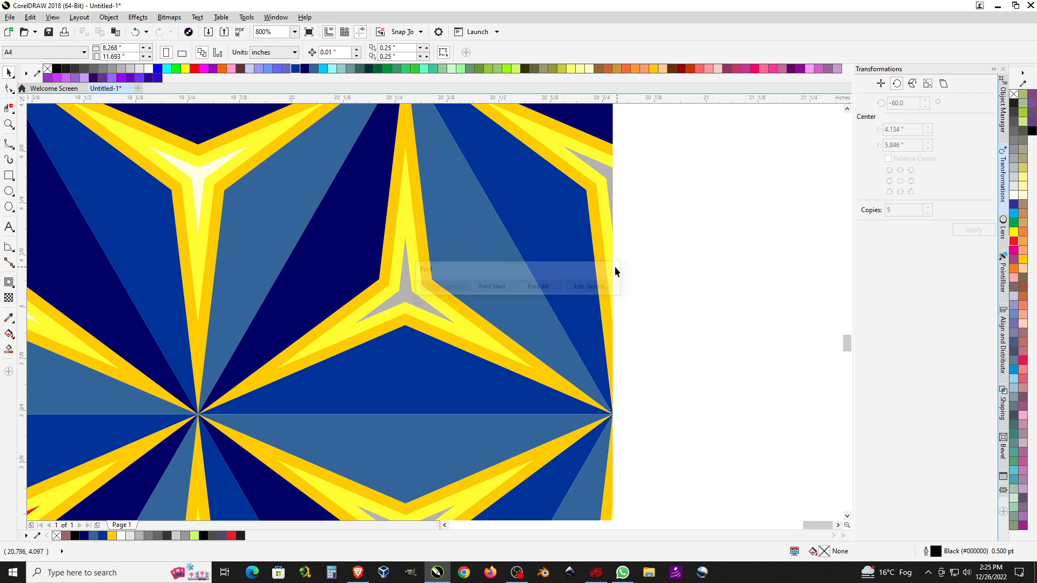
- Select the seven light yellow lens bands in the top row of stars together
scroll(483, 266, down, 3)
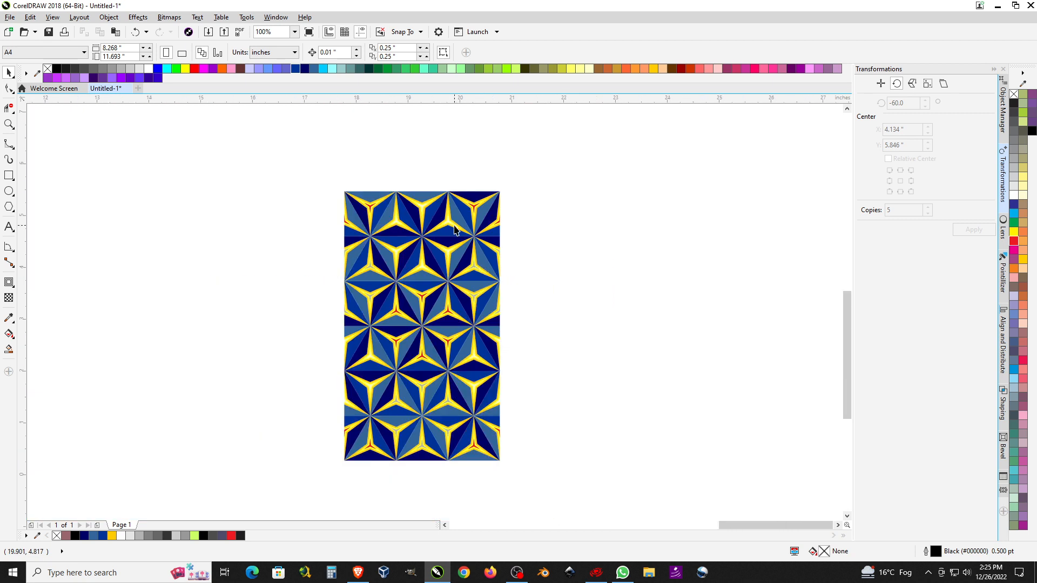
scroll(454, 229, up, 2)
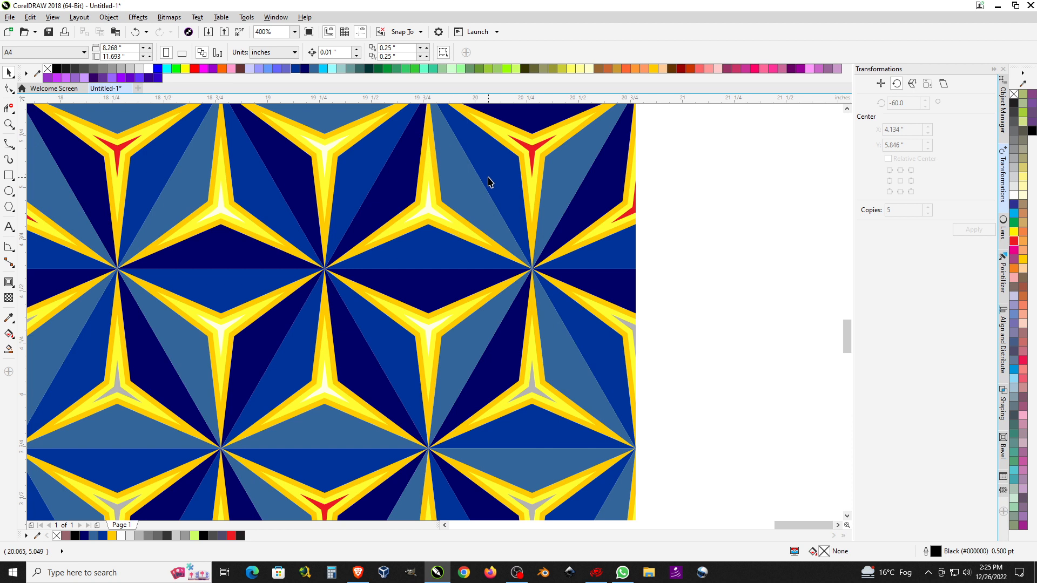
scroll(488, 182, down, 2)
scroll(346, 165, up, 2)
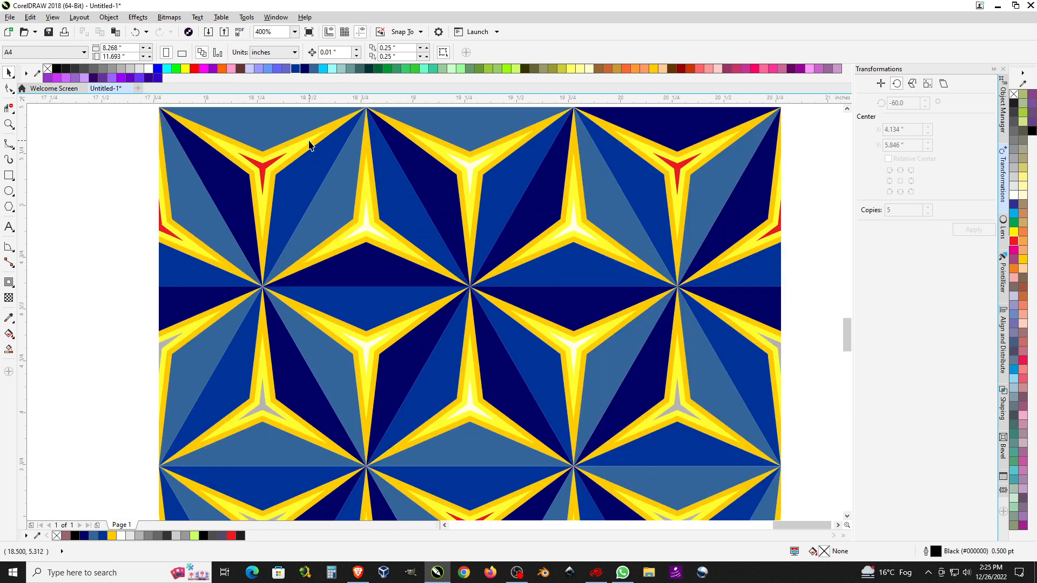
click(309, 145)
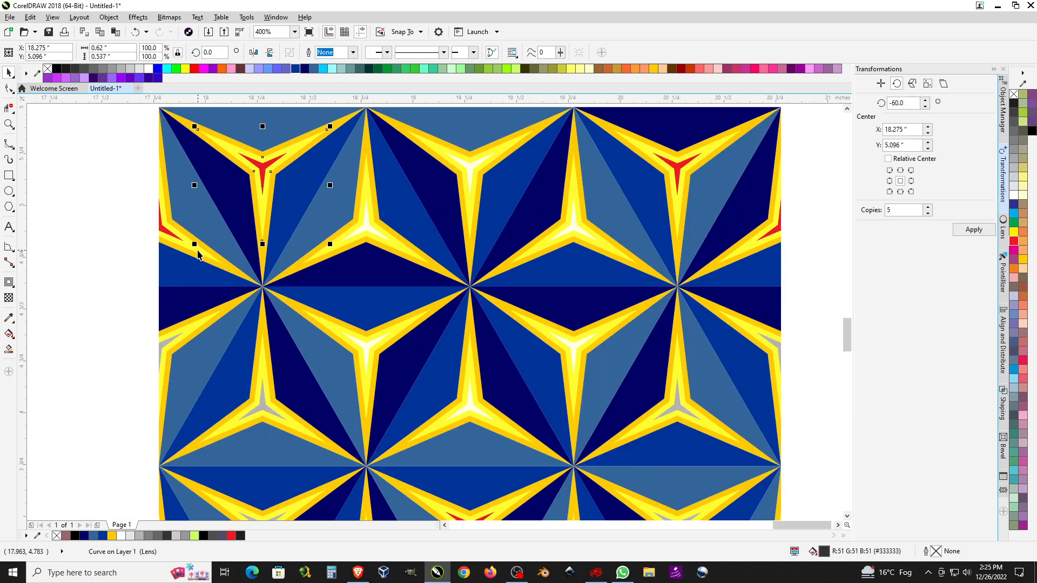
shift+click(201, 250)
shift+click(330, 245)
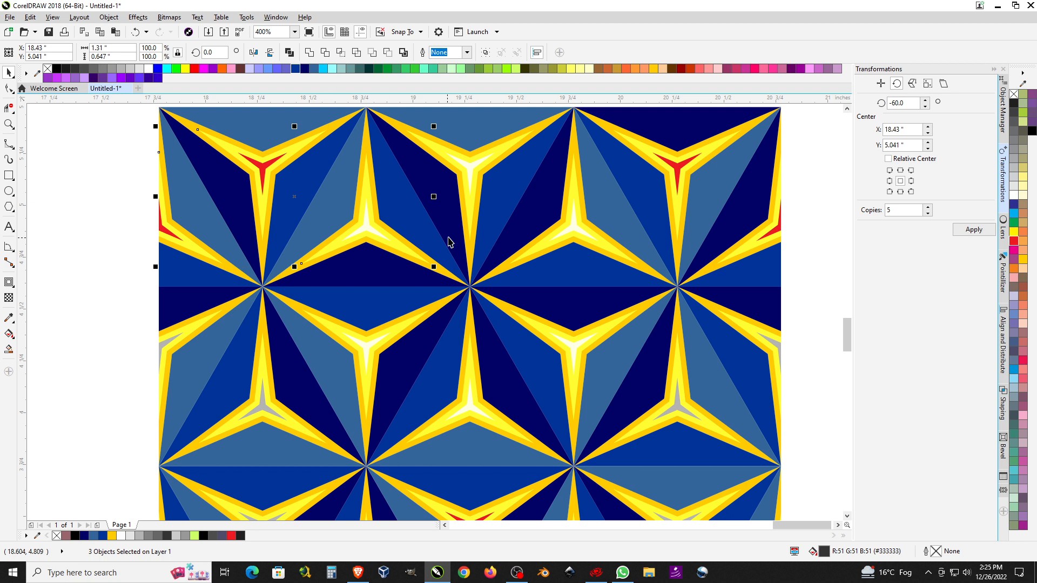
shift+click(475, 212)
shift+click(603, 241)
shift+click(678, 218)
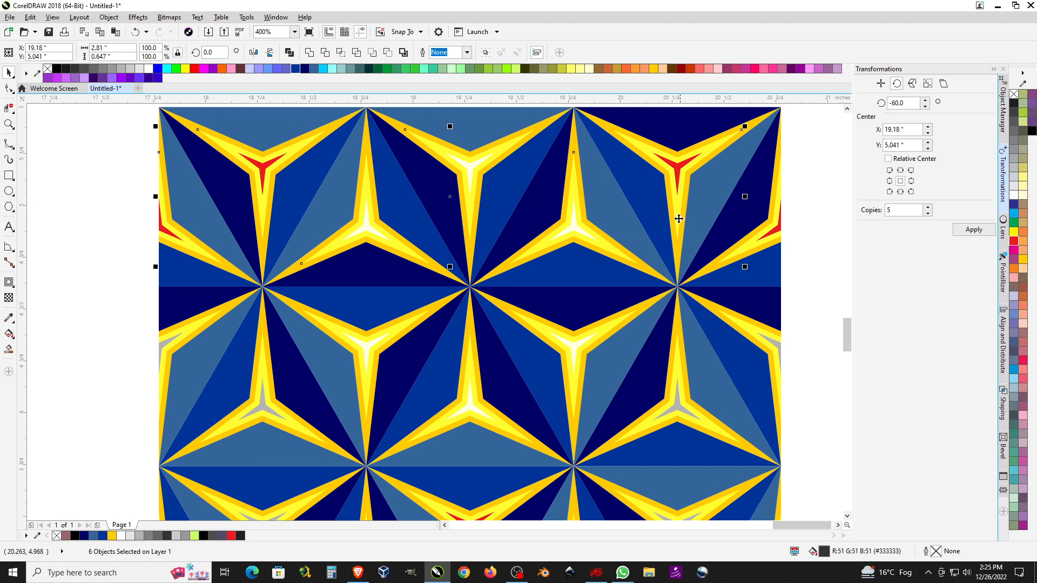
shift+click(745, 249)
scroll(423, 314, down, 1)
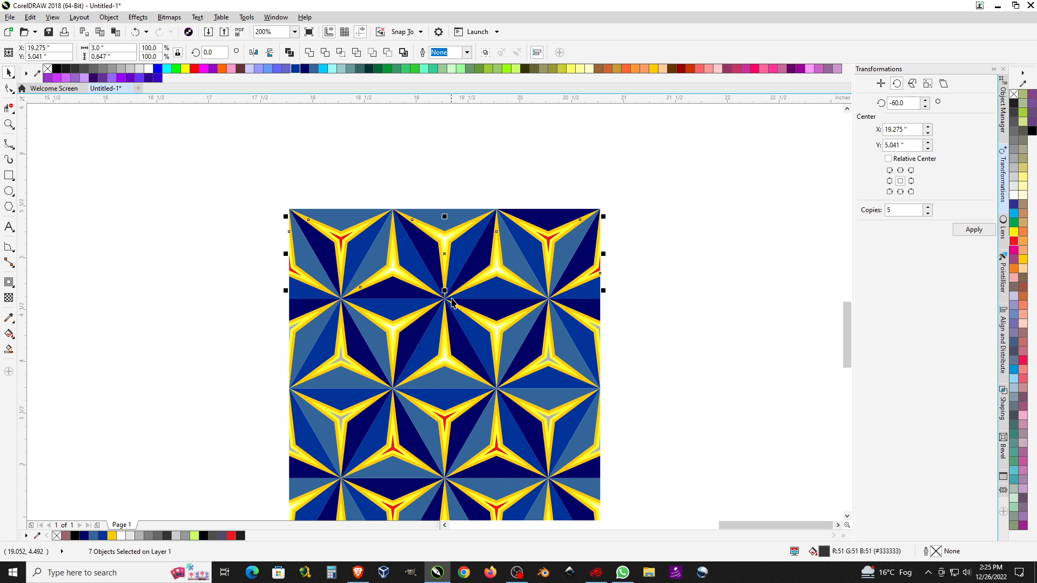
scroll(452, 302, up, 1)
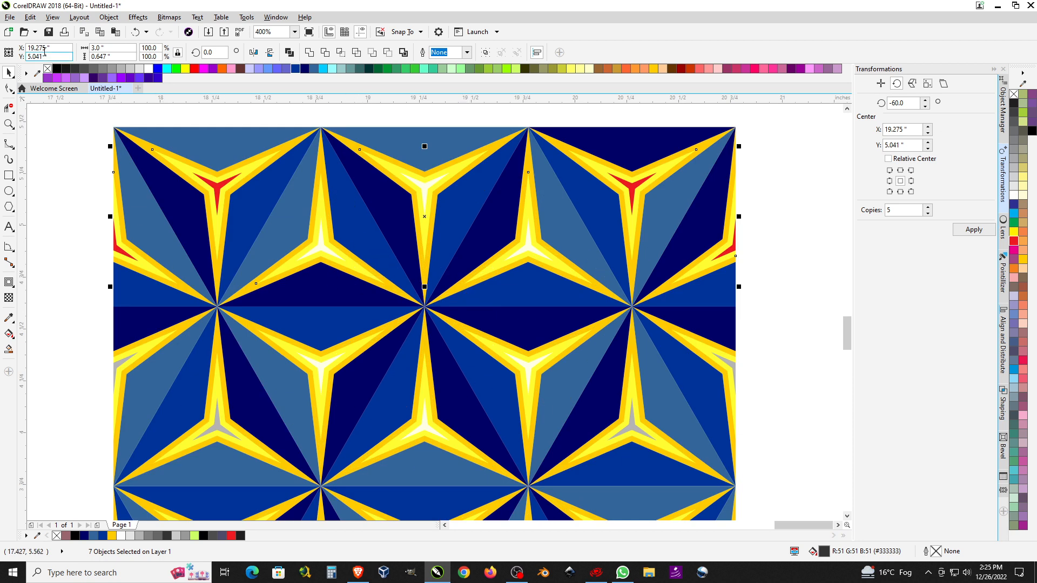
- Begin a new object search for uniform color fills combined with the Transparency special effect
click(33, 20)
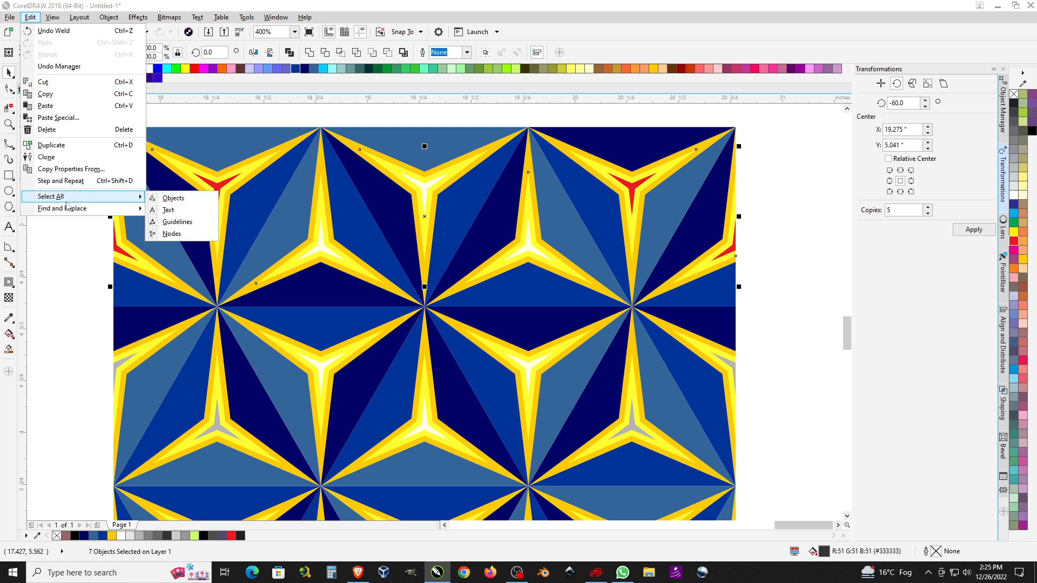
mouse_move(77, 210)
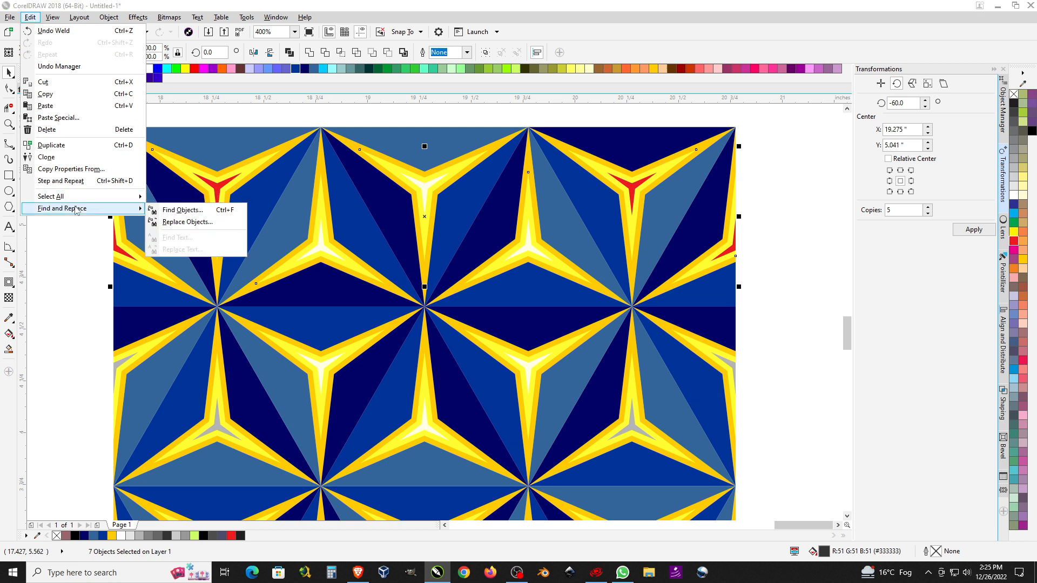
click(184, 211)
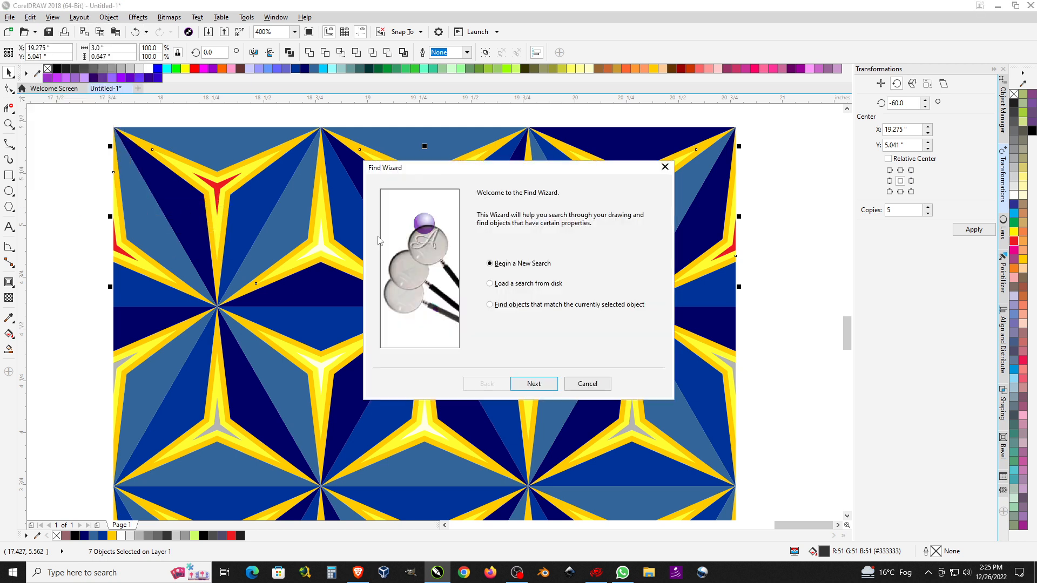
click(532, 384)
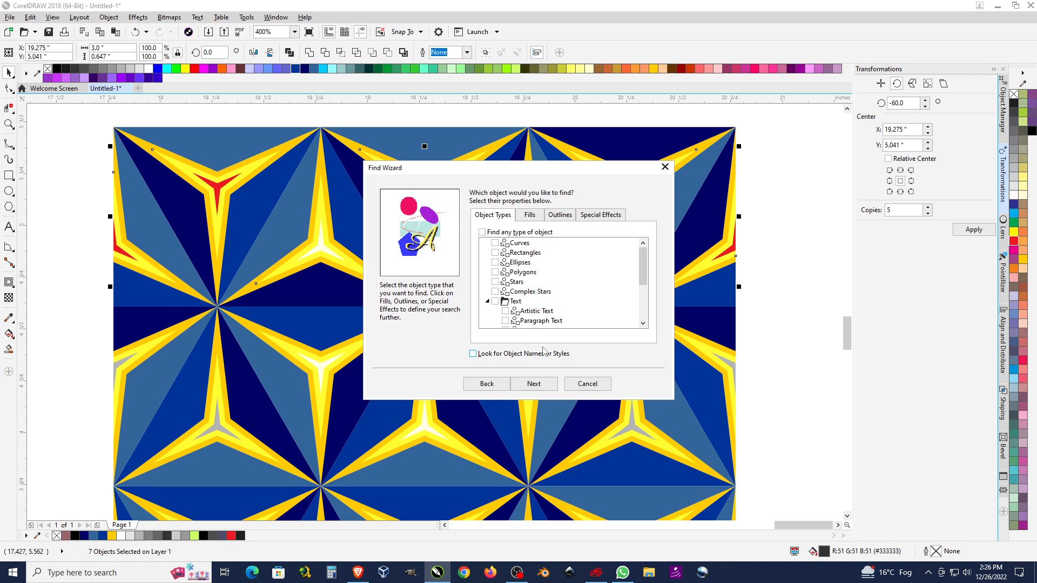
click(532, 215)
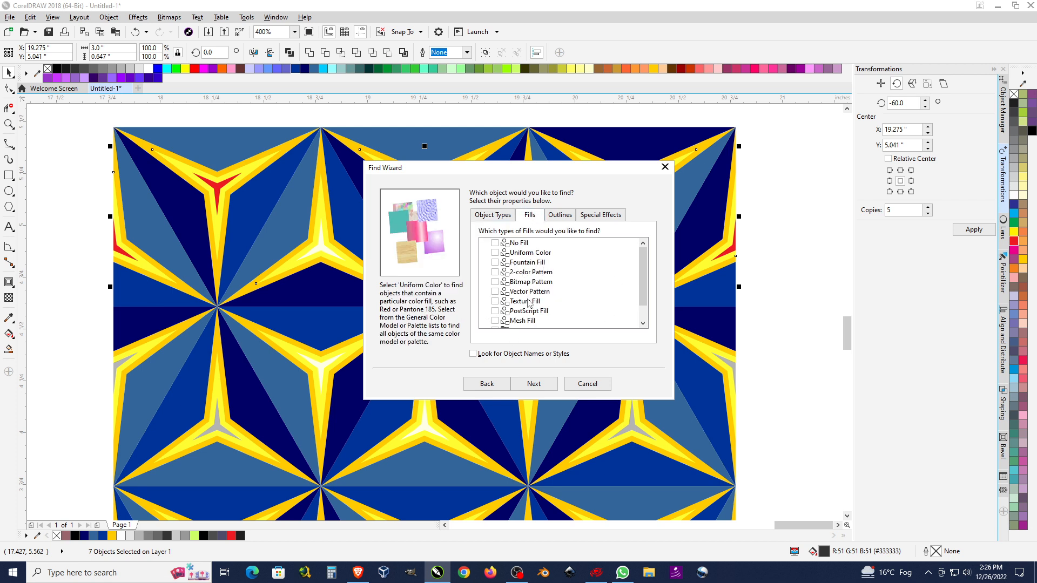
scroll(648, 302, down, 1)
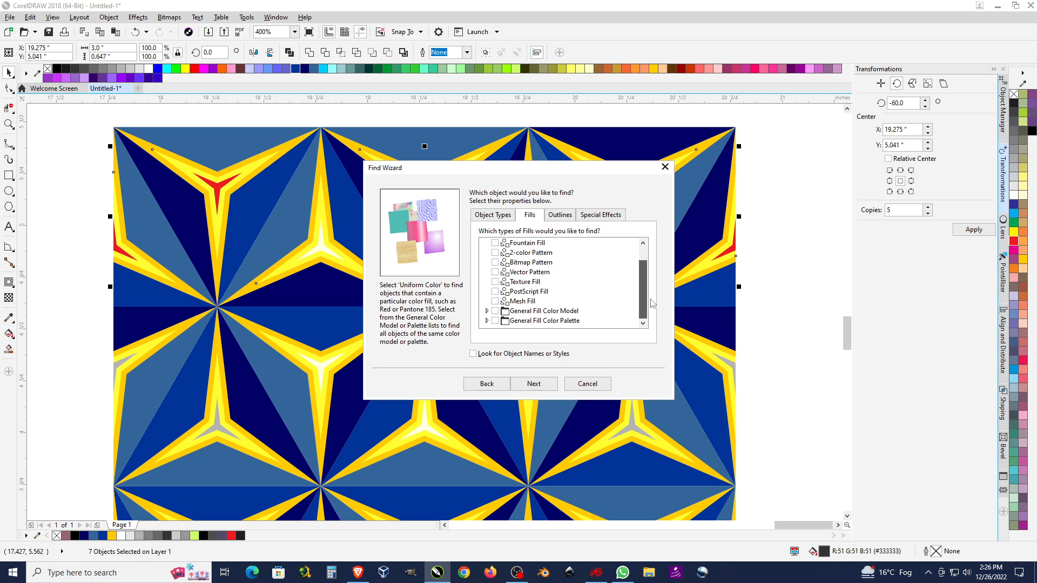
scroll(648, 303, up, 1)
click(602, 216)
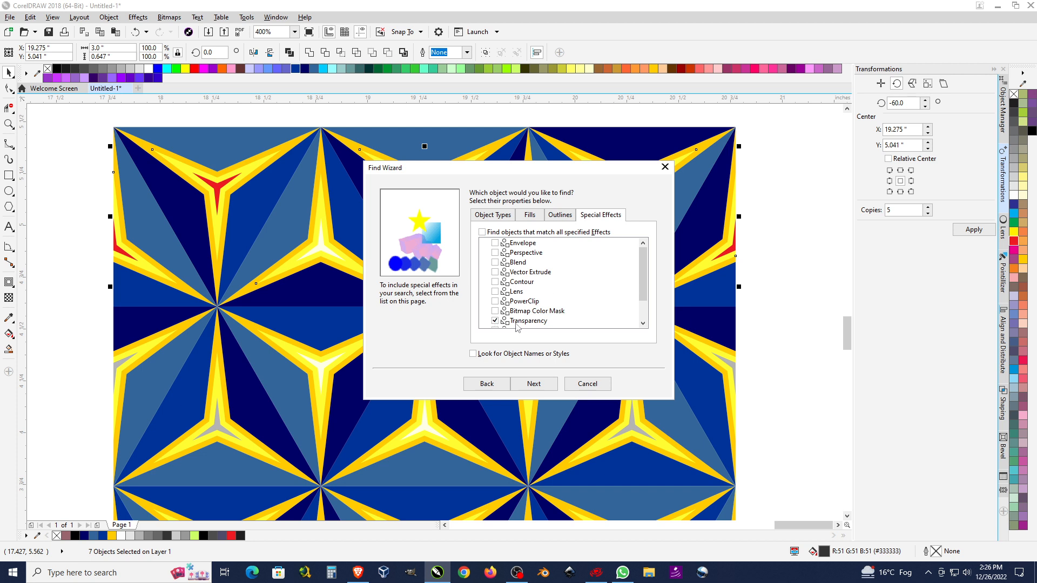
click(534, 216)
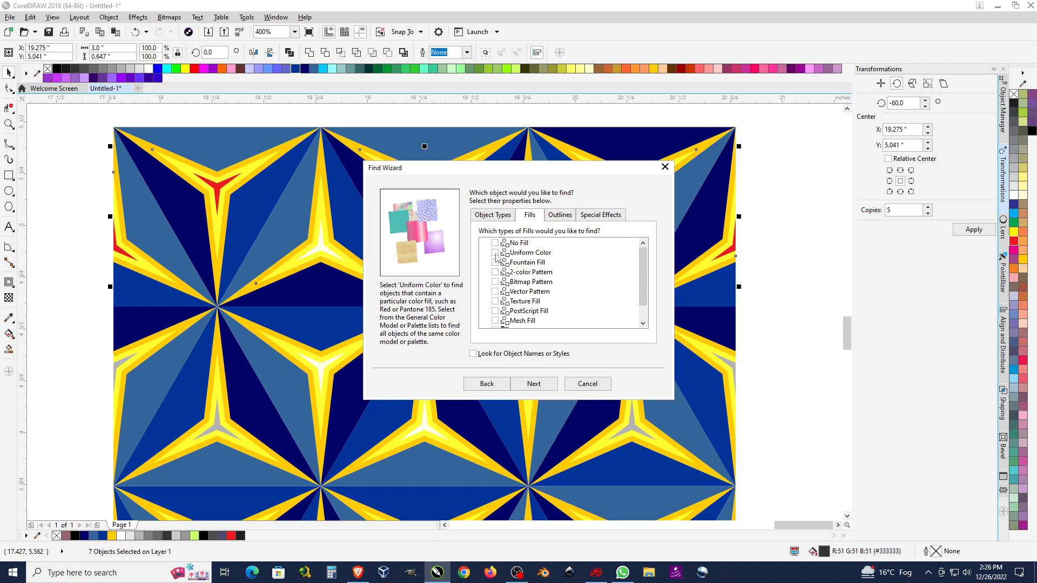
- Limit the new search to the specific light yellow fill R:255 G:255 B:92, sampled from a star's inner band
click(544, 386)
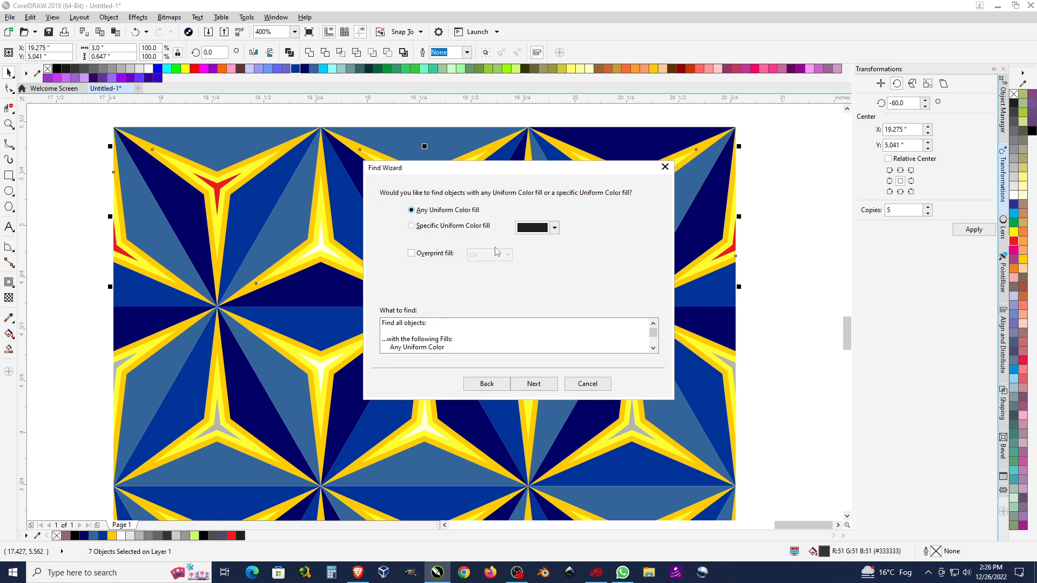
click(412, 227)
click(554, 228)
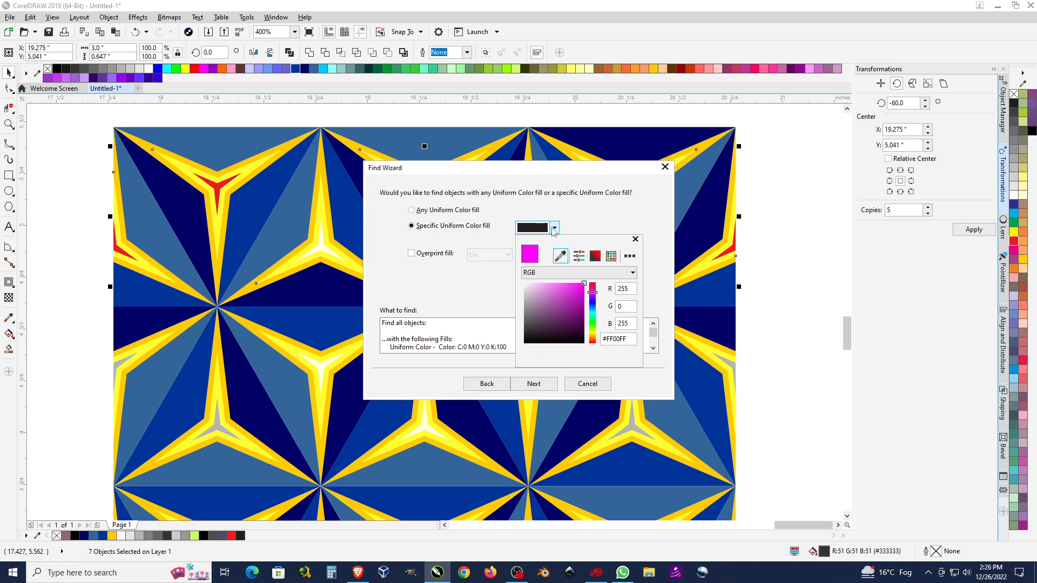
click(561, 256)
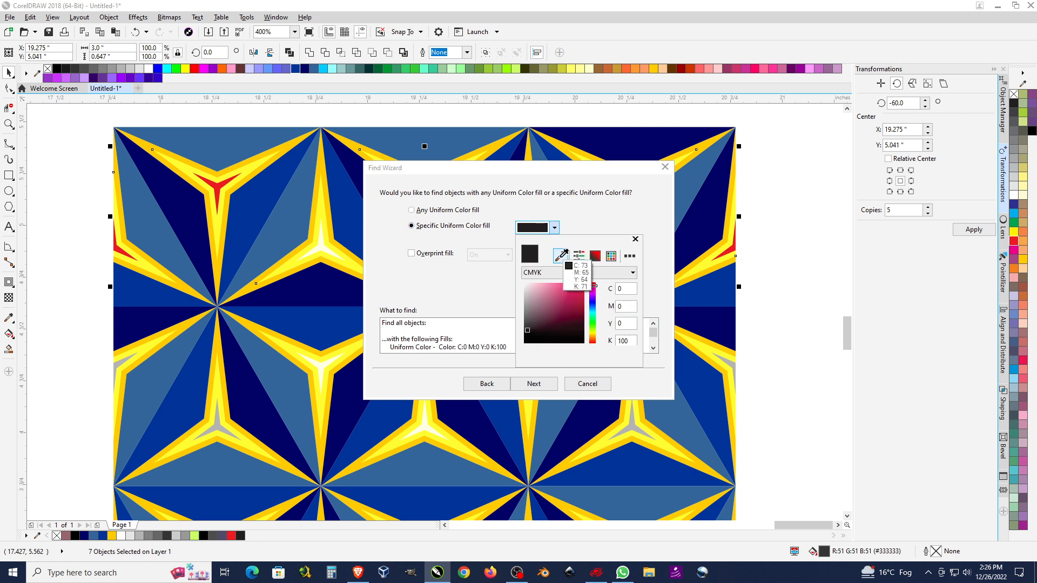
click(321, 213)
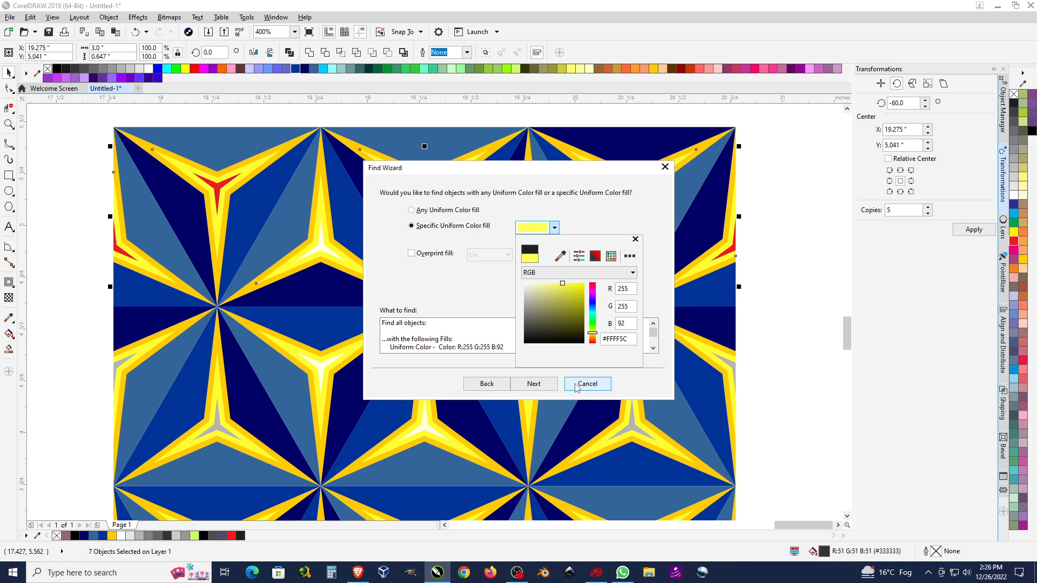
- Search the page for transparent objects with the light yellow R:255 G:255 B:92 fill
click(539, 384)
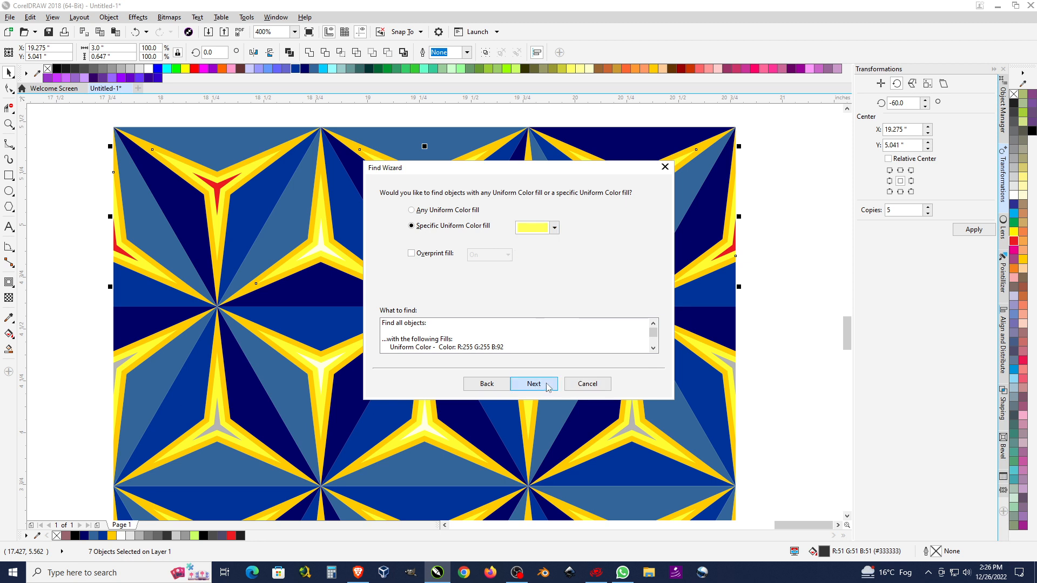
click(542, 384)
click(544, 384)
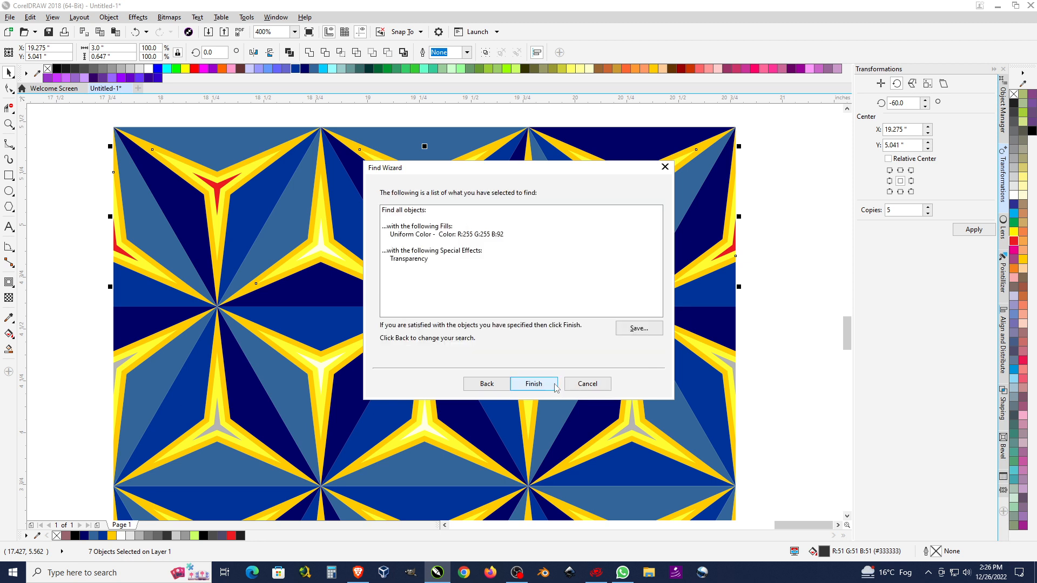
click(540, 384)
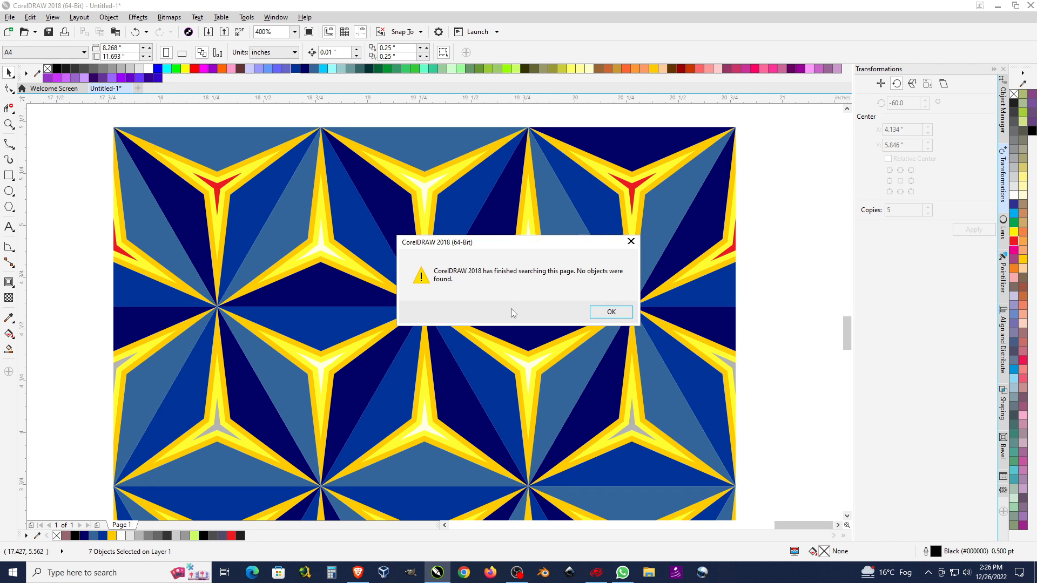
click(615, 311)
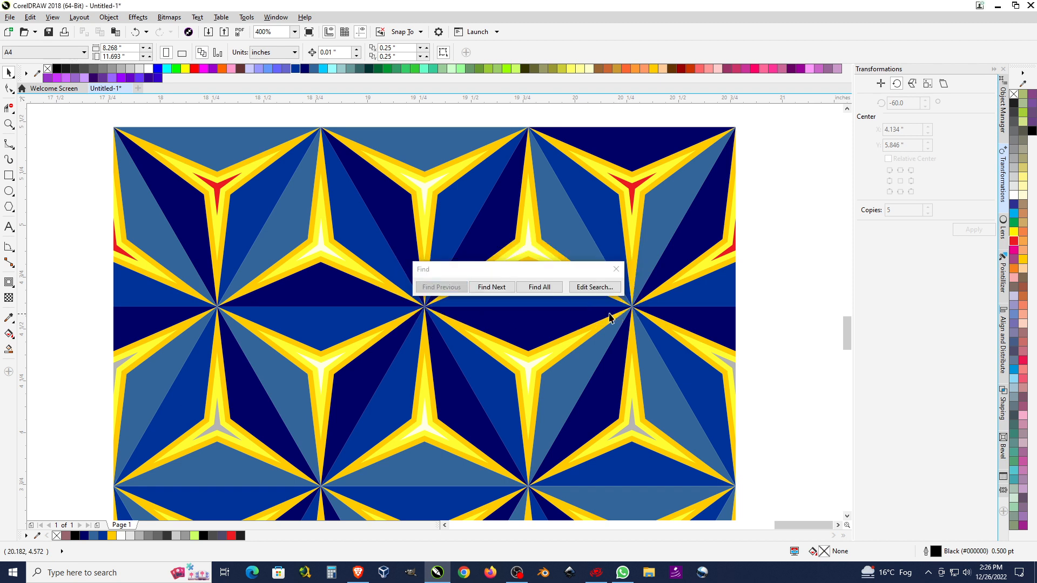
- Try to find all transparent objects with the light yellow fill, and close the search
click(555, 292)
click(619, 315)
click(616, 270)
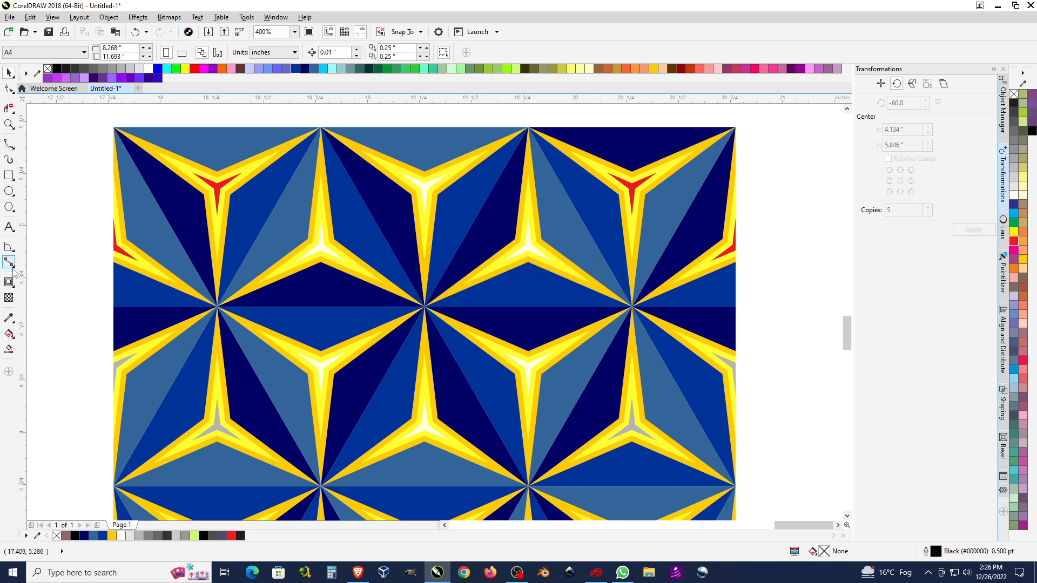
click(10, 318)
click(9, 72)
- Select all the light yellow lens bands across the top row of stars by hand
click(150, 271)
shift+click(215, 230)
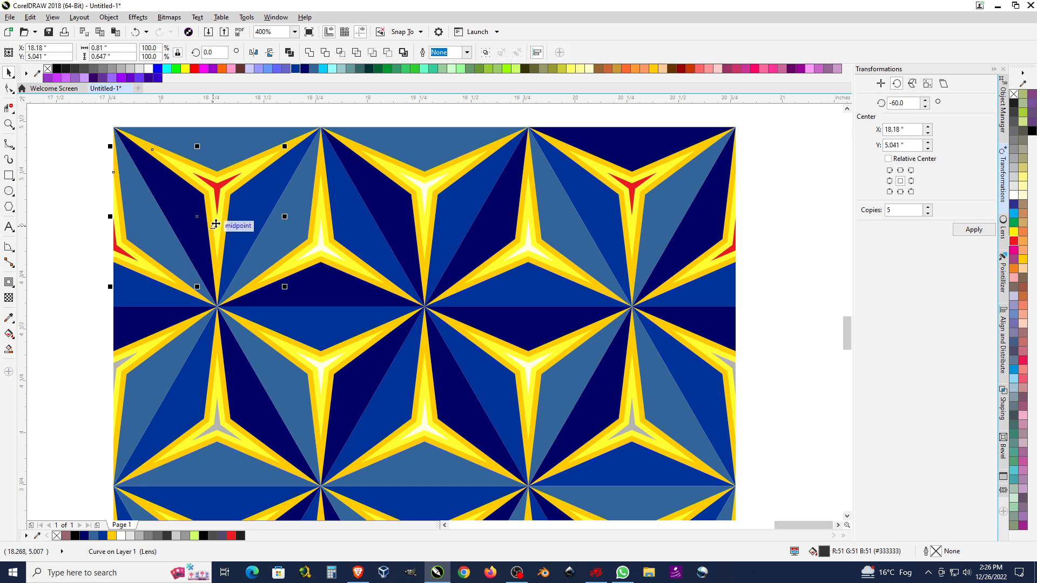
shift+click(323, 208)
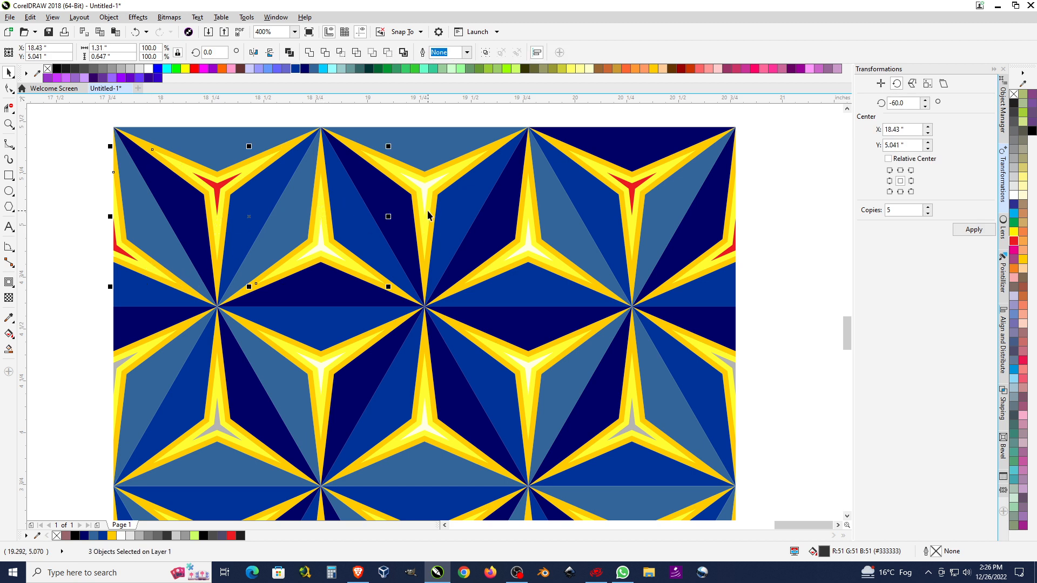
shift+click(428, 224)
shift+click(566, 270)
shift+click(634, 235)
shift+click(702, 281)
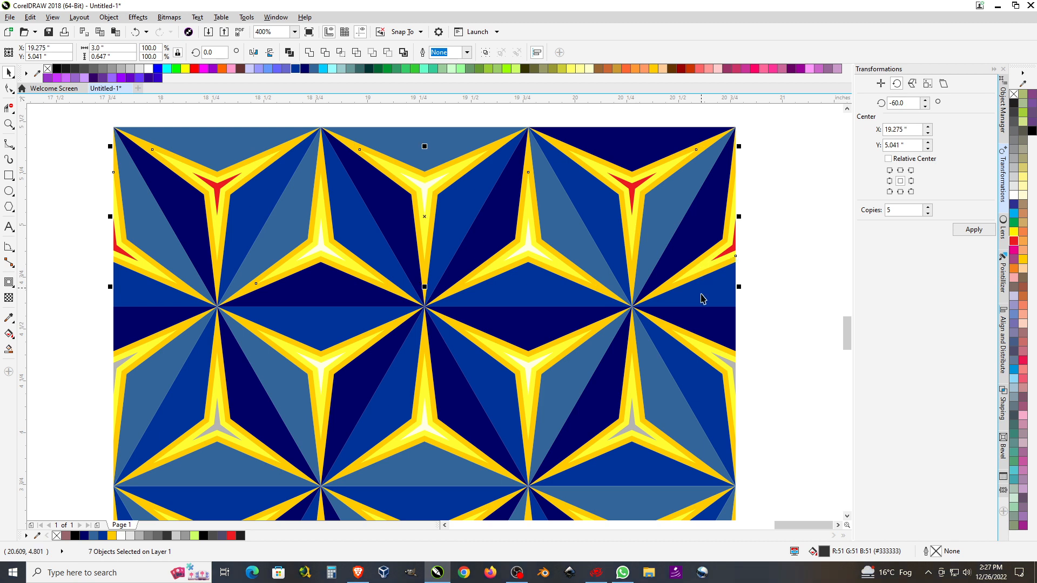
- Add light yellow bands from the second row of stars to the selection and weld all selected bands into one curve
shift+click(701, 349)
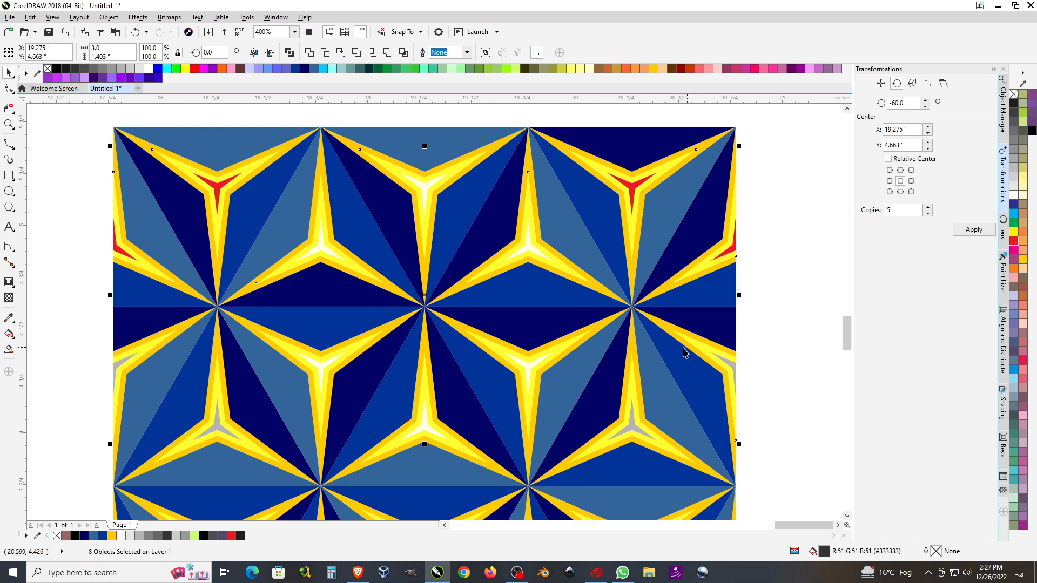
shift+click(633, 390)
shift+click(570, 348)
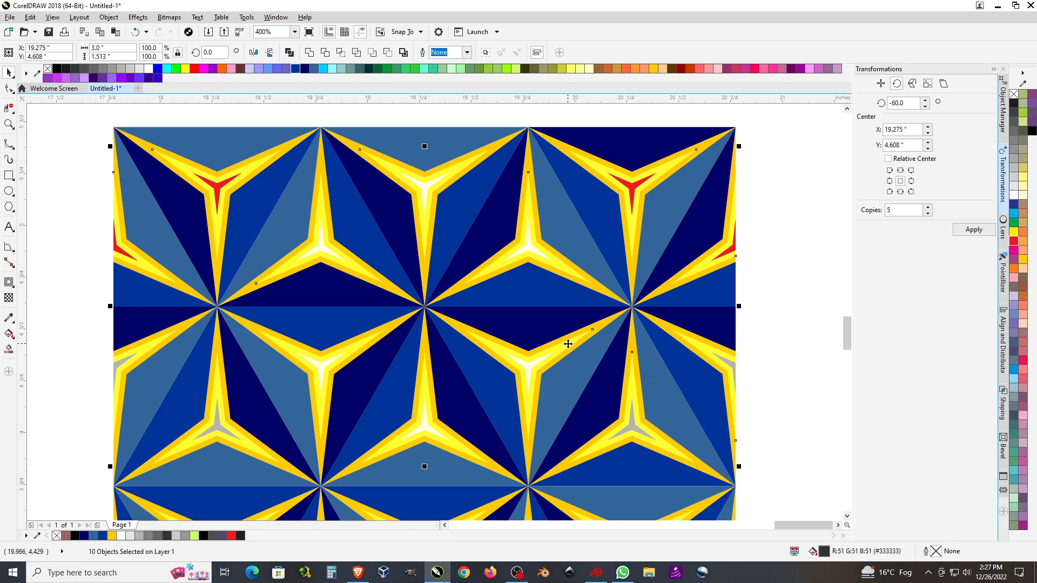
shift+click(443, 369)
shift+click(162, 337)
click(308, 51)
- Fill the welded top bands with orange C:0 M:40 Y:80 K:0 and set their transparency merge mode to Normal
click(1018, 241)
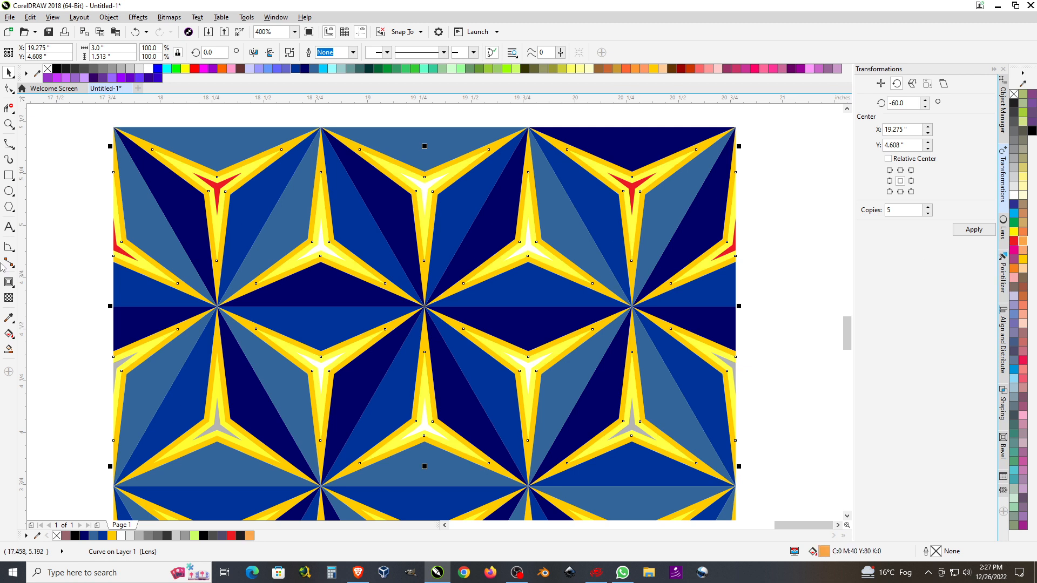
click(9, 298)
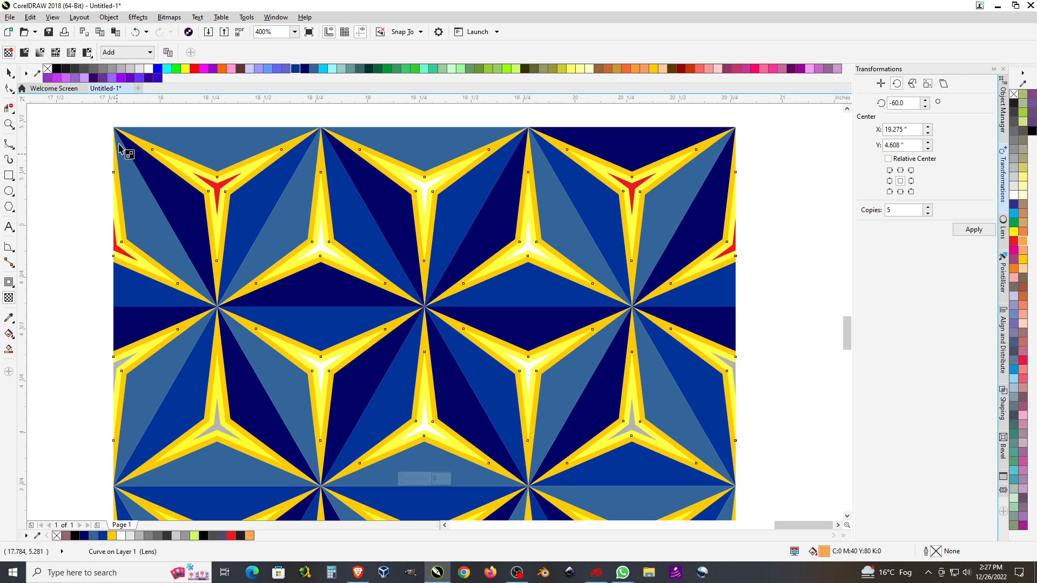
click(134, 52)
click(115, 65)
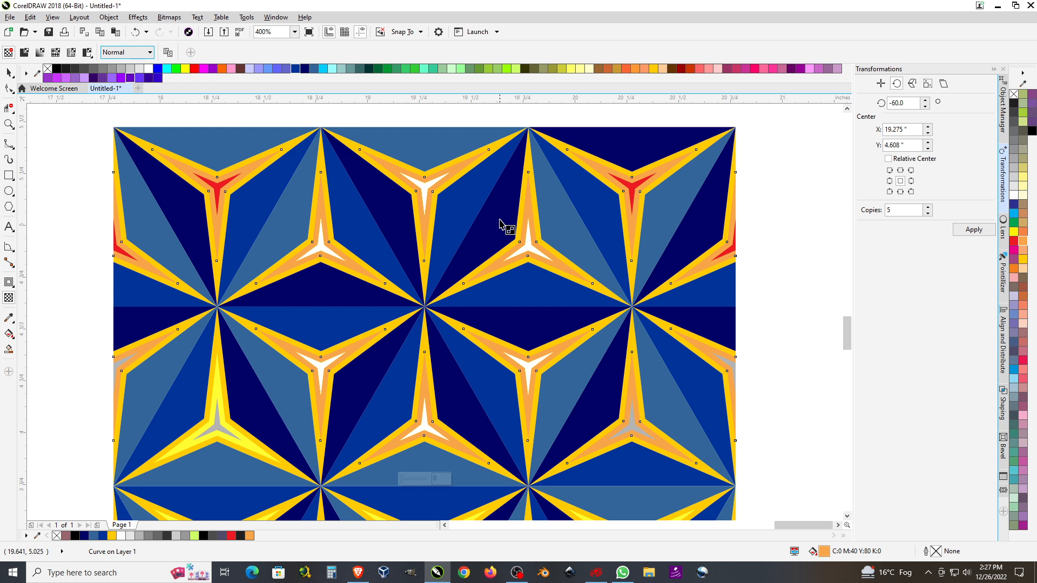
- Select the remaining yellow band in the second star row plus the third row's yellow bands, and weld them into one curve
scroll(500, 222, down, 2)
scroll(496, 364, up, 2)
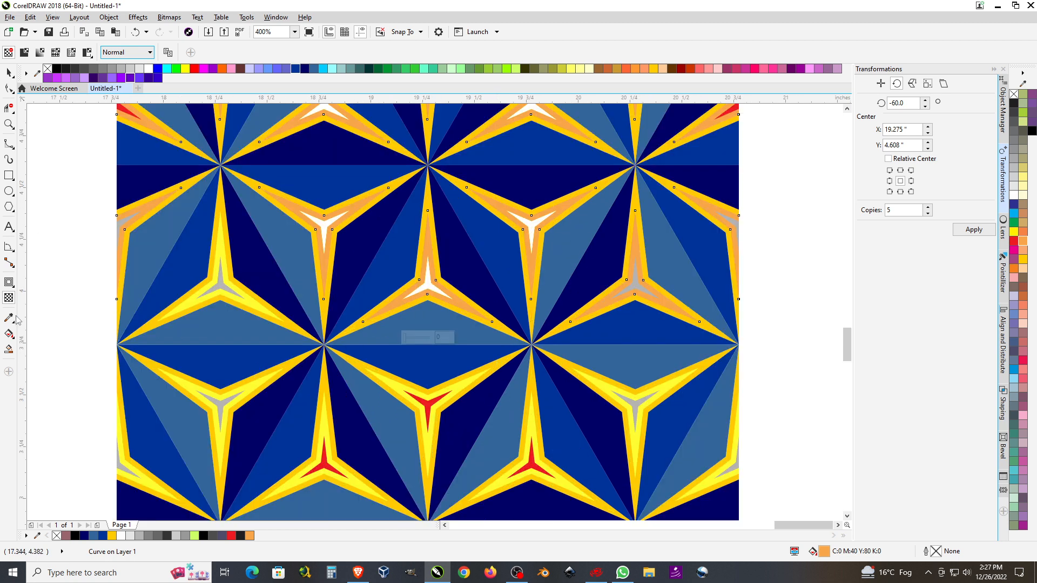
click(9, 71)
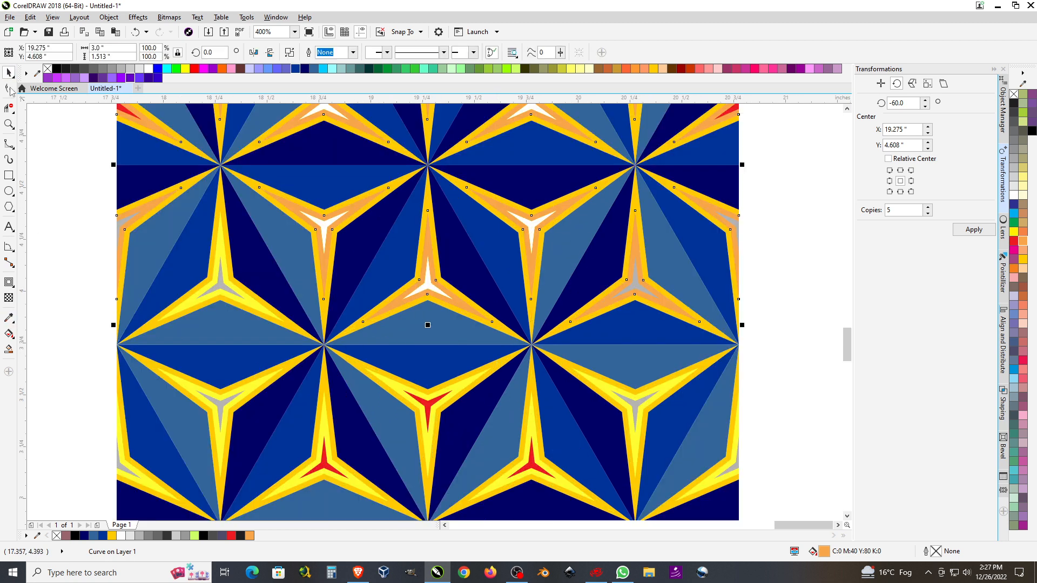
click(272, 312)
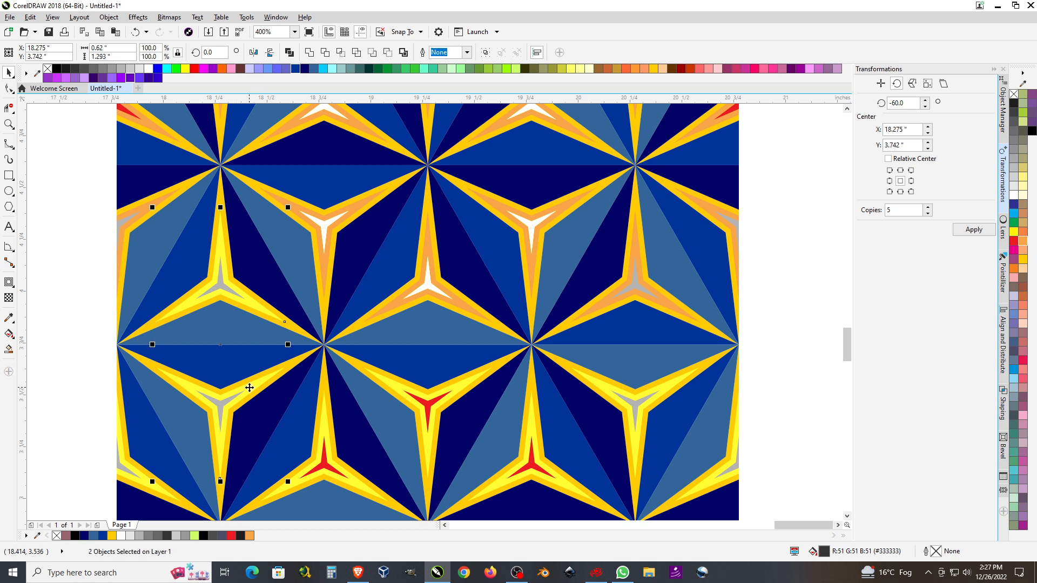
shift+click(459, 391)
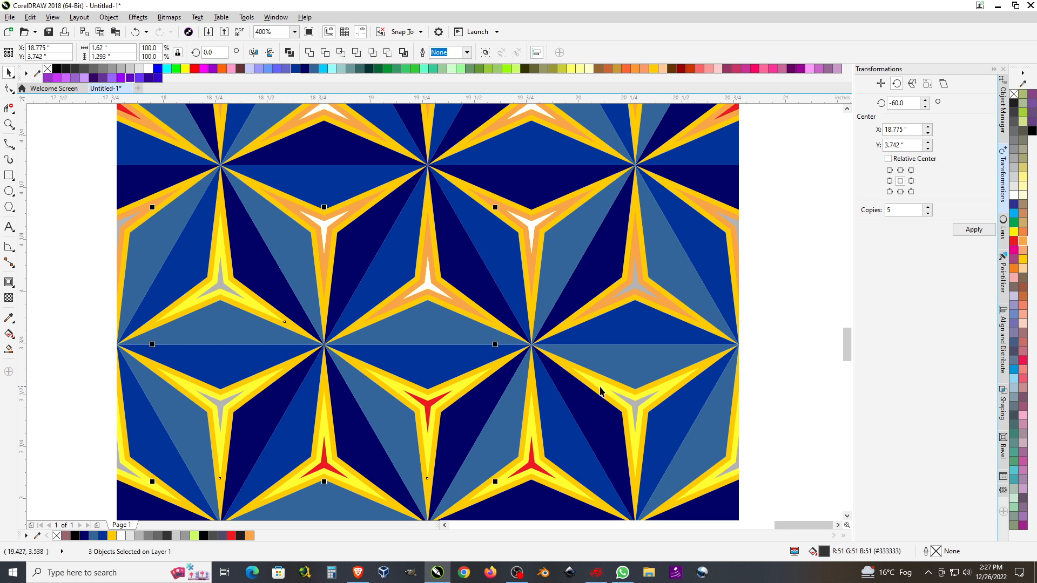
shift+click(670, 390)
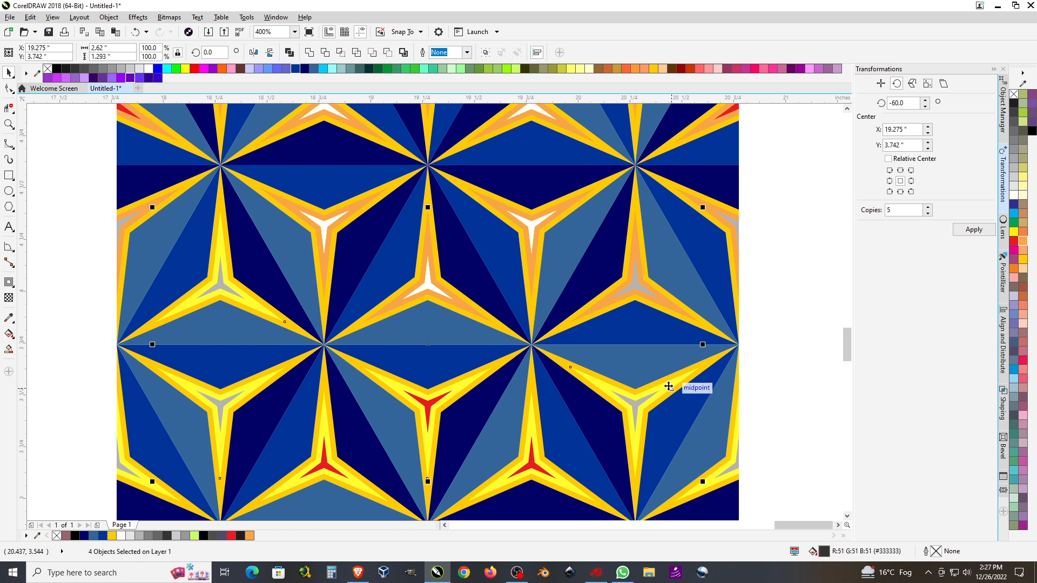
shift+click(737, 432)
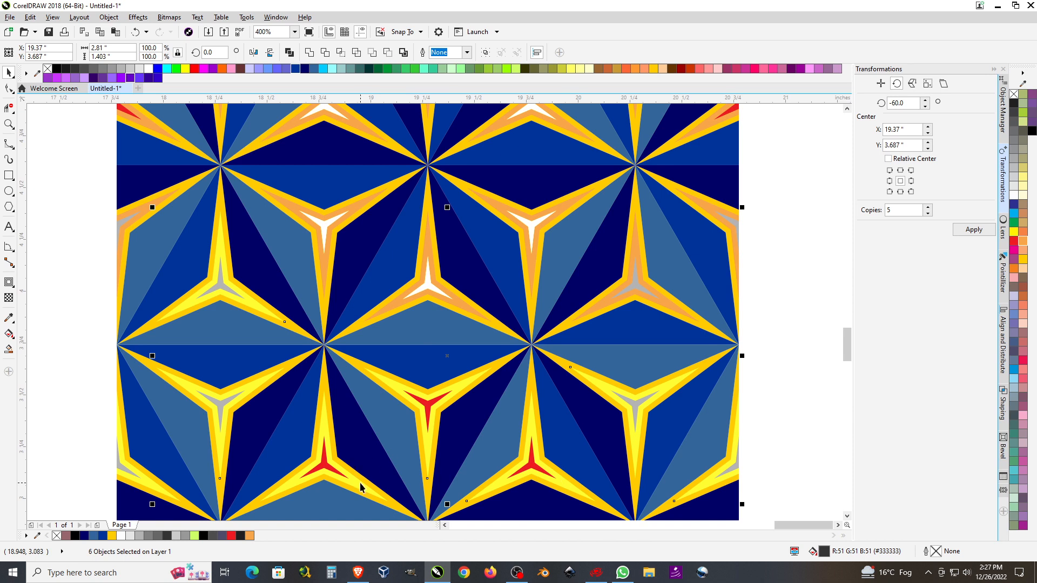
shift+click(156, 492)
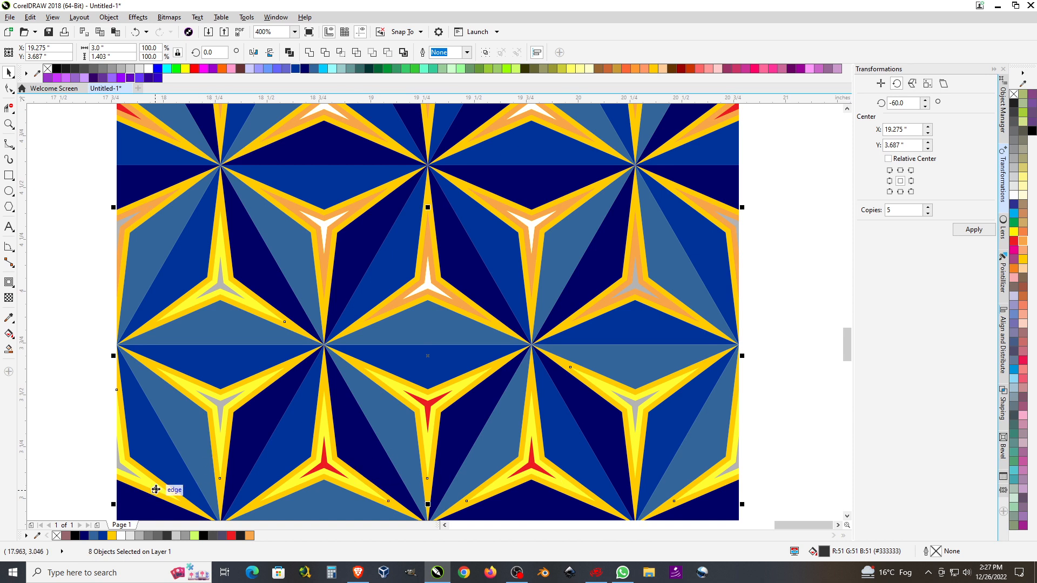
click(309, 53)
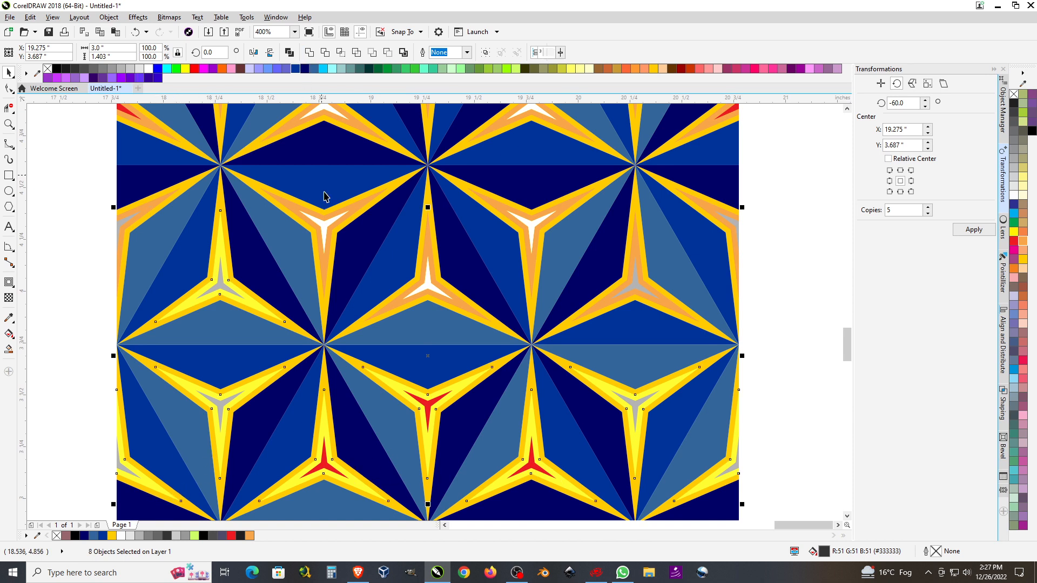
- Apply orange C:0 M:40 Y:80 K:0 to the newly welded third-row bands and switch their merge mode to Normal
click(1022, 240)
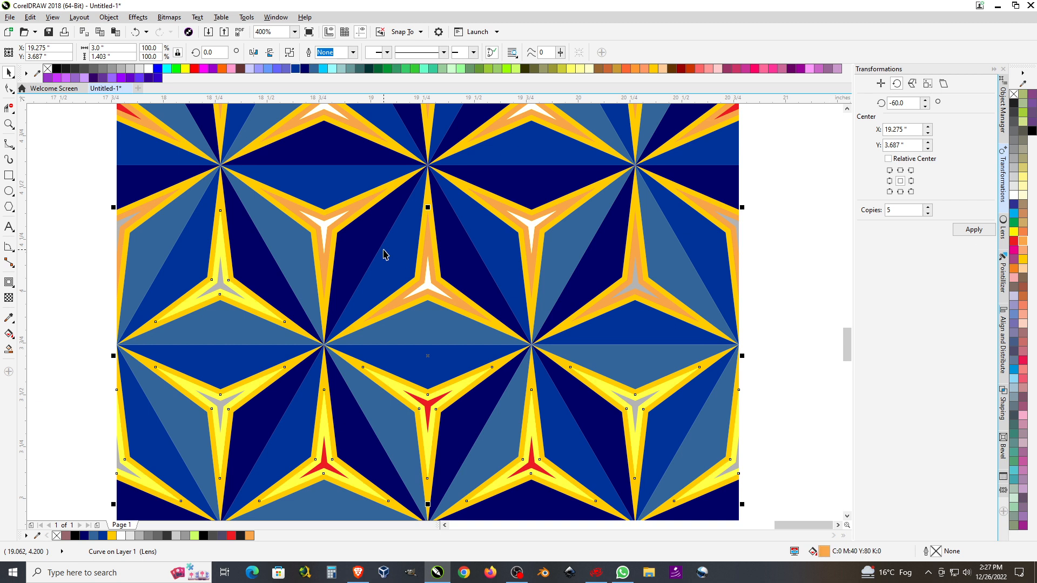
click(8, 298)
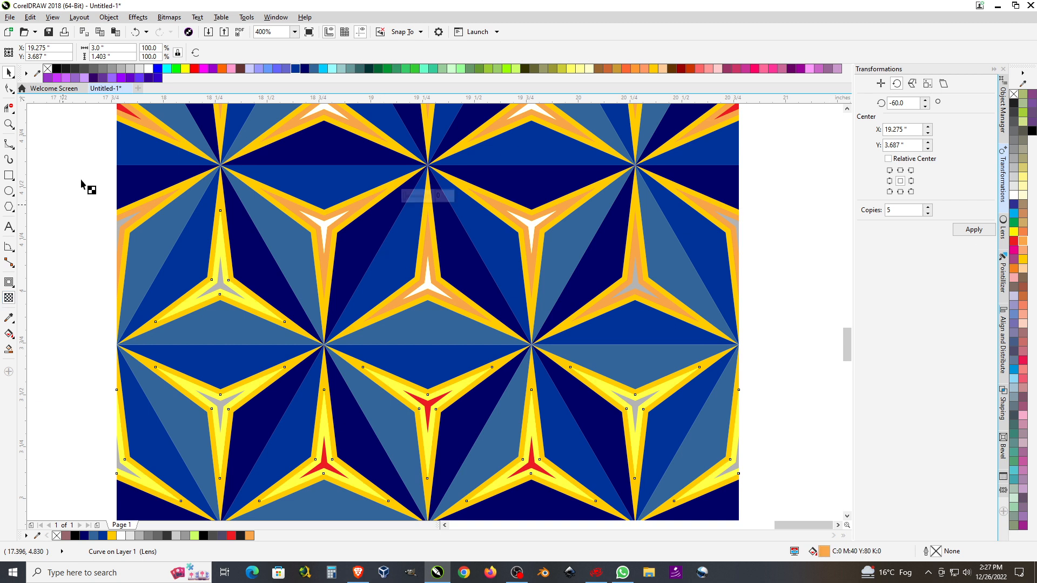
click(127, 52)
click(122, 69)
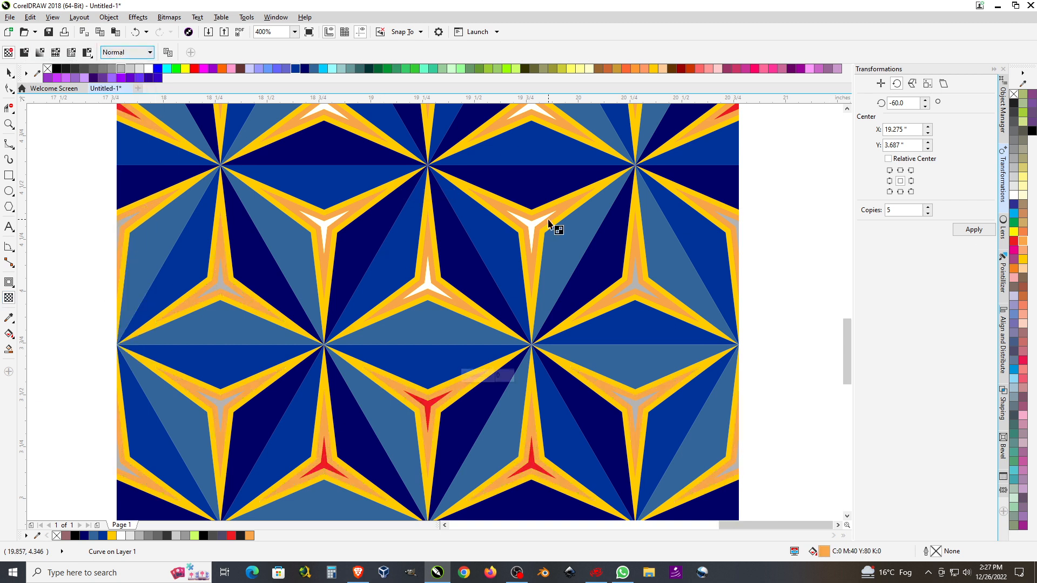
scroll(540, 302, down, 2)
scroll(551, 318, up, 1)
scroll(551, 319, up, 1)
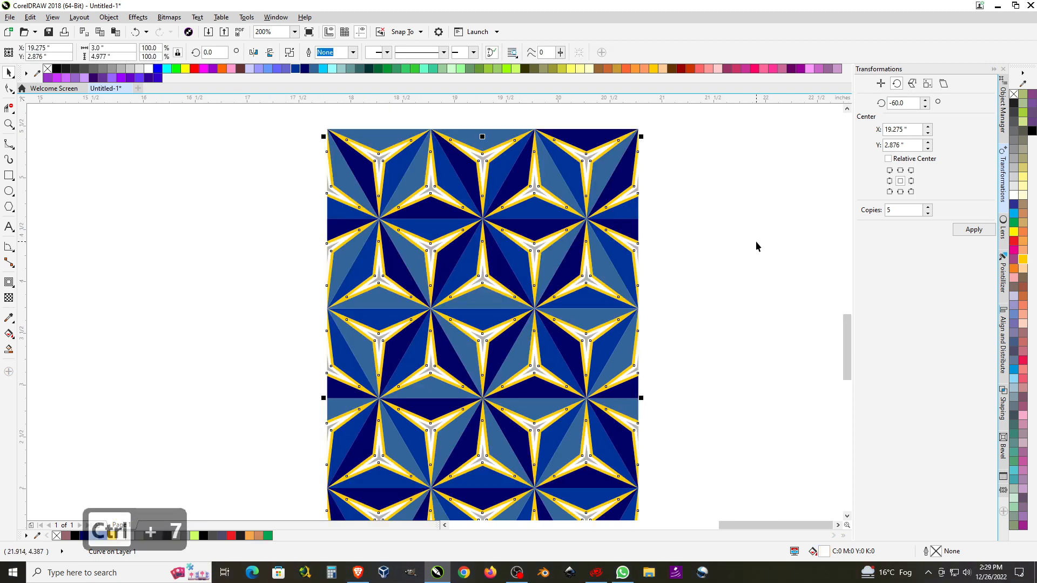
key(Escape)
scroll(451, 230, down, 2)
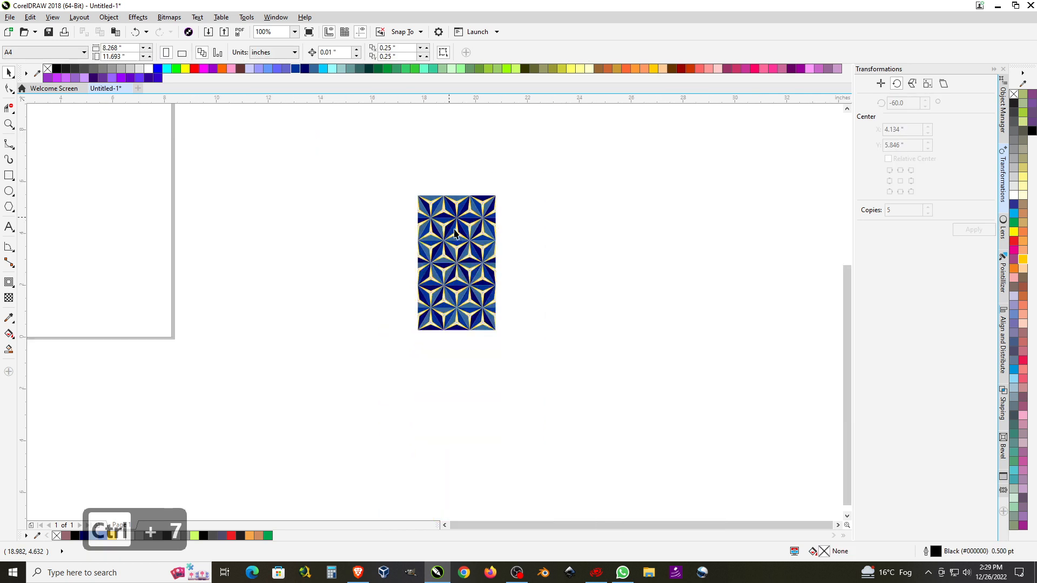
scroll(454, 235, up, 2)
scroll(468, 229, down, 1)
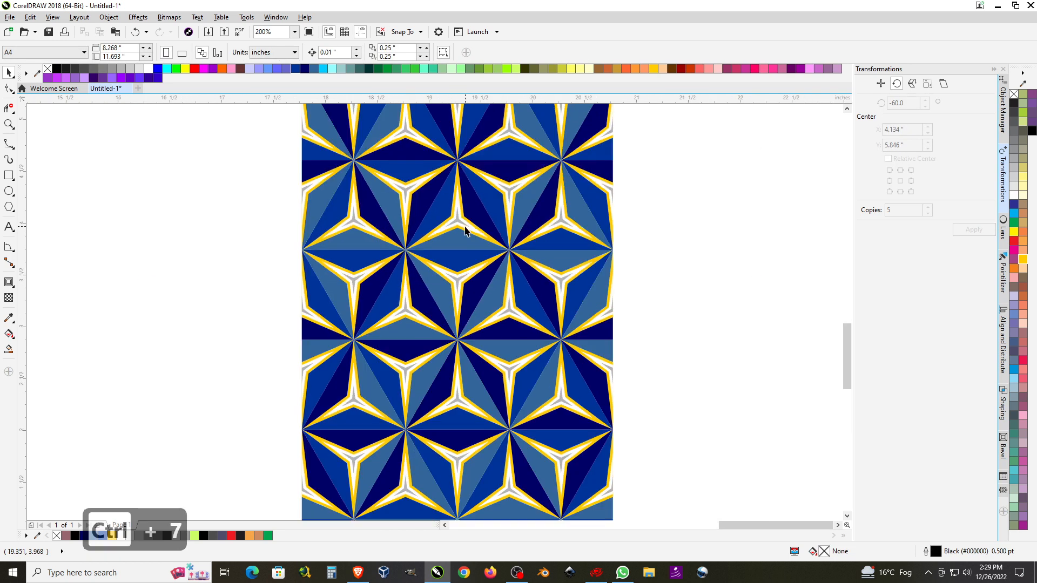
- Recolor the white star bands and the gray inner star shapes with the outer bands' gold, C:0 M:20 Y:100 K:0
click(495, 244)
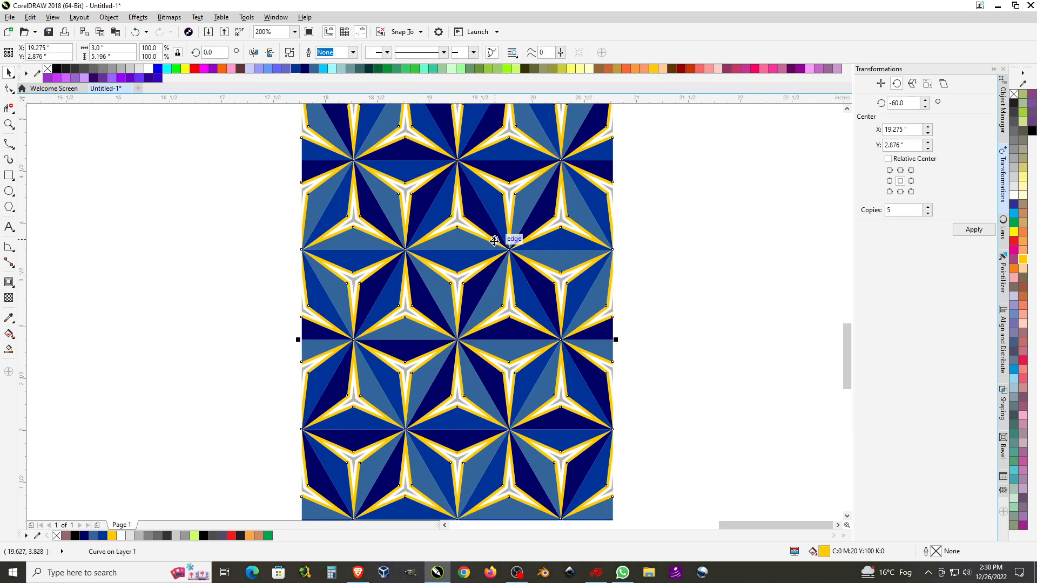
scroll(468, 231, up, 2)
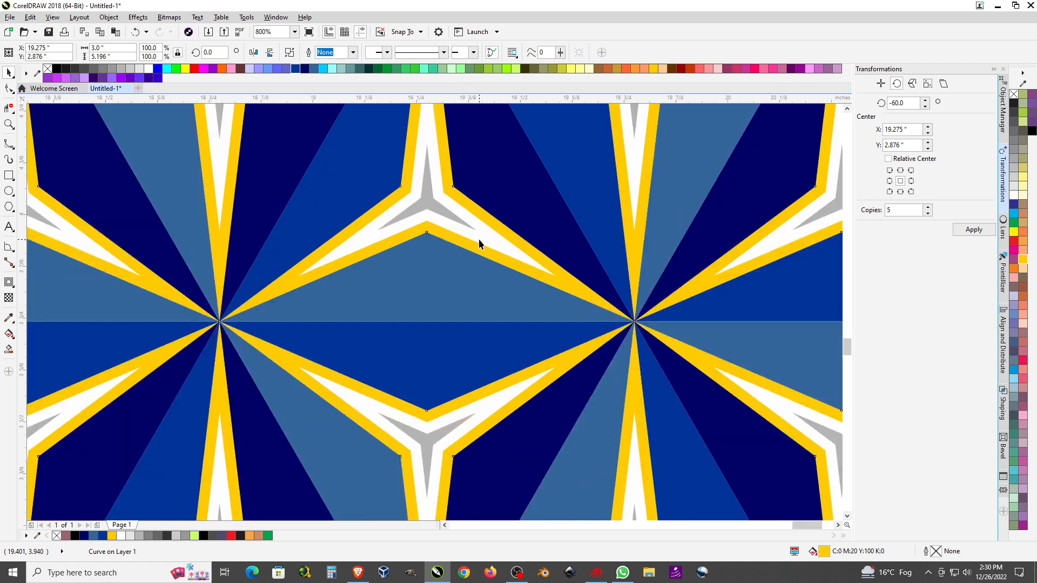
click(479, 241)
key(Delete)
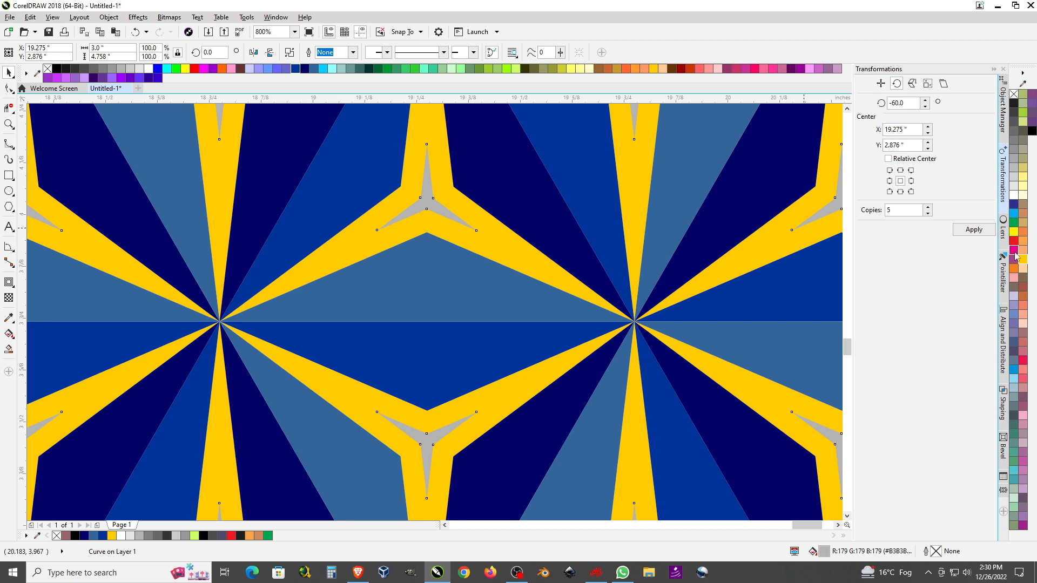
click(1023, 260)
- Tint the middle star bands with white to C:0 M:8 Y:39 K:0 and fill the innermost star shapes with solid white
scroll(452, 239, down, 1)
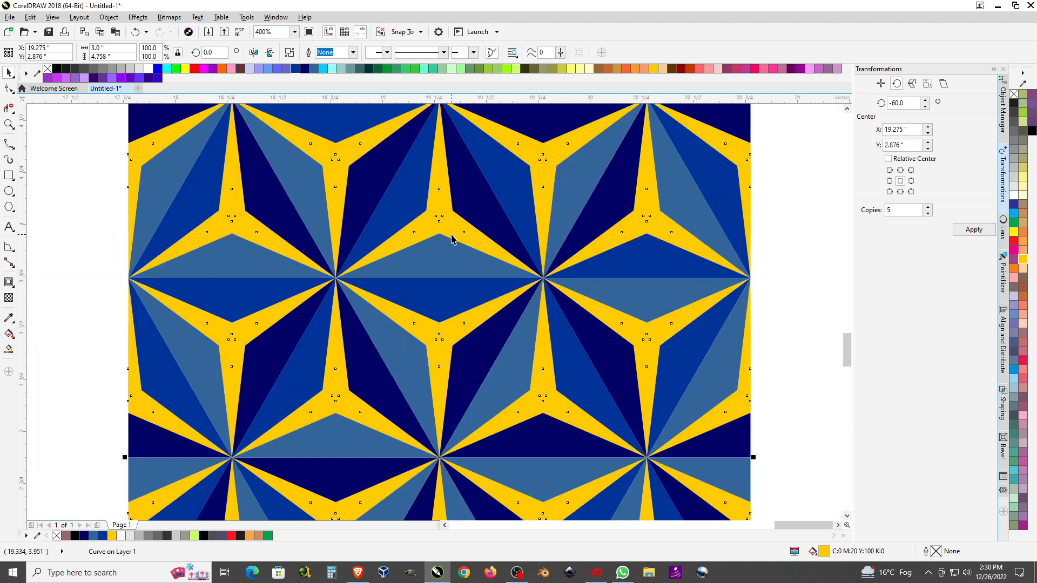
scroll(477, 243, up, 1)
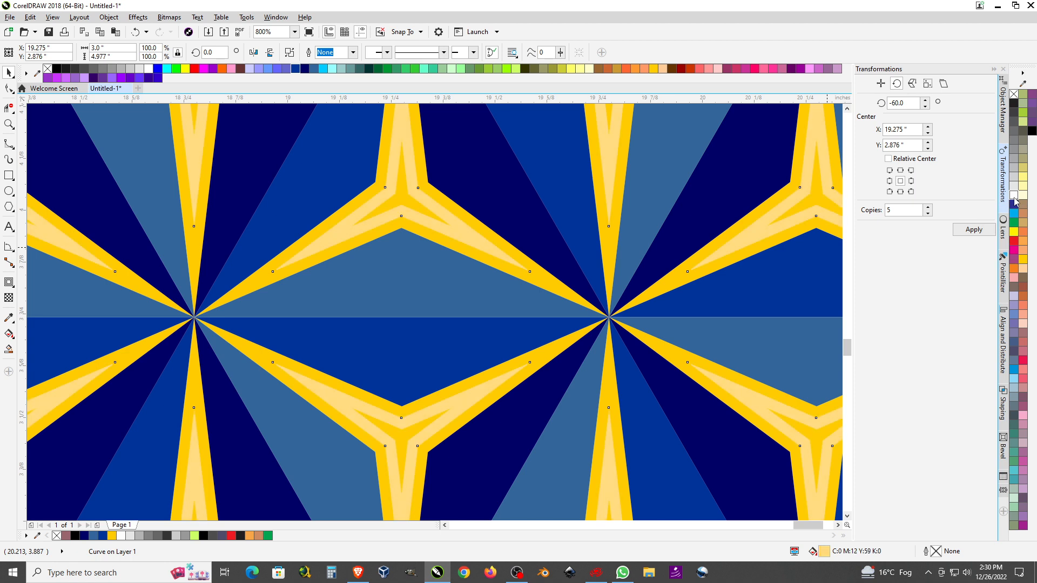
ctrl+click(1015, 200)
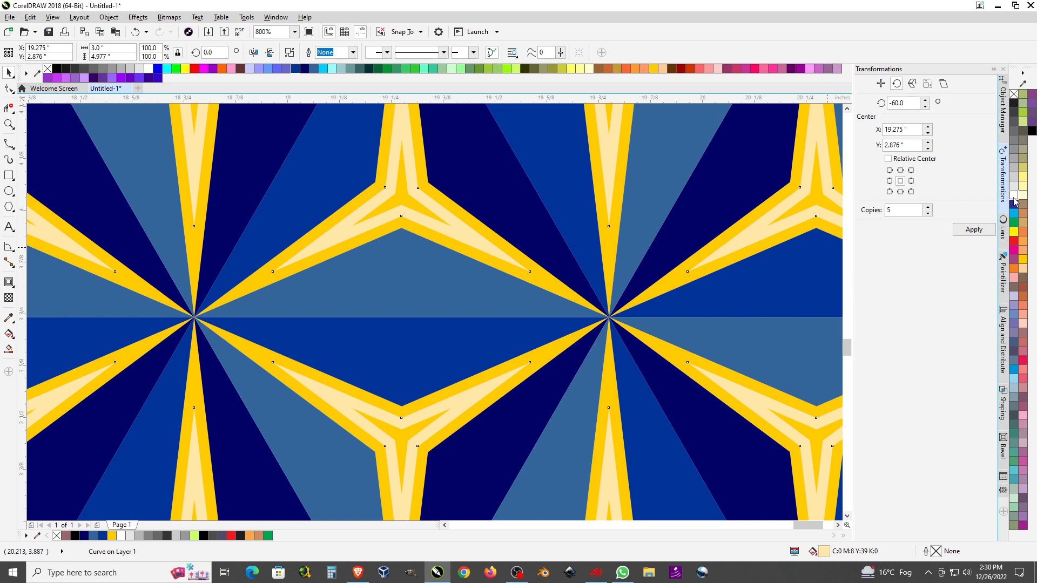
click(410, 204)
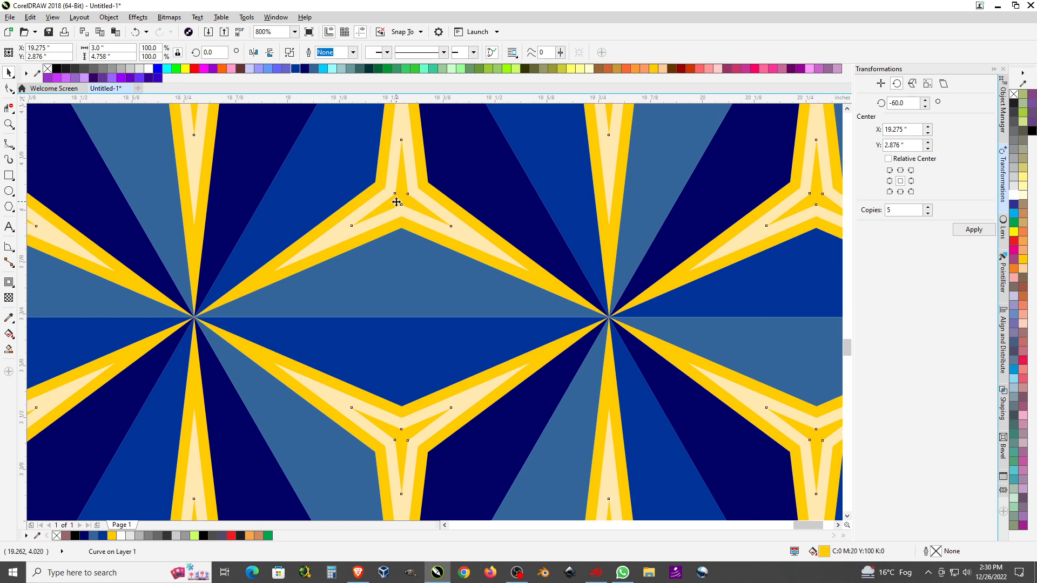
click(1014, 200)
scroll(454, 246, down, 3)
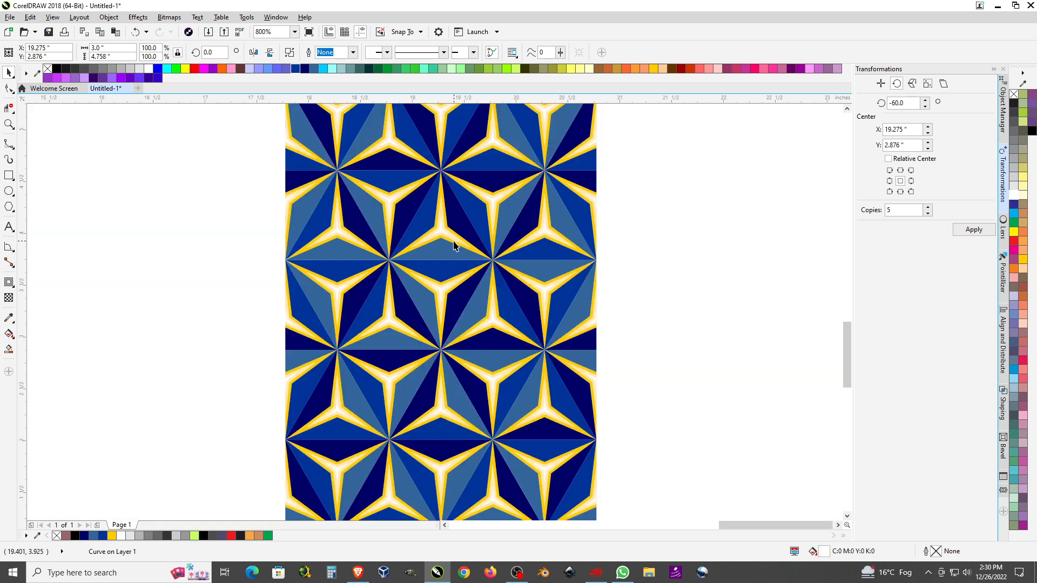
- Select all six color curves of the finished pattern tile and group them
click(728, 259)
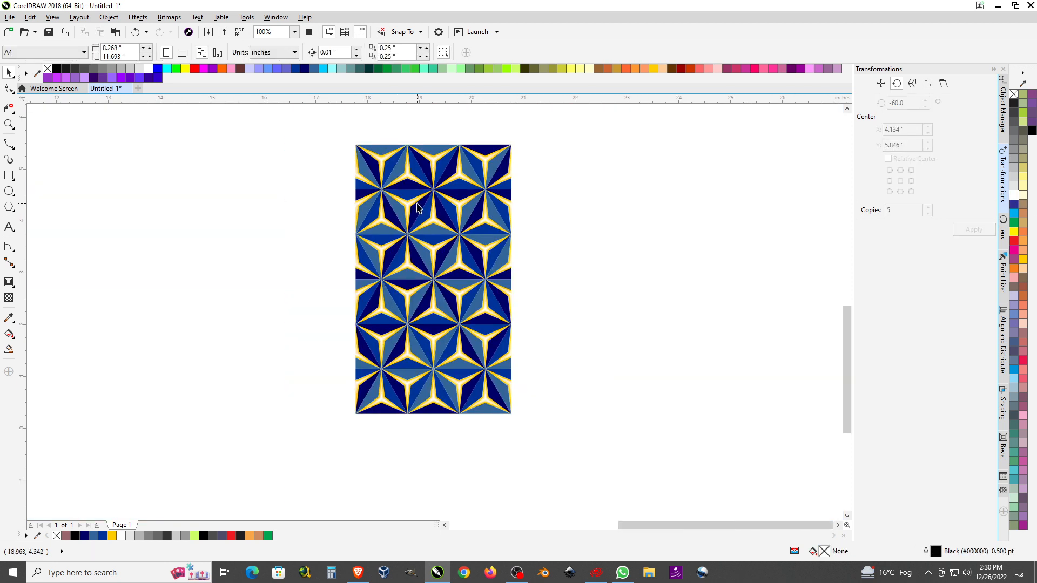
scroll(533, 199, down, 1)
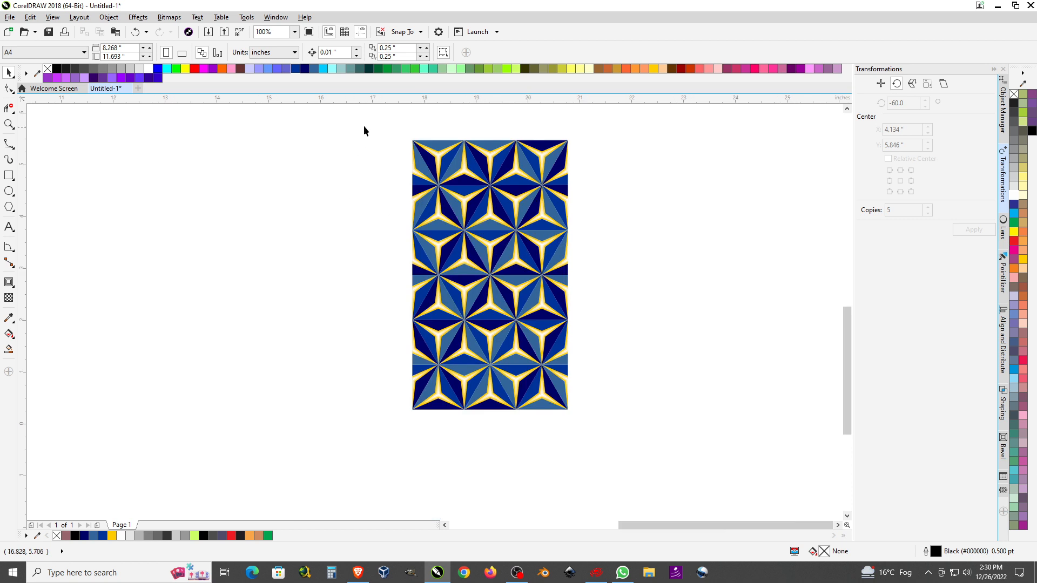
drag(364, 125, 659, 463)
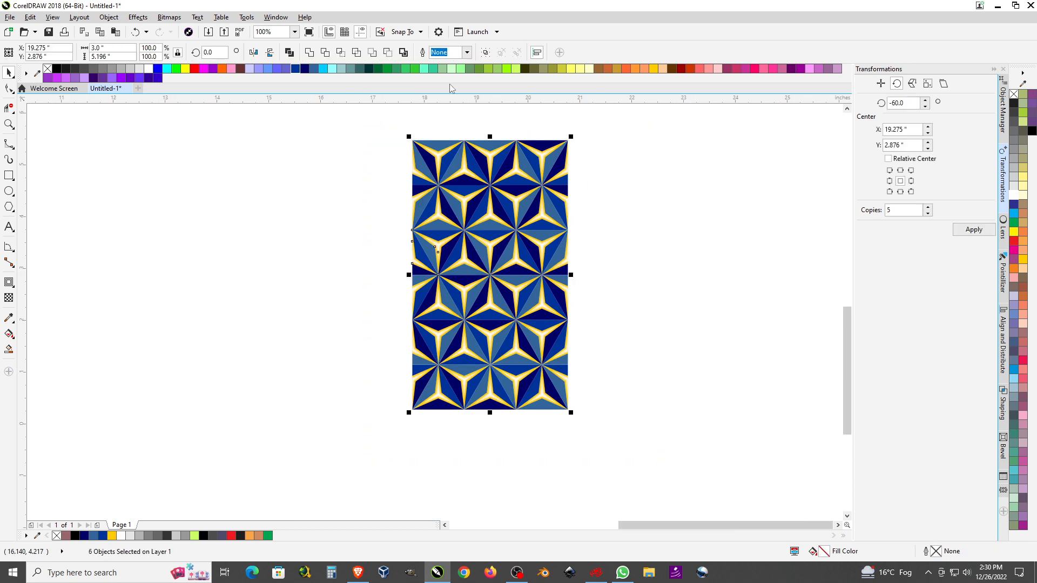
click(485, 52)
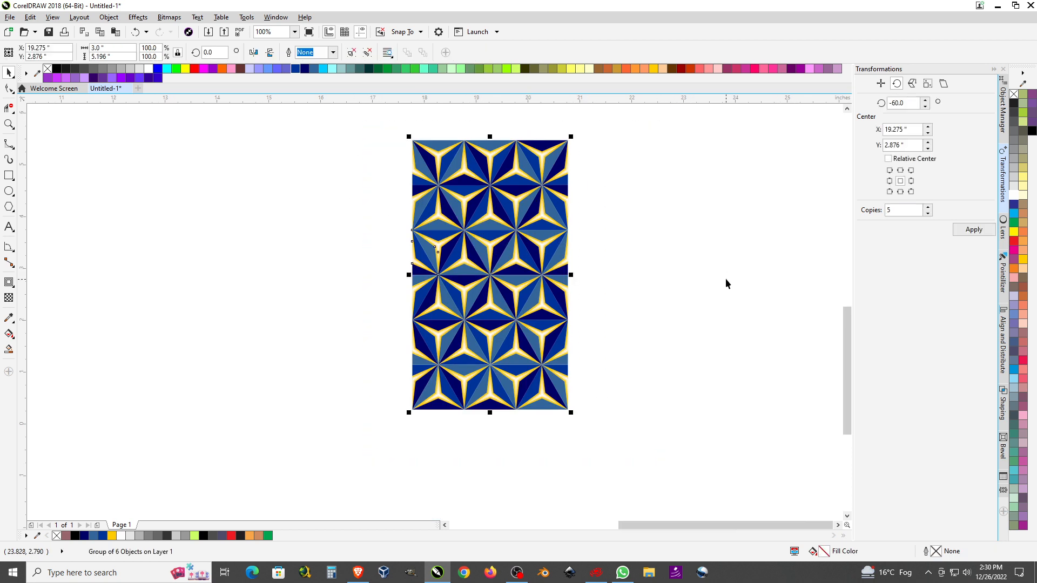
- Center the grouped pattern tile on the page
key(p)
key(F4)
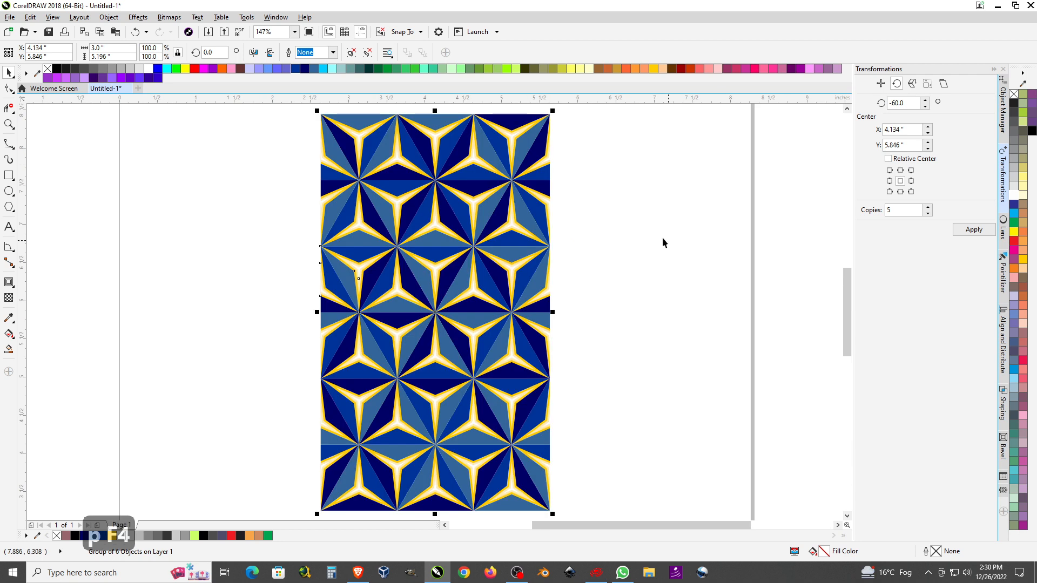
scroll(373, 176, down, 2)
scroll(419, 150, up, 1)
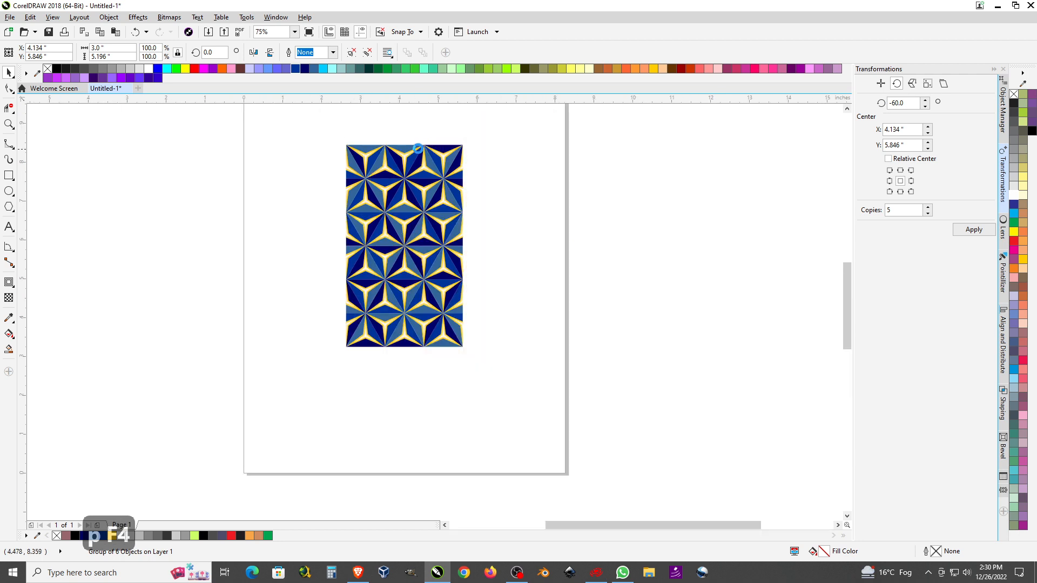
scroll(419, 149, down, 1)
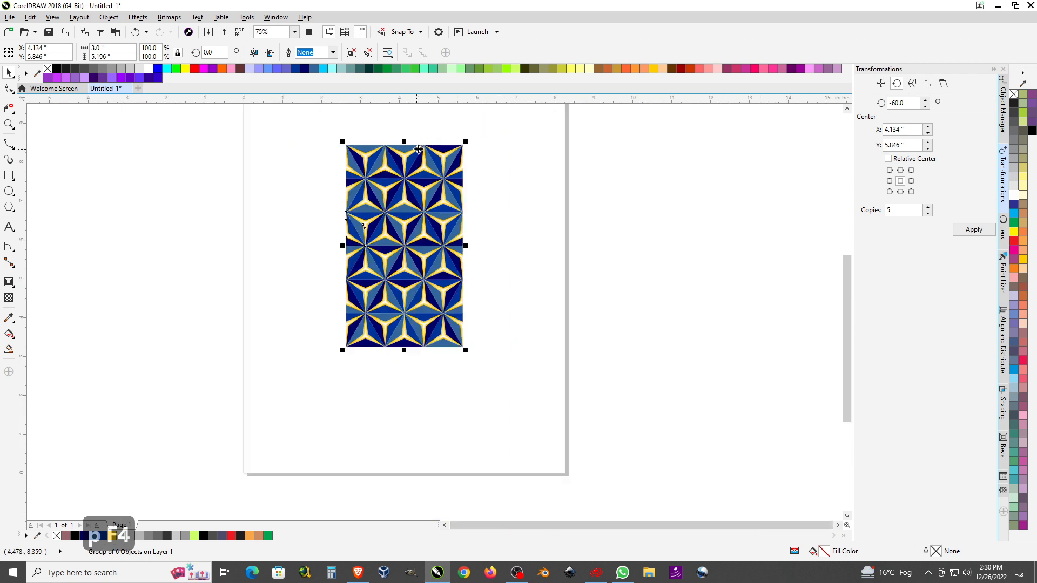
click(246, 18)
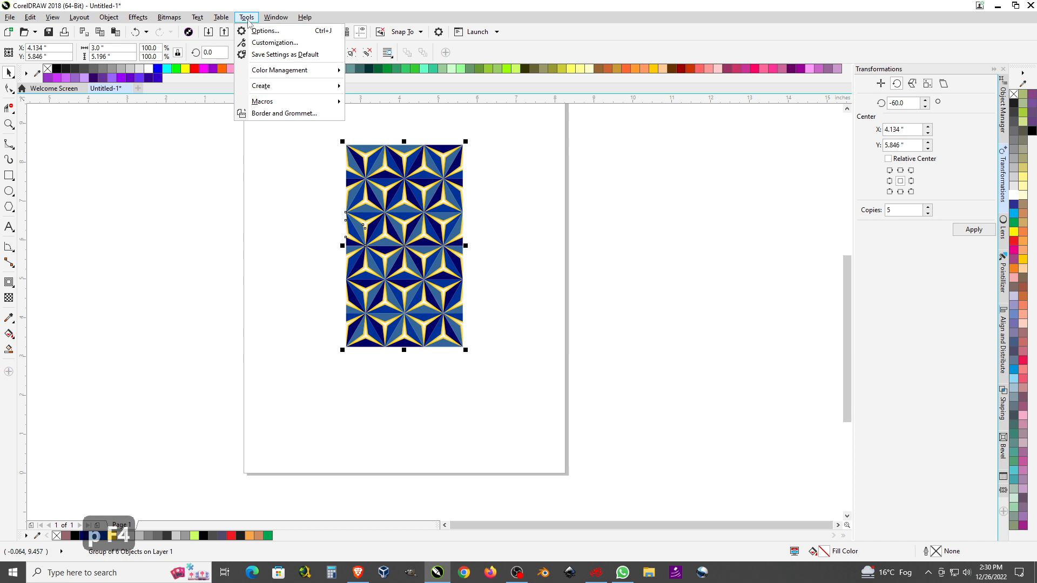
mouse_move(281, 86)
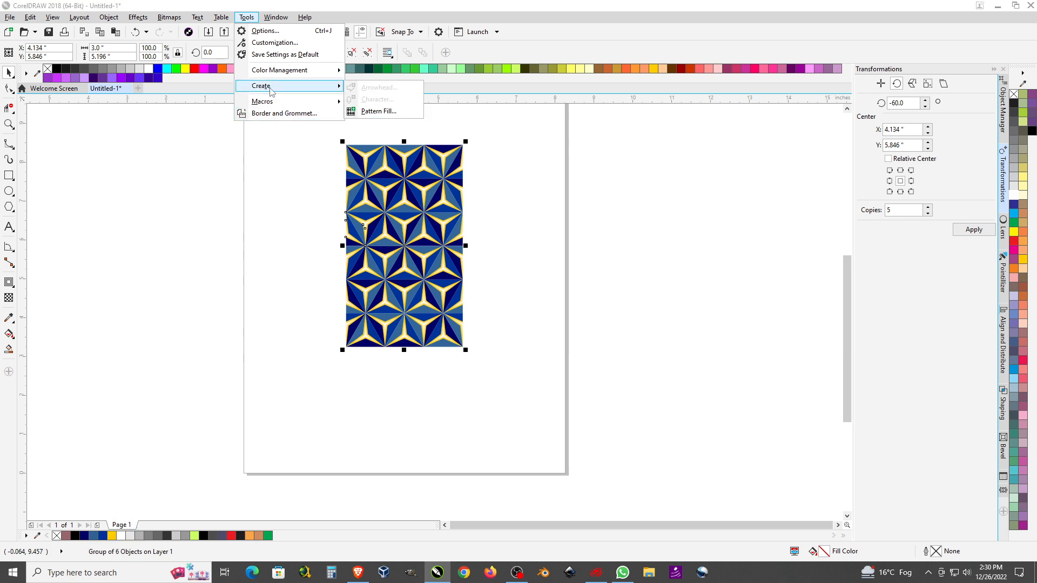
click(379, 112)
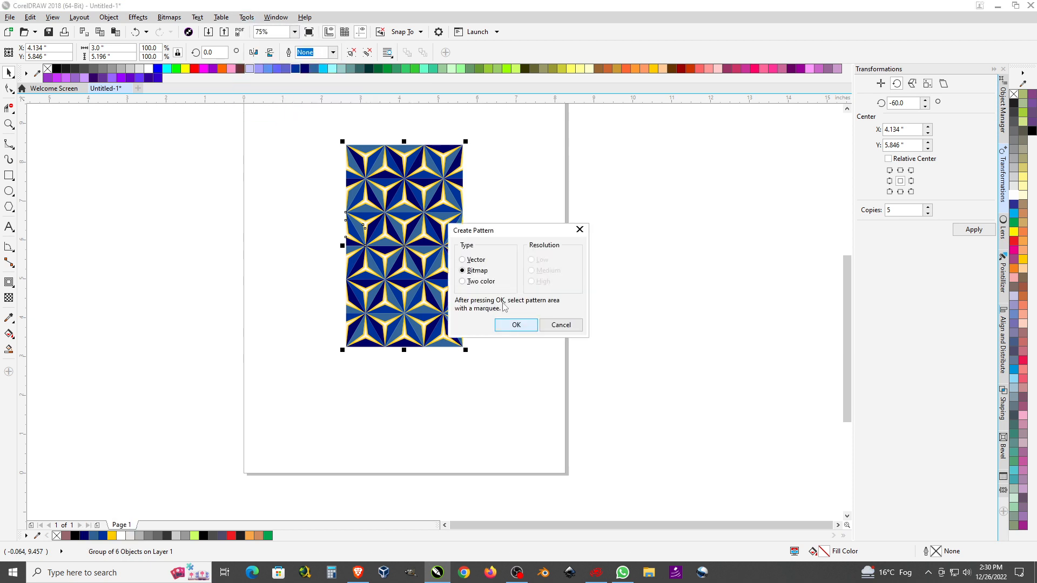
click(516, 325)
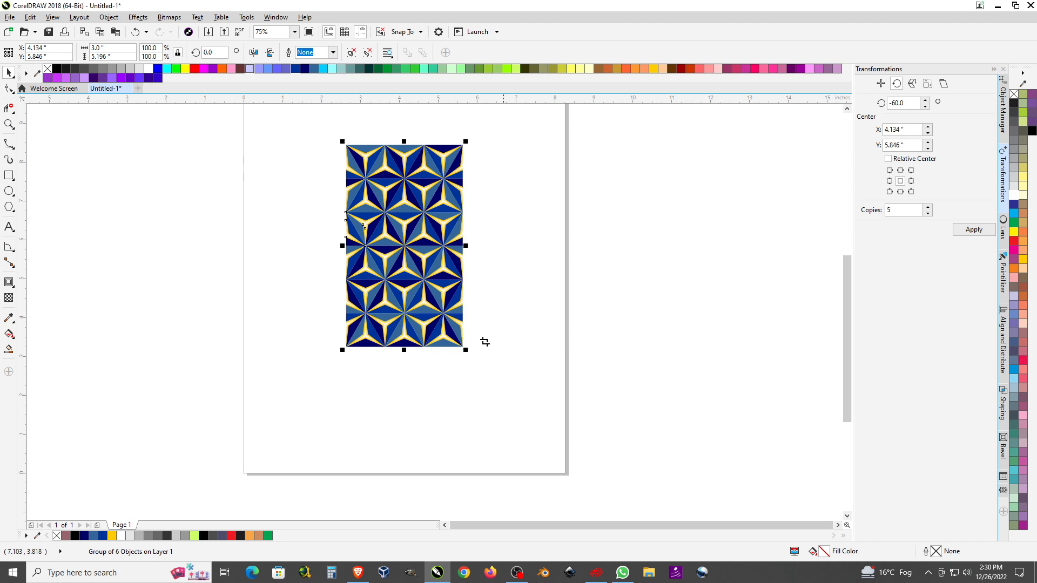
scroll(342, 351, up, 2)
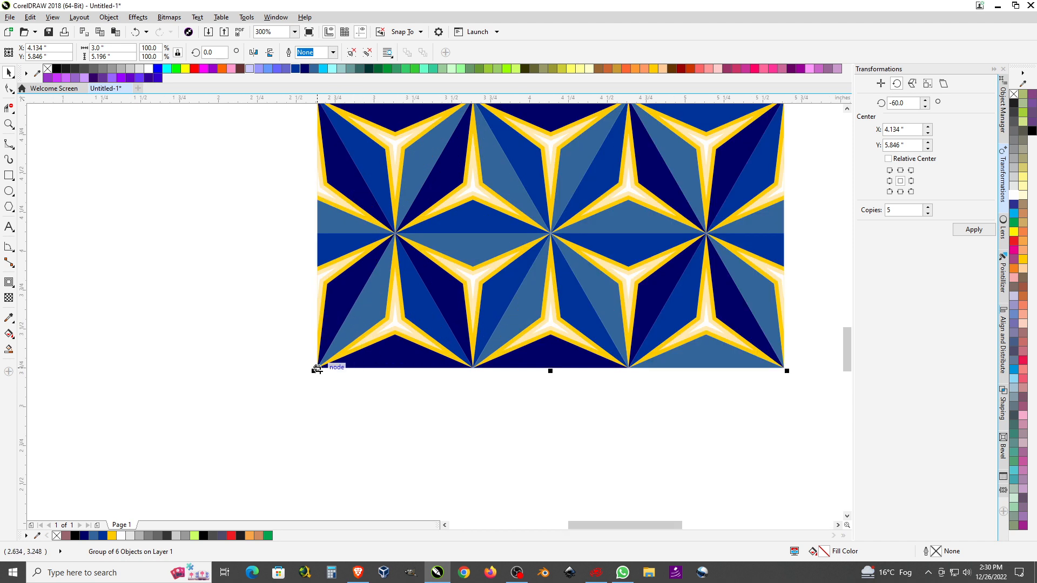
drag(317, 368, 697, 104)
drag(727, 22, 368, 311)
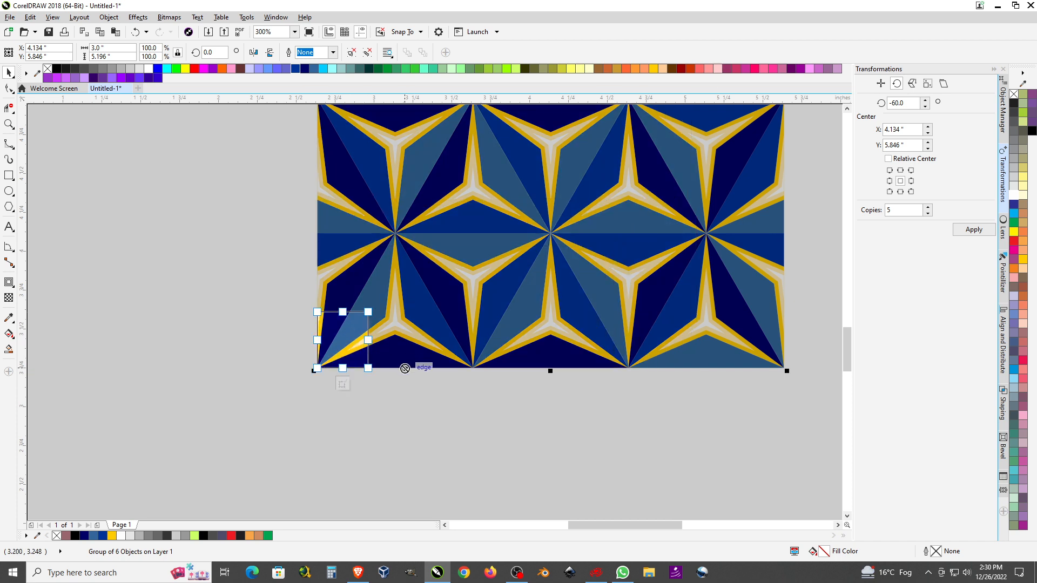
key(Escape)
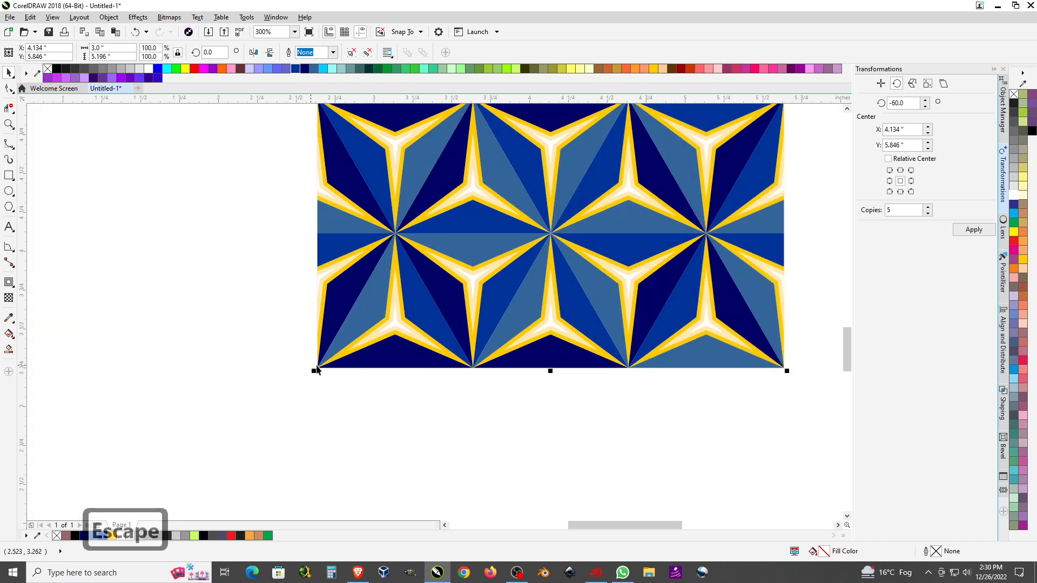
scroll(365, 285, down, 2)
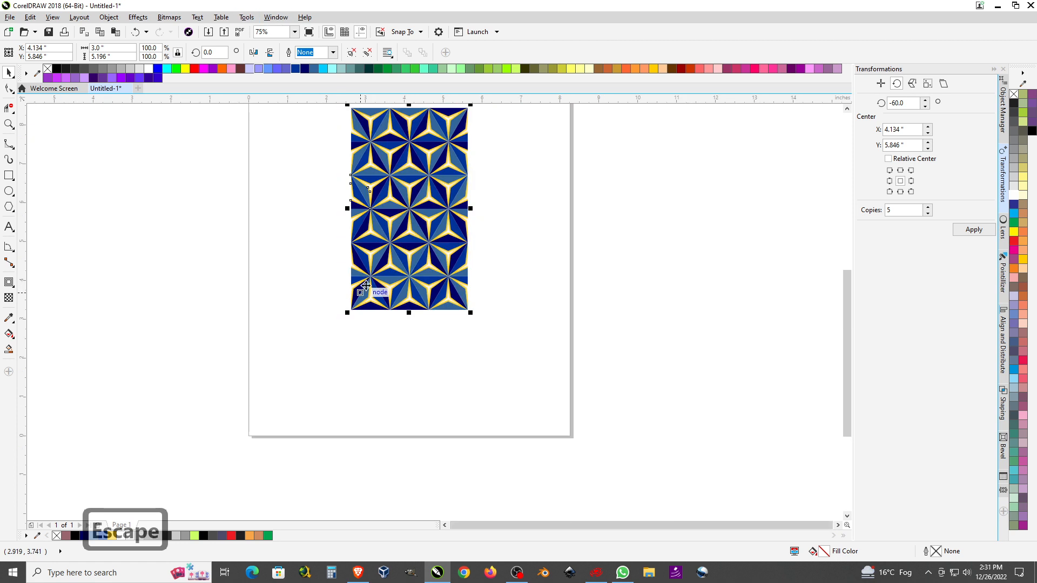
scroll(453, 137, up, 1)
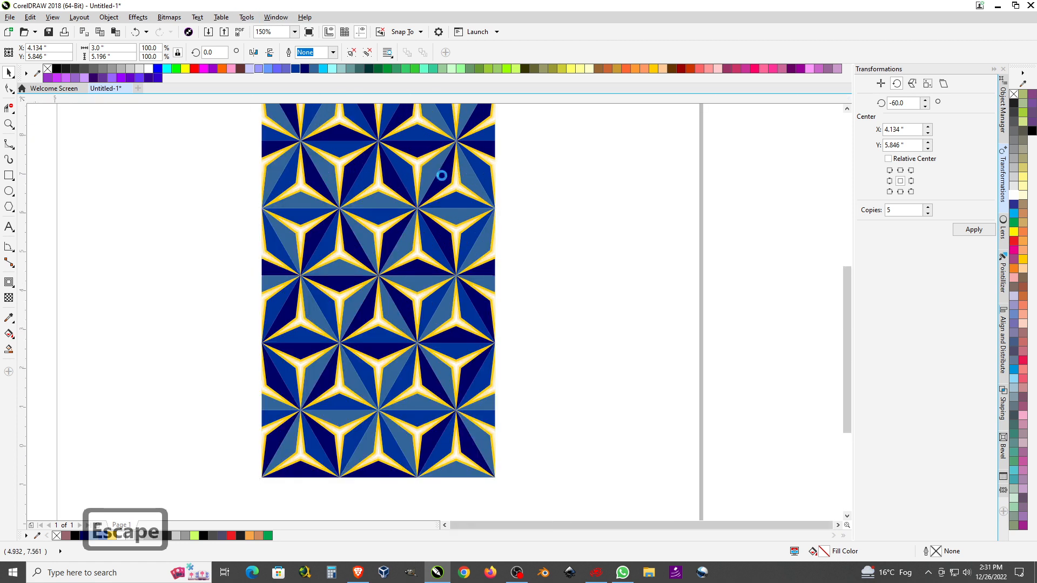
scroll(441, 175, down, 1)
key(F4)
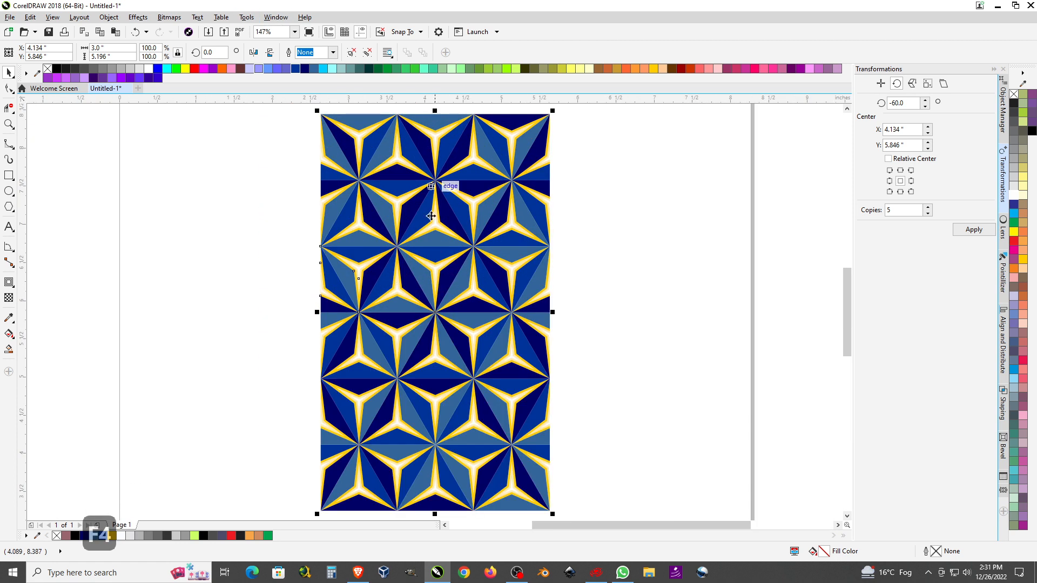
click(248, 17)
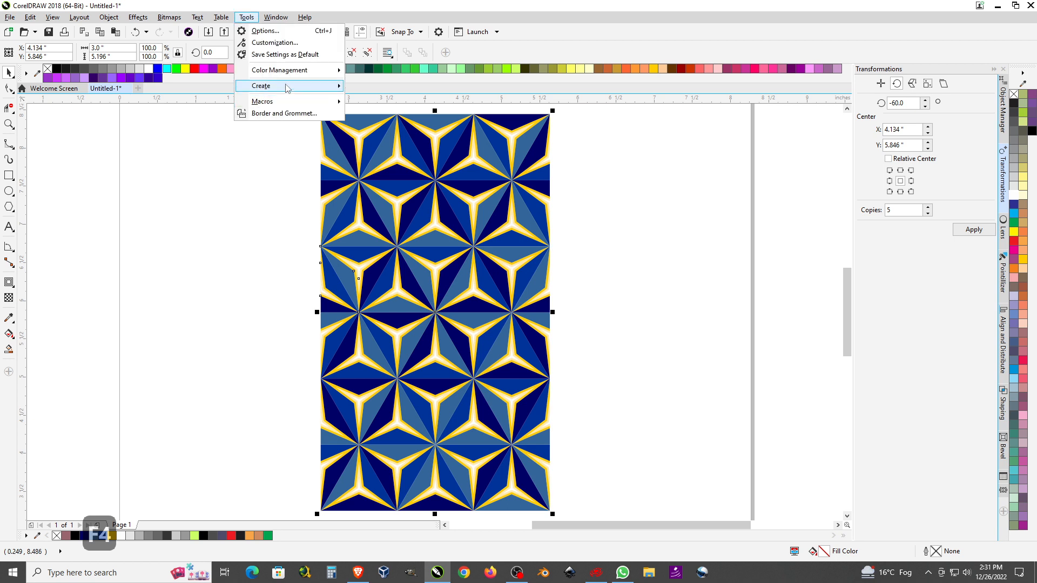
mouse_move(288, 86)
click(378, 112)
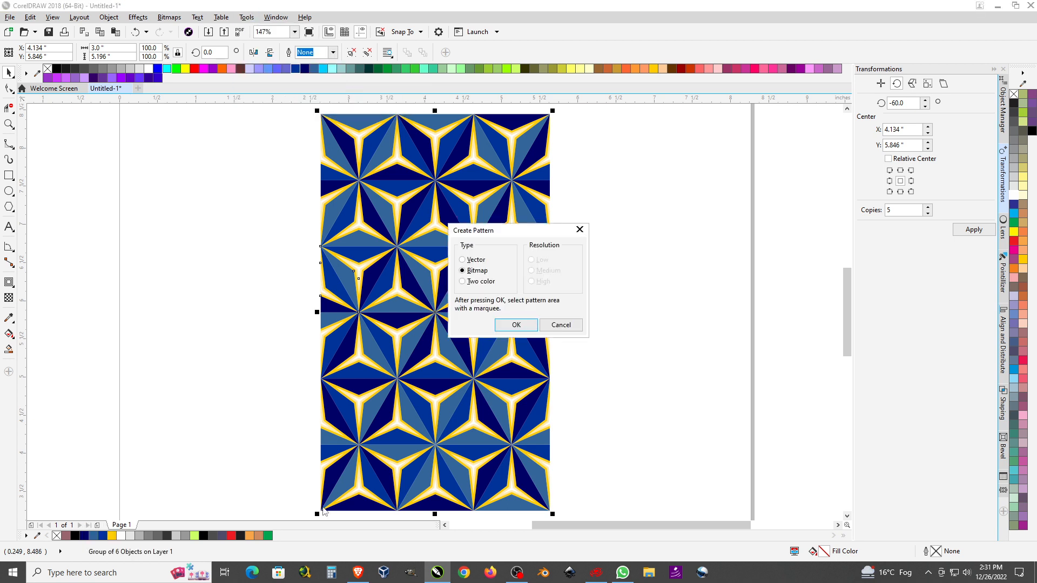
click(475, 261)
click(516, 324)
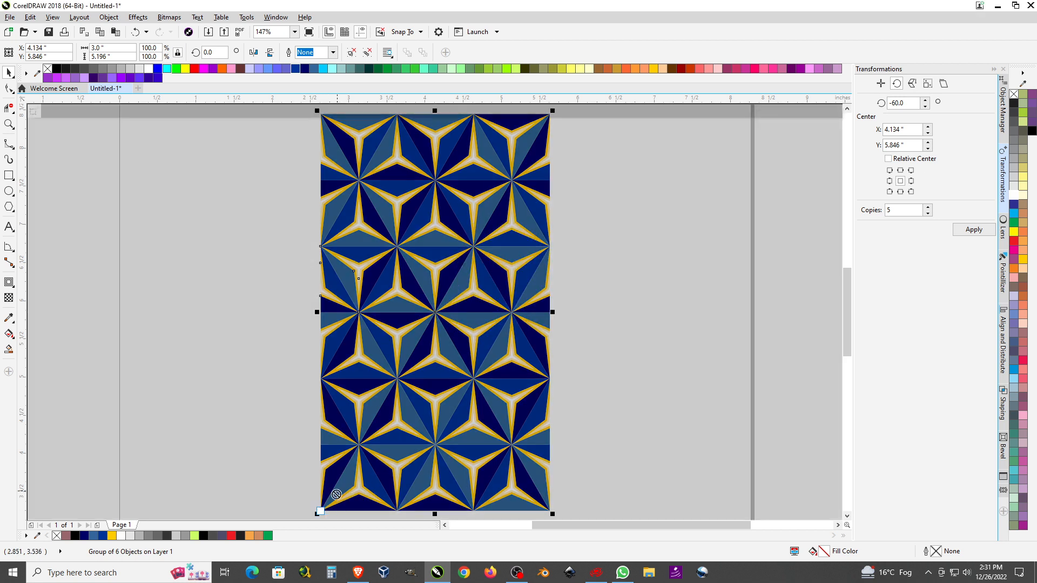
key(Escape)
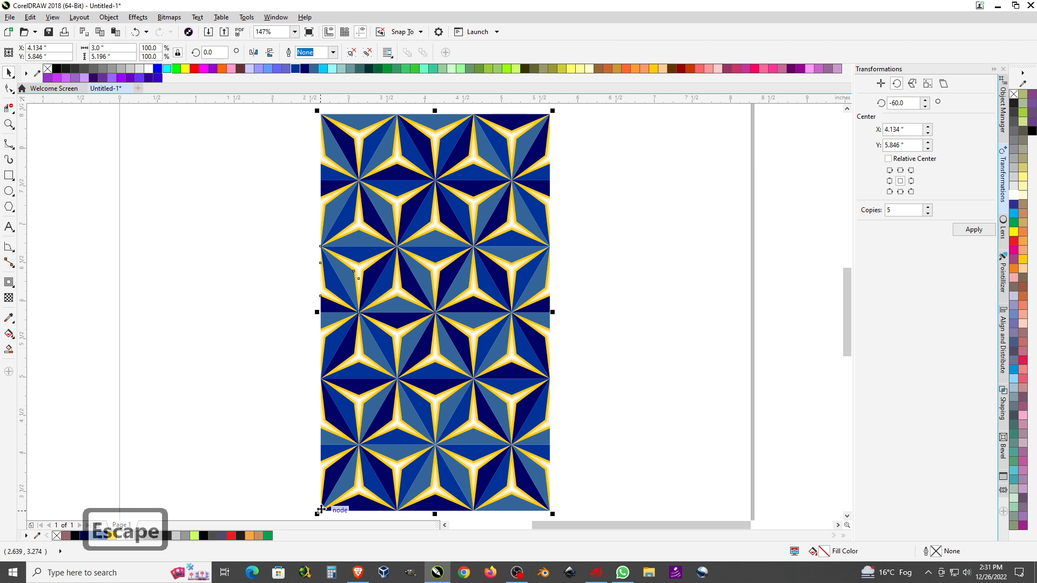
- Create a vector pattern fill from an area that spans the whole tile, snapped from its lower-left to its upper-right corner node
click(246, 18)
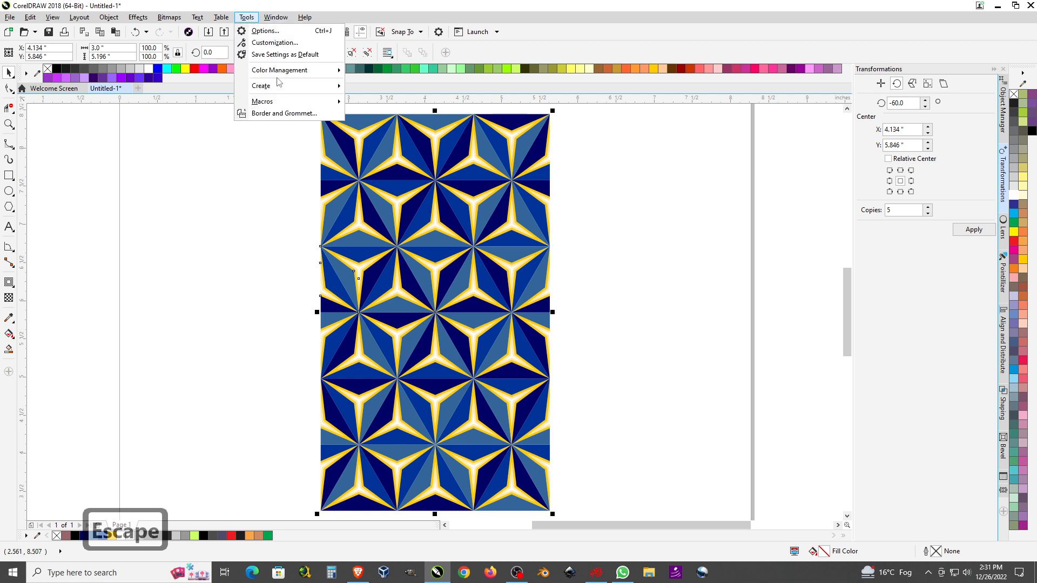
mouse_move(291, 92)
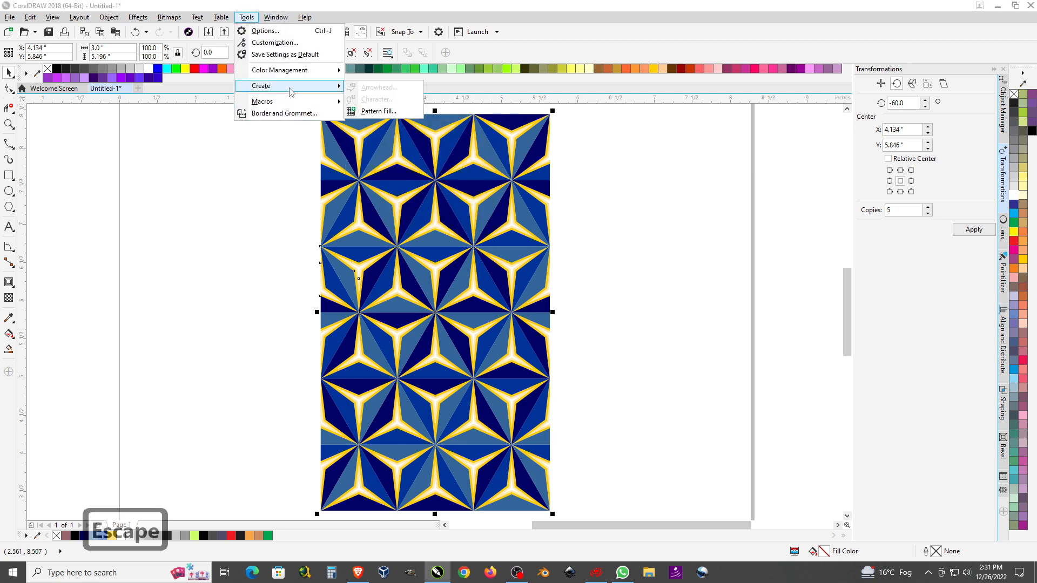
click(377, 111)
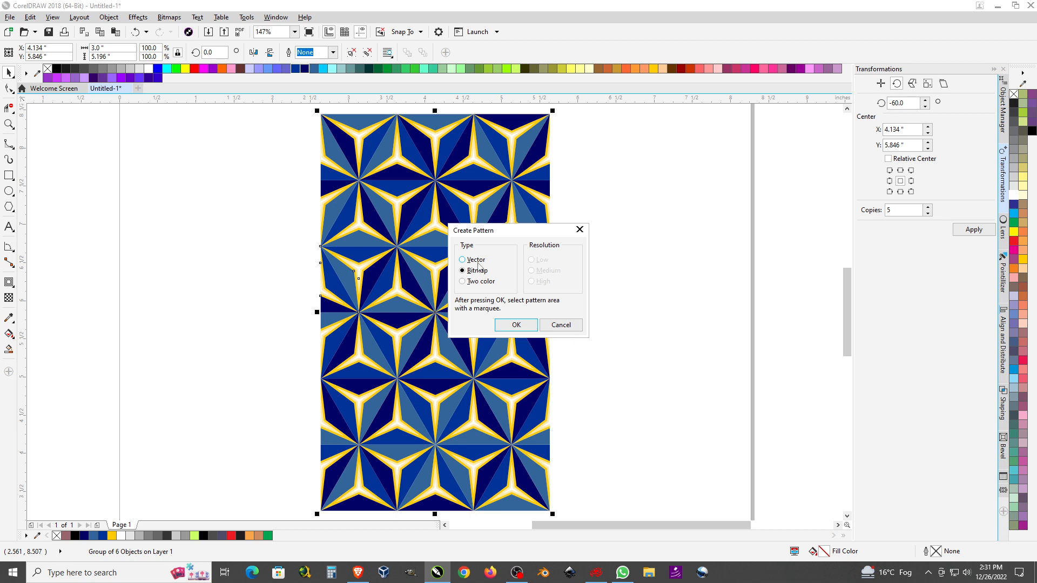
click(514, 325)
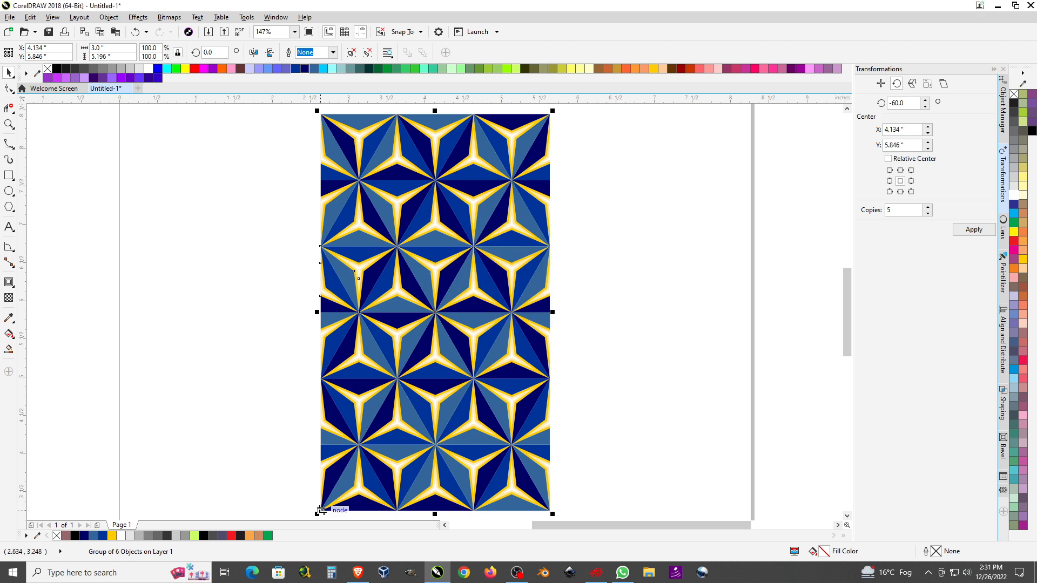
drag(321, 511, 549, 113)
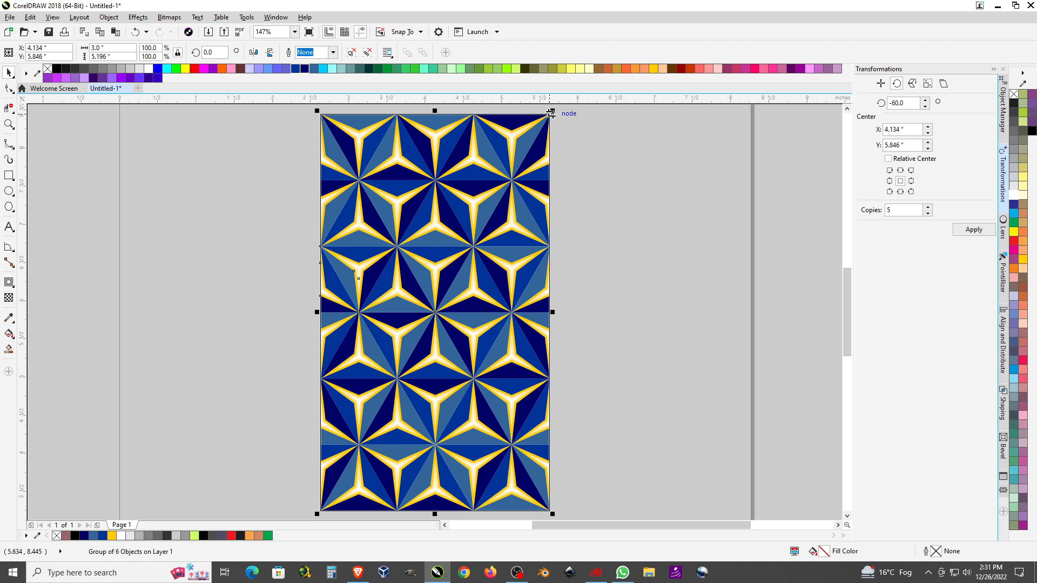
drag(550, 113, 550, 113)
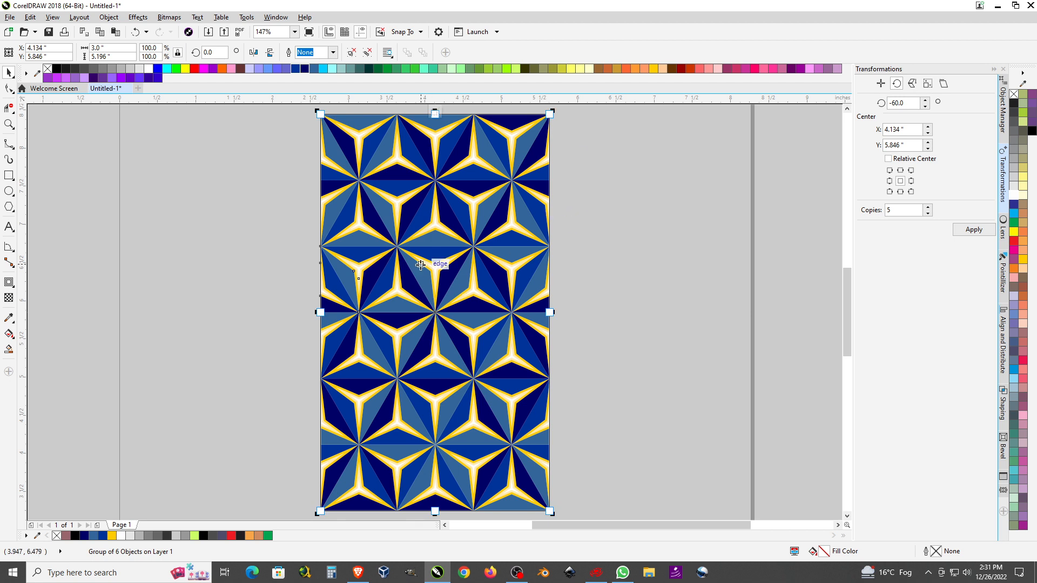
key(Return)
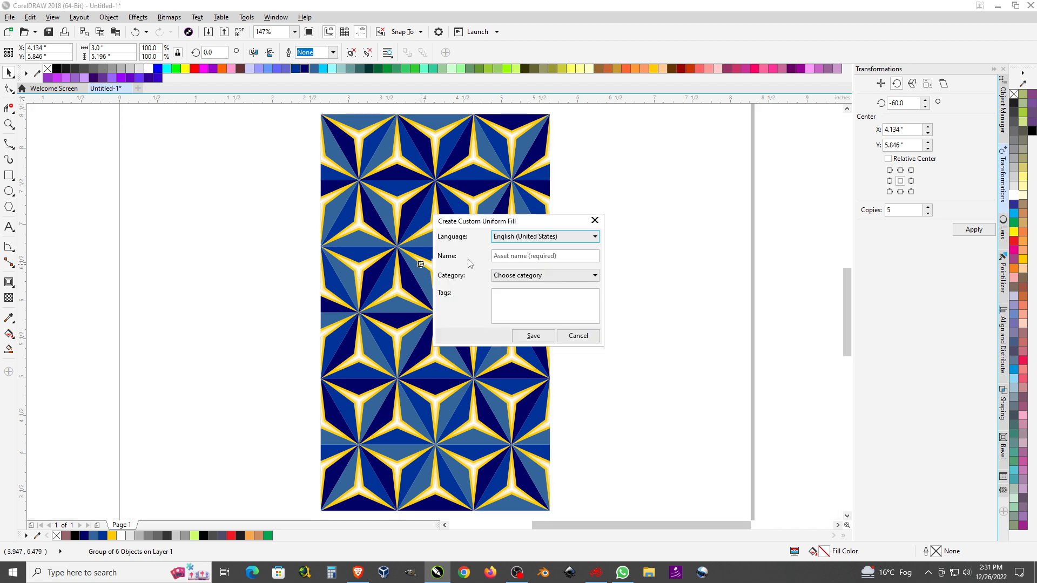
- Save the custom fill under the name 0001 in the Texture category
click(567, 255)
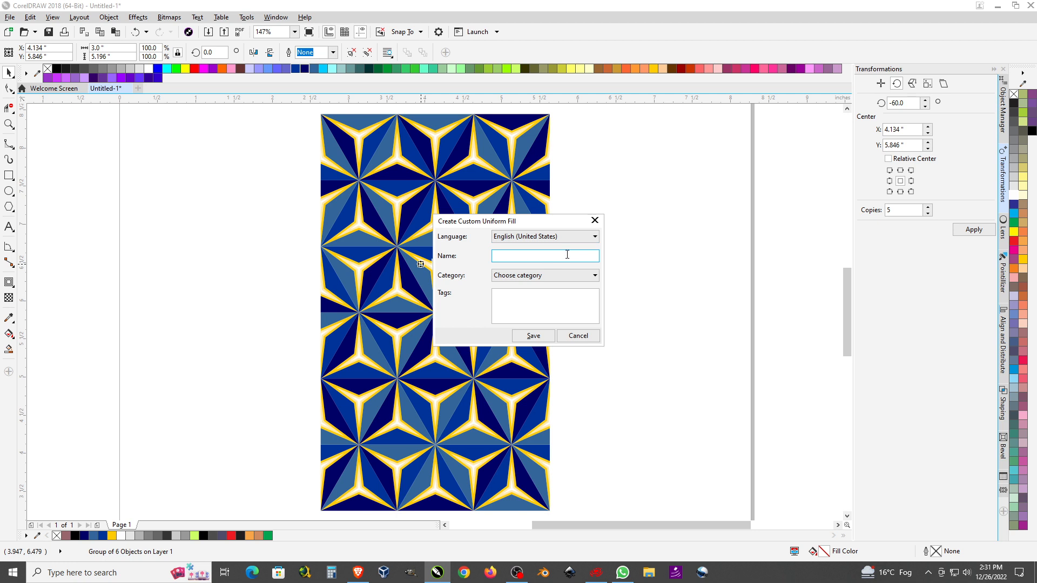
text(0001)
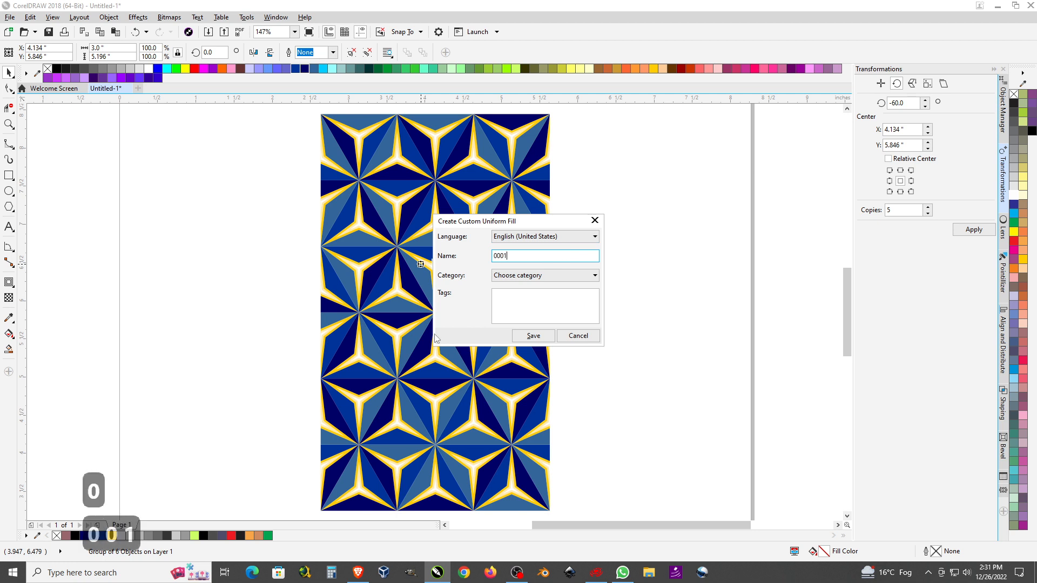
click(527, 276)
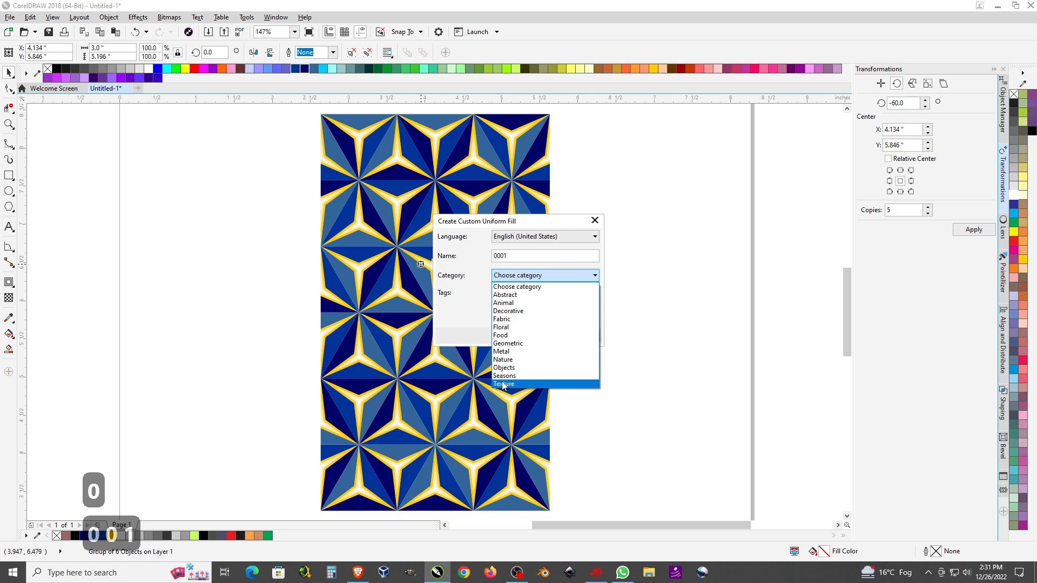
click(503, 384)
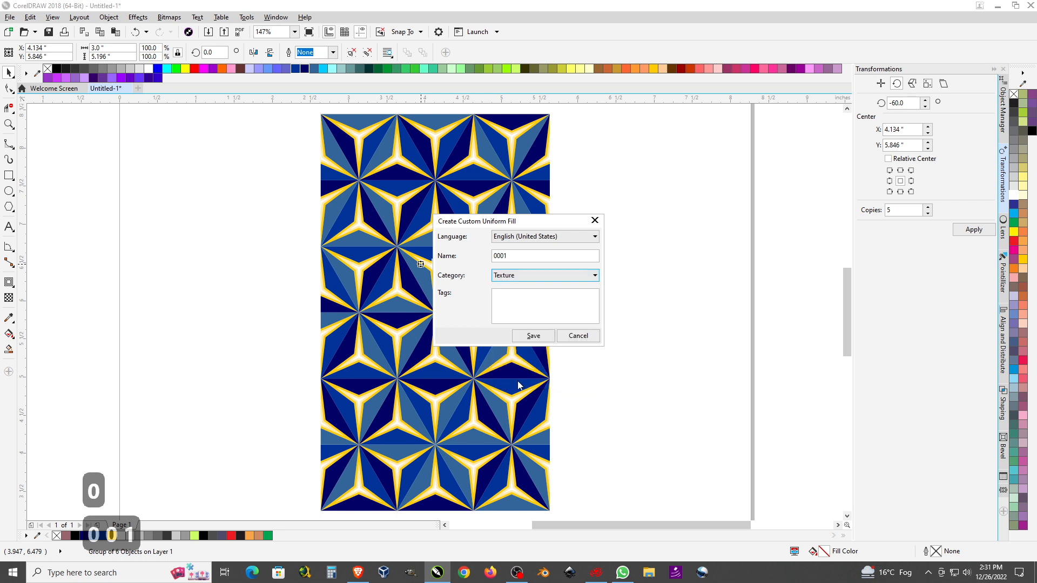
click(540, 335)
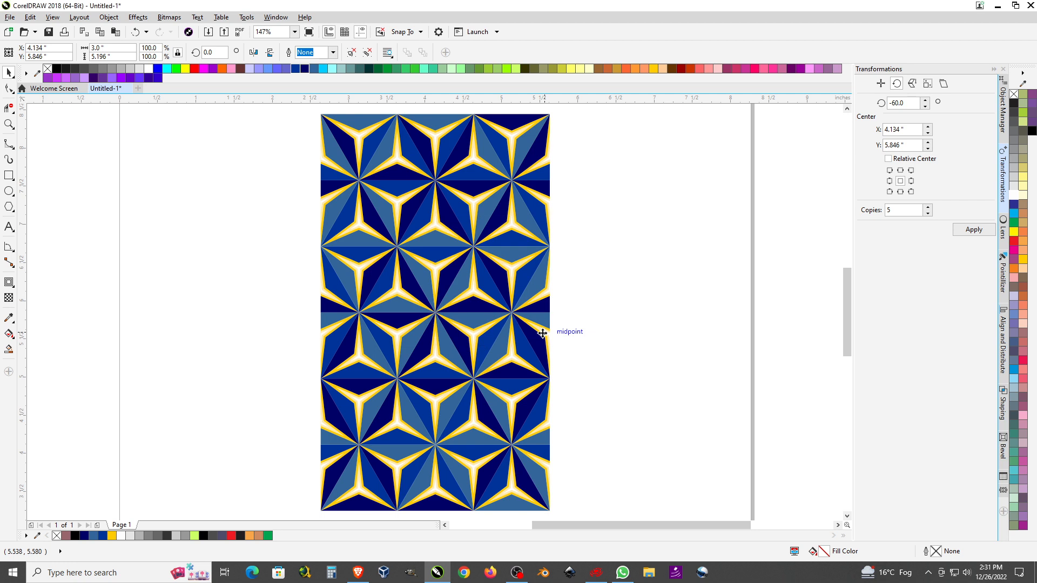
- Draw a rectangle about 11.3 by 8.6 inches in the empty area beside the page
scroll(212, 260, down, 3)
scroll(271, 258, up, 2)
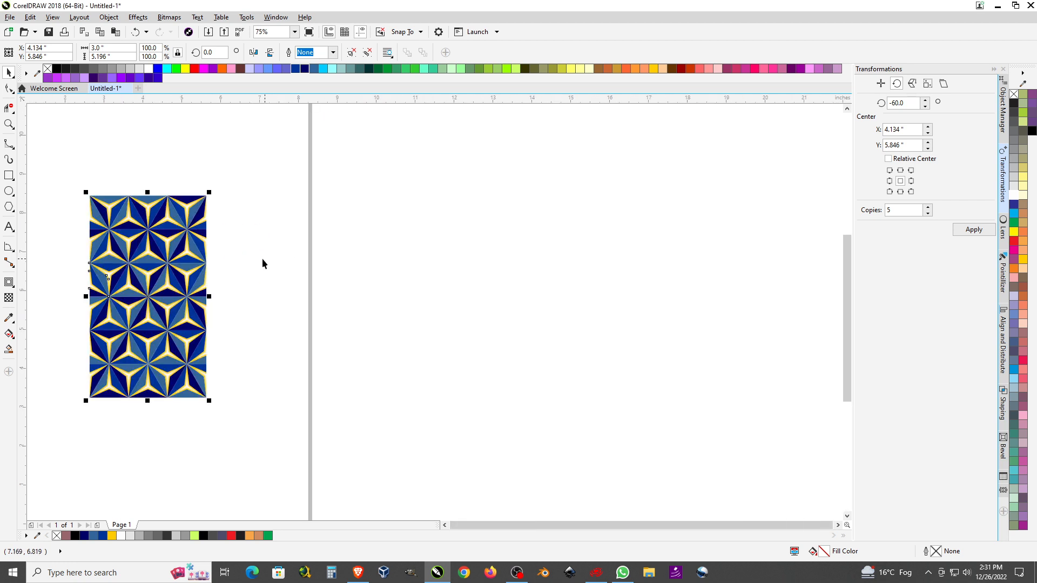
click(9, 175)
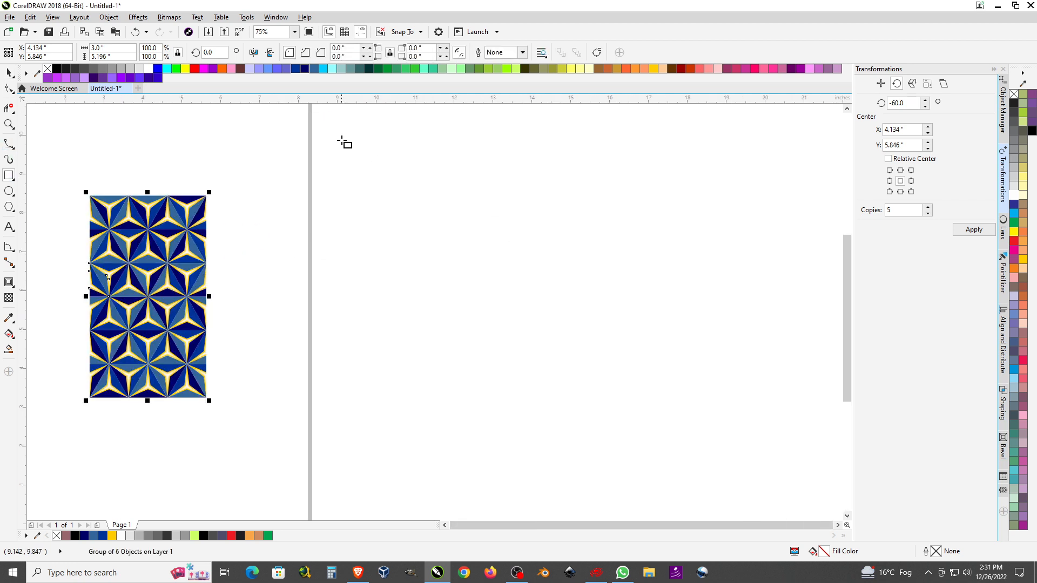
drag(341, 141, 781, 476)
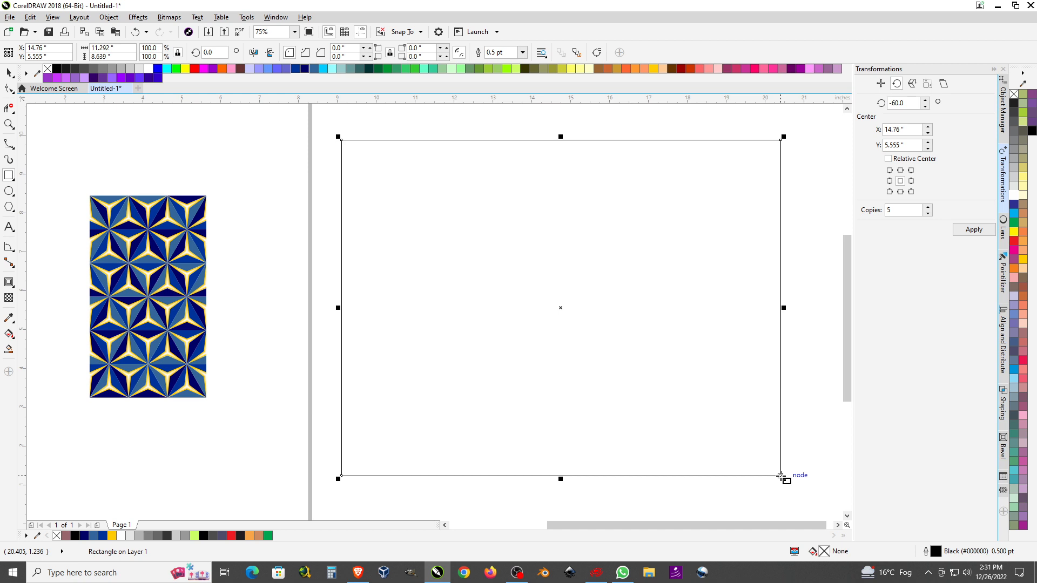
- Apply the new vector pattern fill to the rectangle with the Interactive Fill tool
scroll(293, 272, down, 2)
scroll(409, 260, up, 2)
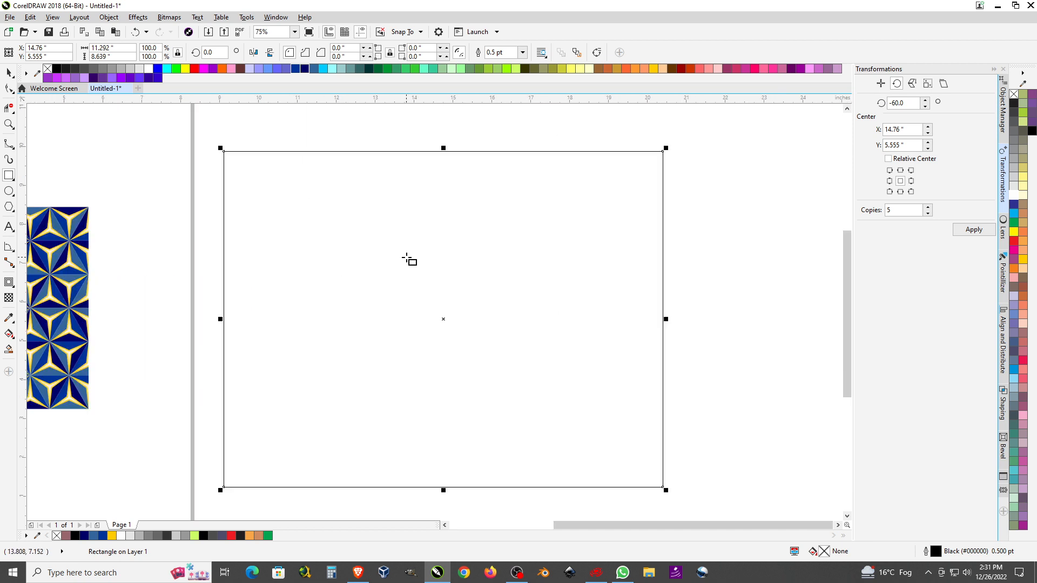
click(8, 335)
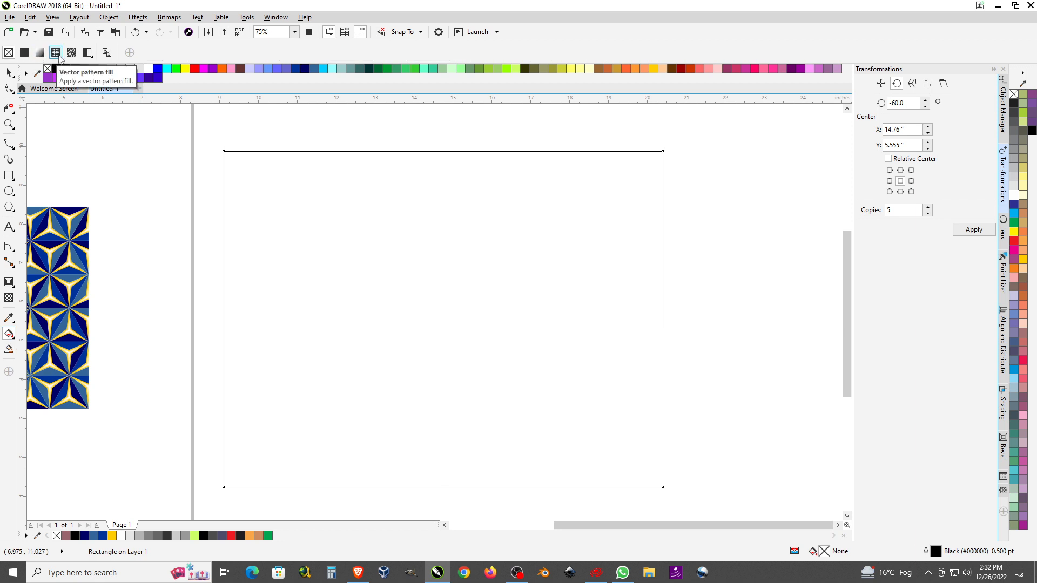
click(54, 55)
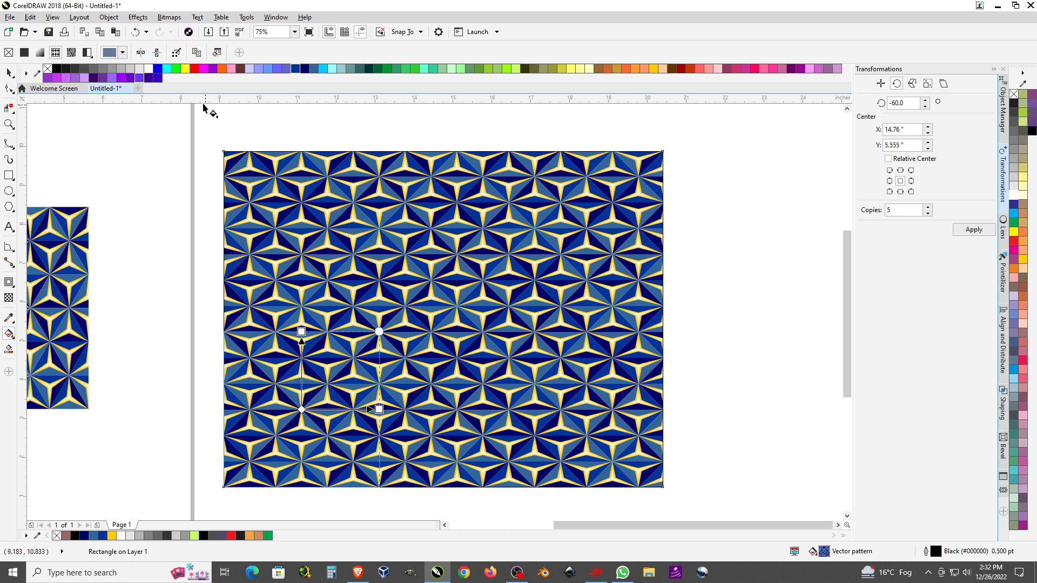
- Apply the saved 0001 user-content pattern to the rectangle and check the fill's transformation settings
click(116, 54)
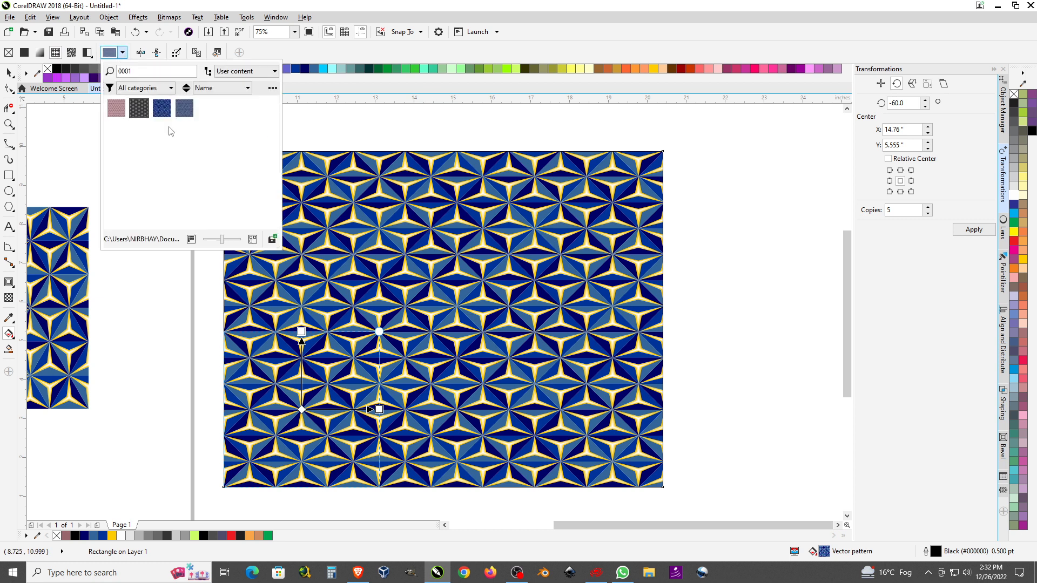
click(185, 110)
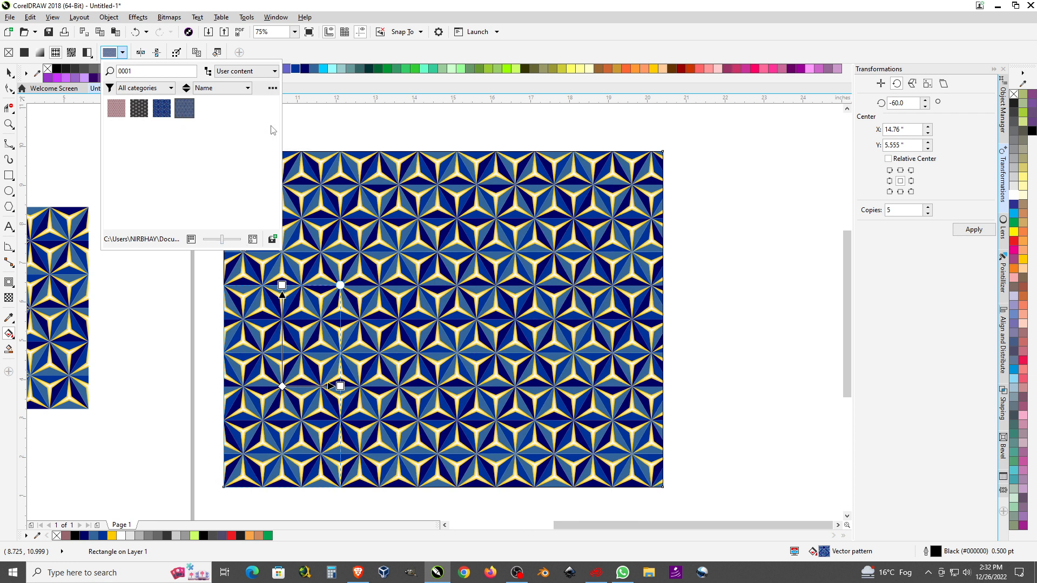
click(354, 128)
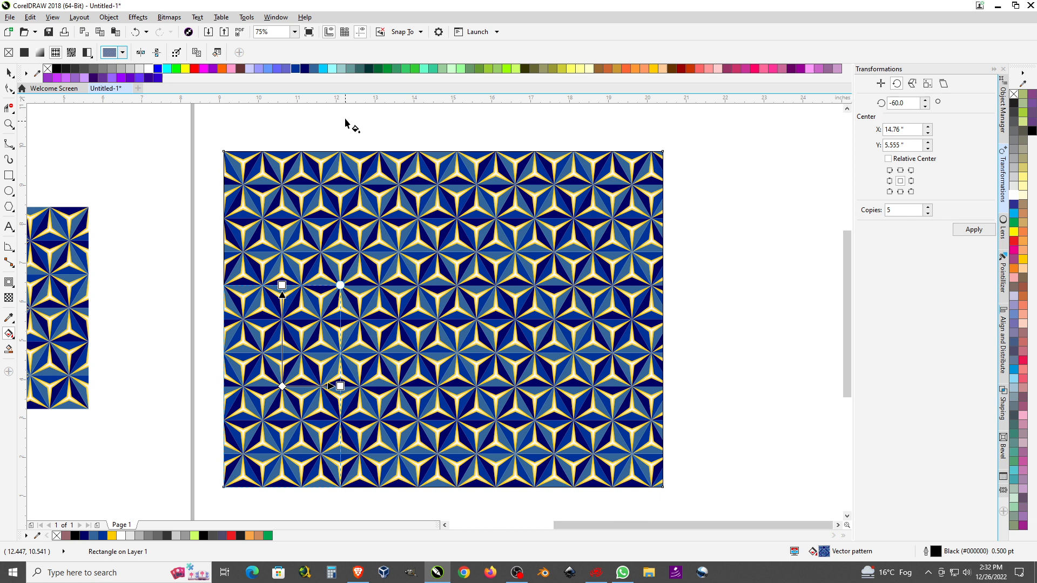
click(218, 53)
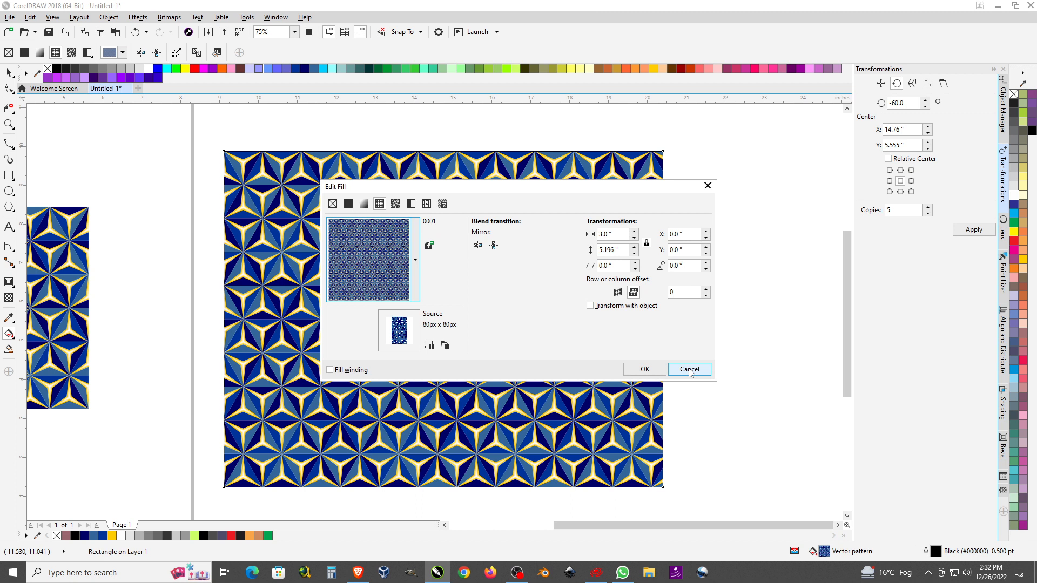
click(690, 369)
- Move the pattern tile group to the page's right edge, centred at about X 6.6 and Y 5.7 inches
click(9, 72)
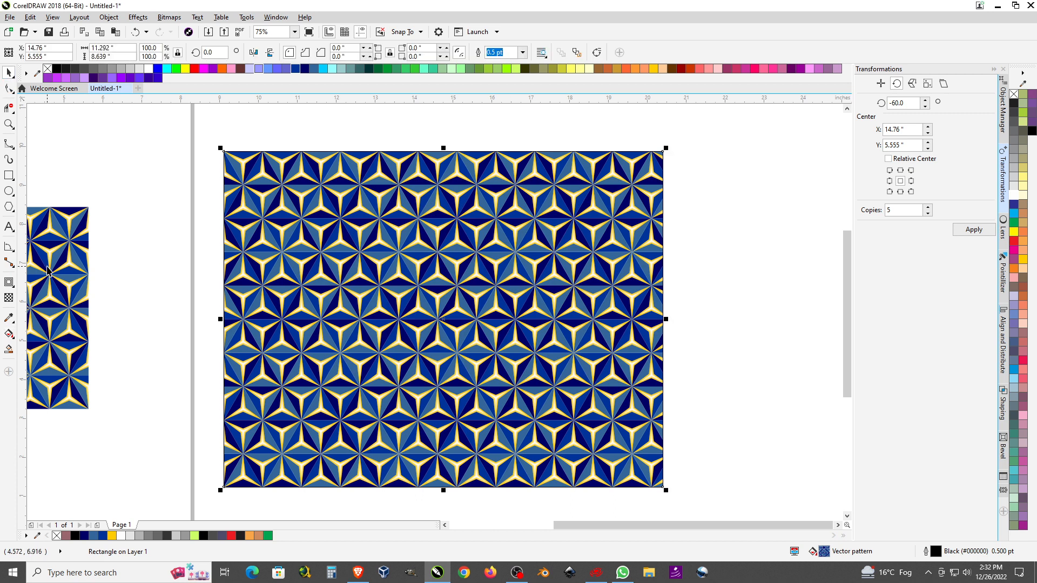
click(47, 271)
drag(65, 269, 162, 274)
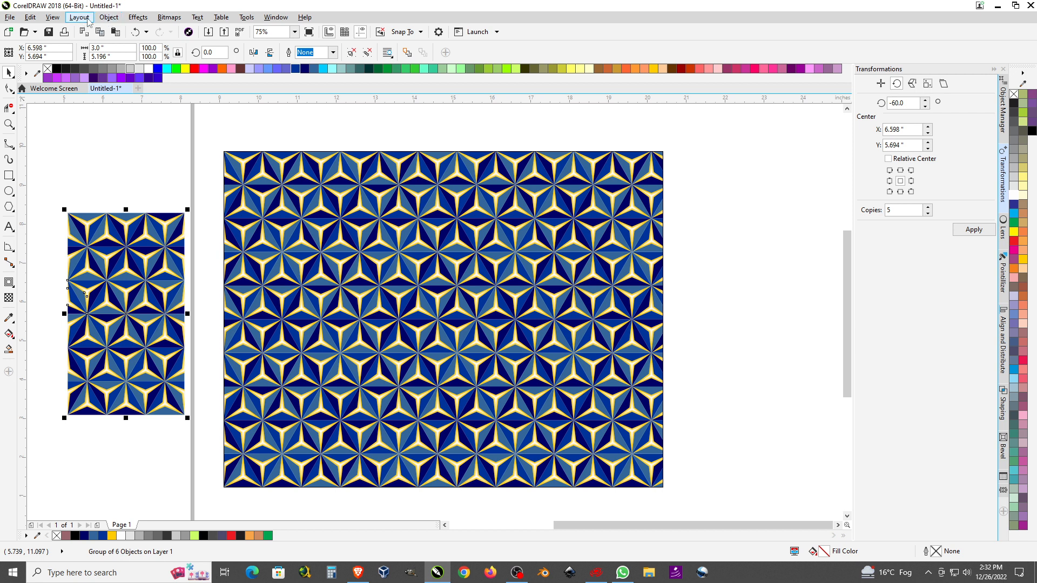
- Try a vector pattern fill on the tile group, check its fill settings, and undo it
click(9, 335)
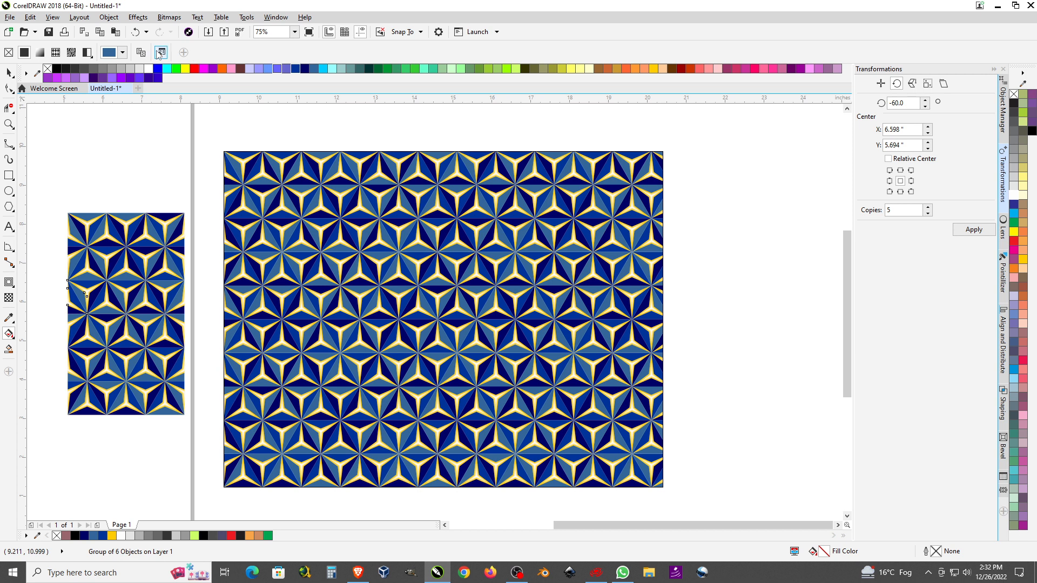
key(shift+F11)
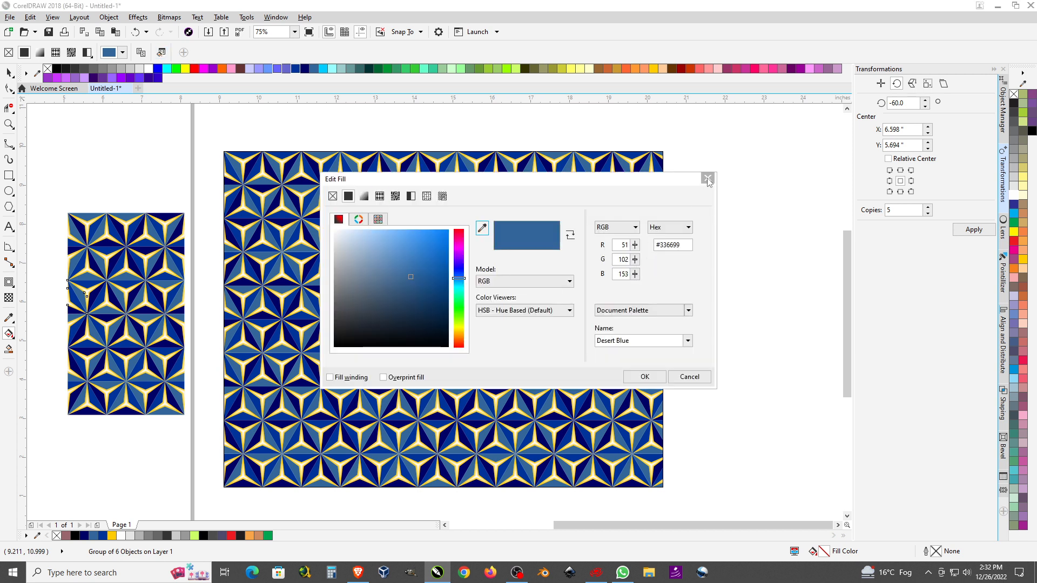
click(707, 178)
click(56, 52)
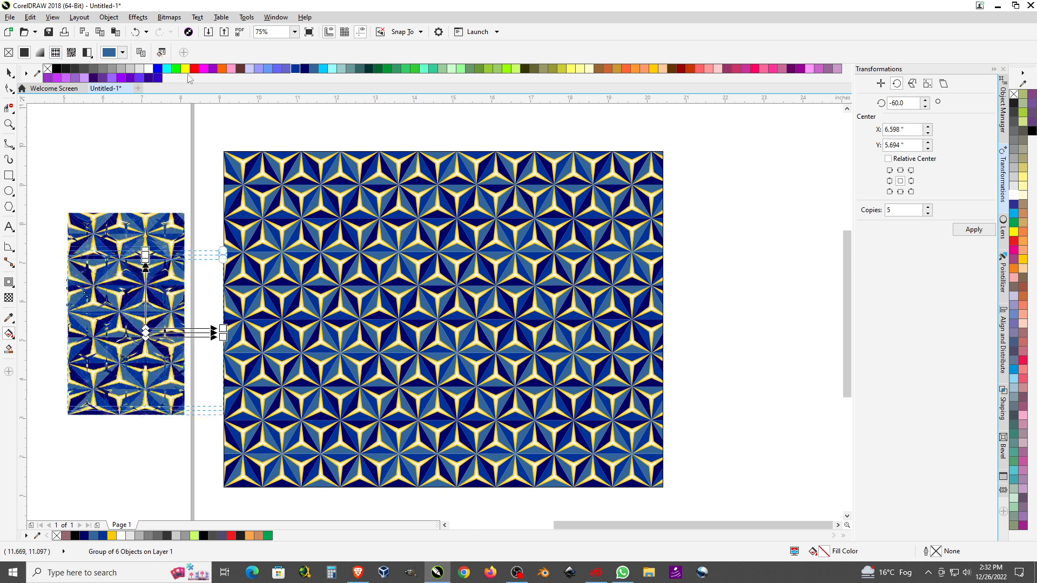
click(216, 53)
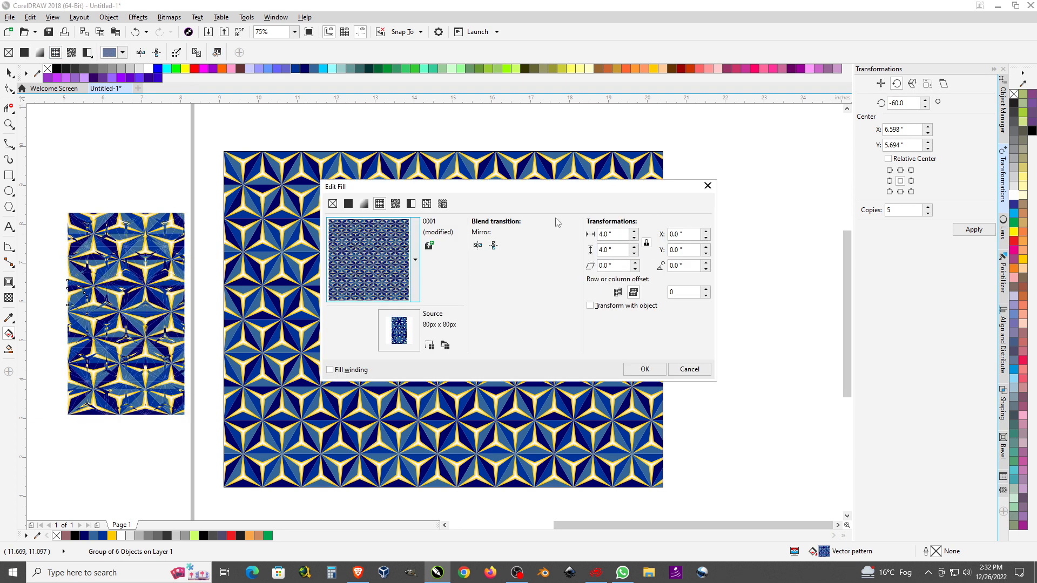
click(690, 369)
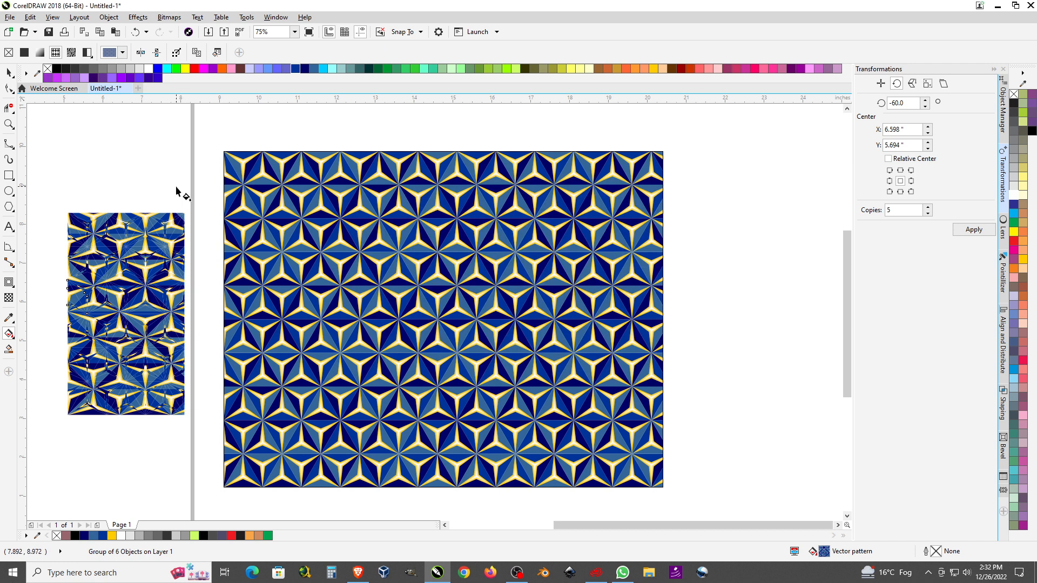
key(ctrl+z)
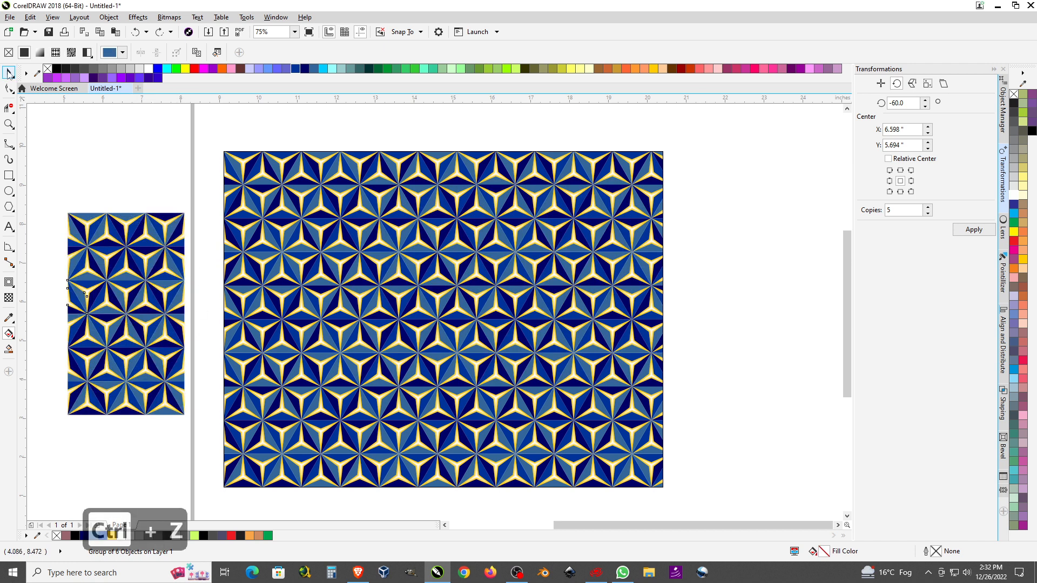
- Enlarge the patterned rectangle proportionally from its lower-right corner to about 20 by 15.3 inches
click(9, 73)
click(155, 162)
scroll(442, 271, down, 3)
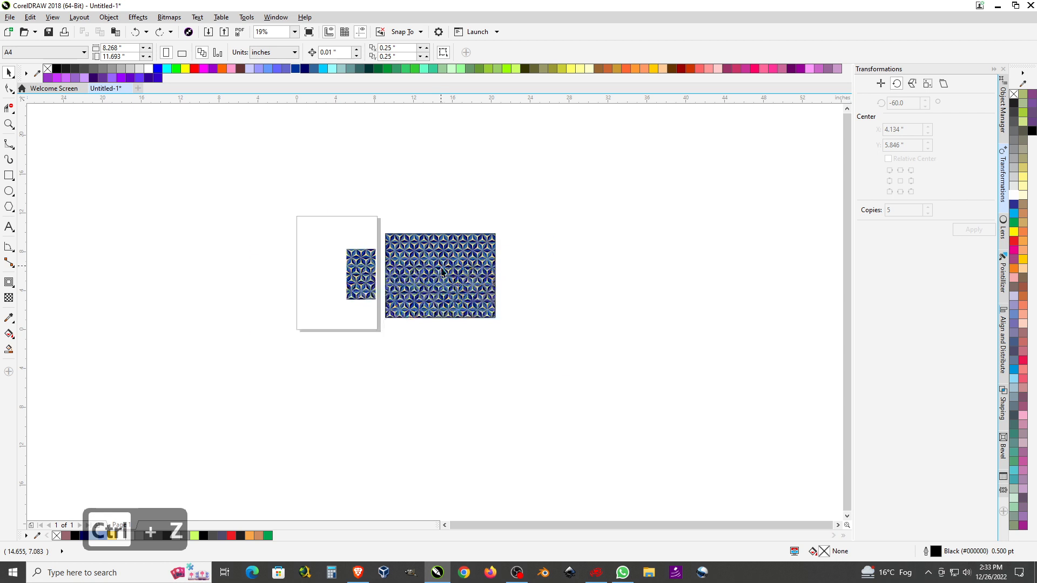
scroll(441, 272, up, 2)
click(453, 276)
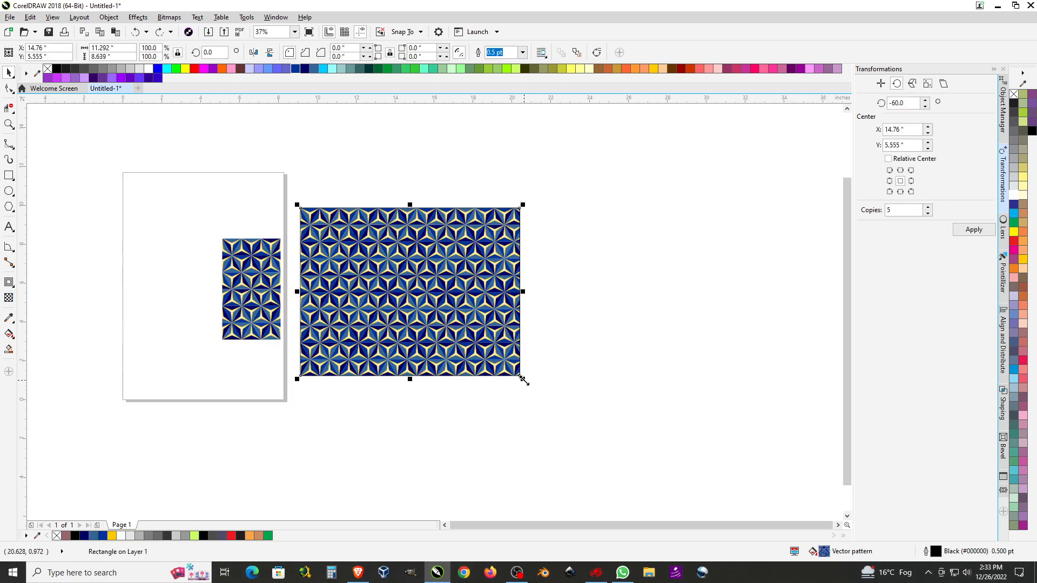
drag(522, 379, 740, 513)
scroll(523, 301, up, 4)
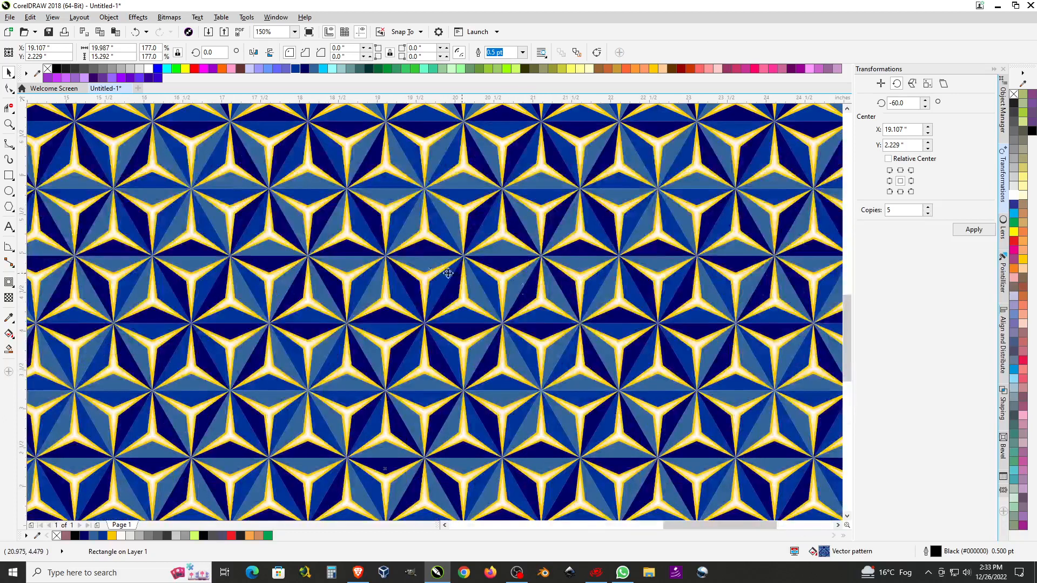
scroll(448, 273, down, 2)
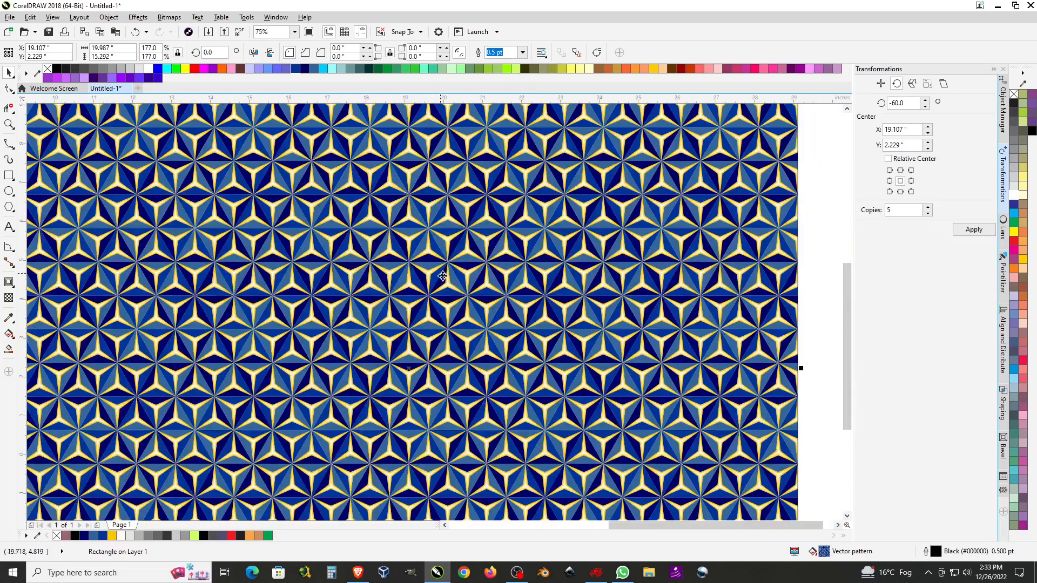
- Try skewing and stretching the rectangle's pattern with the Interactive Fill handles, and undo these distortions
click(9, 333)
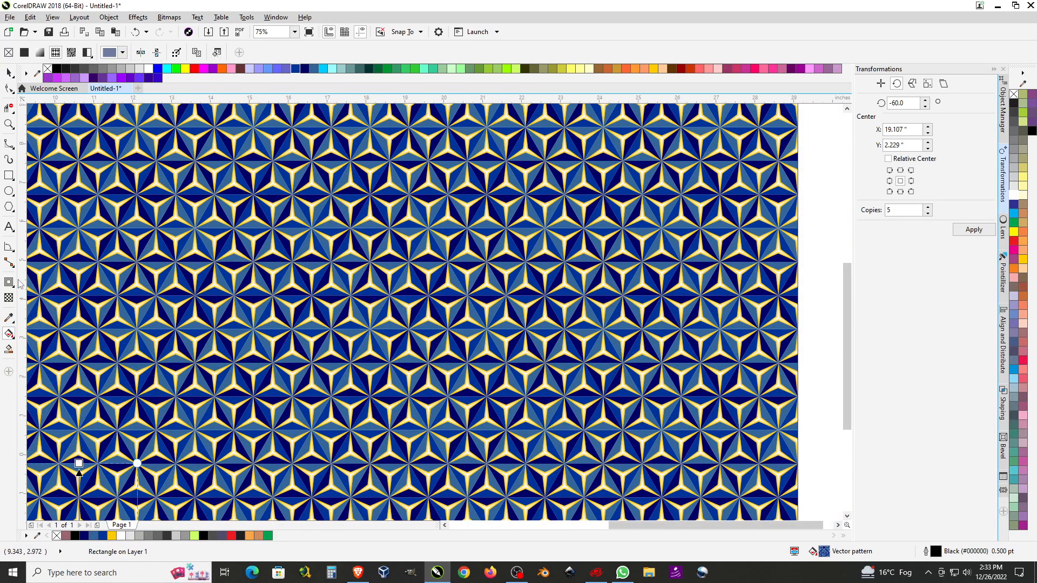
scroll(282, 224, down, 2)
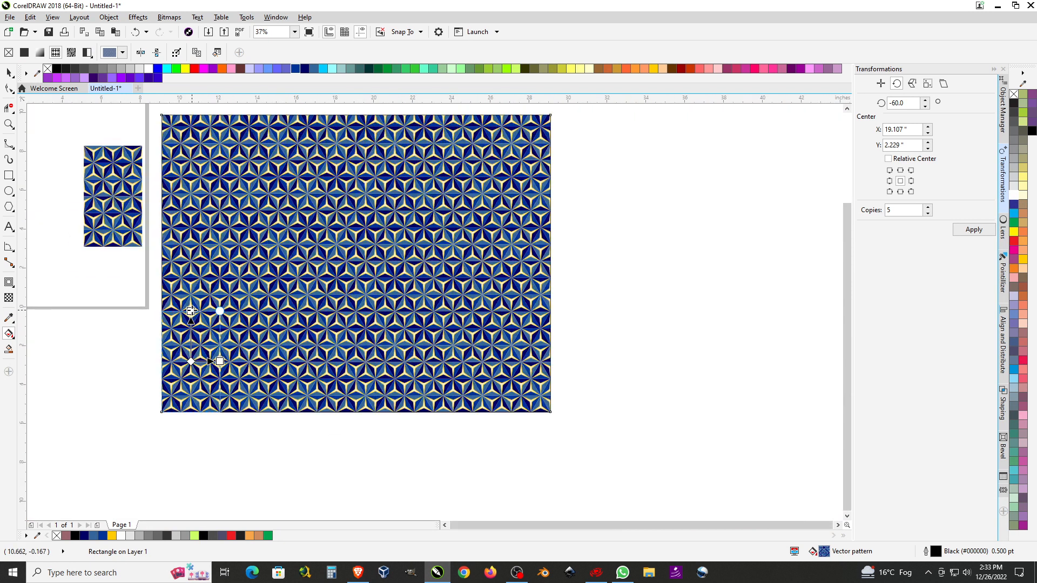
mouse_move(191, 311)
mouse_down()
mouse_move(226, 311)
mouse_move(180, 294)
mouse_up()
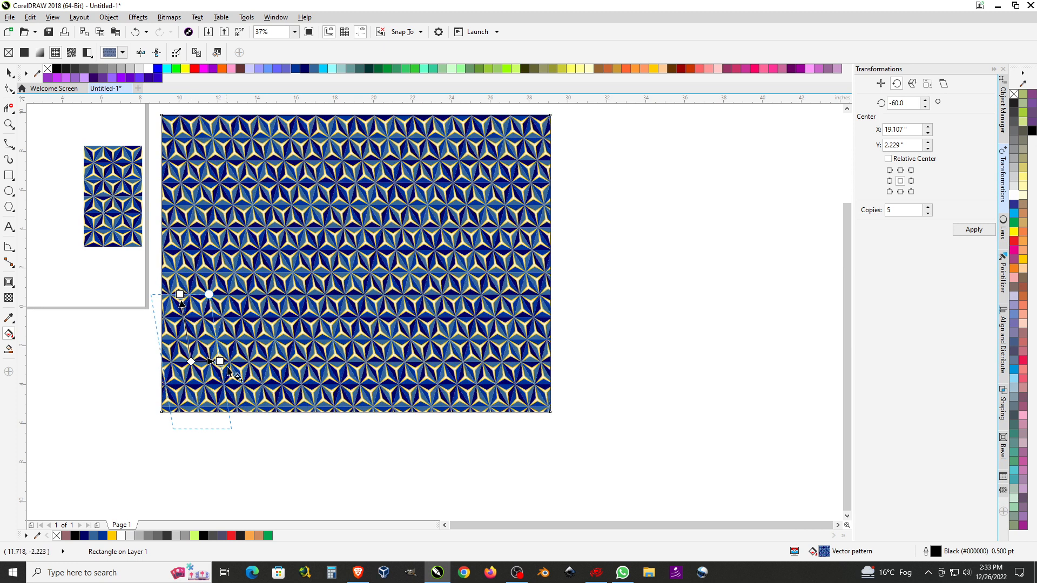
drag(220, 361, 277, 350)
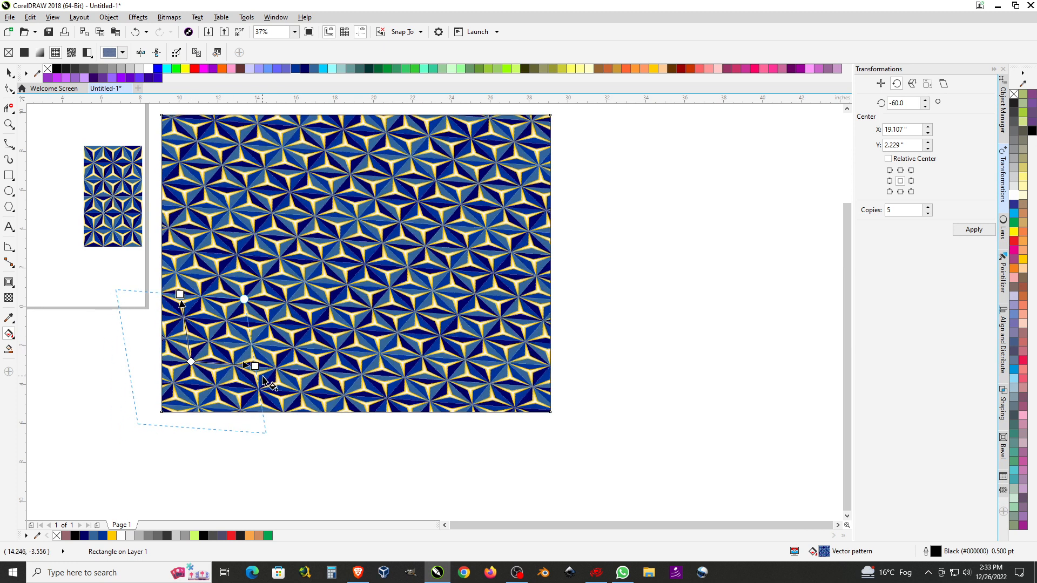
key(ctrl+z)
key(ctrl+z)
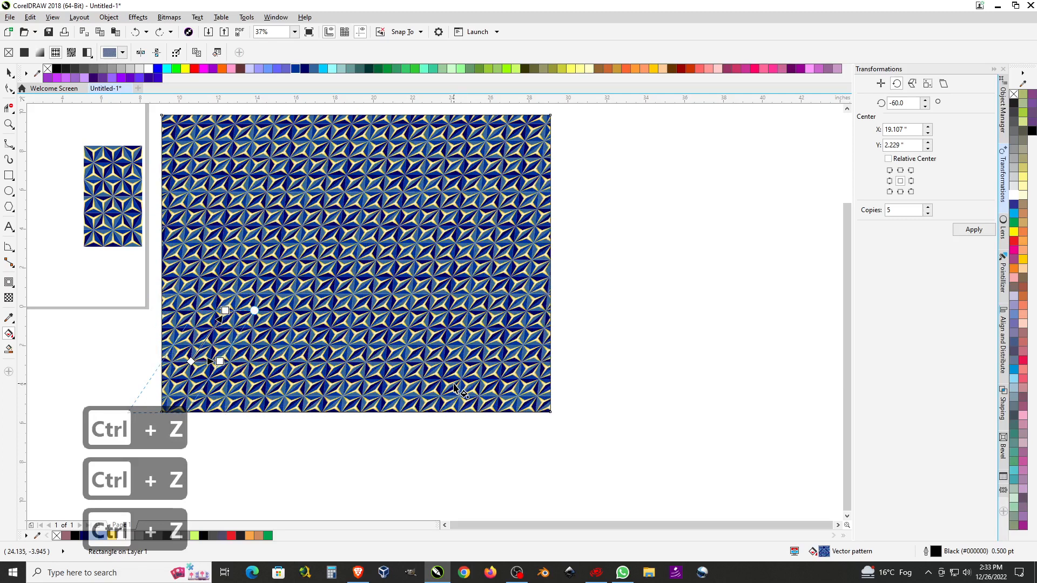
key(ctrl+z)
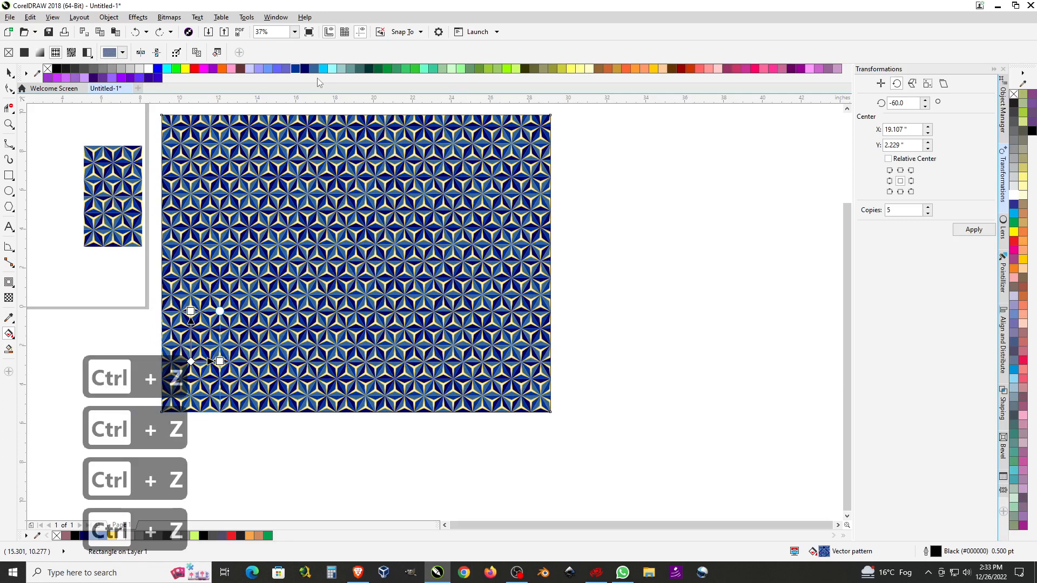
- Set the rotation of the rectangle's vector pattern fill to 45 degrees in the fill settings
scroll(260, 173, up, 2)
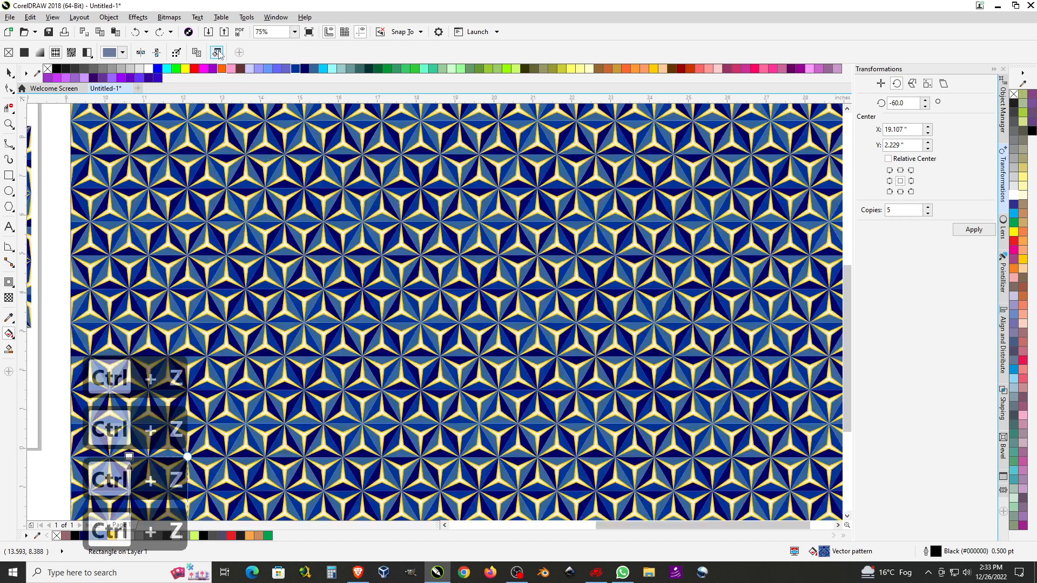
click(217, 51)
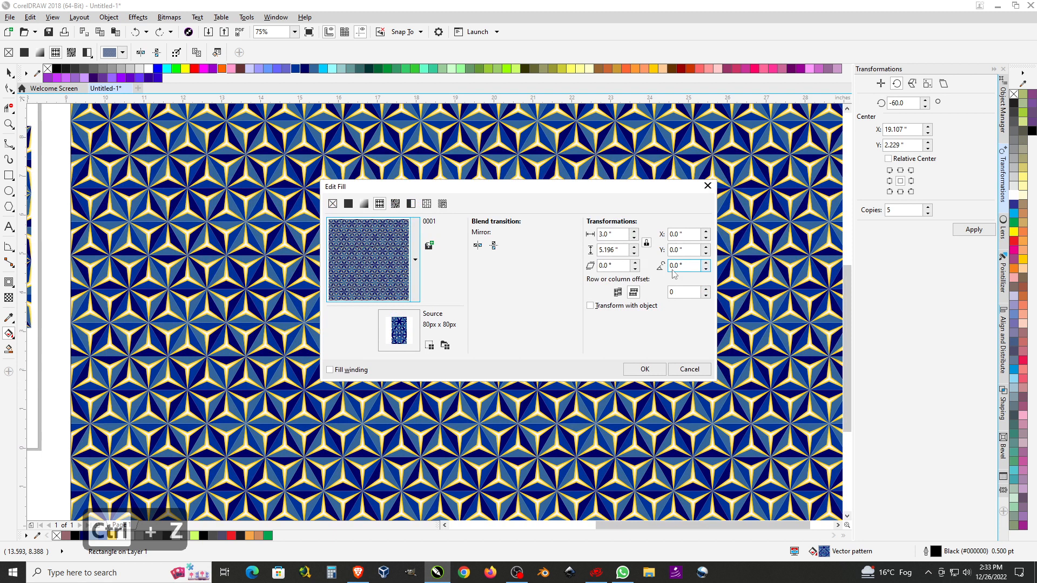
drag(693, 266, 633, 265)
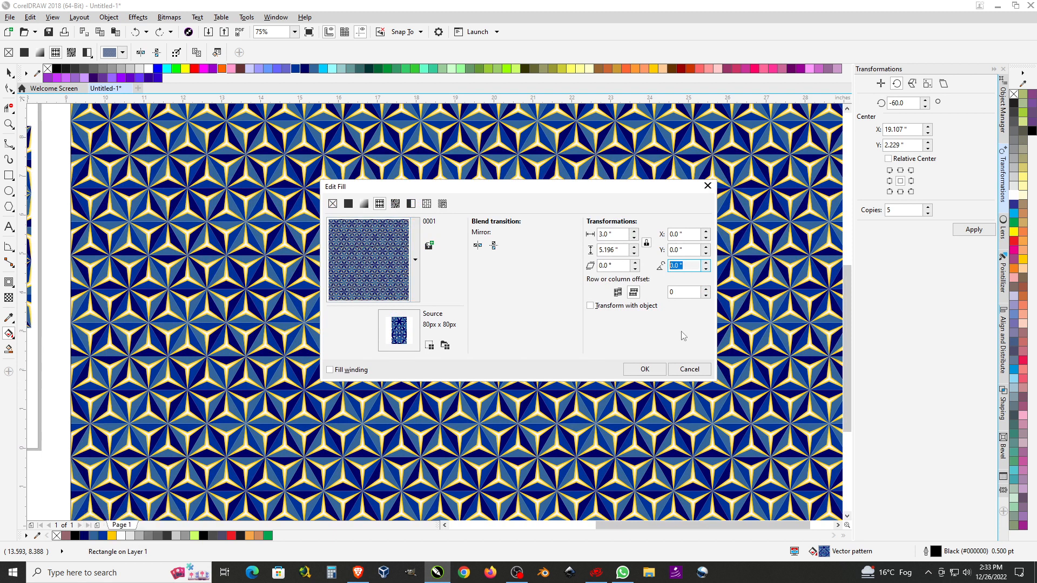
text(45)
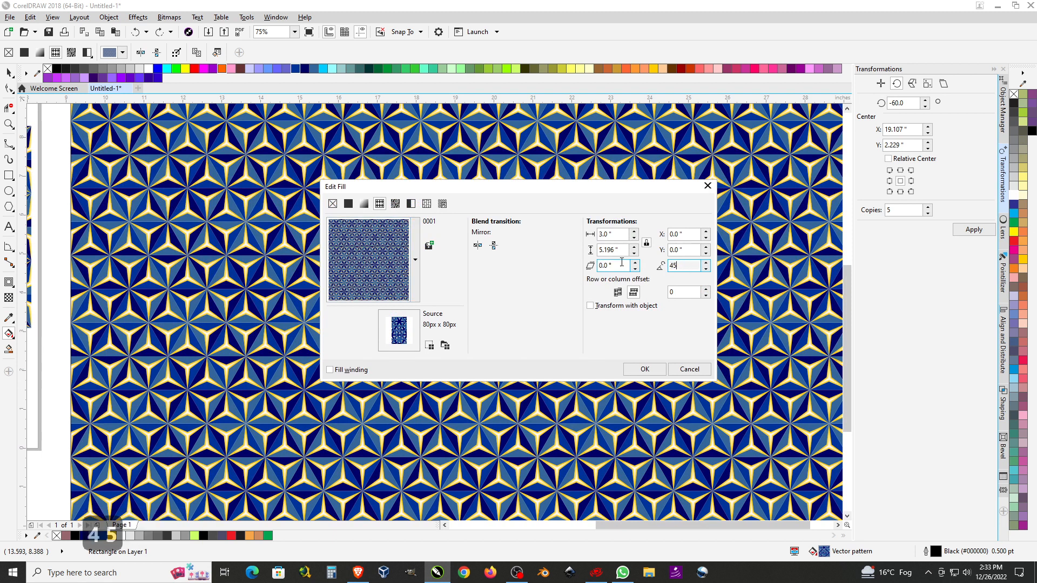
click(648, 368)
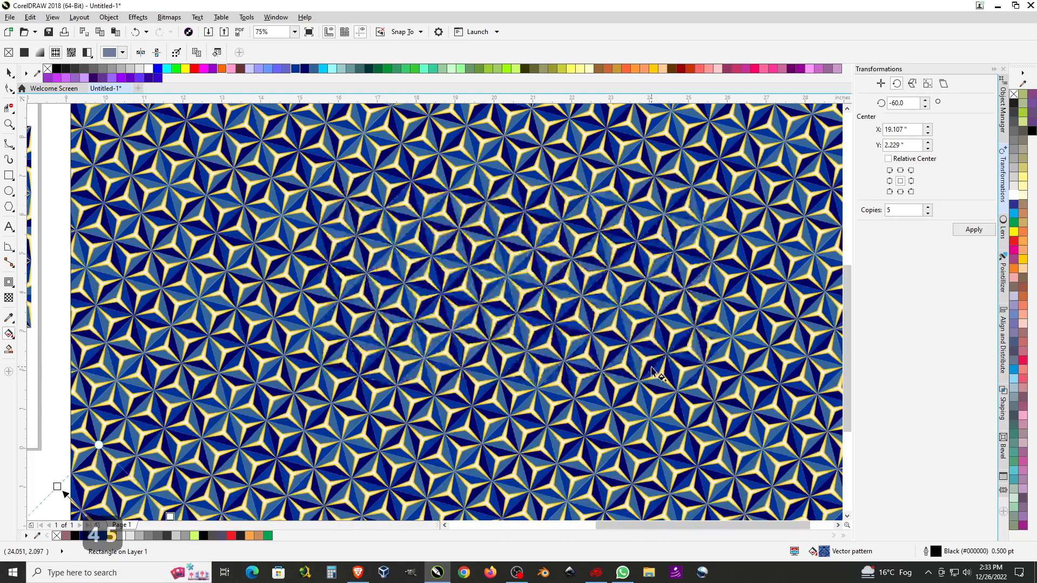
- Examine the rotated pattern up close and across the whole rectangle, and open the full-screen preview
scroll(409, 313, down, 2)
scroll(477, 318, up, 2)
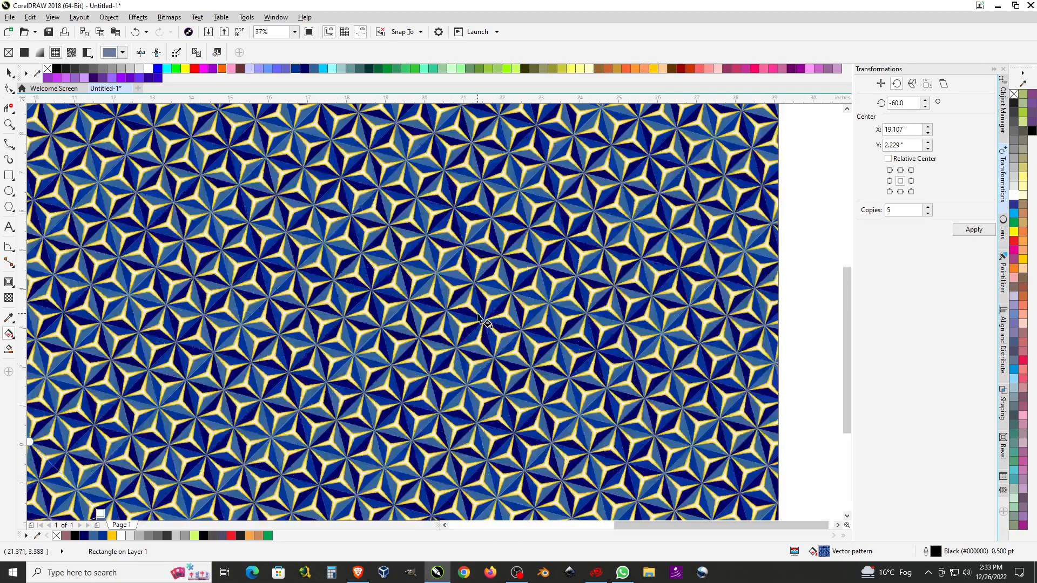
scroll(325, 316, up, 2)
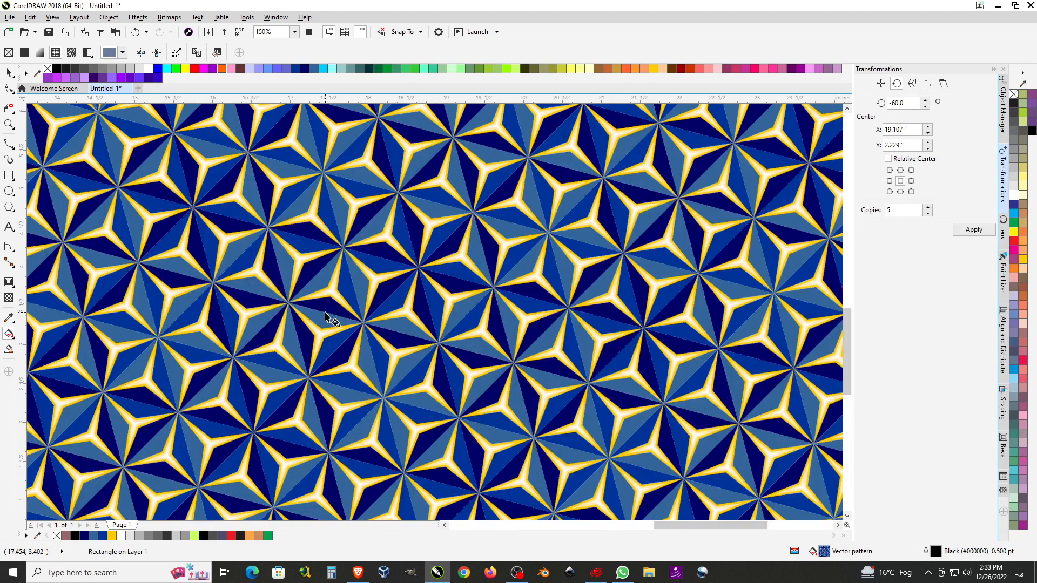
scroll(325, 316, down, 1)
scroll(324, 316, down, 2)
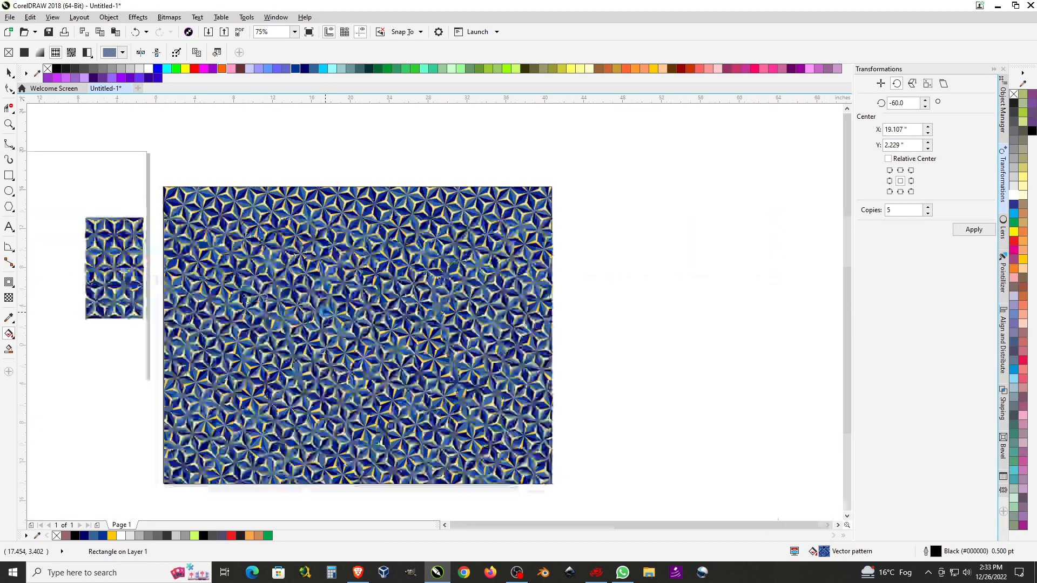
scroll(314, 324, up, 2)
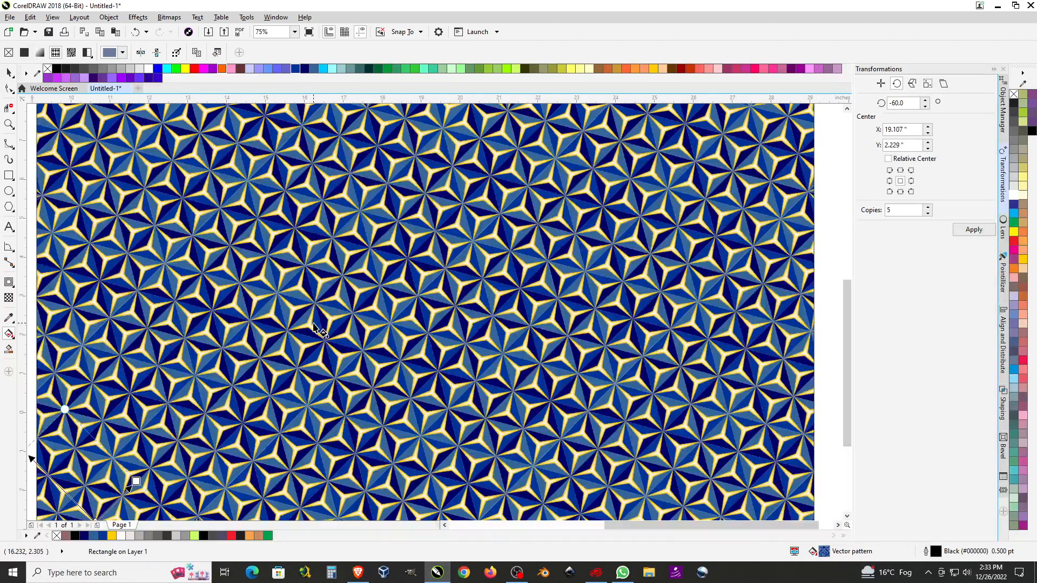
key(F9)
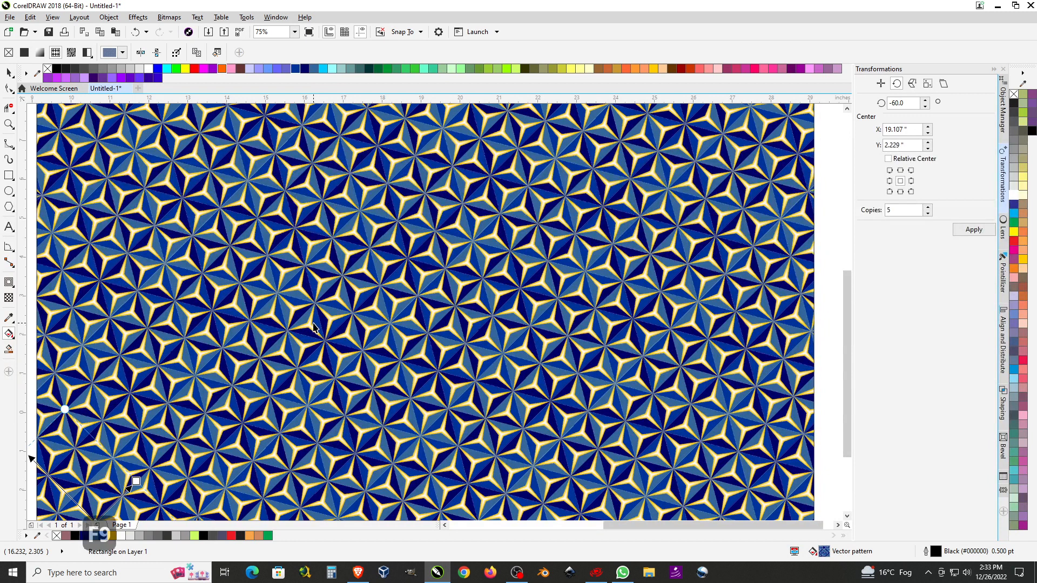